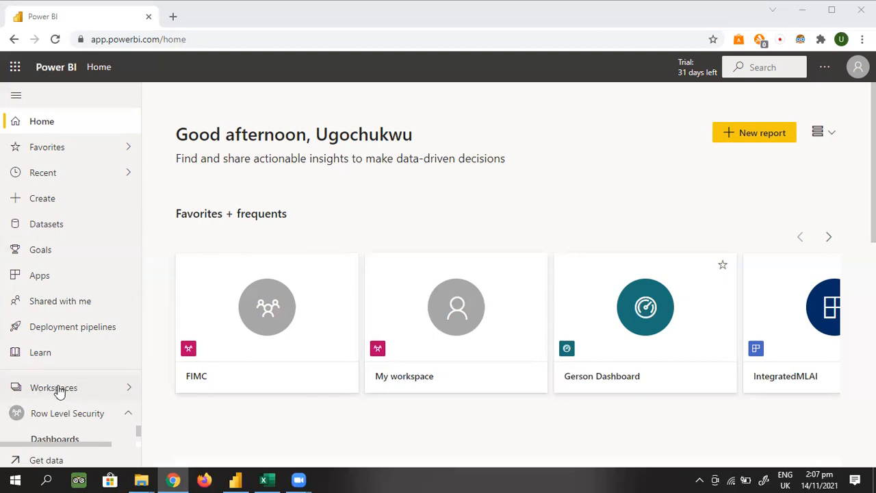
click(57, 388)
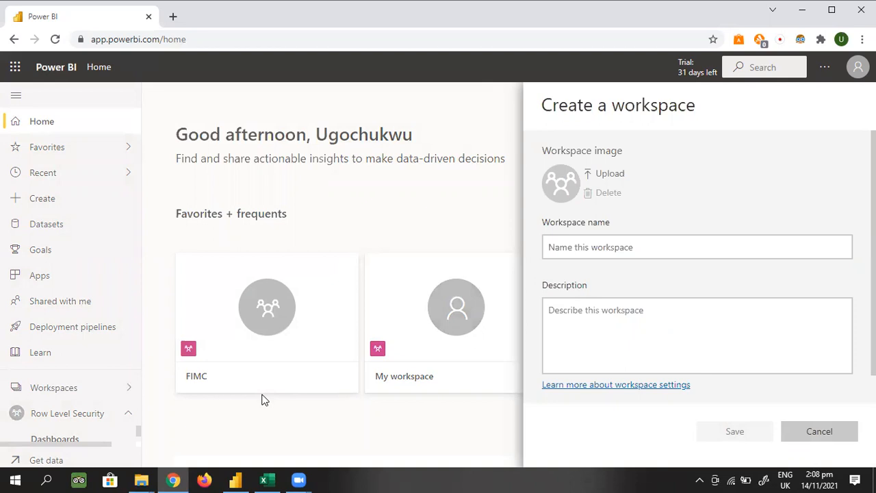
key(Escape)
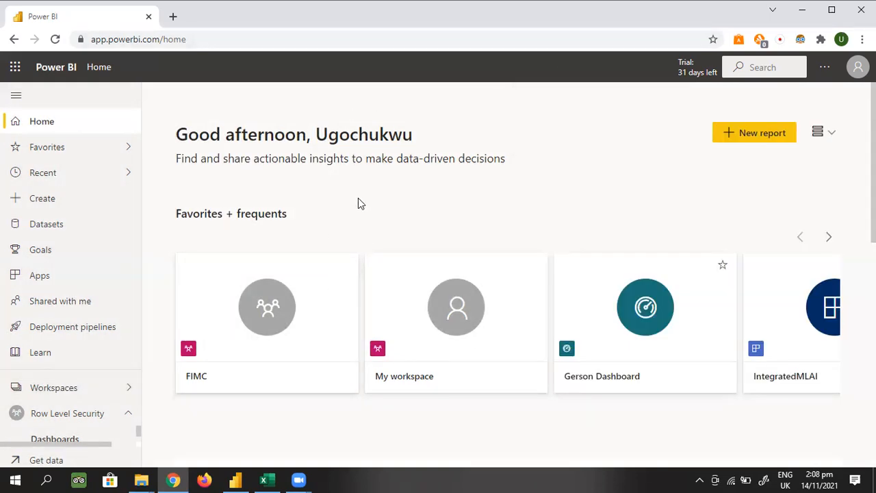
click(80, 389)
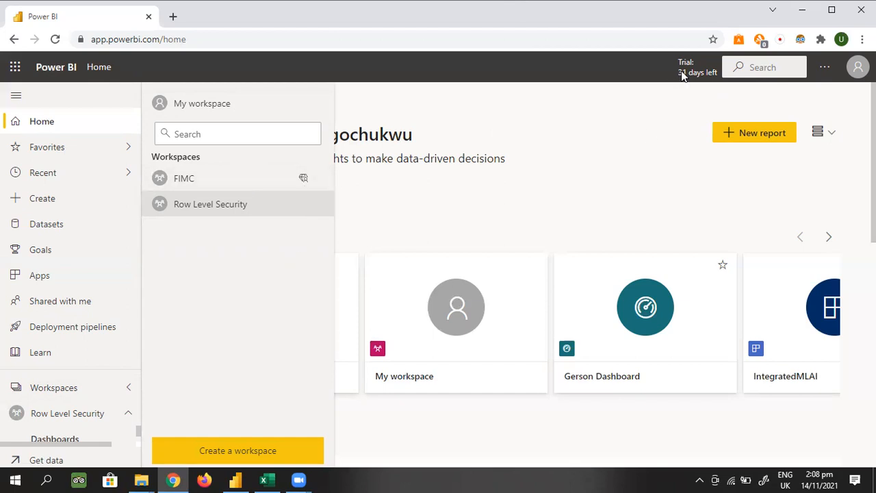
click(670, 86)
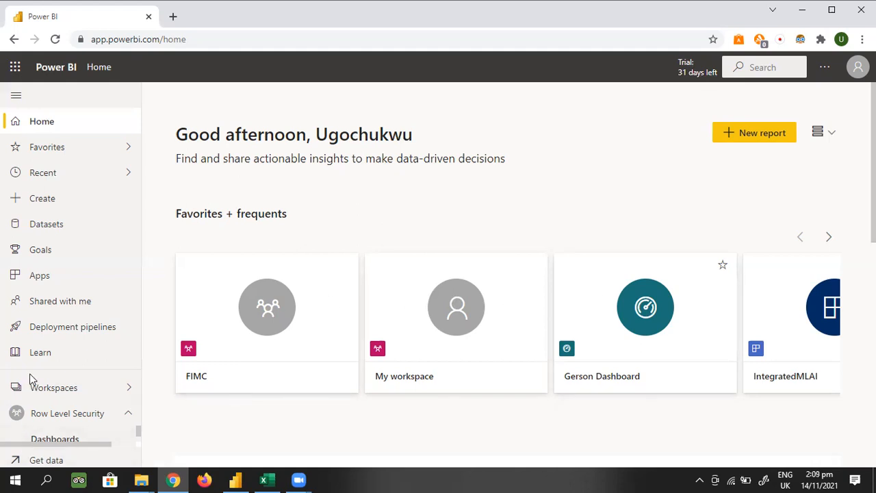
Step: Start creating a new workspace and name it Toy Workspace
click(64, 389)
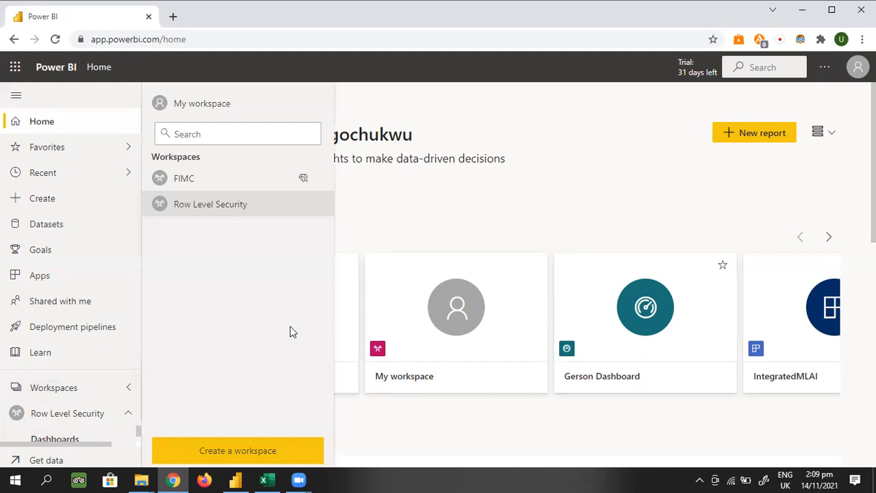
click(225, 455)
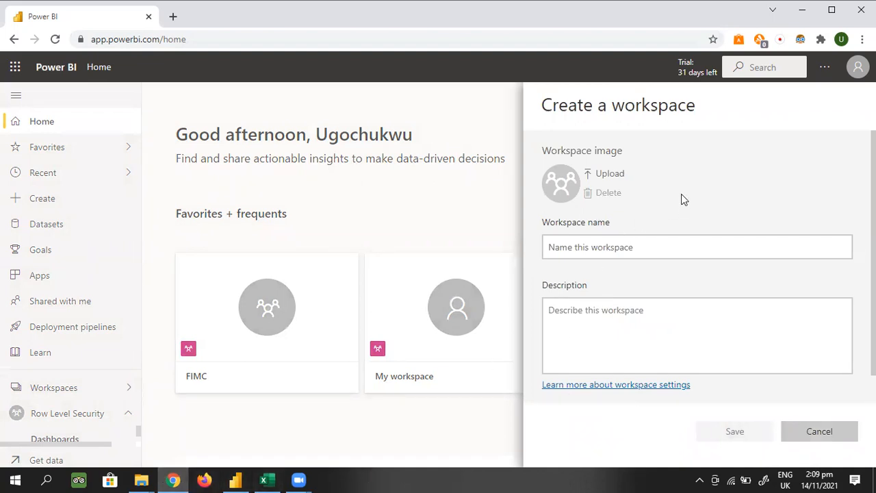
click(645, 245)
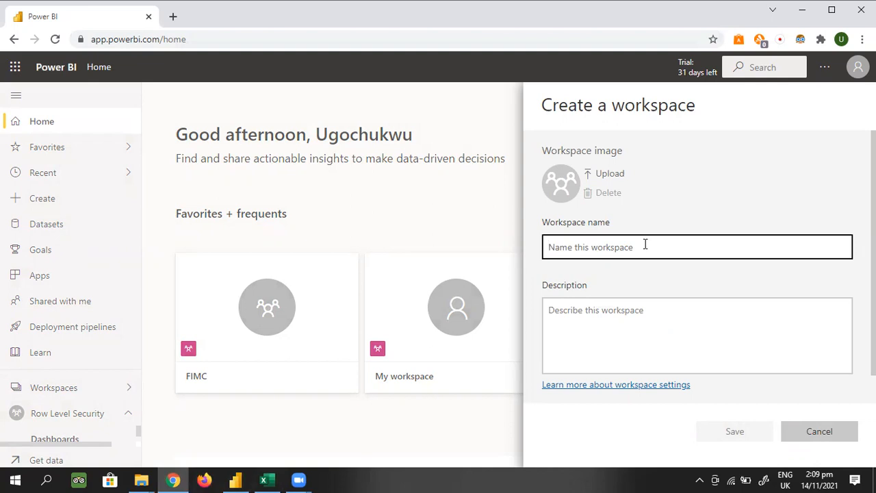
text(T)
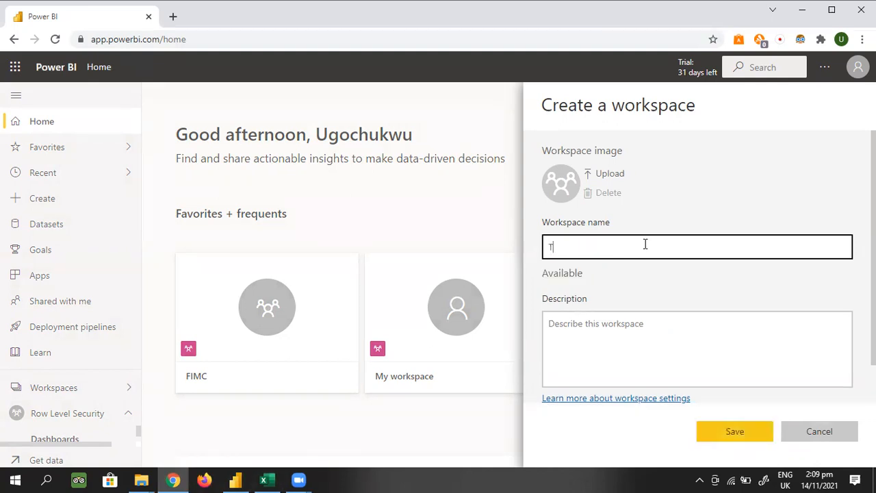
text(oy Workspace)
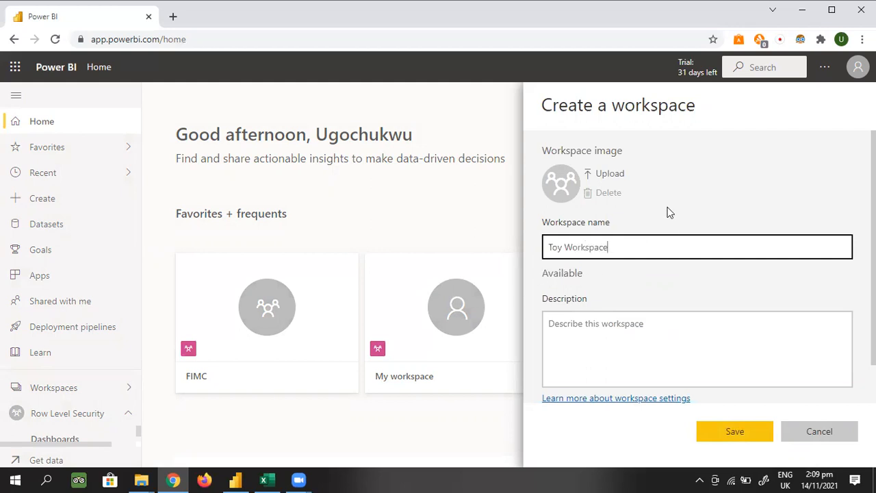
Step: Leave the description empty and expand the new workspace's advanced settings
scroll(669, 214, down, 1)
scroll(580, 148, up, 1)
scroll(728, 287, down, 1)
click(643, 286)
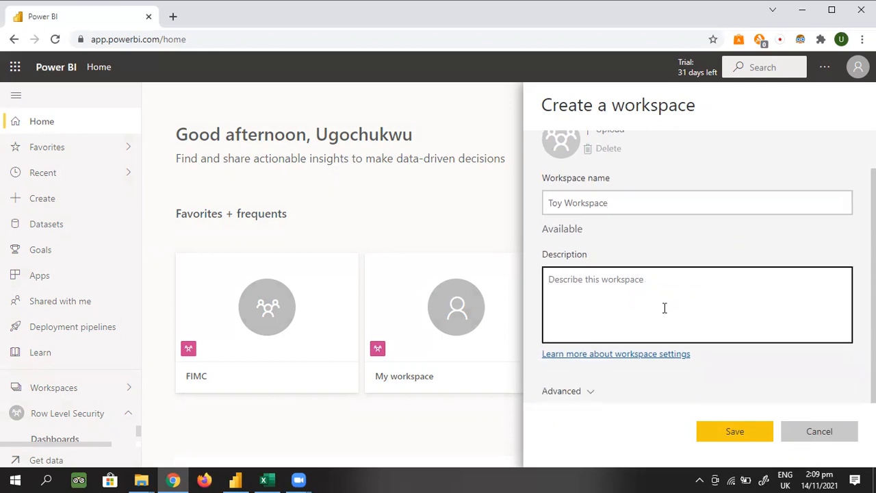
click(590, 393)
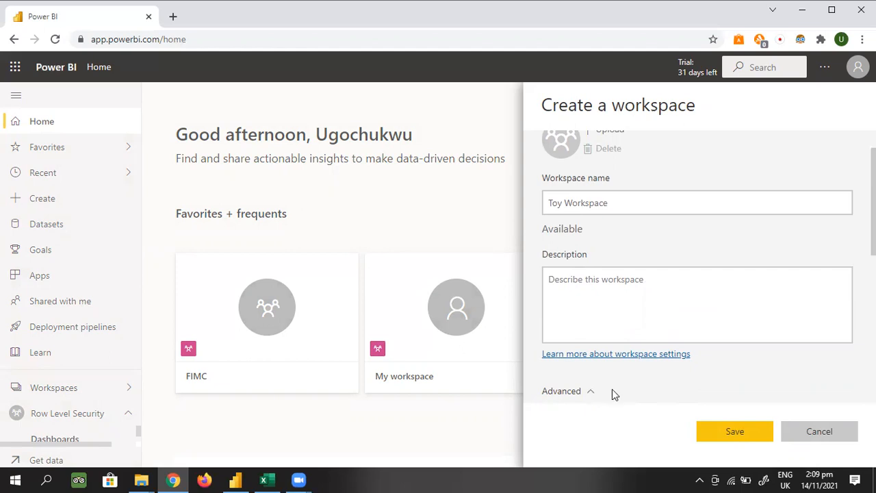
scroll(640, 369, down, 4)
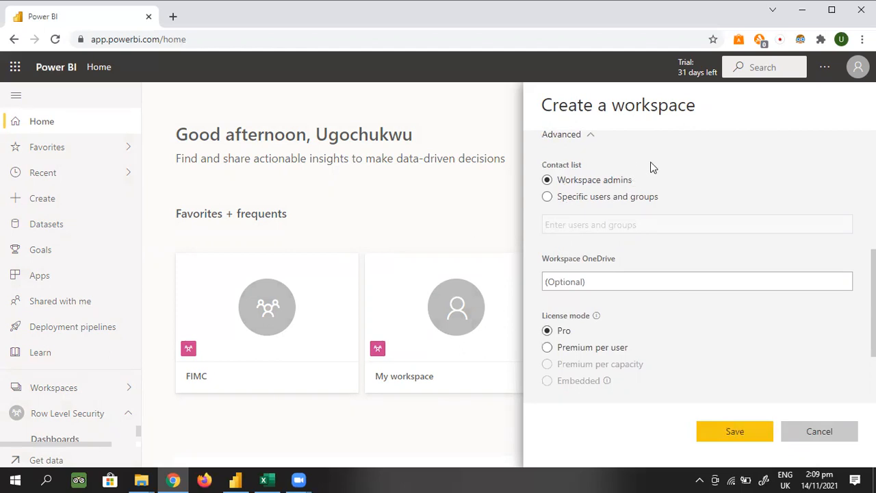
scroll(653, 166, up, 1)
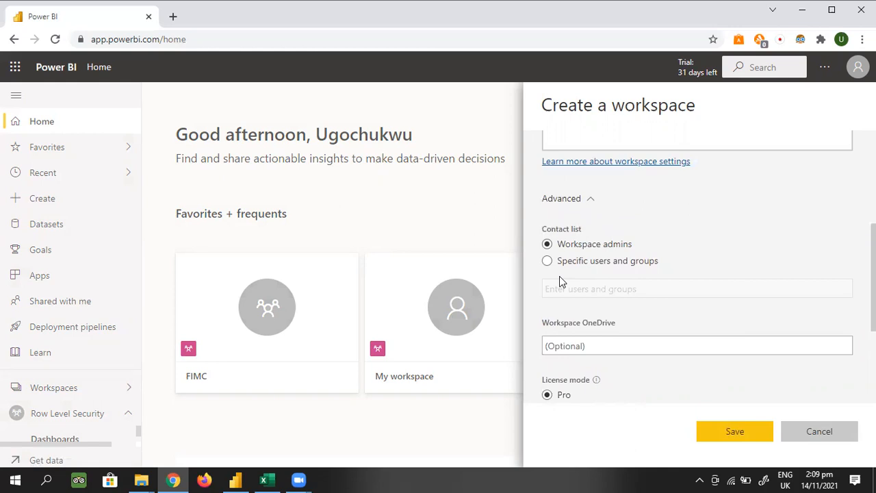
Step: Try Specific users and groups as the contact list, and return it to Workspace admins
click(548, 261)
click(607, 288)
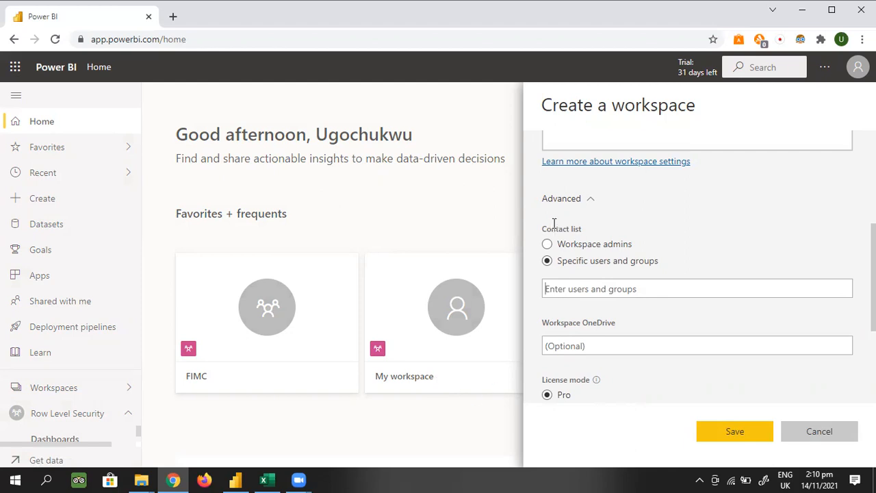
click(547, 245)
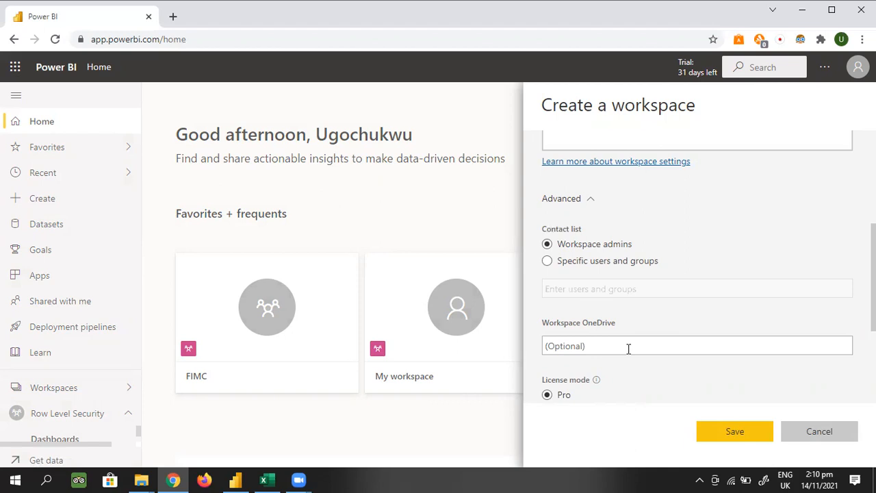
Step: Set the new workspace's license mode to Premium per user
scroll(632, 336, down, 1)
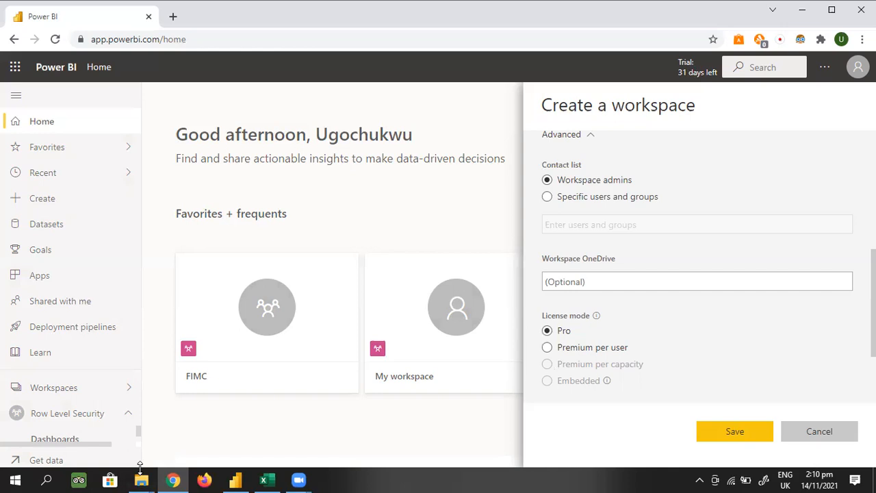
scroll(621, 287, down, 2)
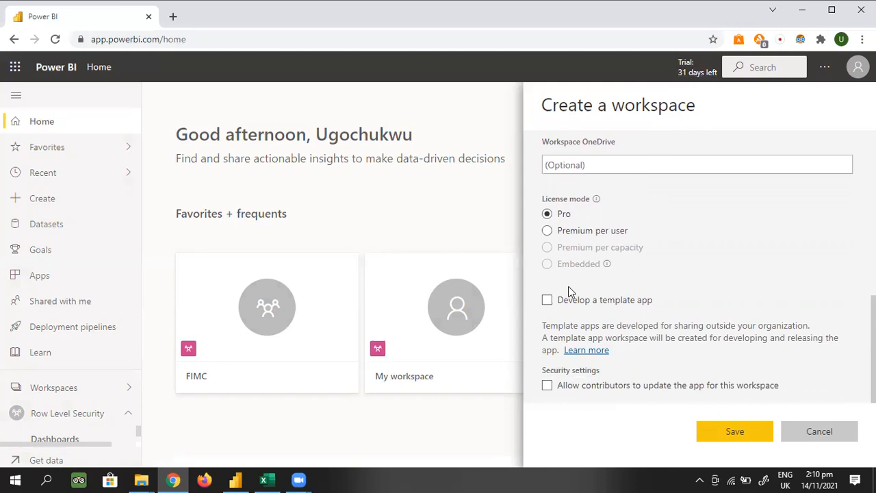
click(548, 233)
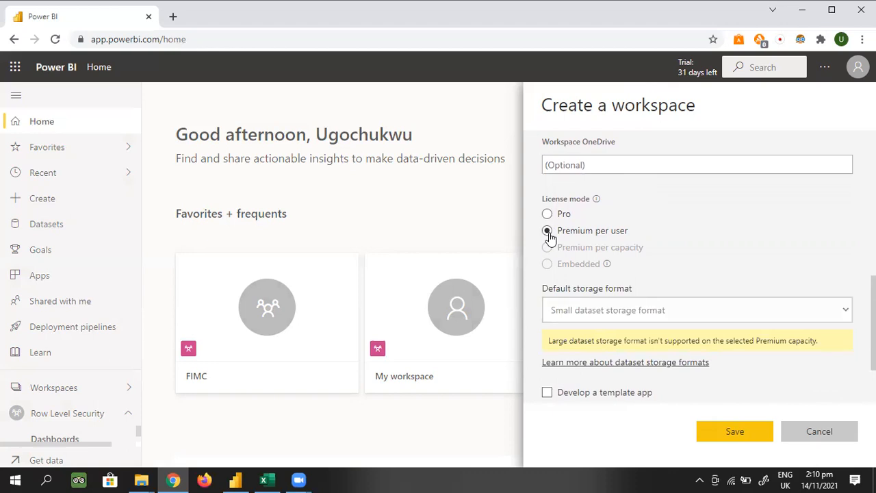
Step: Enable developing a template app and allowing contributors to update the app, and save the workspace
scroll(589, 233, down, 2)
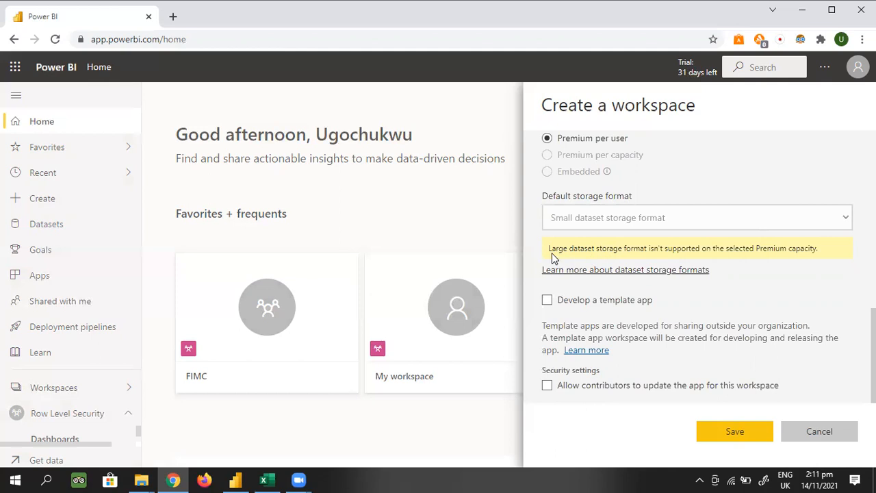
click(547, 300)
click(549, 387)
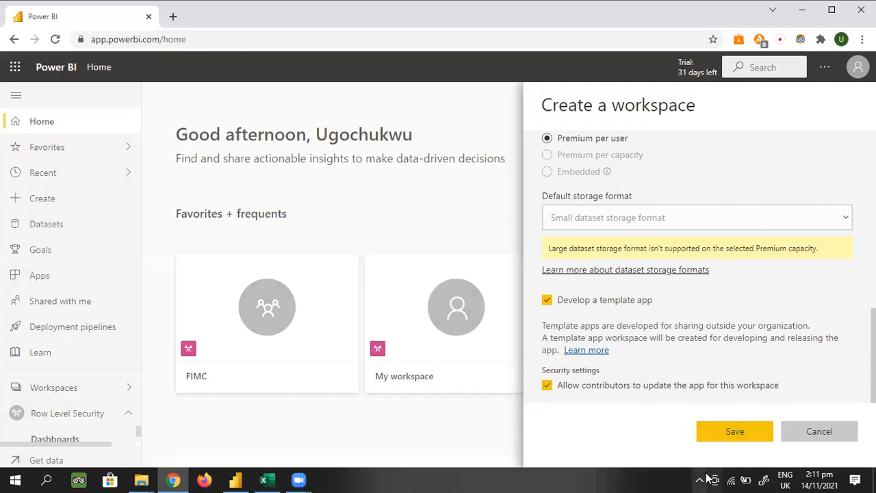
click(733, 441)
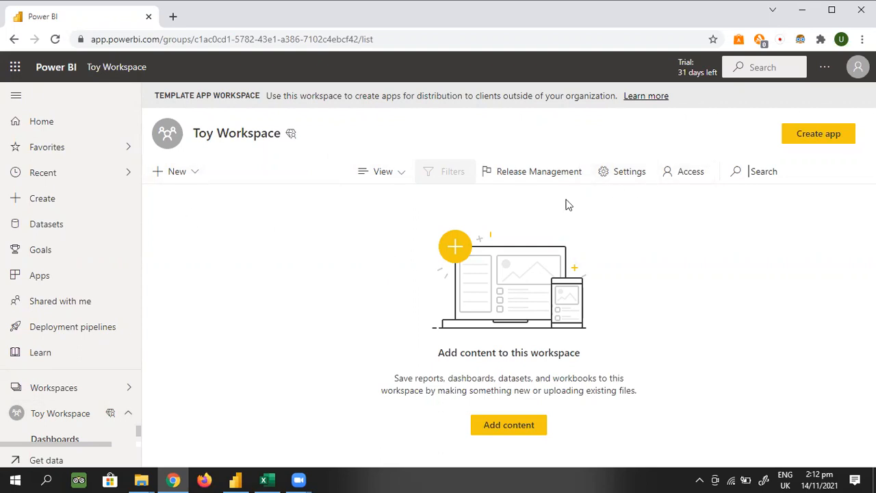
Step: Open the access settings of Toy Workspace, dismiss the error dialog and show the roles available for new people
click(676, 172)
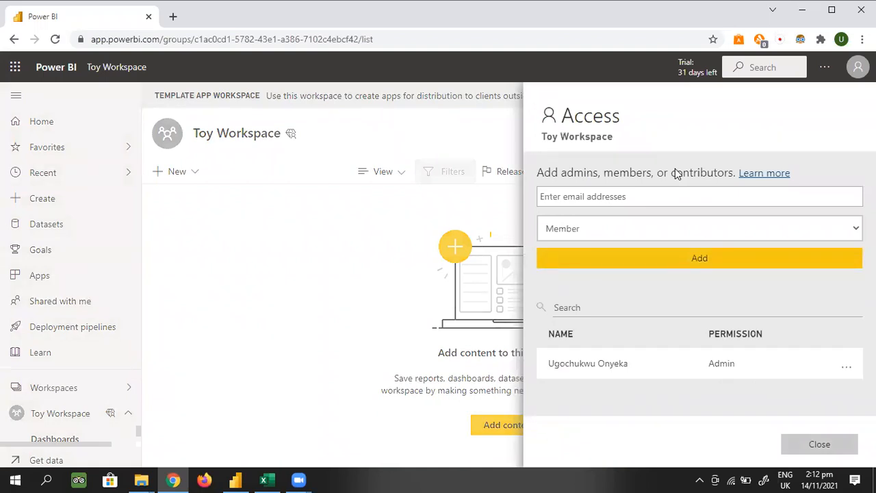
click(627, 236)
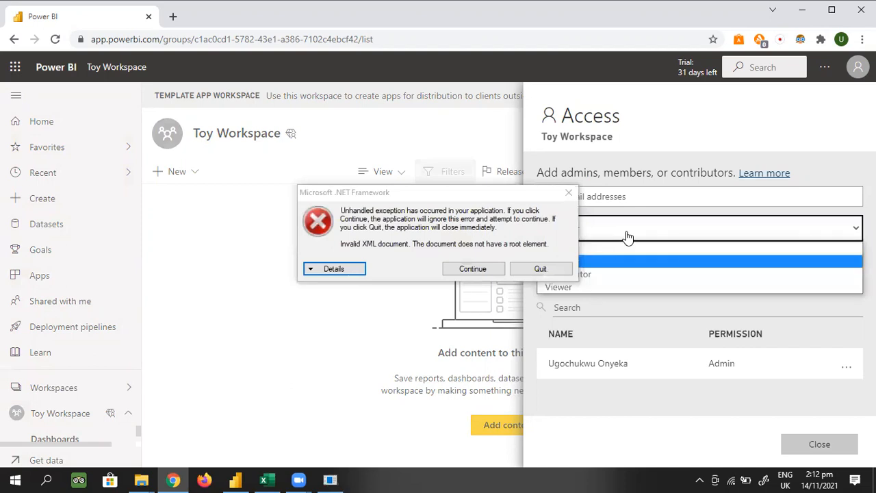
click(568, 194)
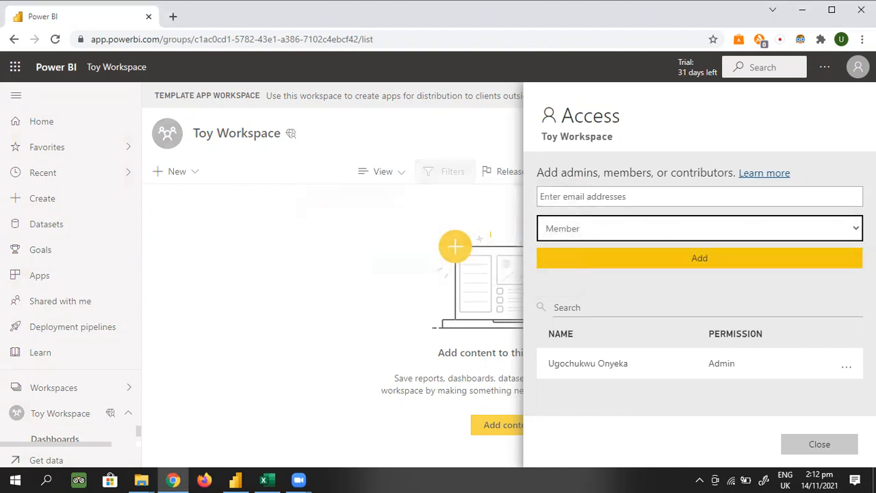
click(840, 231)
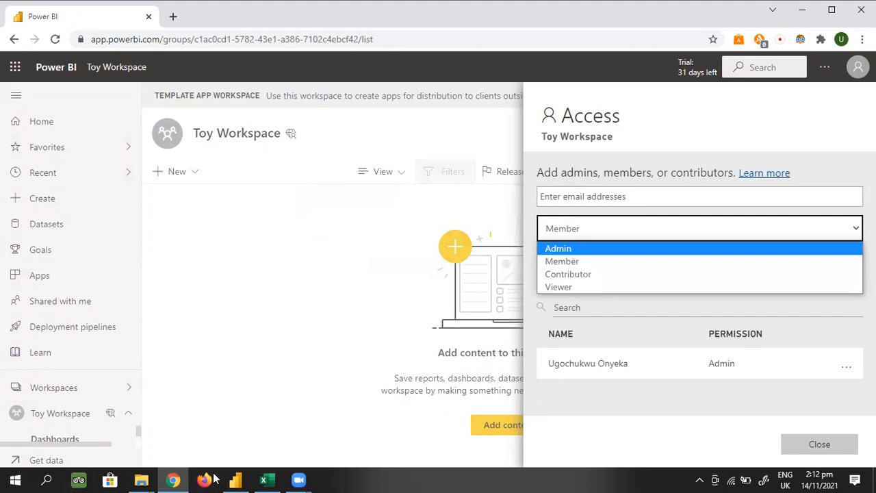
Step: Open the Module 11 - 13 Important Links text file from the desktop and copy the link for Roles in the new workspaces
key(super+d)
double_click(301, 172)
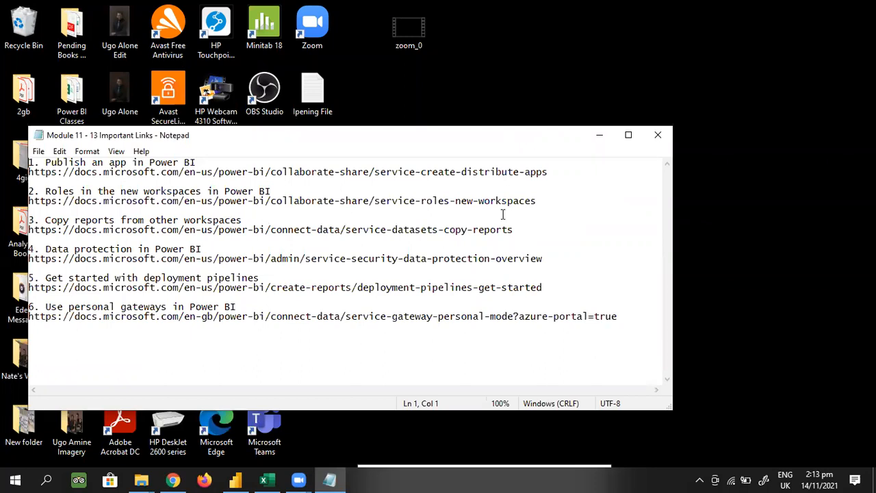
click(537, 201)
shift+click(27, 201)
key(ctrl+c)
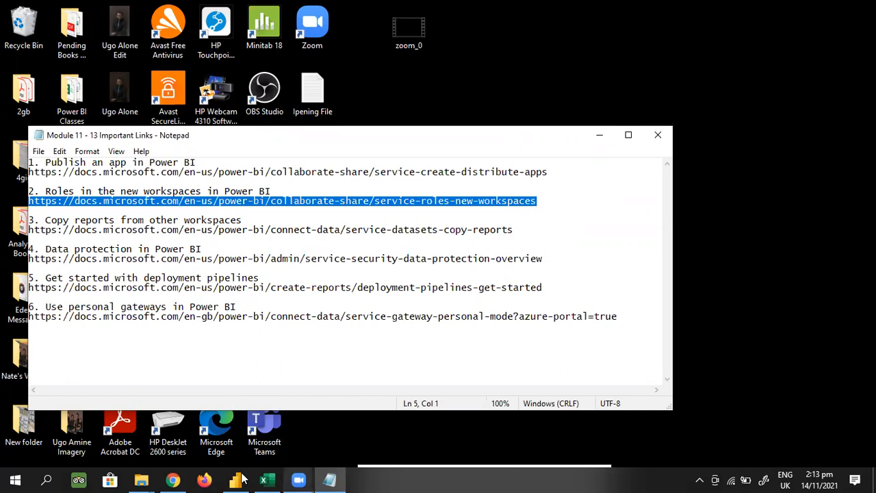
Step: Switch to Chrome and open the copied workspace roles link in a new tab
click(172, 480)
click(172, 18)
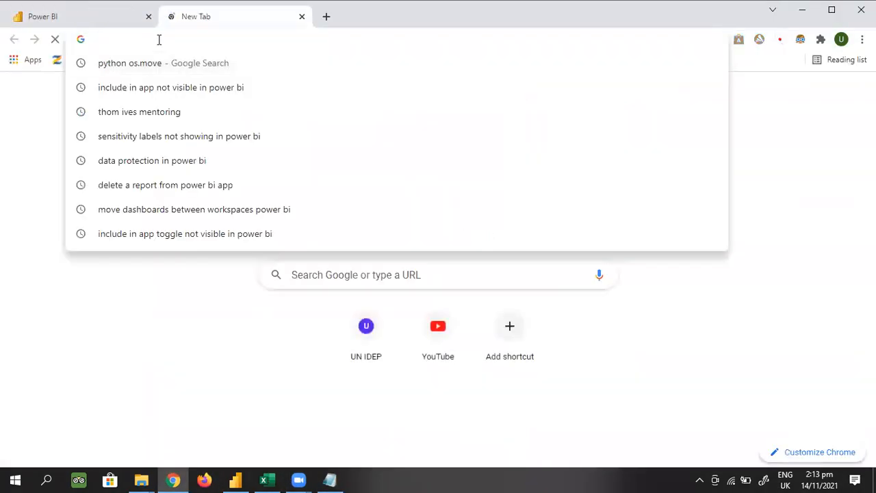
key(ctrl+v)
key(Return)
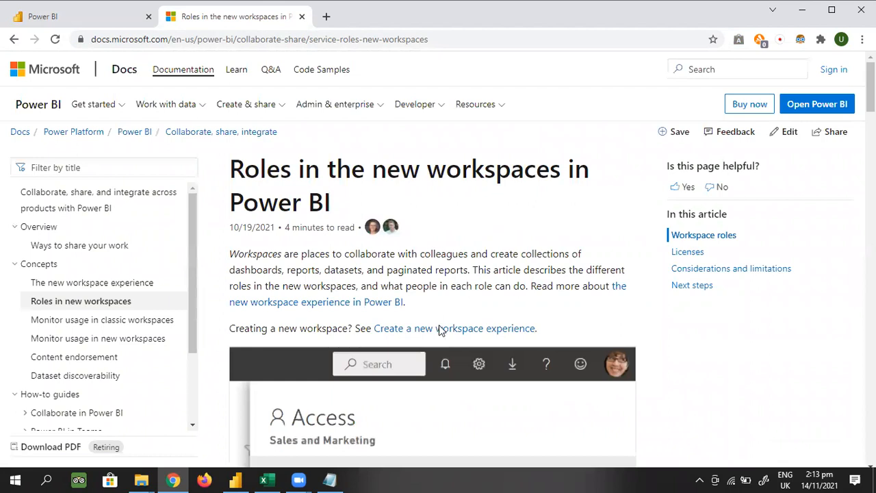
Step: Examine the Workspace roles table to compare the capabilities of Admin, Member, Contributor and Viewer
scroll(432, 327, down, 3)
scroll(431, 321, down, 5)
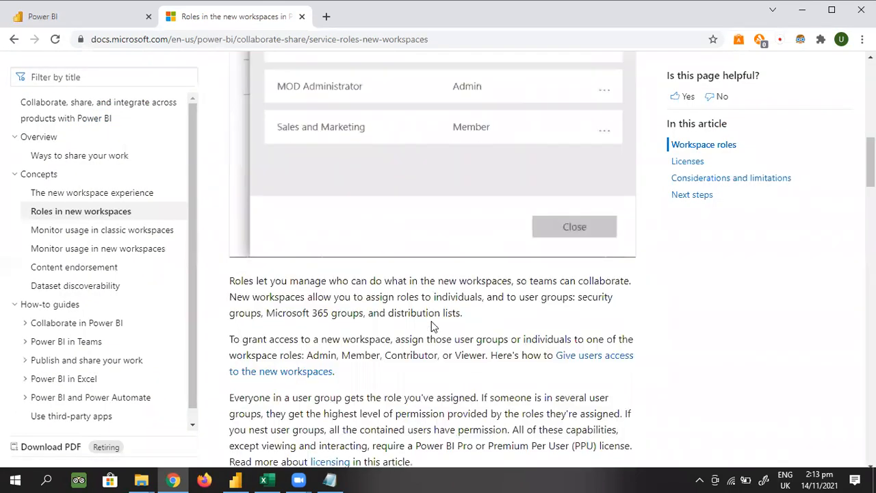
scroll(431, 328, down, 5)
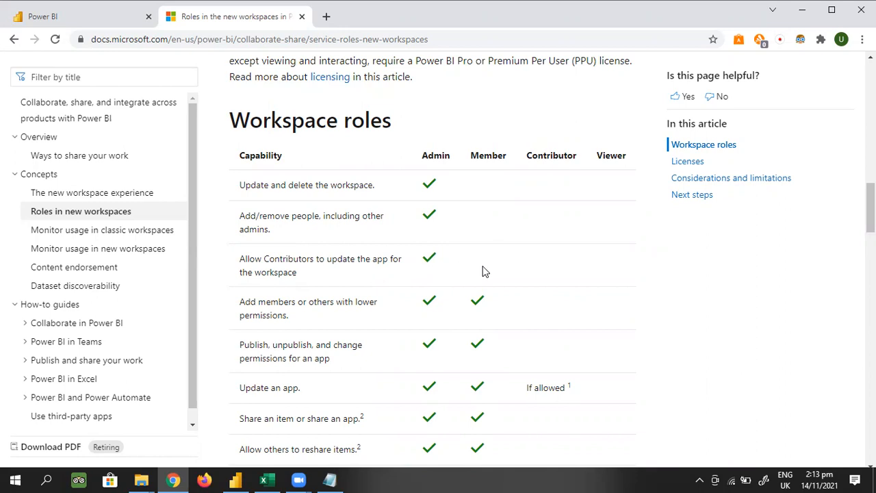
scroll(481, 270, down, 4)
scroll(482, 271, down, 6)
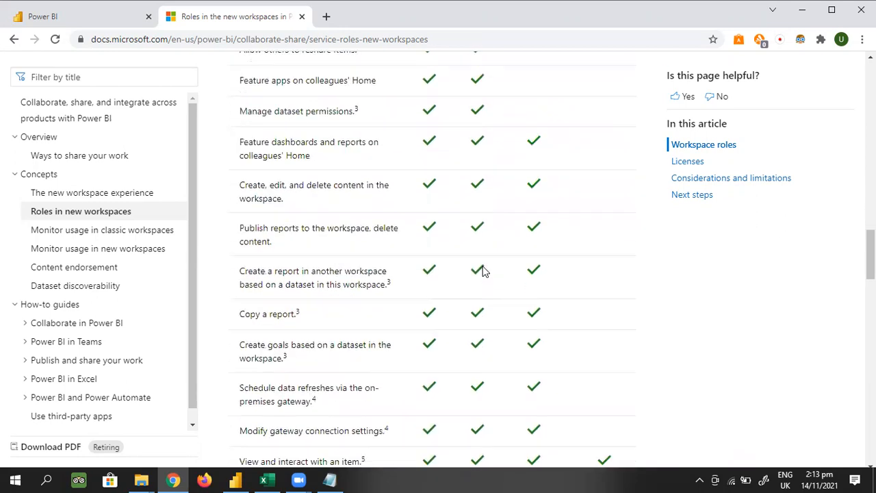
scroll(482, 271, up, 10)
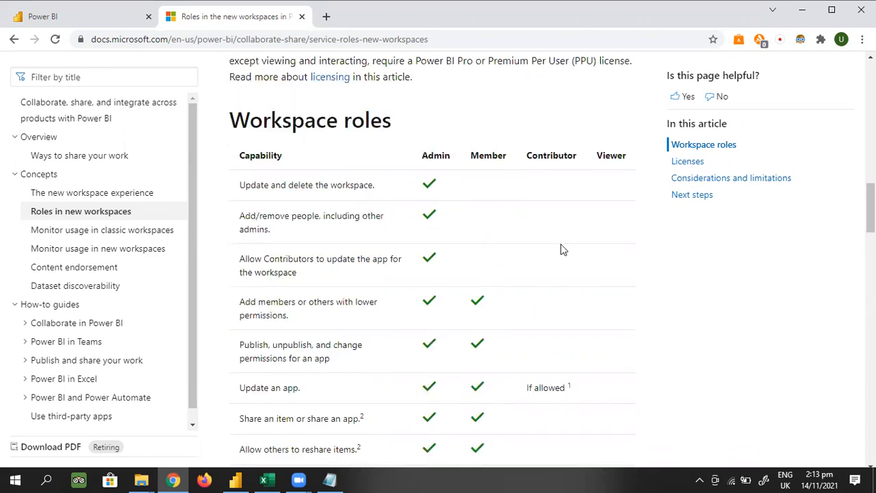
scroll(544, 298, down, 1)
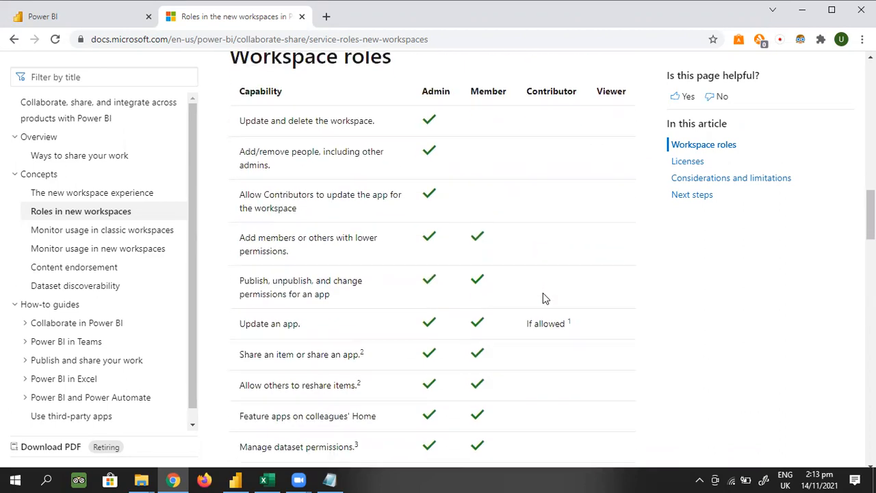
scroll(555, 175, down, 4)
scroll(555, 157, down, 2)
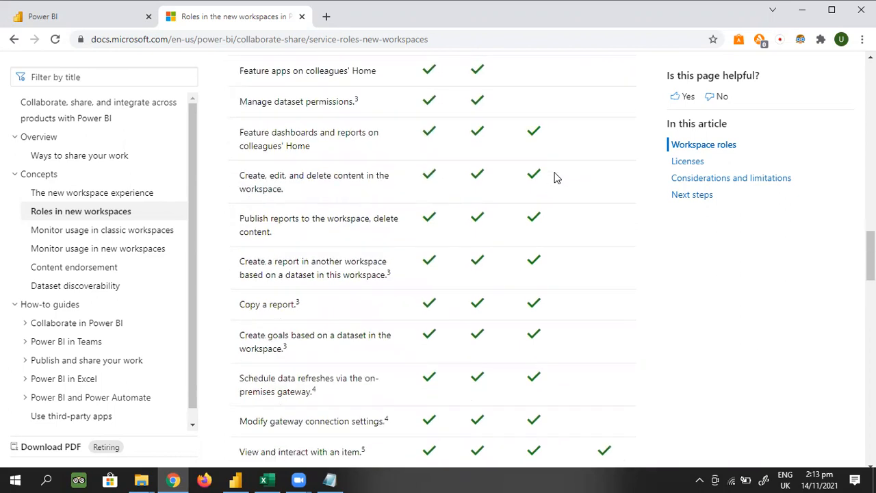
Step: Review the remaining rows and introduction of the Workspace roles article, and briefly check the Module 11 - 13 Important Links file
scroll(558, 91, down, 1)
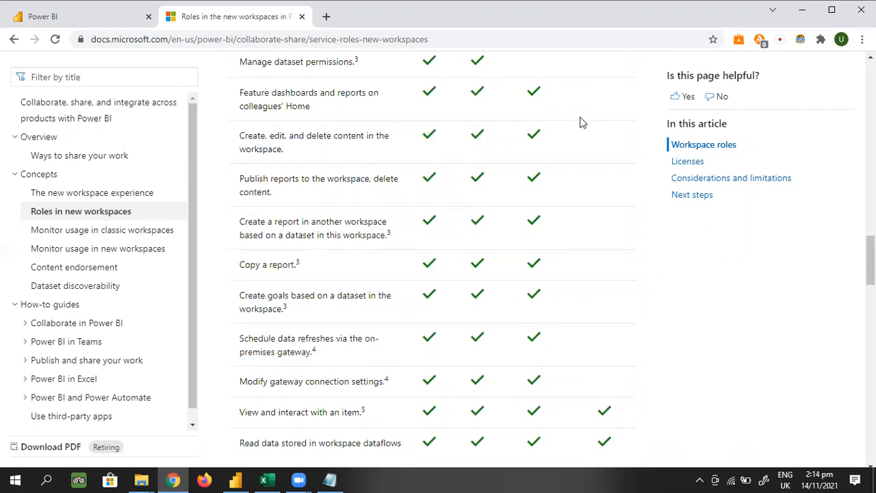
scroll(580, 122, up, 6)
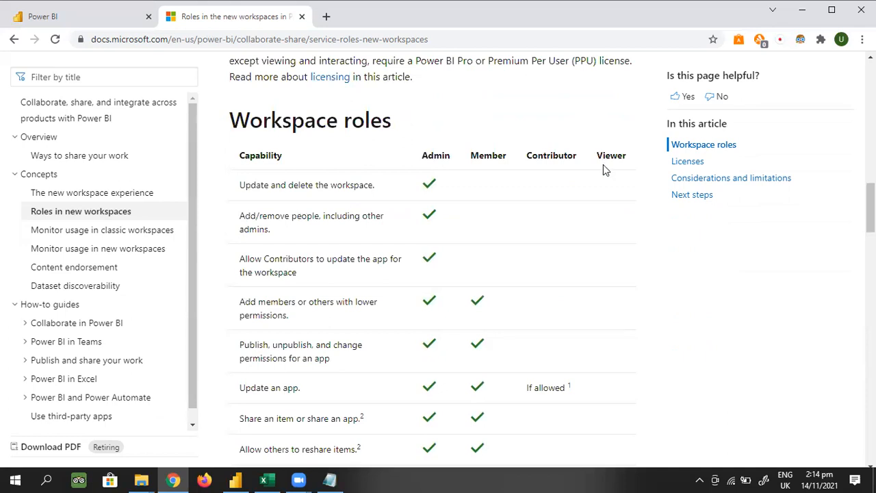
click(329, 479)
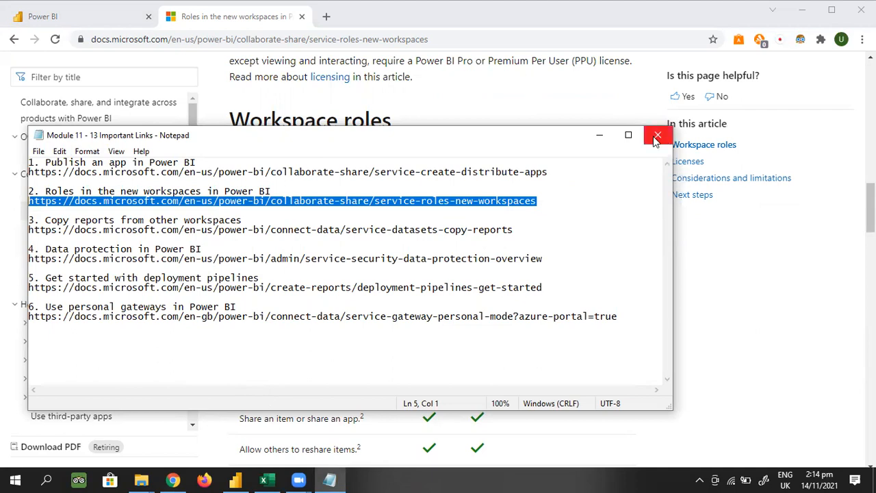
click(600, 136)
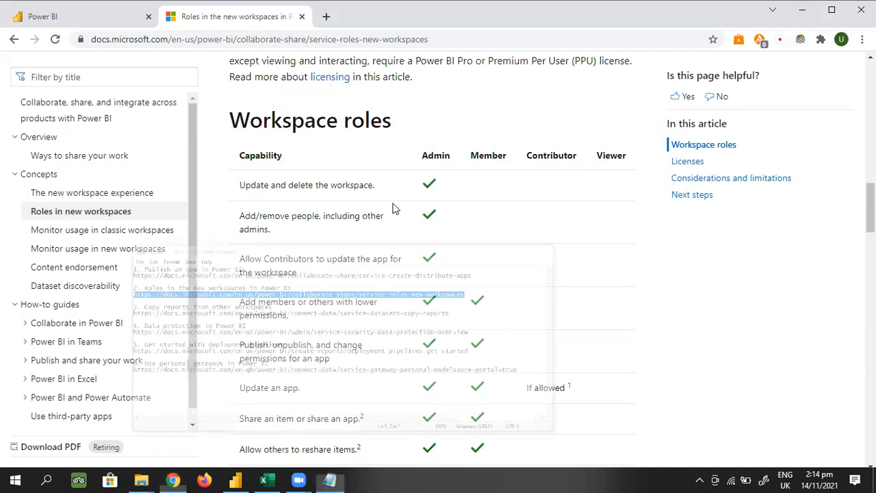
scroll(442, 249, up, 2)
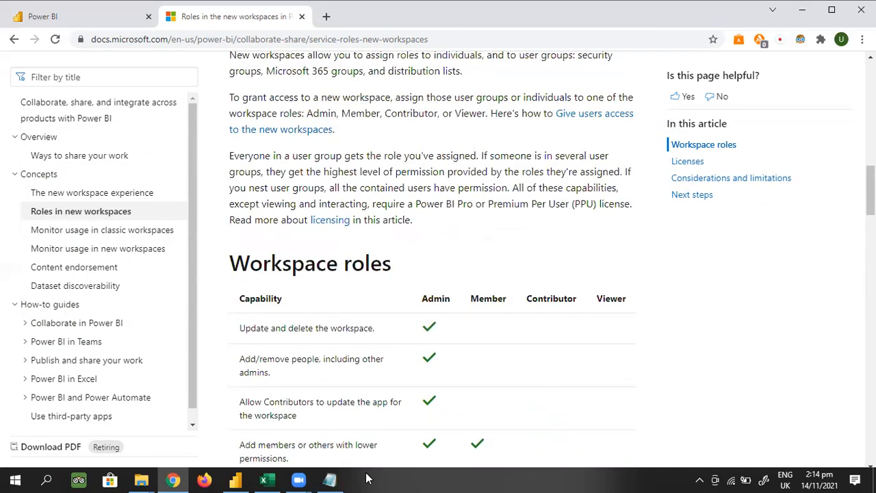
scroll(248, 478, up, 4)
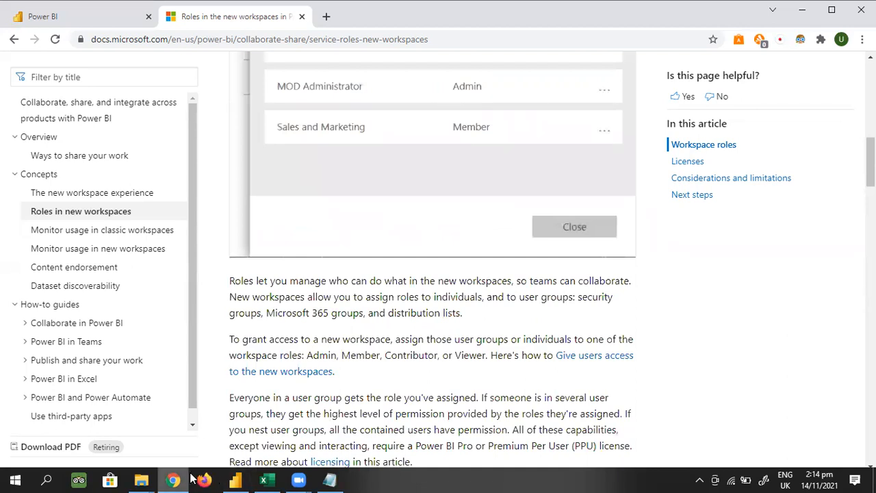
Step: Return to Power BI, show the role choices in the Toy Workspace access settings, and close them without adding anyone
click(104, 19)
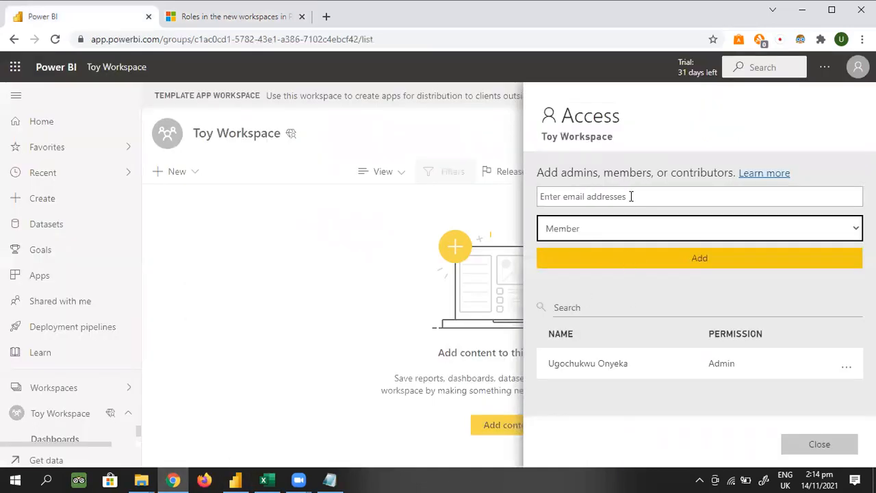
click(631, 196)
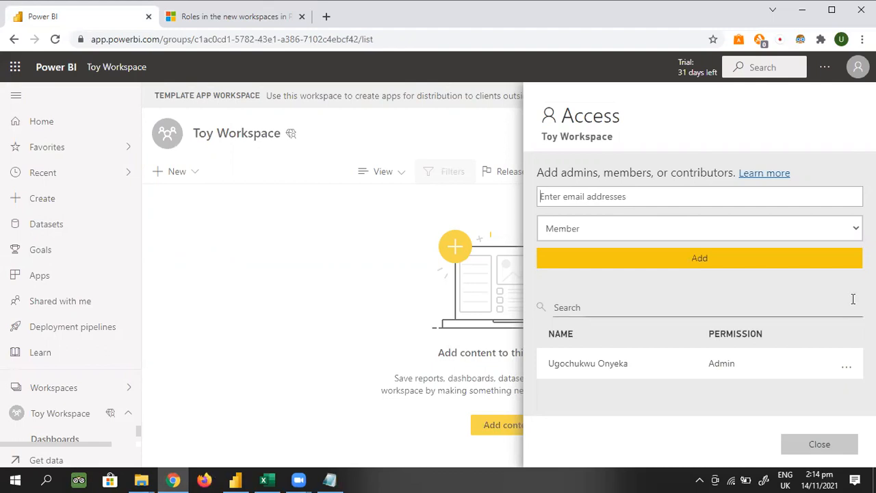
click(855, 229)
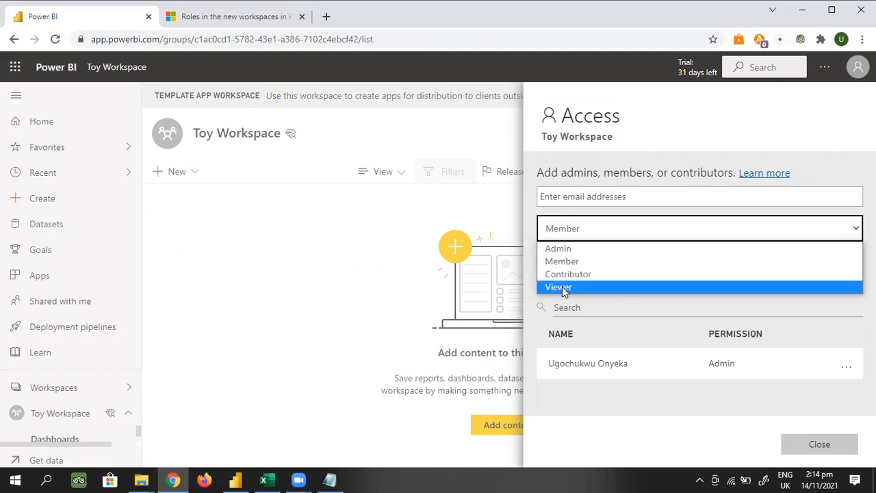
click(802, 404)
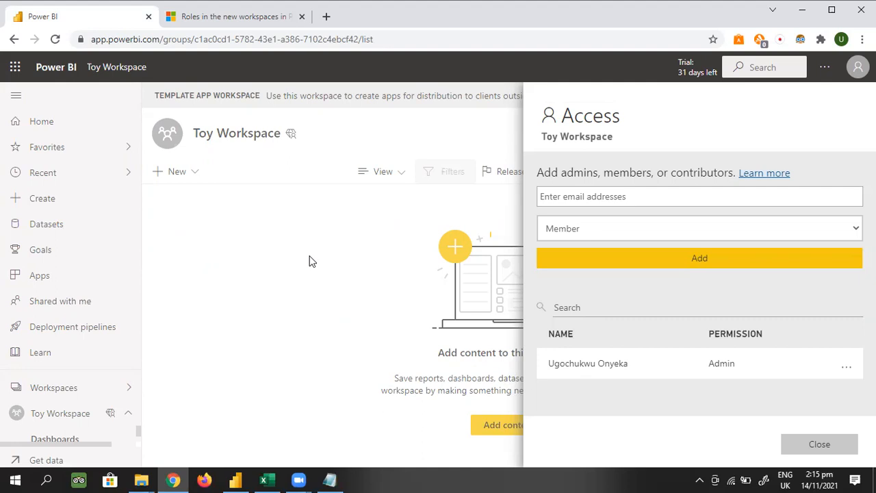
click(300, 251)
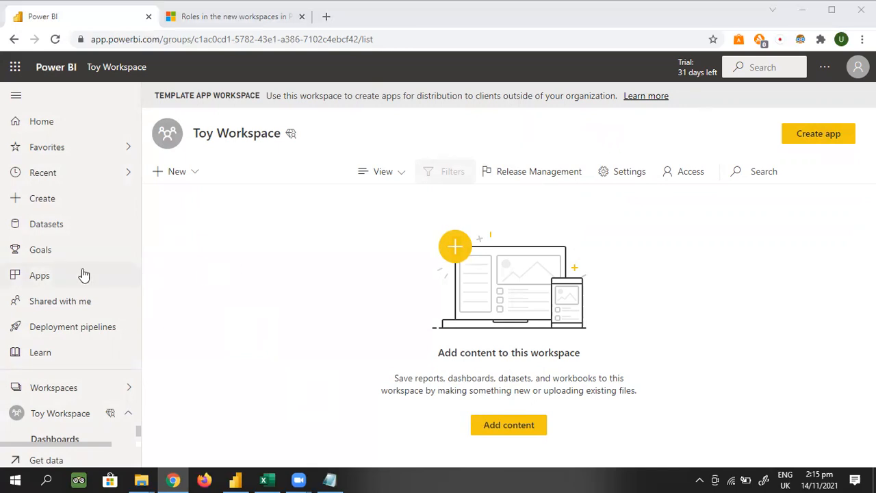
Step: Open My workspace and look at the actions available for the Module 5 - Create Model Calculations using DAX report
click(93, 389)
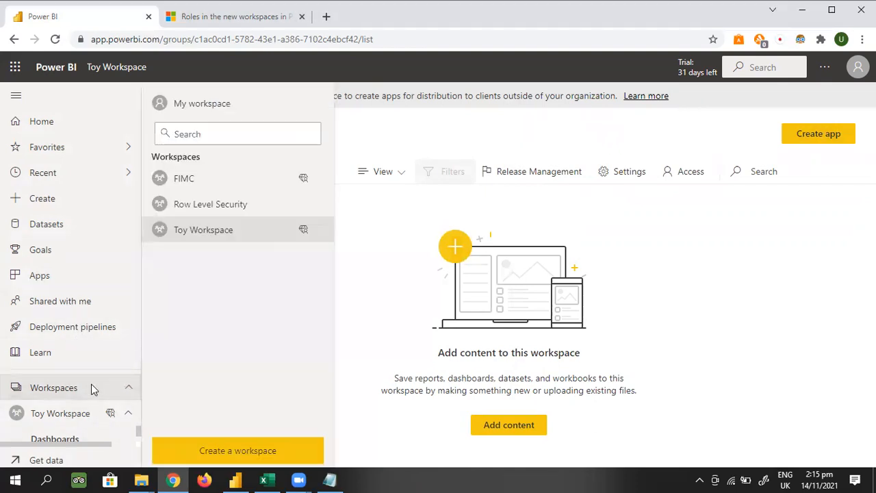
click(235, 108)
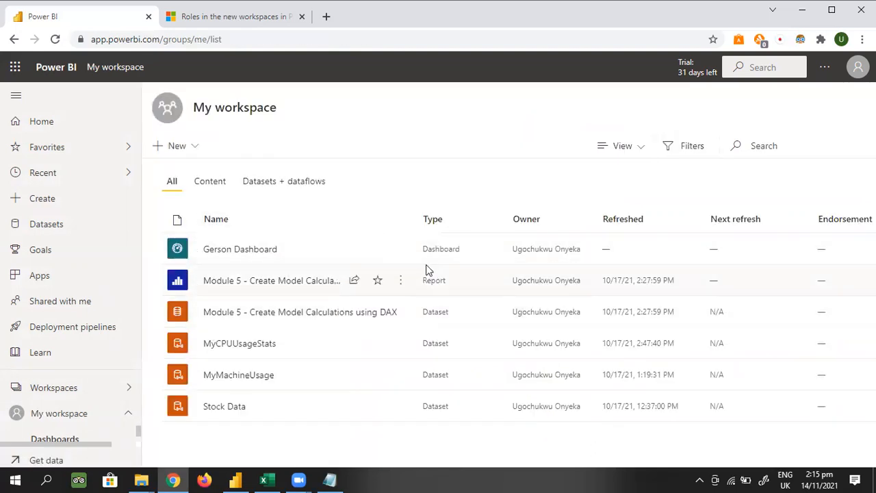
click(401, 280)
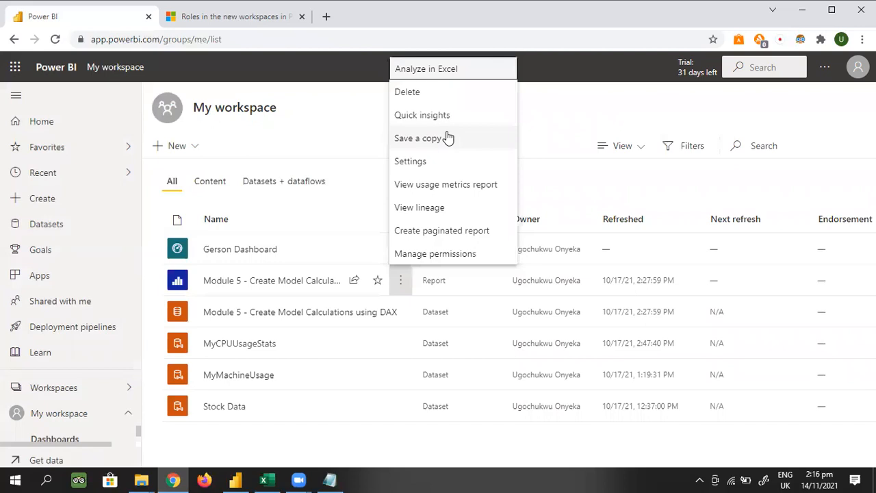
click(284, 218)
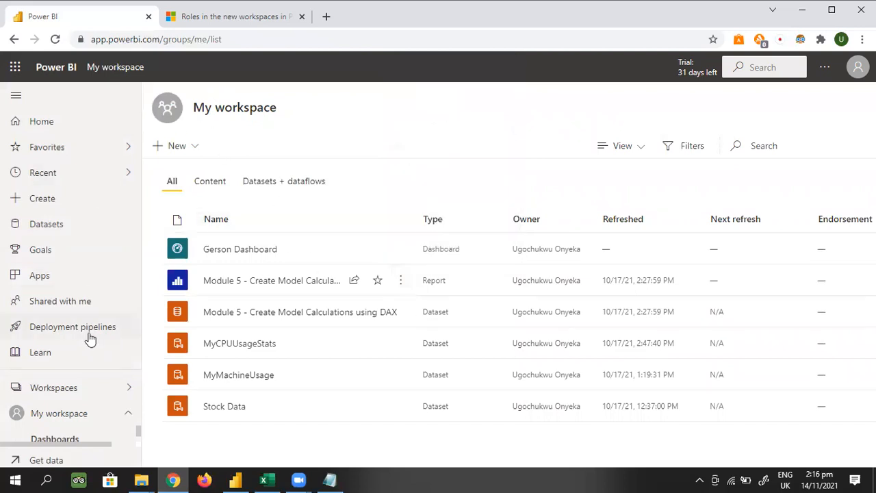
Step: Save a copy of the Module 5 - Create Model Calculations using DAX report to Toy Workspace and dismiss the notification
click(402, 284)
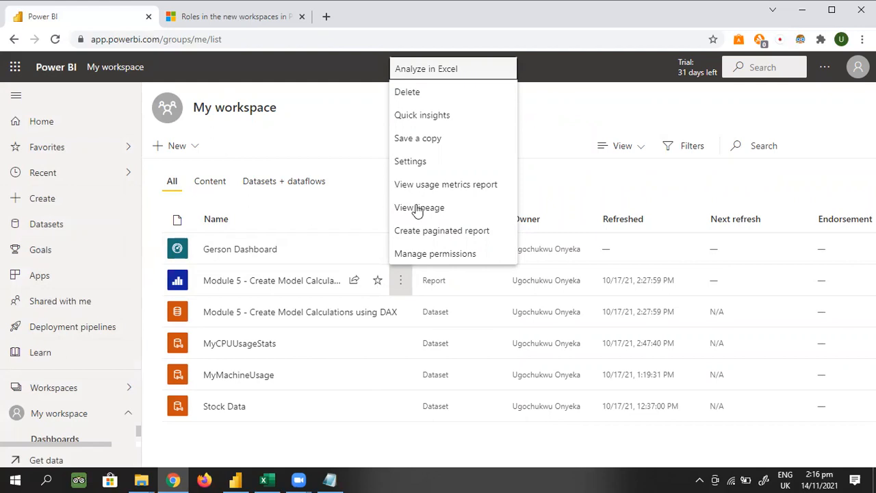
click(419, 140)
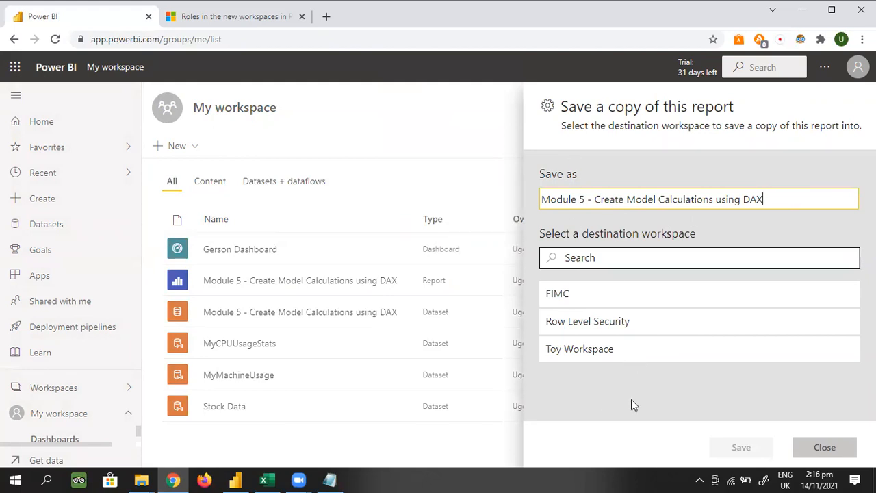
click(598, 351)
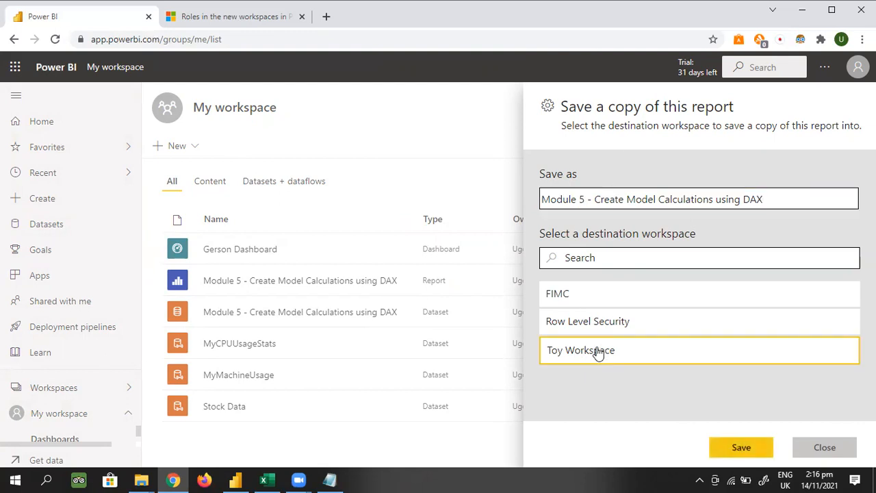
click(738, 457)
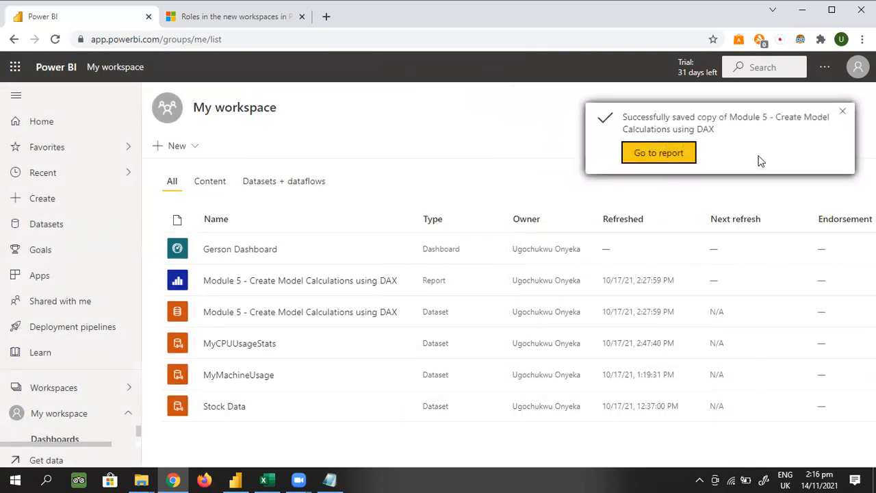
click(843, 112)
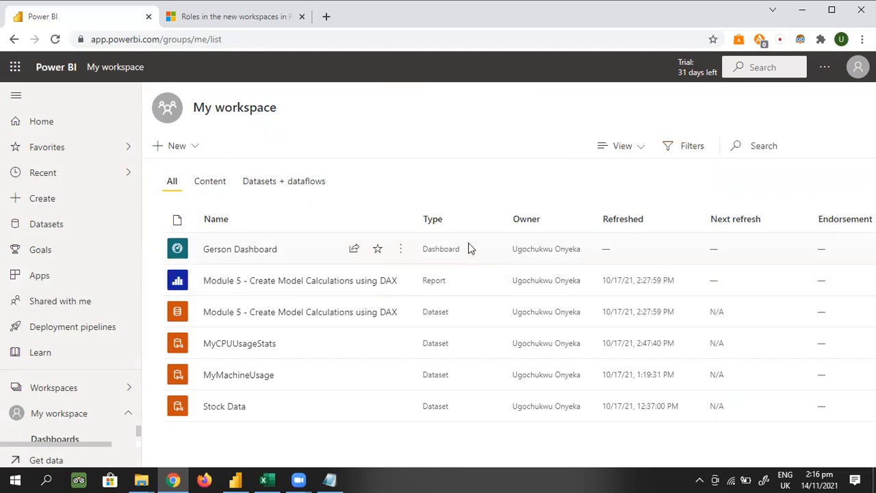
Step: Check the actions for Gerson Dashboard, then switch to Toy Workspace and open its copied Module 5 report
click(401, 252)
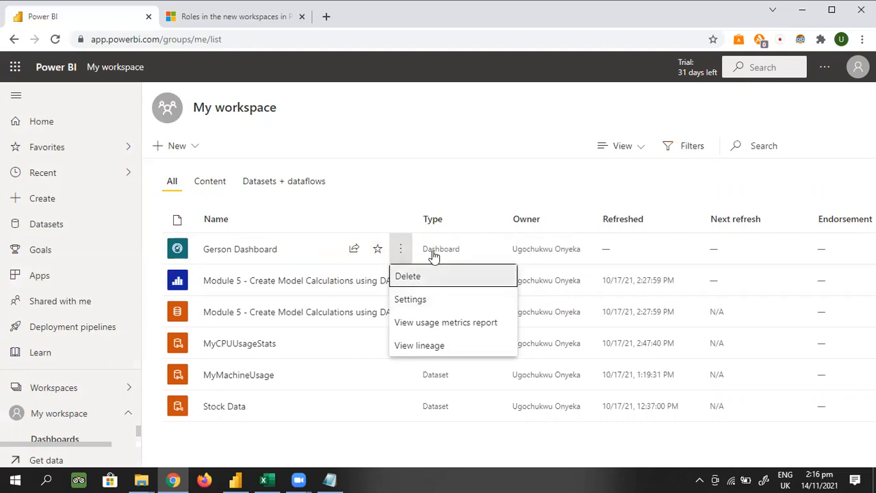
click(58, 389)
click(67, 393)
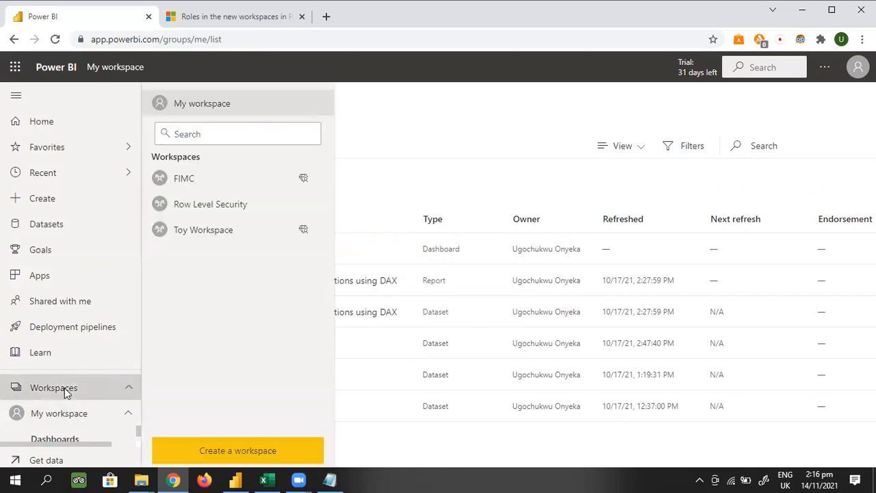
click(205, 231)
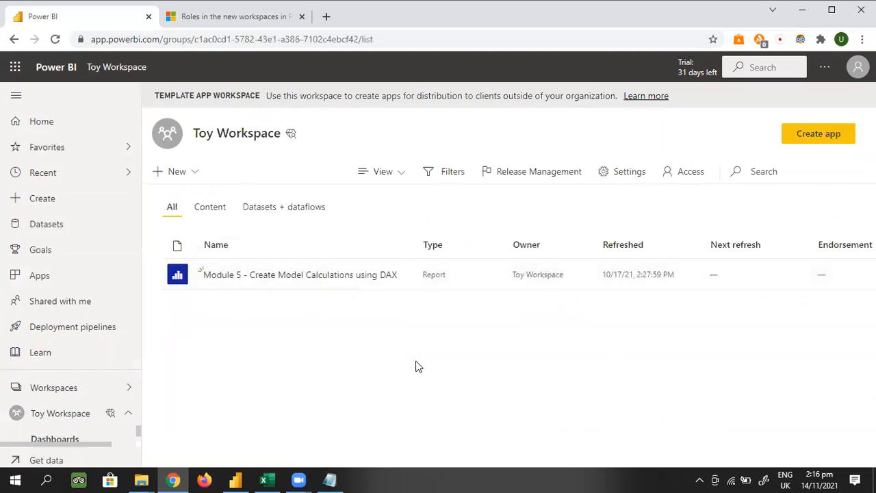
click(283, 276)
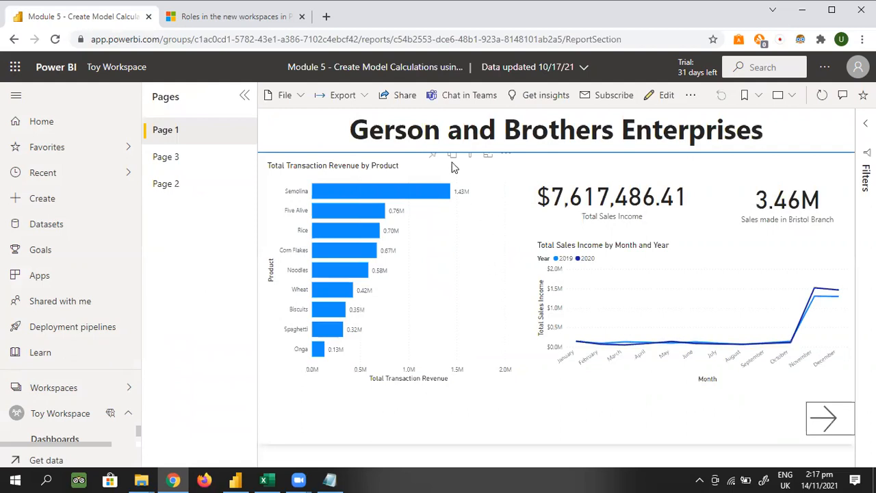
Step: Pin the Total Transaction Revenue by Product chart to a new dashboard named Toy Workspace Dashboard
mouse_move(431, 174)
click(432, 154)
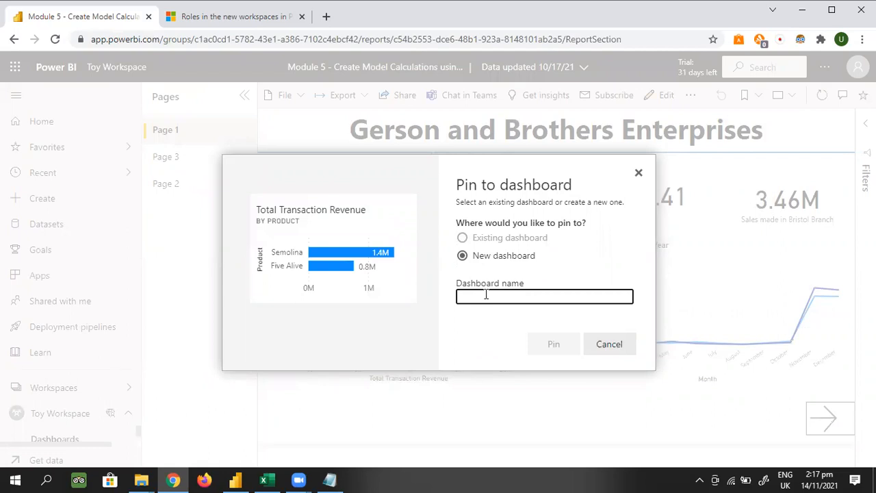
text(Toy )
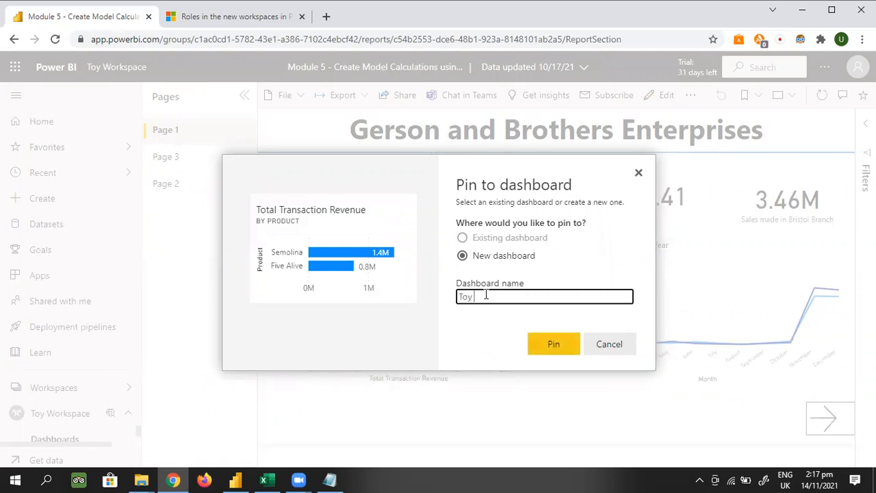
text(Workspace Dashboard)
click(559, 343)
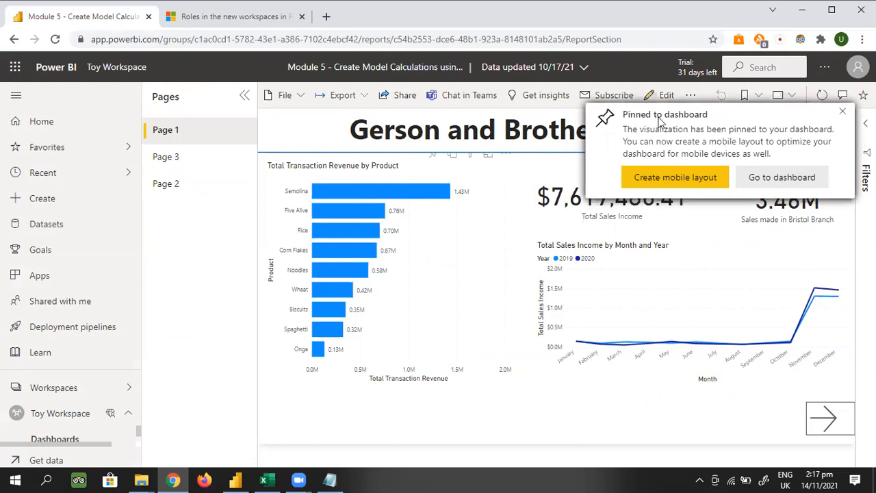
click(842, 112)
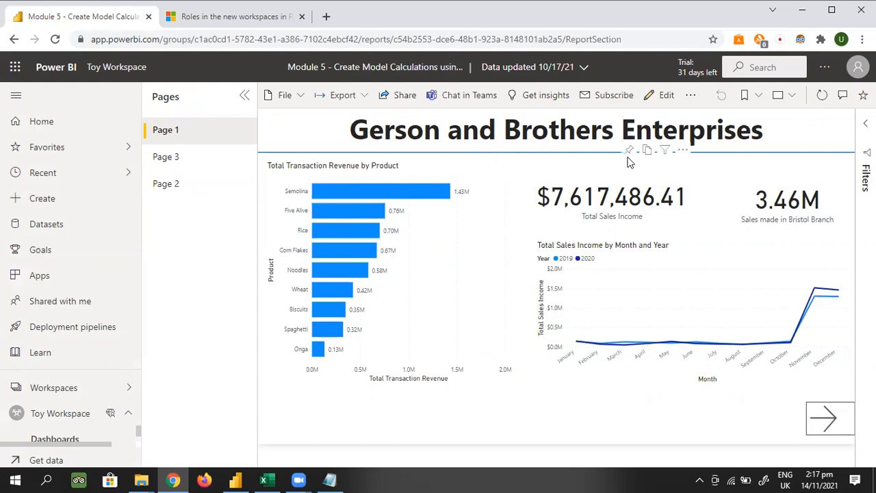
Step: Pin the Total Sales Income and Sales made in Bristol Branch cards to the existing Toy Workspace Dashboard
click(629, 151)
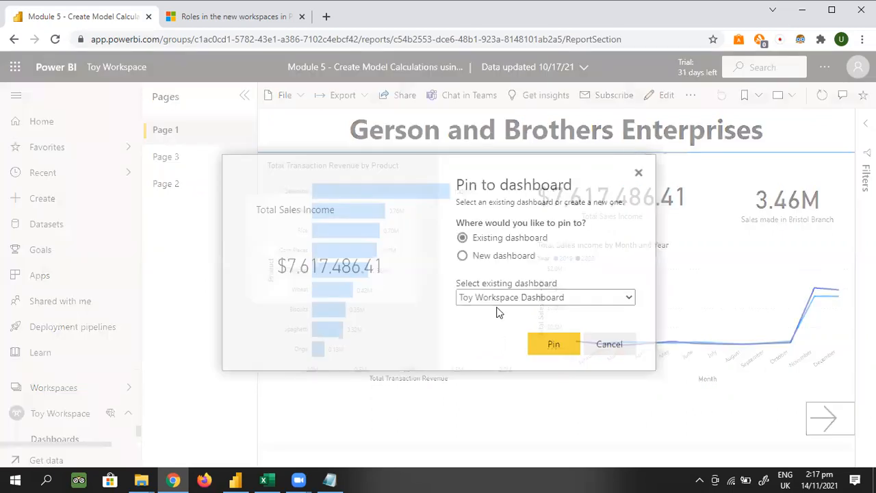
click(547, 349)
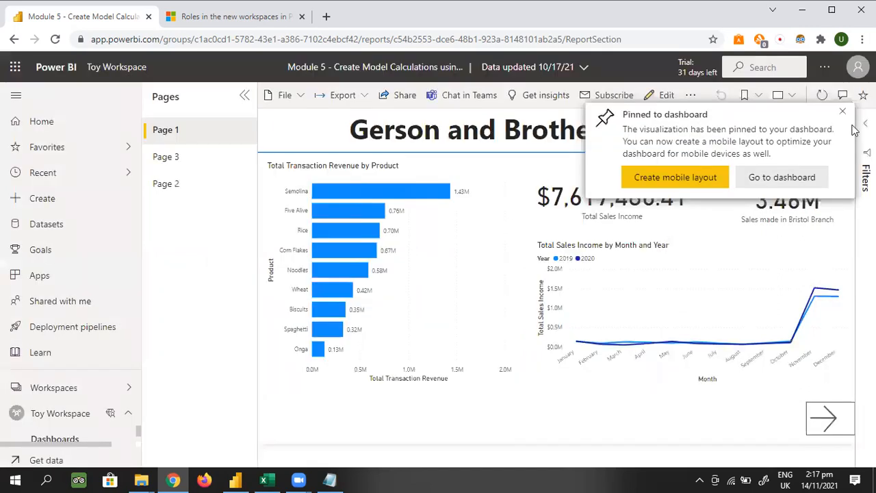
click(842, 114)
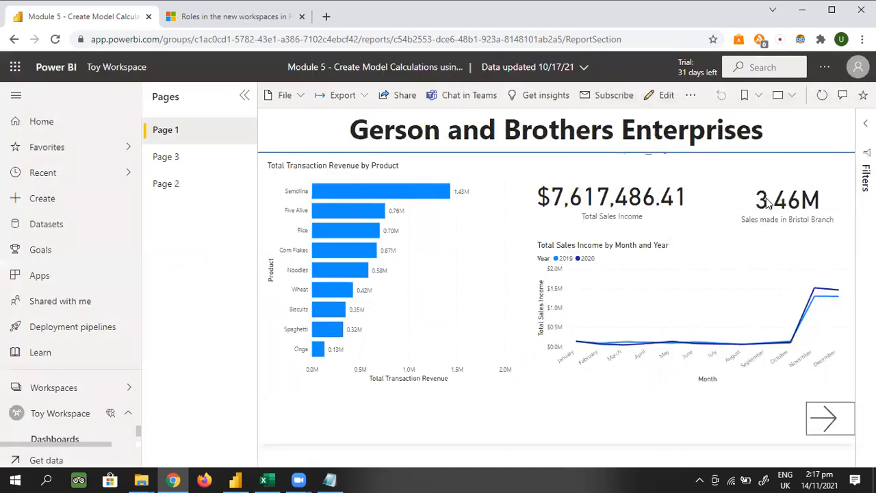
click(792, 157)
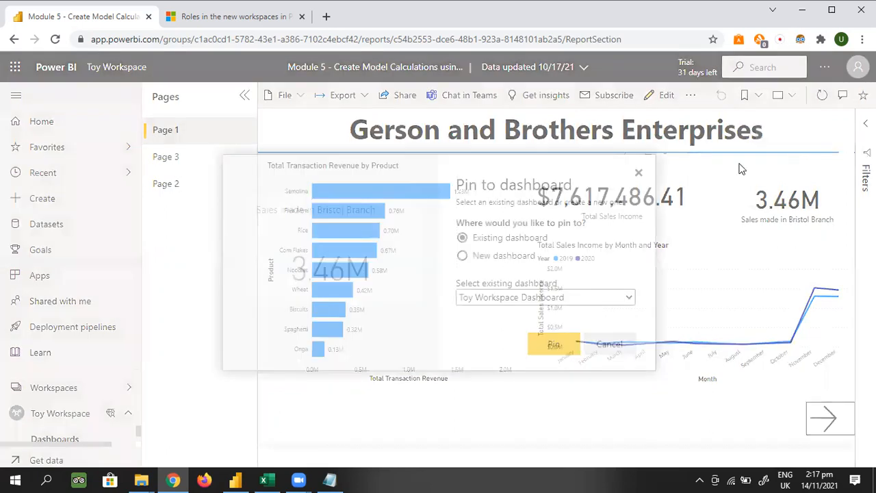
click(553, 341)
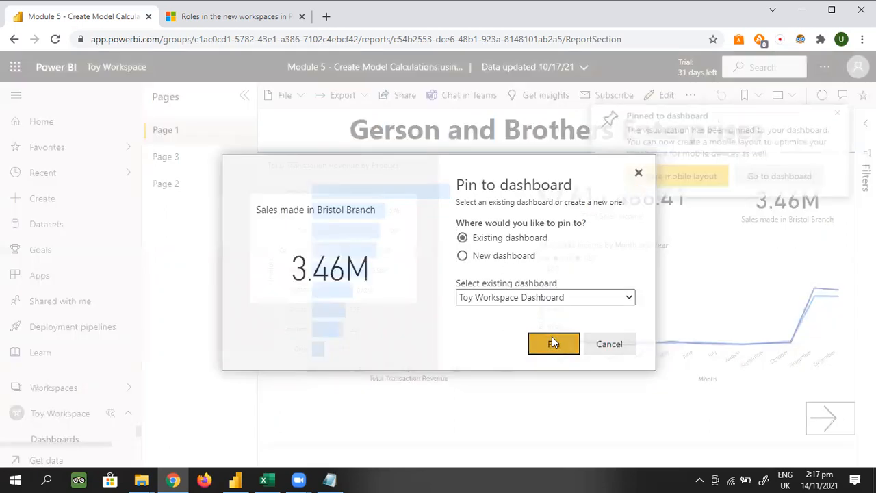
click(842, 112)
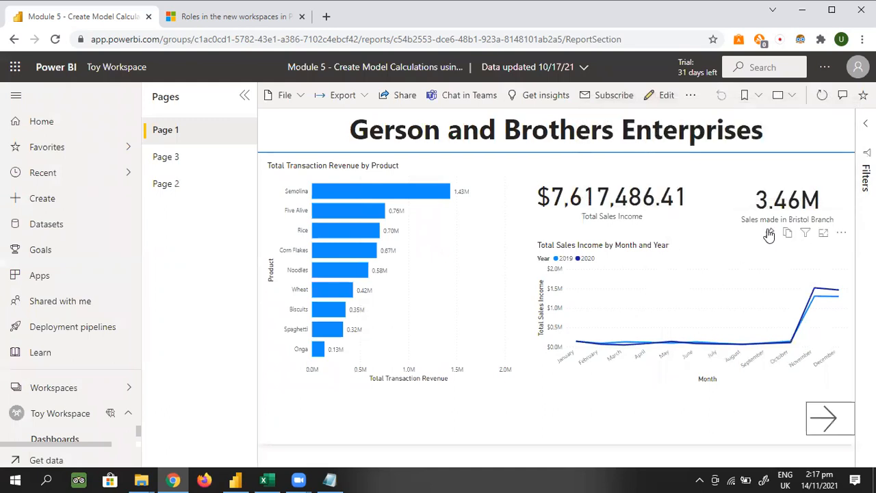
Step: Pin the Total Sales Income by Month and Year chart to the existing Toy Workspace Dashboard and dismiss the notification
click(769, 234)
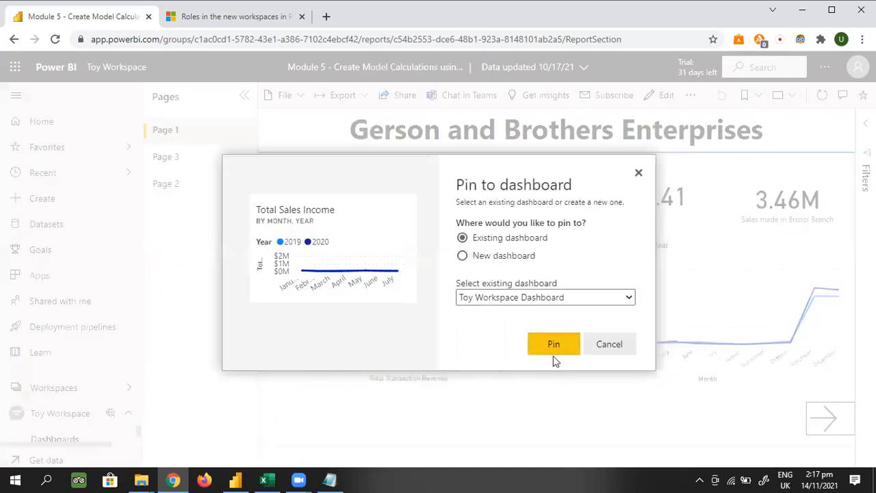
click(555, 345)
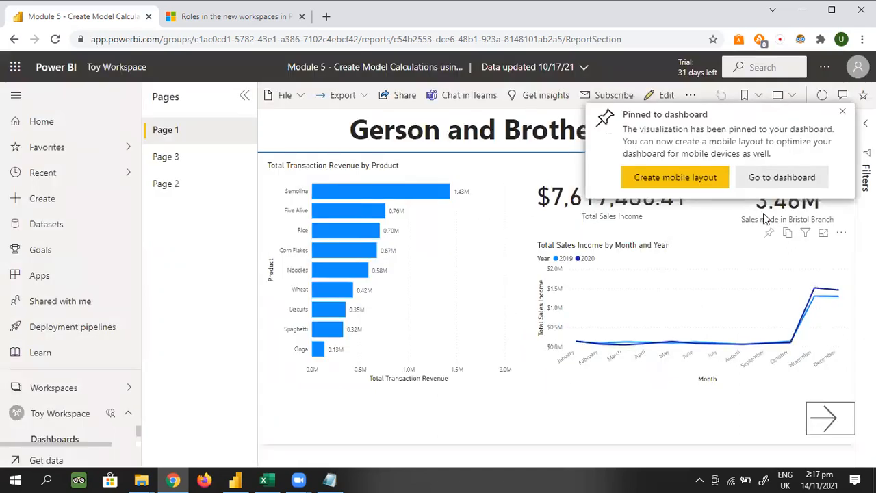
click(846, 114)
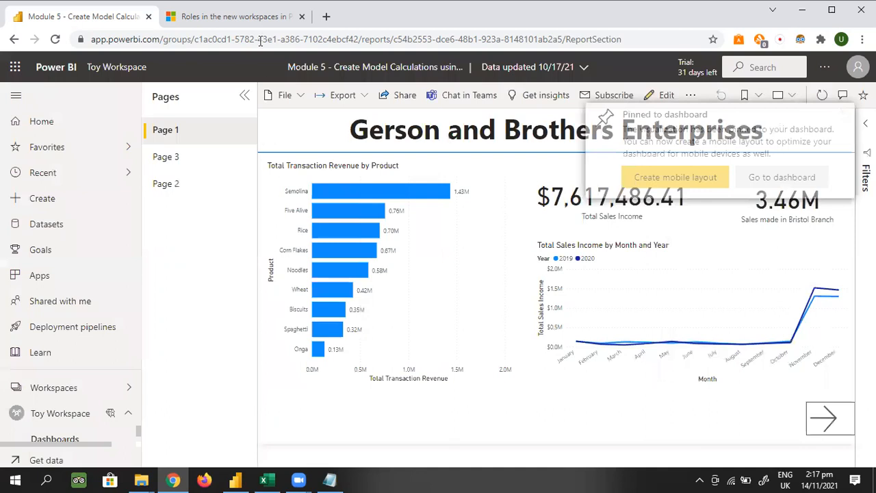
Step: Open Toy Workspace Dashboard to review its pinned visuals, and return to the Toy Workspace contents
click(88, 416)
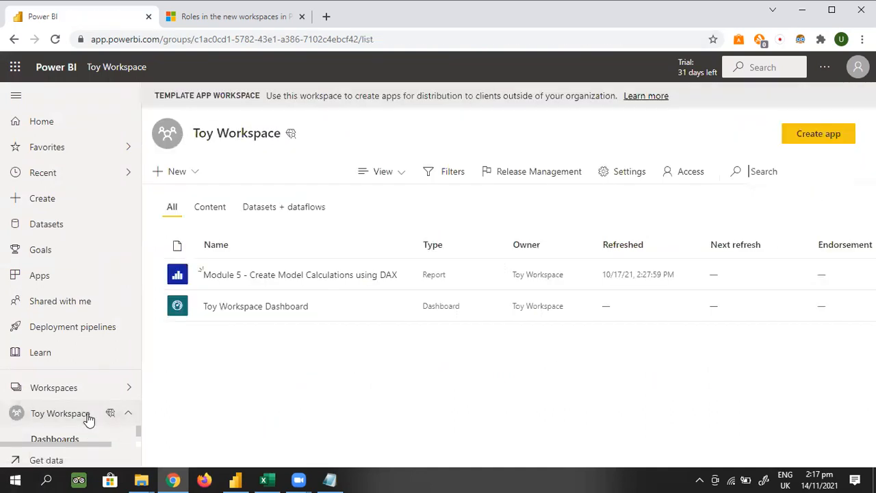
click(257, 310)
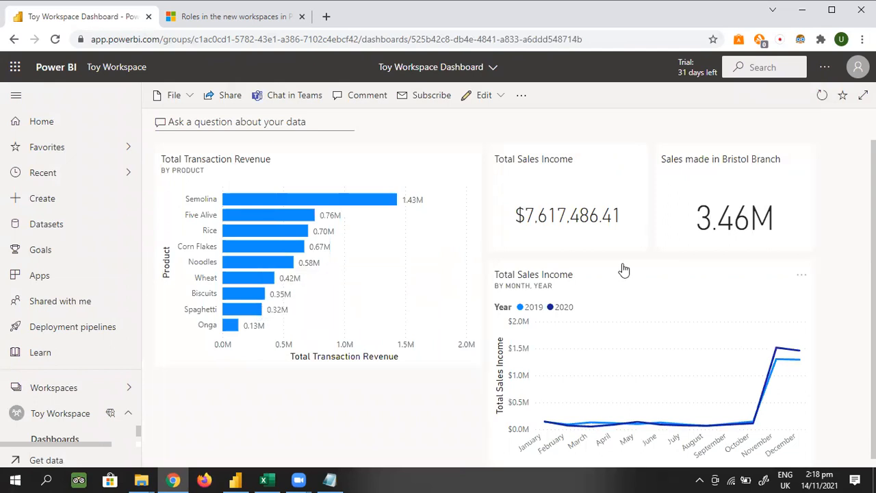
click(68, 421)
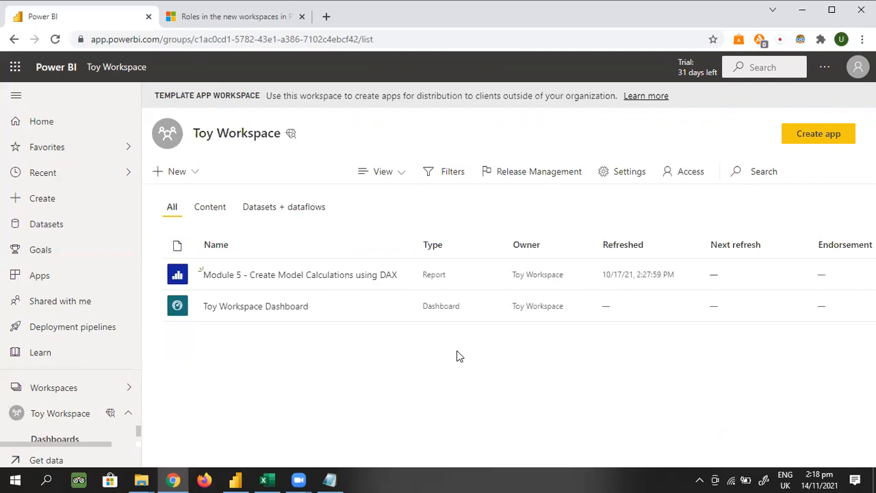
Step: View the contents of My workspace for comparison and return to Toy Workspace
click(77, 389)
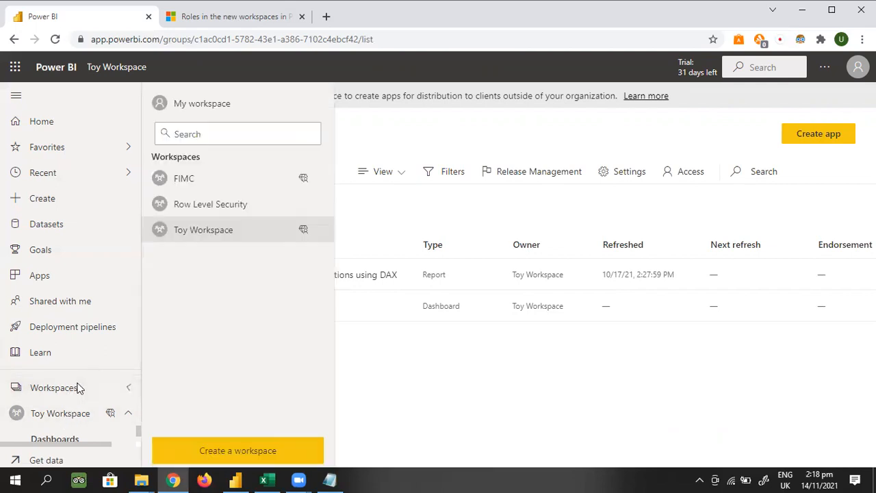
click(198, 111)
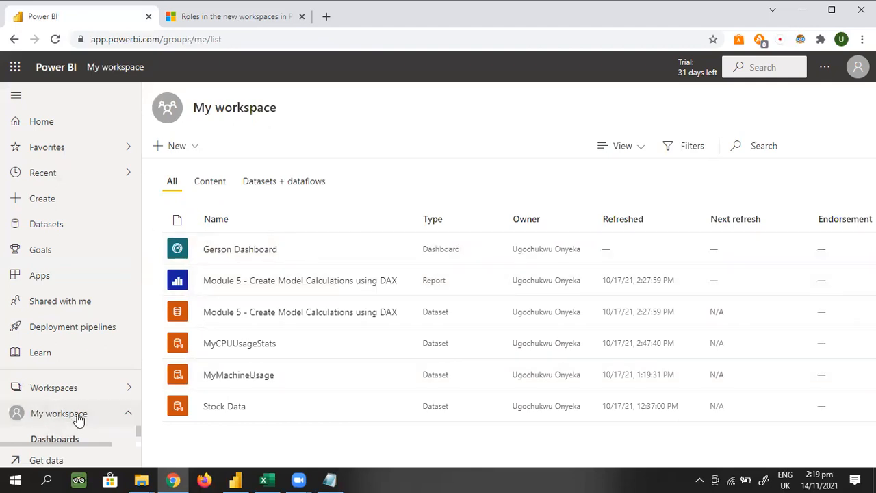
click(86, 387)
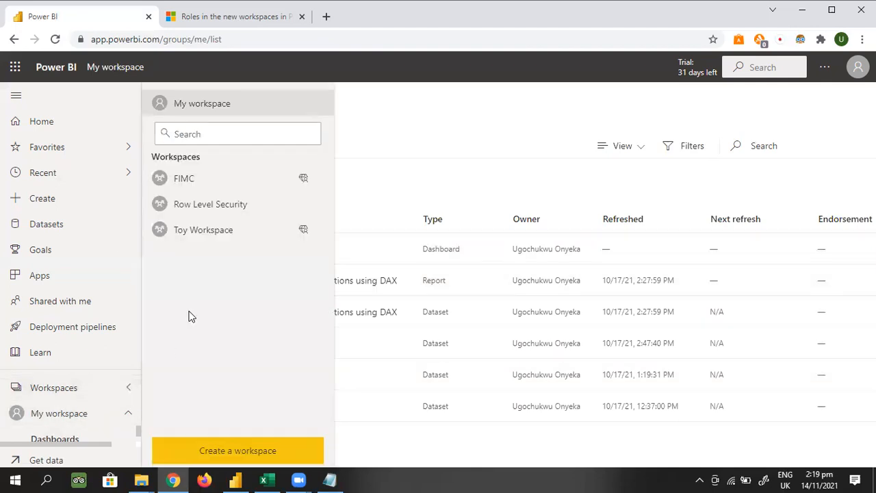
click(213, 232)
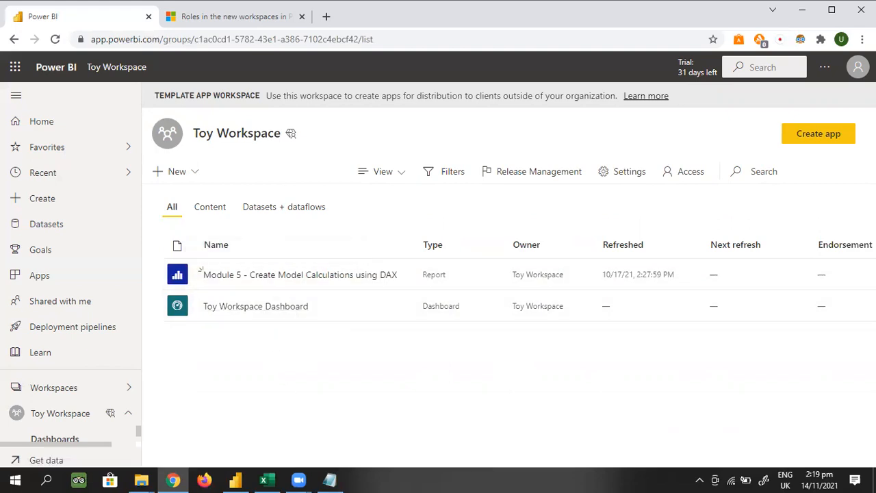
Step: Reduce the browser zoom to fit all columns, and switch the Module 5 report's Include in app setting off and back on
click(863, 39)
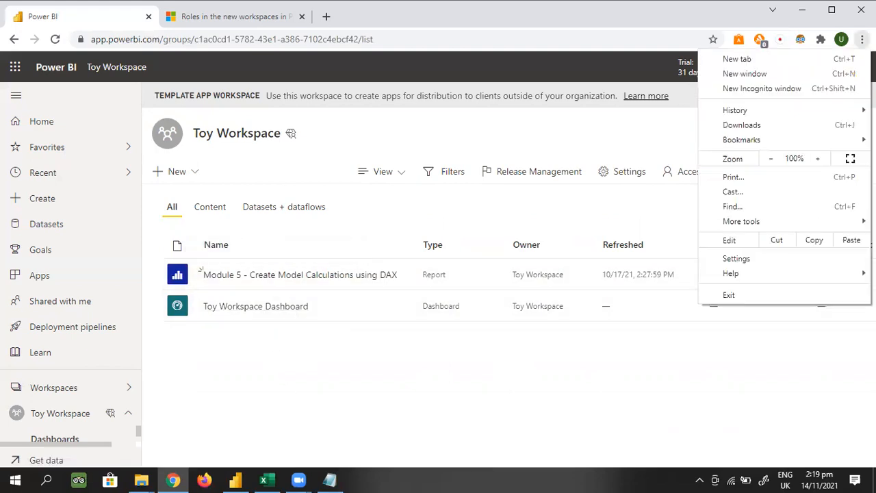
click(770, 159)
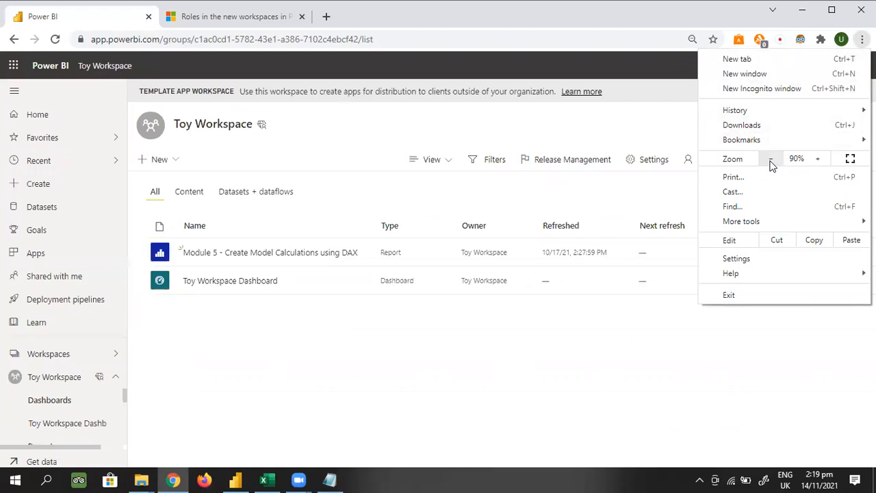
click(747, 312)
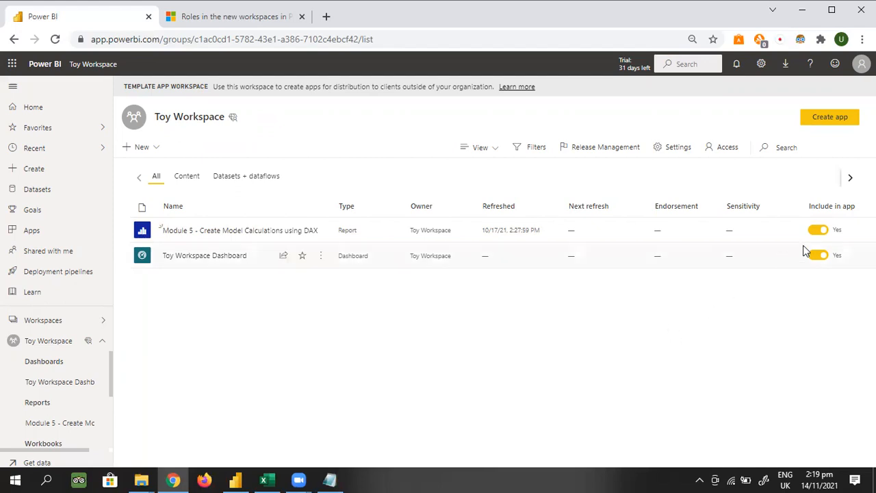
click(818, 231)
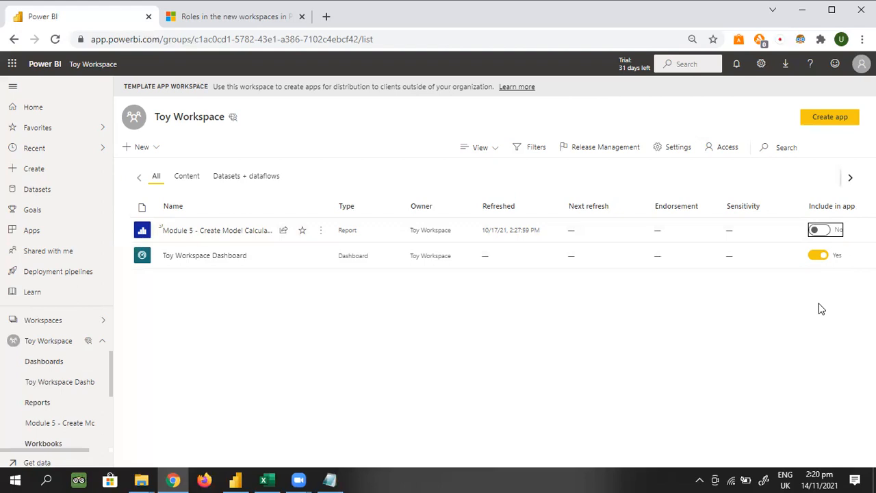
click(822, 230)
Step: Start creating an app from the workspace, named Toy Workspace App with the description "All artifacts in Toy Workspace"
click(830, 117)
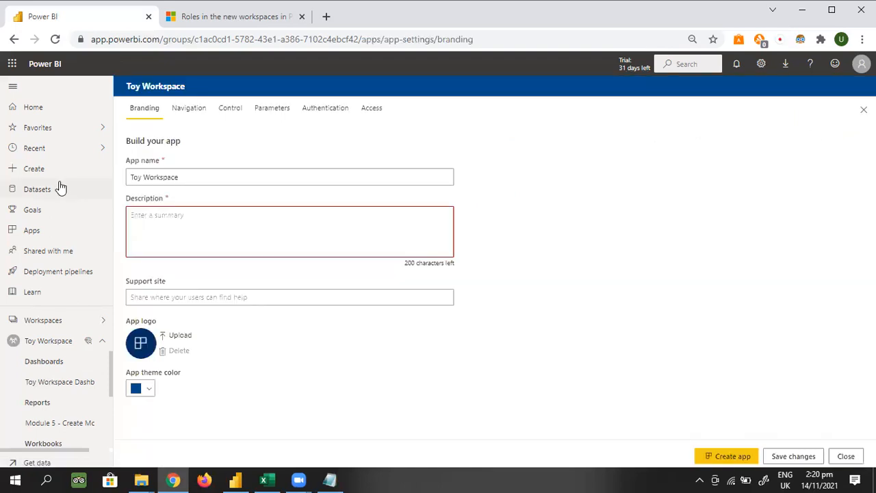
click(207, 176)
text(App)
click(193, 216)
text(All a)
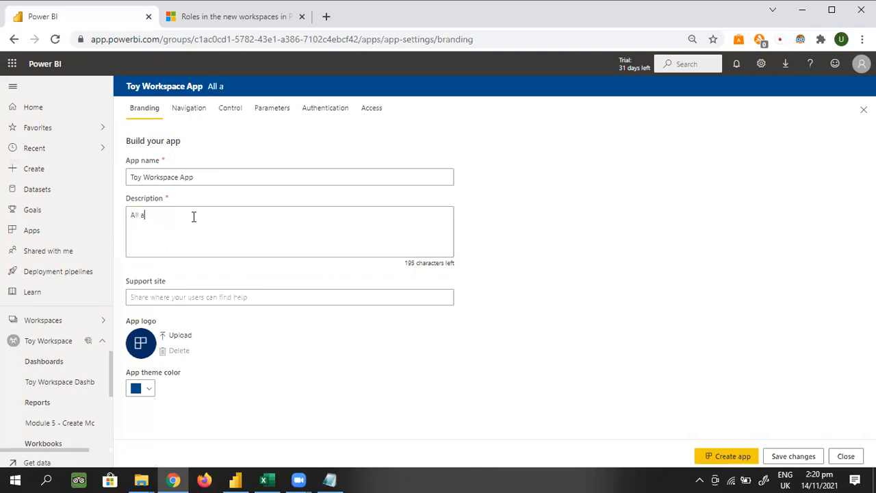
text(rtifacts in Toy Workspace)
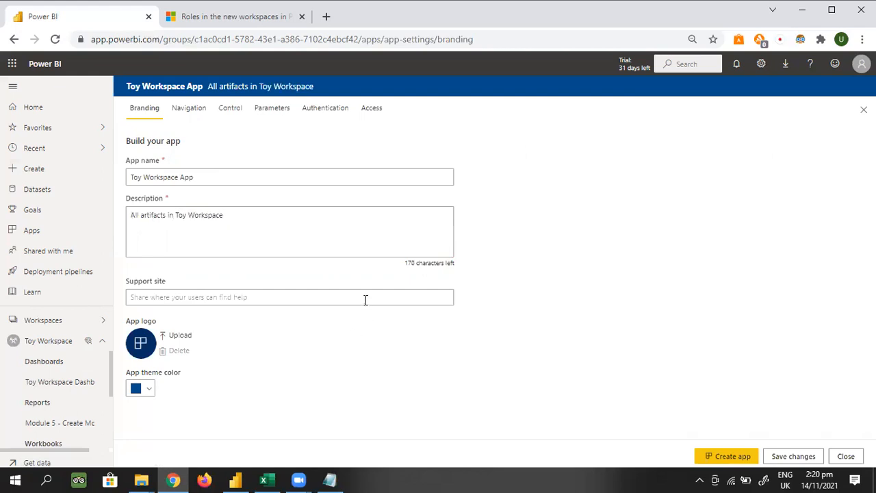
click(242, 300)
Step: Review the app's Navigation and Control settings, clearing and reselecting the option to download the report to file
click(185, 118)
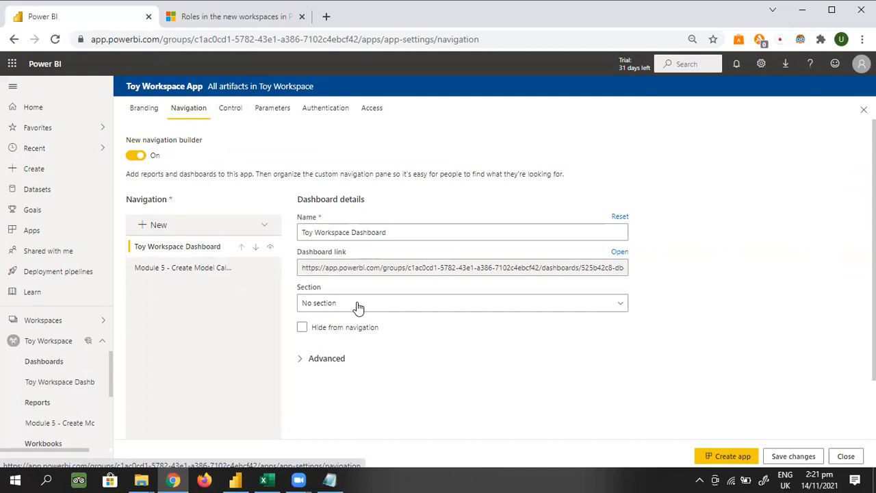
click(230, 108)
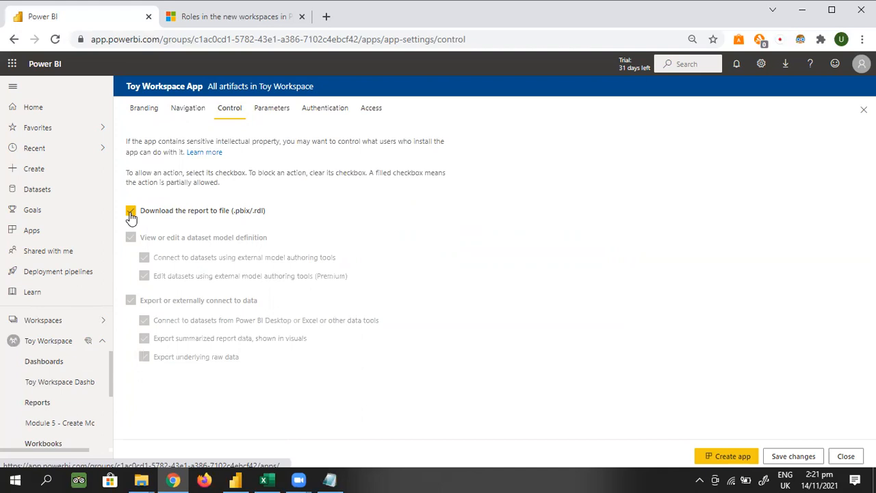
click(131, 214)
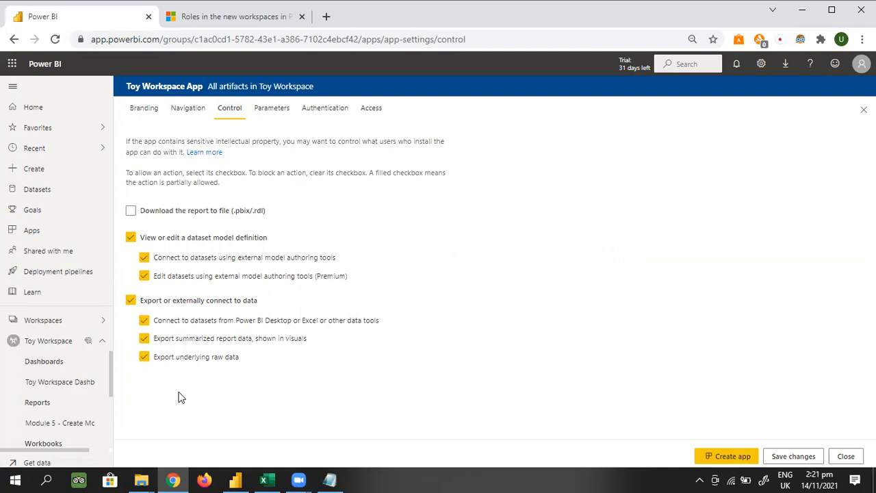
click(132, 212)
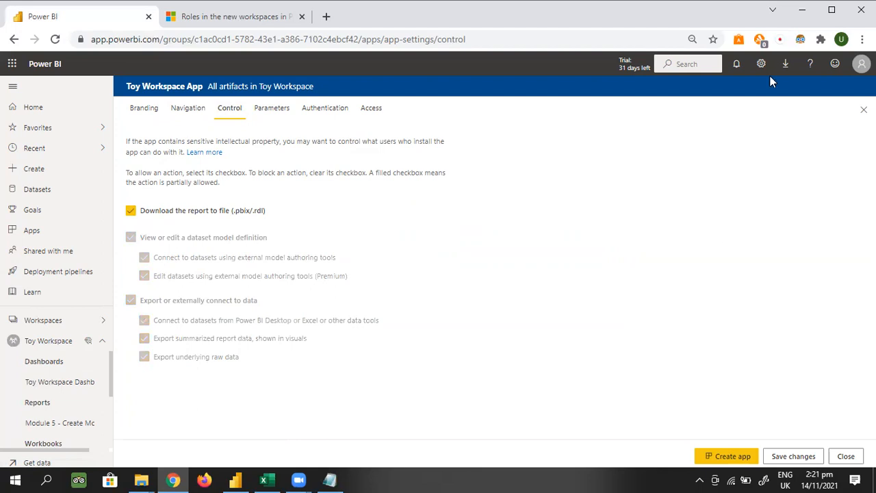
Step: Review the app's Parameters and Authentication settings, closing the data sources message
click(283, 111)
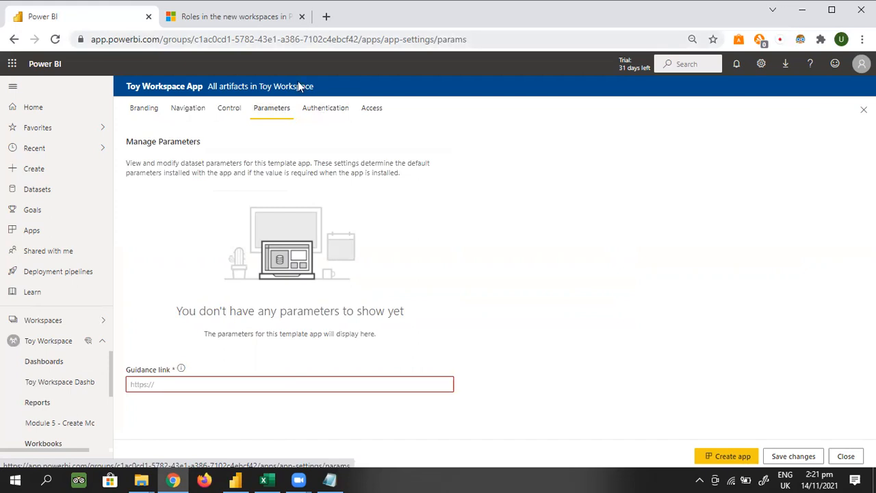
click(321, 110)
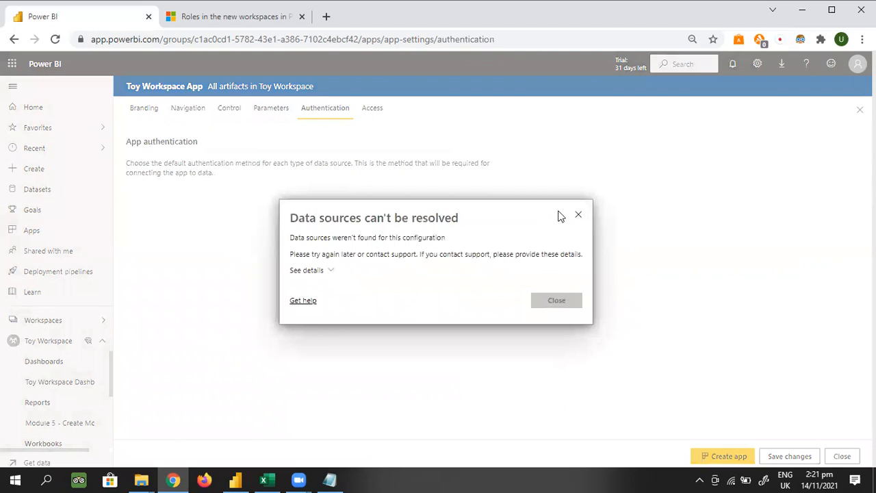
click(579, 216)
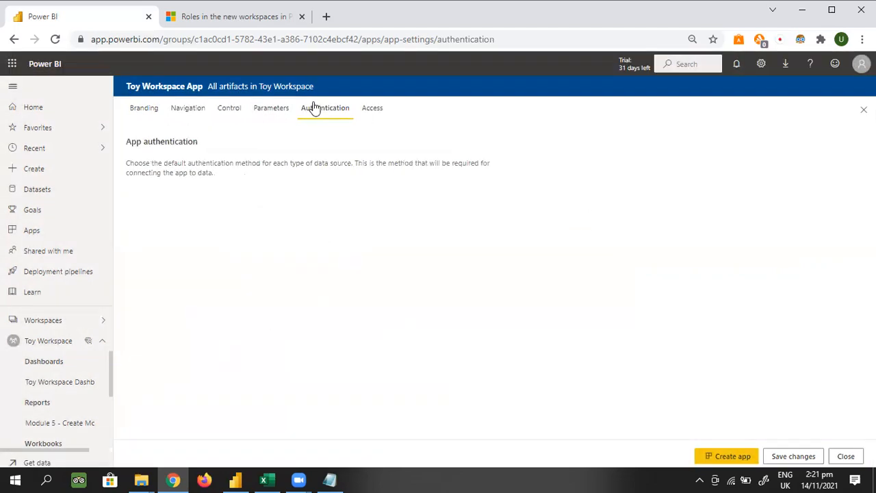
Step: Set the app access to Entire organization and try to create the app, dismissing the resulting dialog
click(374, 111)
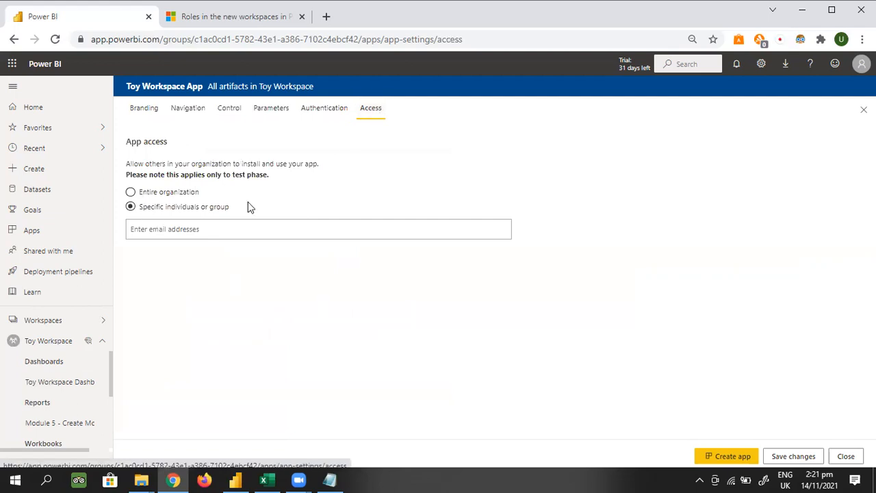
click(130, 193)
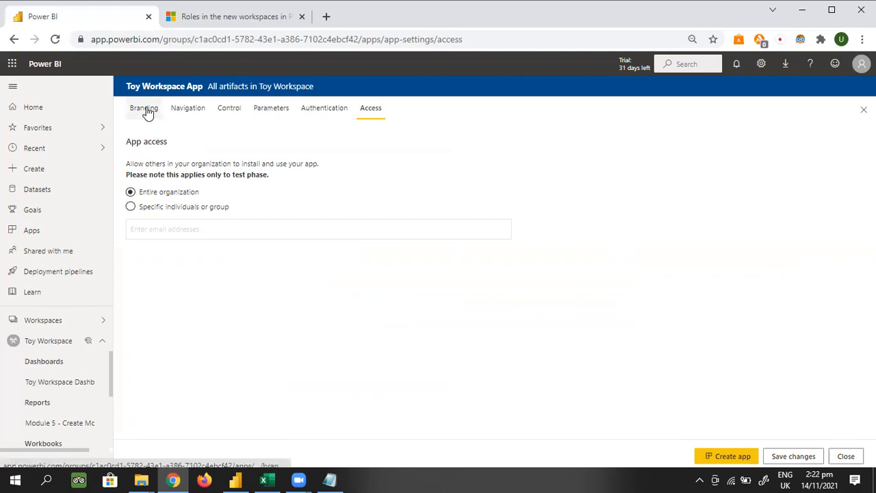
click(720, 457)
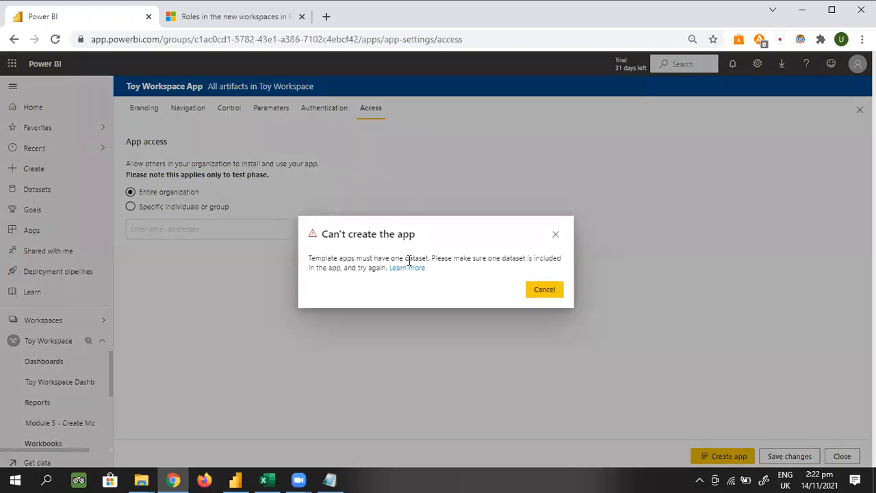
click(551, 293)
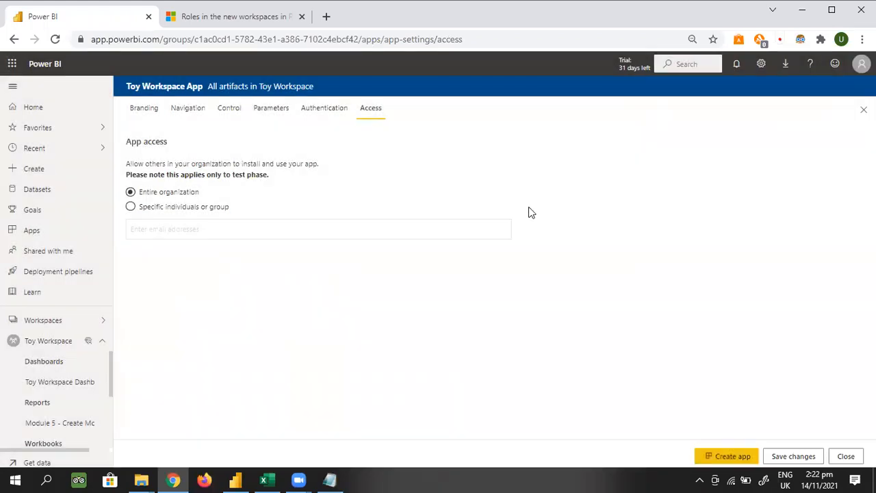
Step: Leave the app settings to check the list of available apps, and reopen Toy Workspace
click(152, 114)
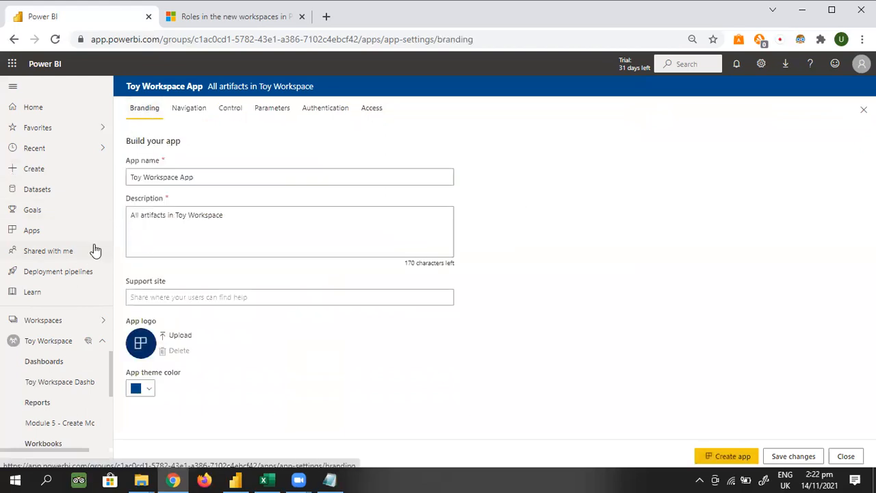
click(50, 231)
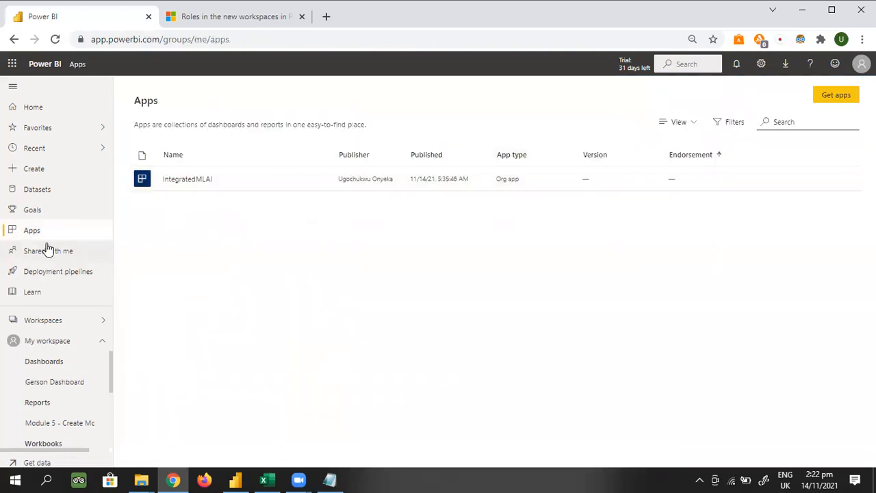
click(52, 320)
click(172, 194)
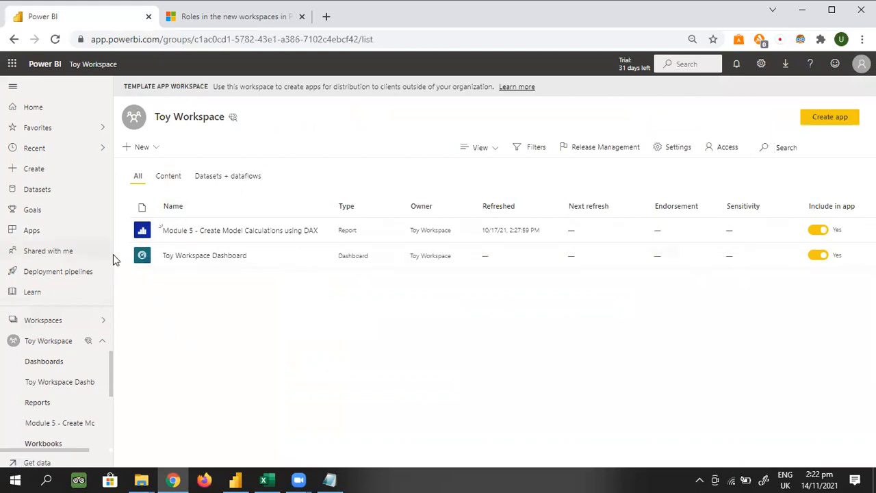
Step: Open My workspace and check the actions available for the Module 5 - Create Model Calculations using DAX dataset
click(59, 321)
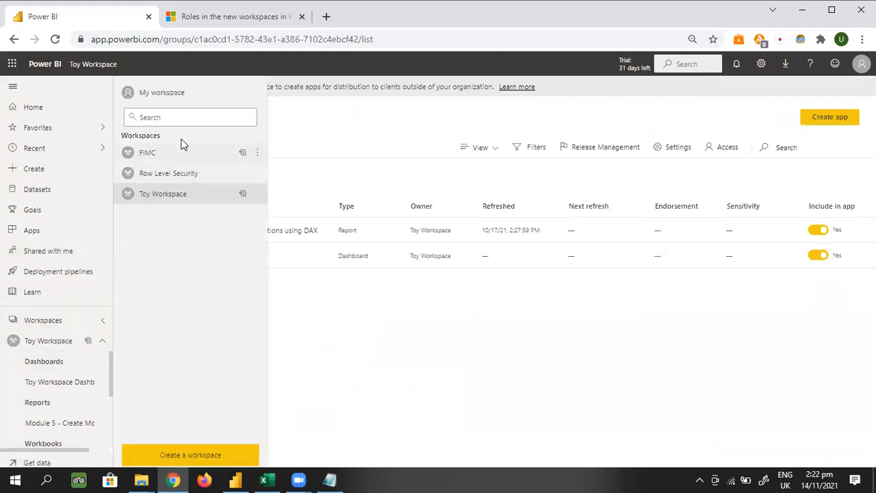
click(186, 92)
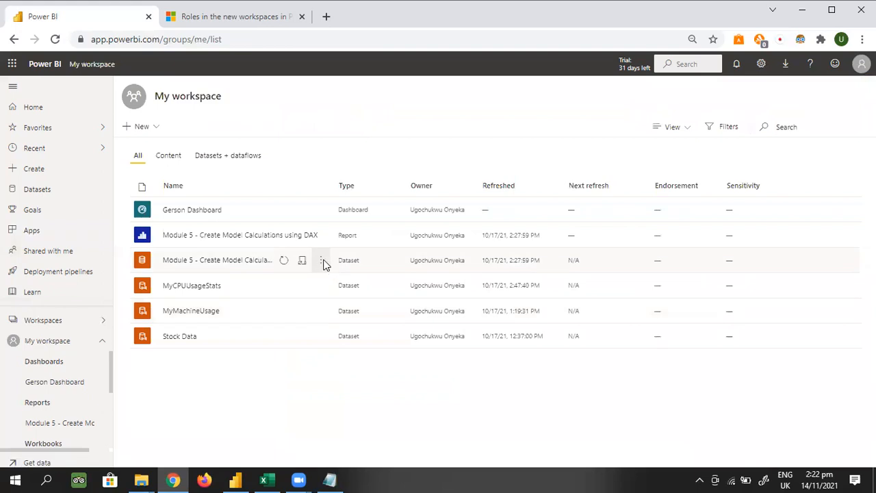
click(321, 260)
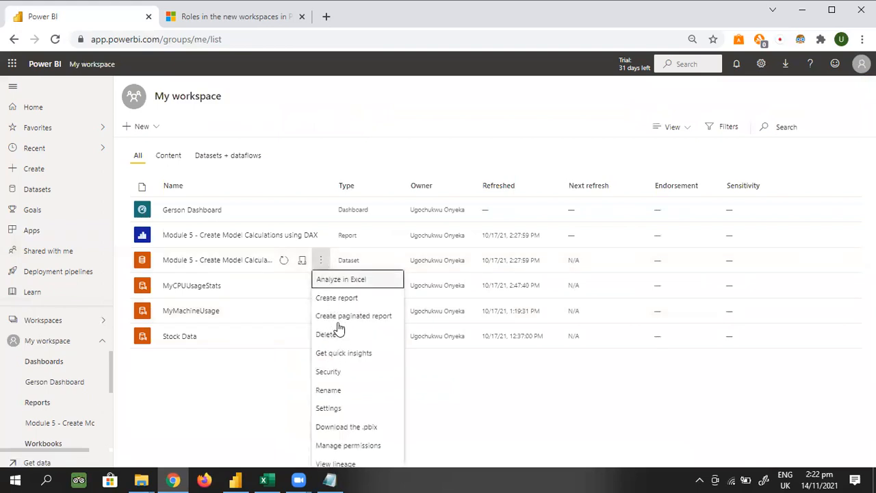
click(640, 393)
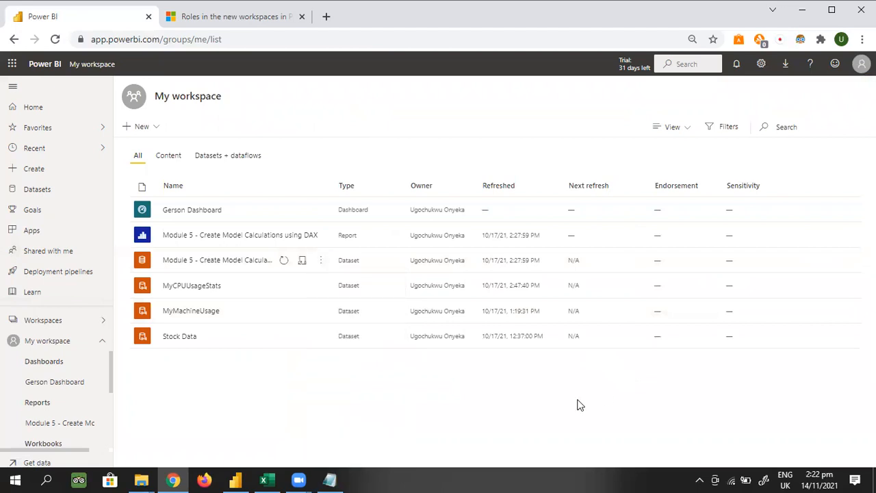
Step: Compare the available actions of the Module 5 dataset, the Module 5 report and the MyCPUUsageStats dataset in My workspace
click(320, 261)
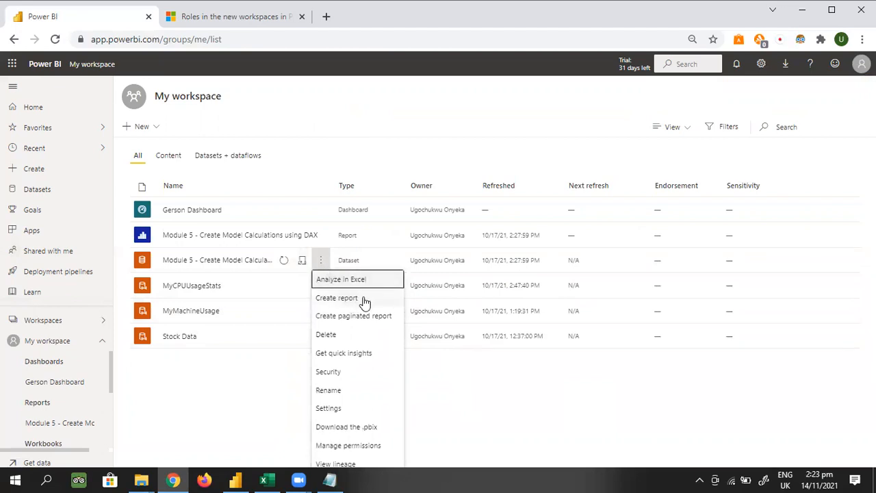
click(436, 382)
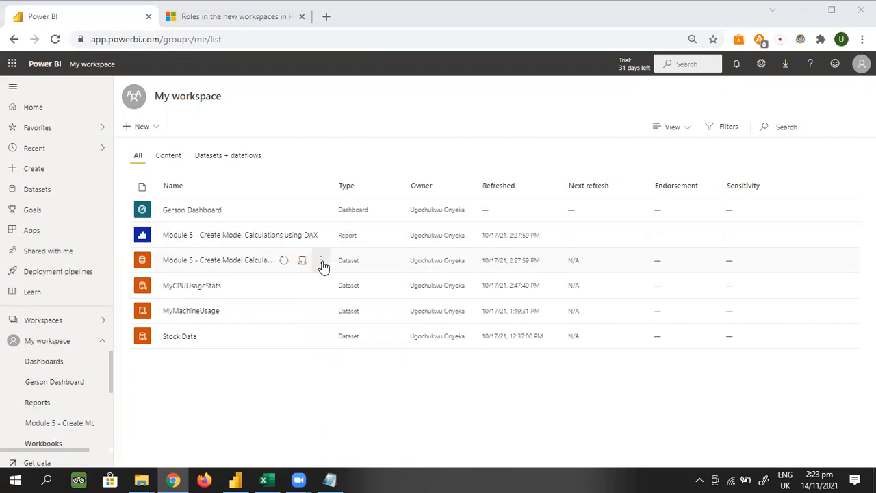
click(322, 262)
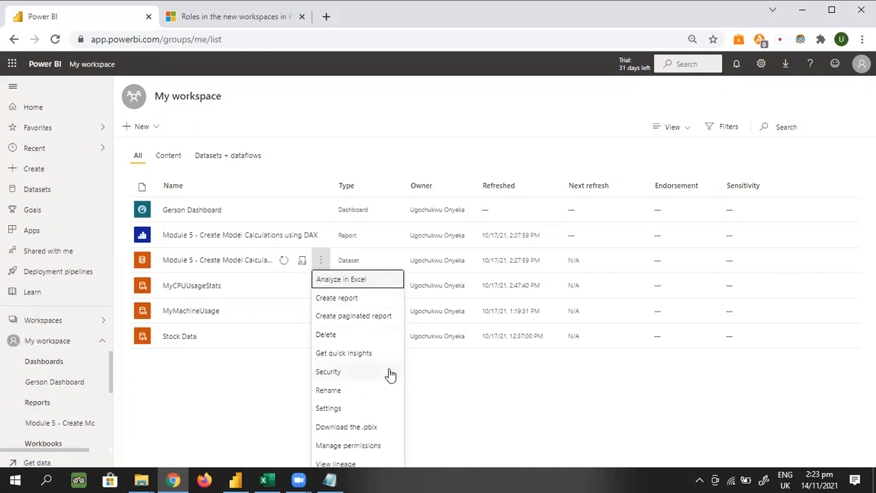
click(420, 359)
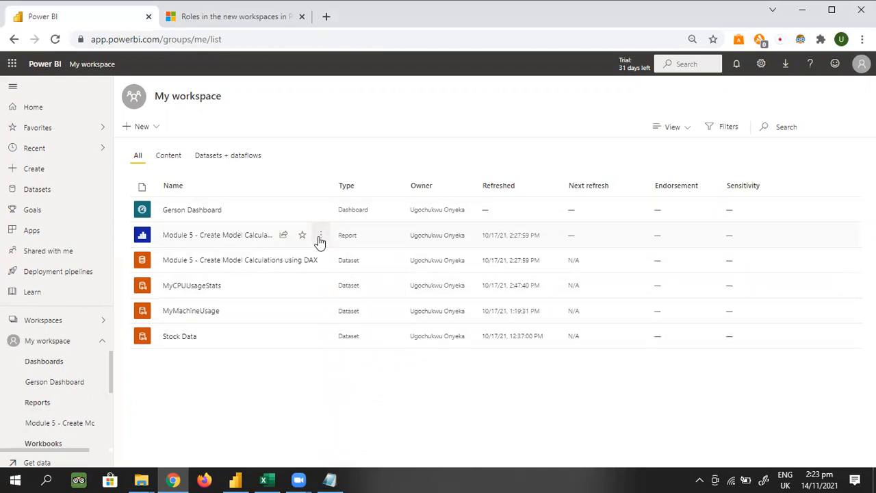
click(320, 236)
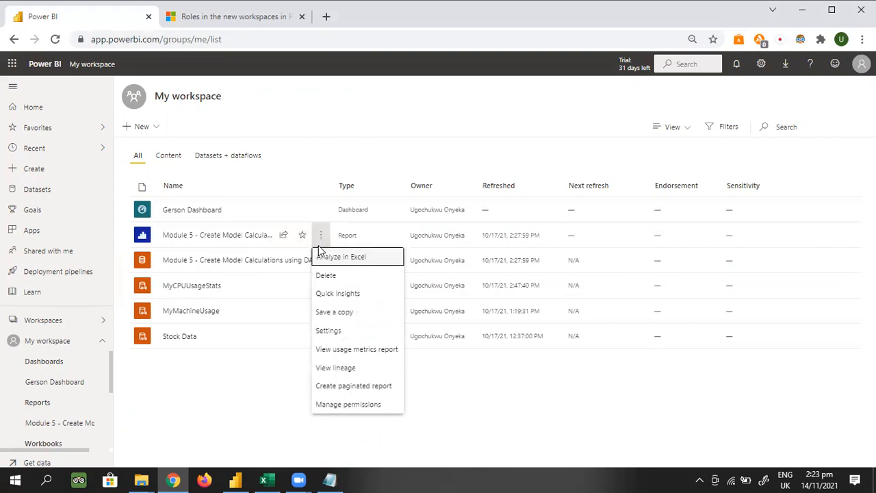
click(286, 381)
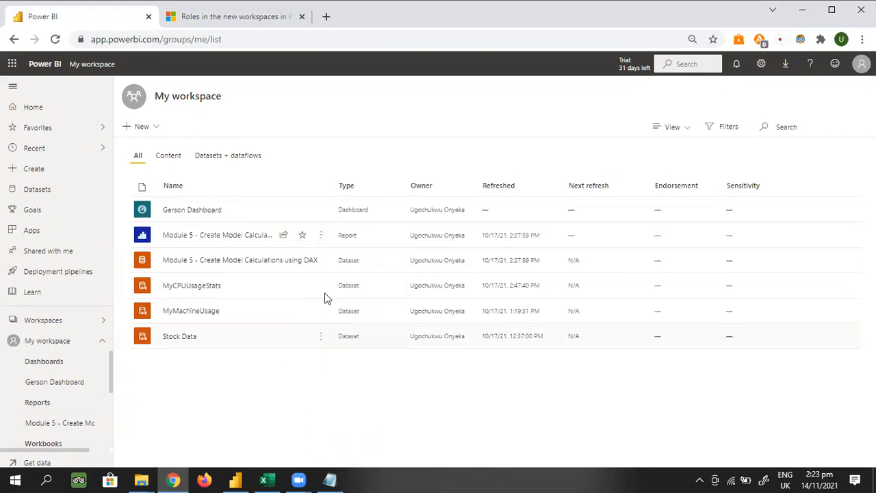
click(323, 286)
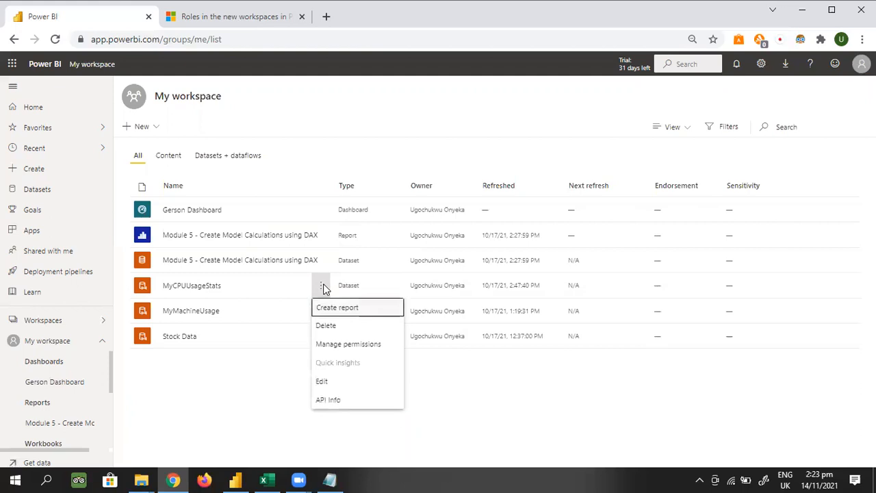
click(291, 376)
click(322, 260)
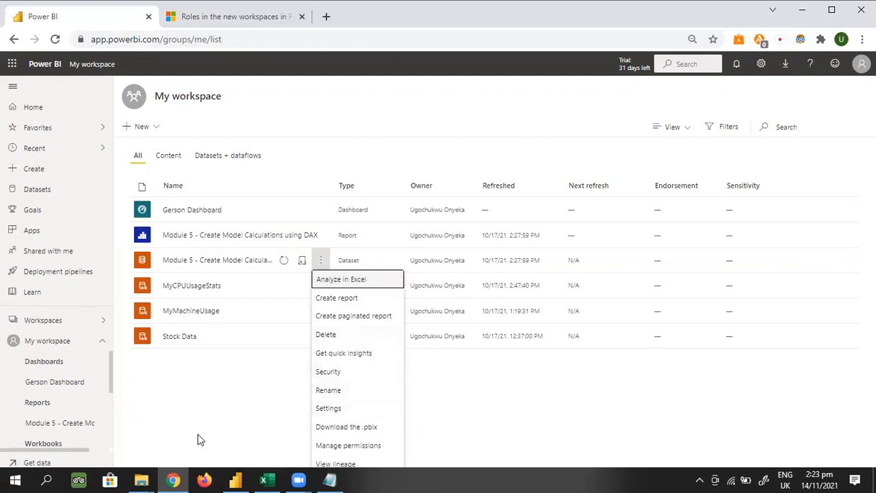
click(206, 399)
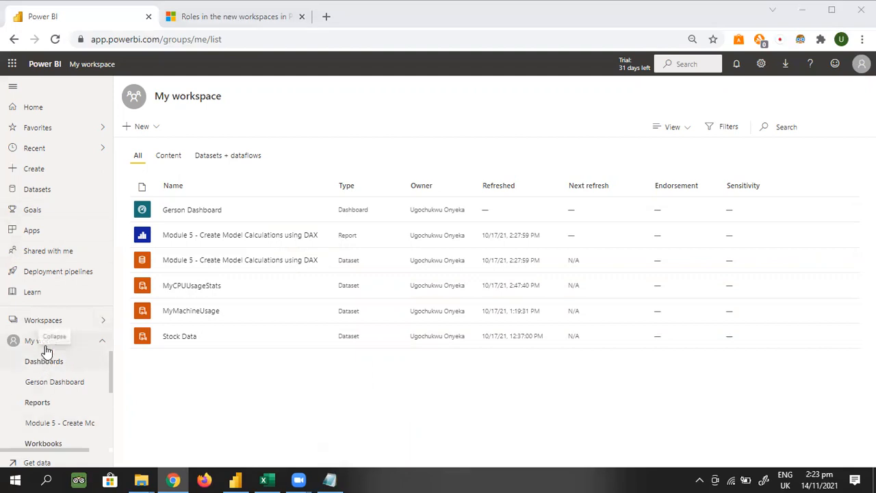
Step: Open Toy Workspace and check whether it contains any datasets or dataflows, returning to the full content list
scroll(46, 360, down, 2)
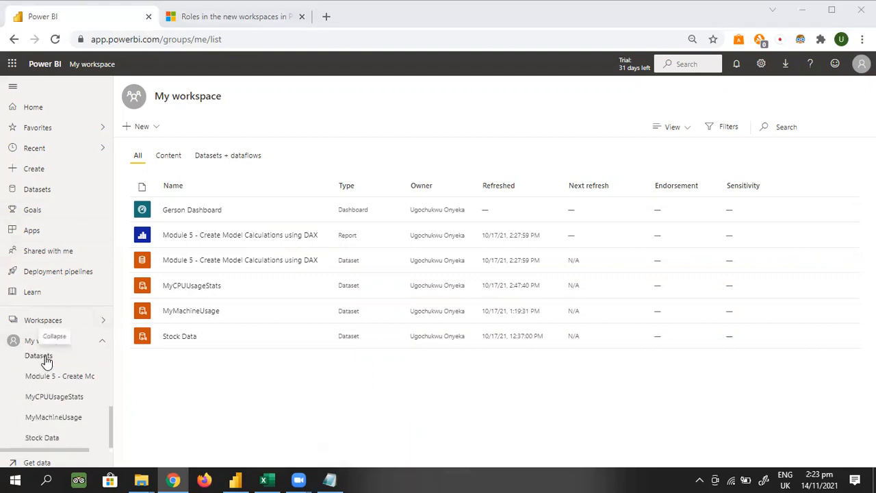
scroll(46, 357, up, 3)
click(49, 320)
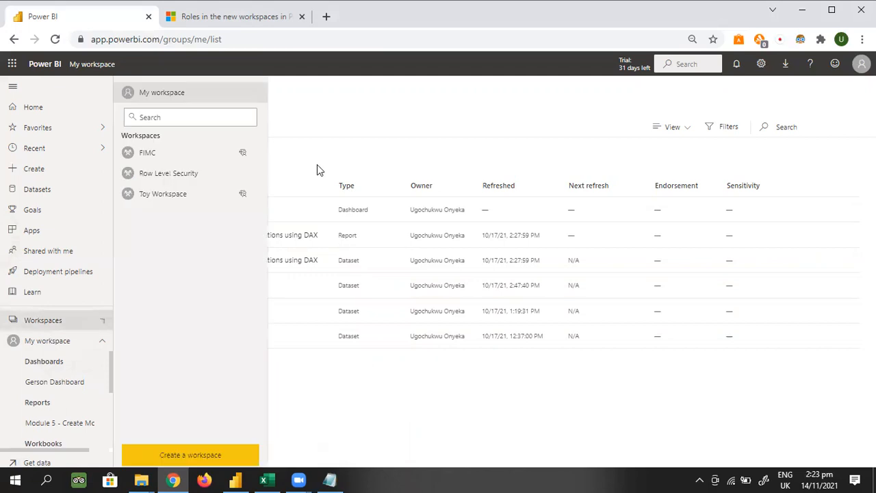
click(180, 194)
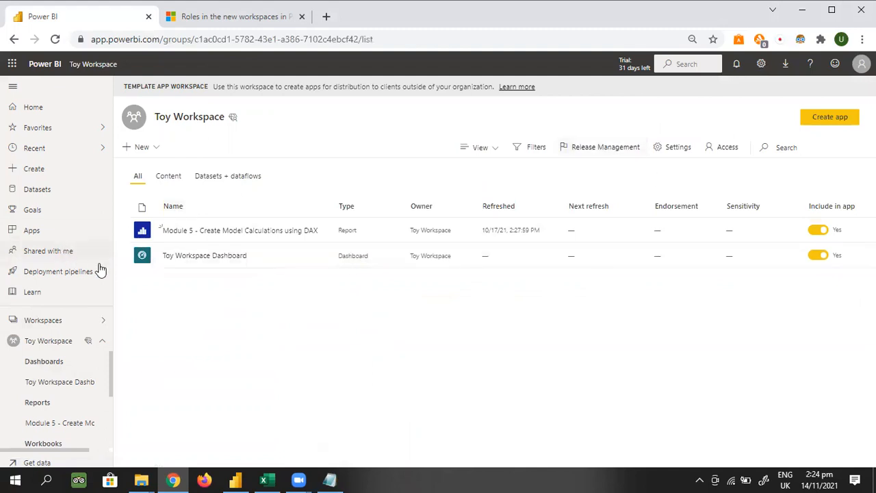
click(217, 185)
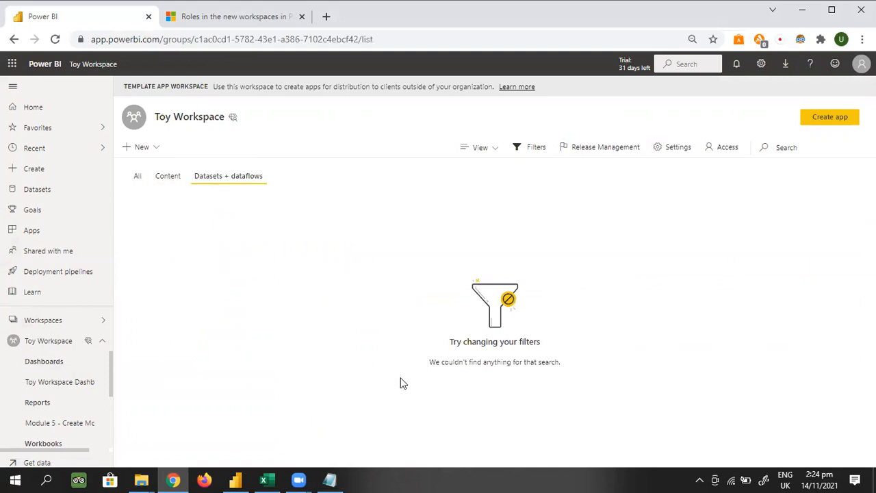
click(139, 181)
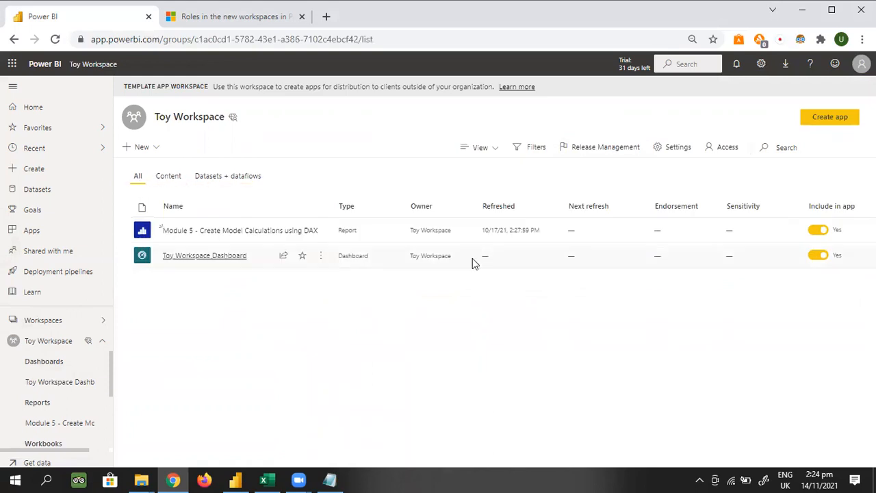
Step: Permanently delete the Module 5 - Create Model Calculations using DAX report from Toy Workspace
click(320, 231)
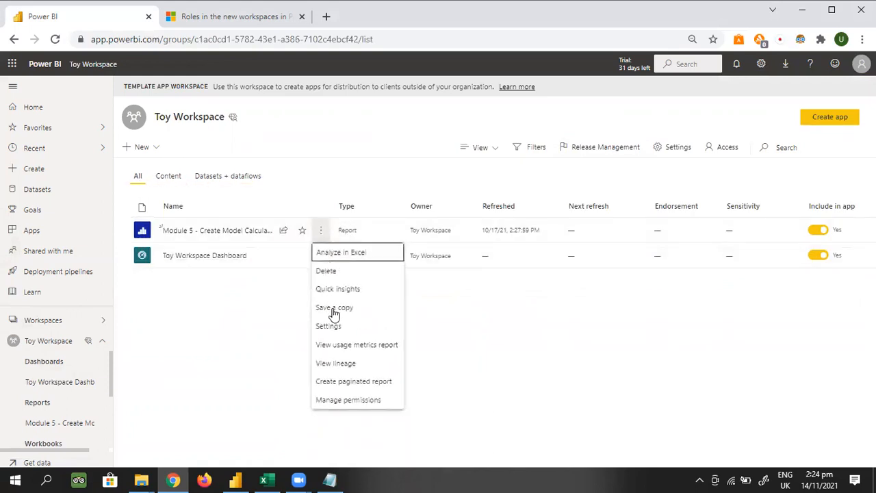
click(347, 271)
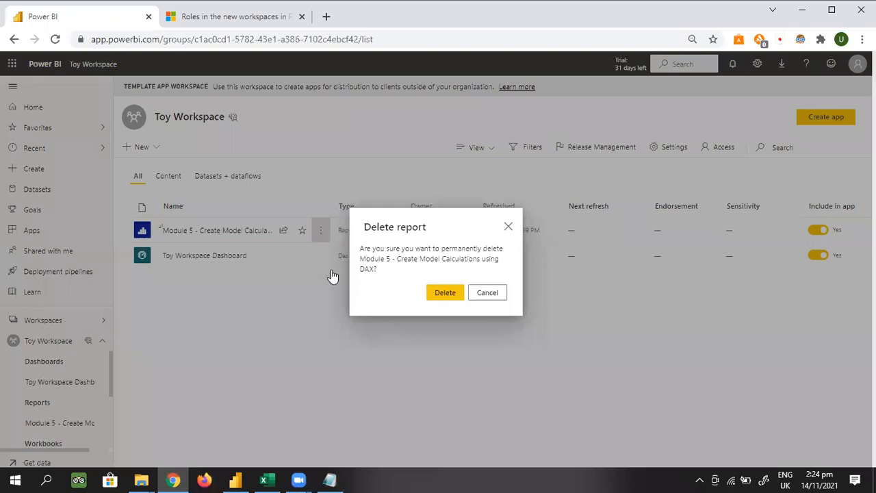
click(444, 292)
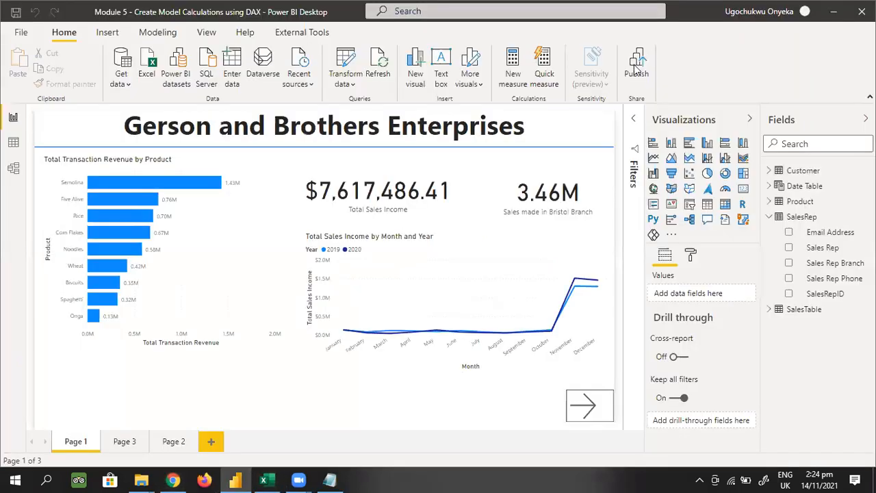
Step: Publish the Module 5 - Create Model Calculations using DAX file from Power BI Desktop to Toy Workspace
click(637, 69)
click(498, 262)
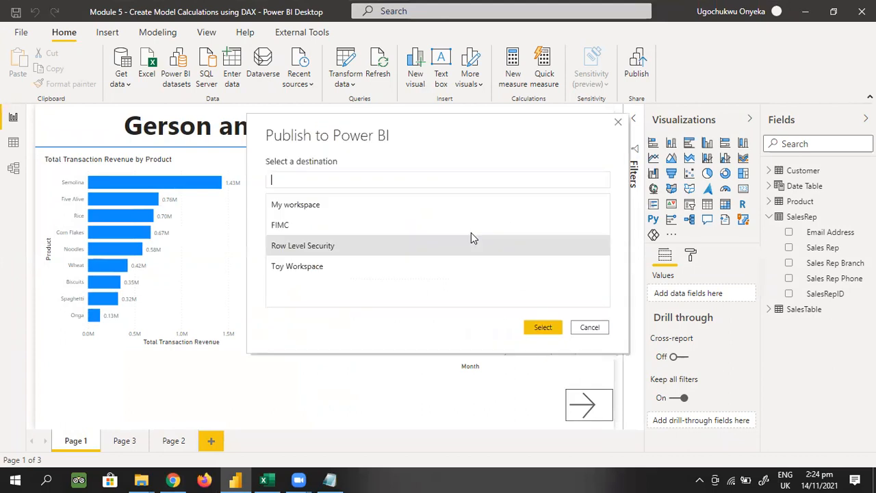
click(330, 271)
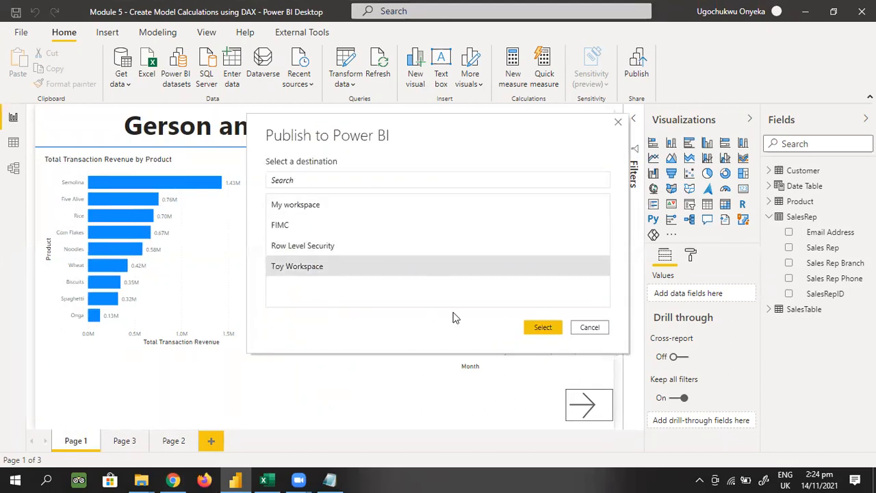
click(547, 328)
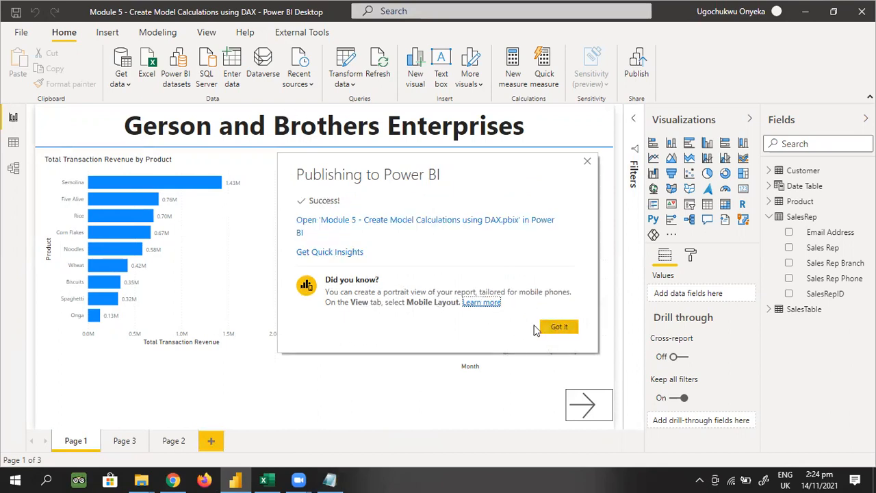
click(563, 328)
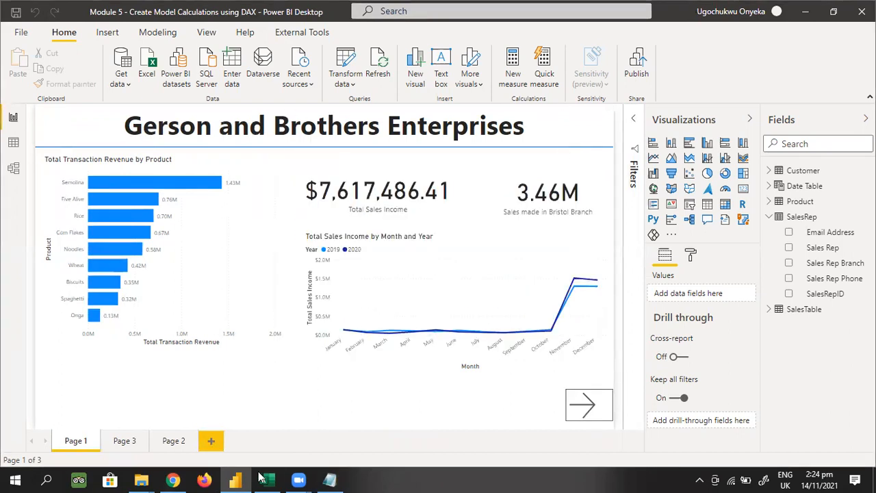
Step: Switch back to Chrome and reload the Toy Workspace page
click(174, 480)
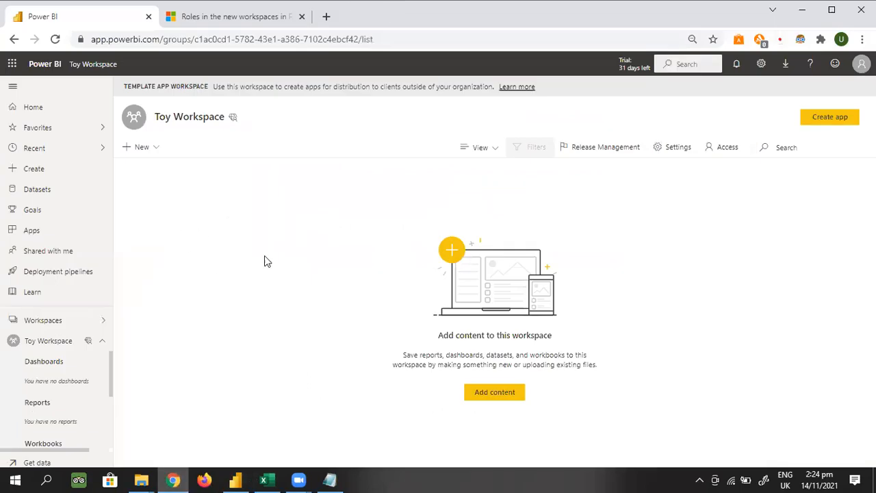
right_click(310, 286)
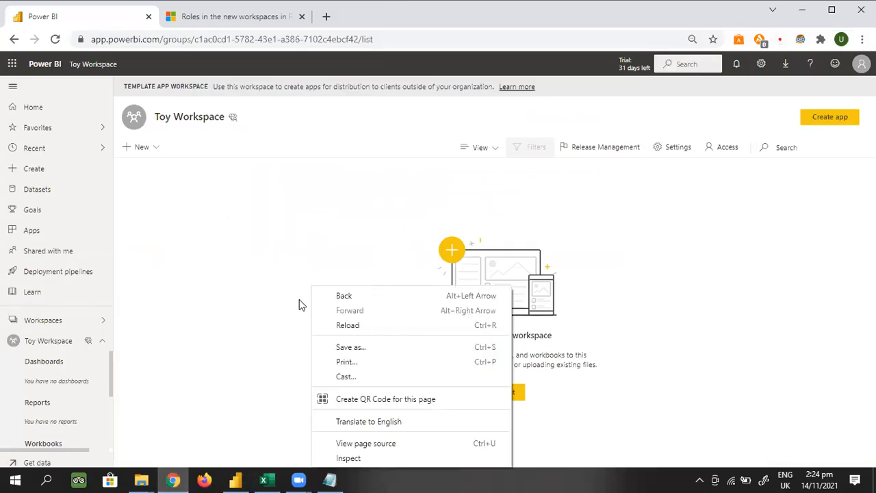
click(358, 326)
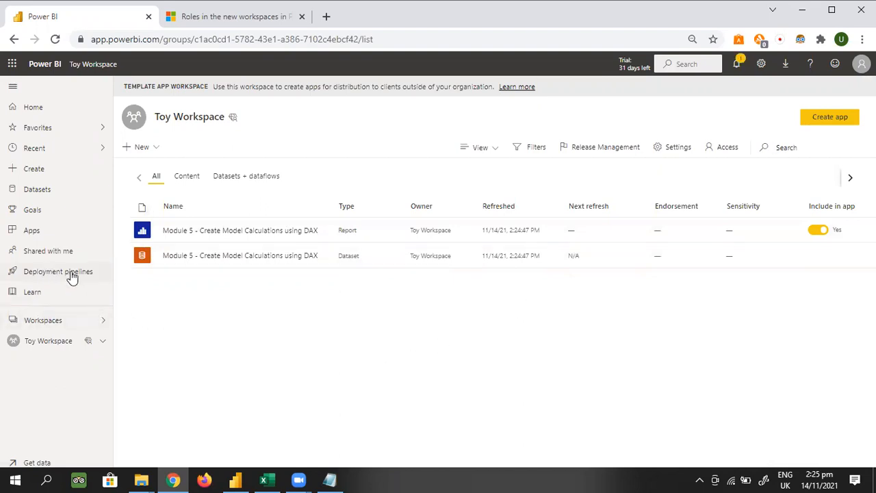
Step: Create a new dashboard named Toy Dataset Dashboard in Toy Workspace
click(152, 148)
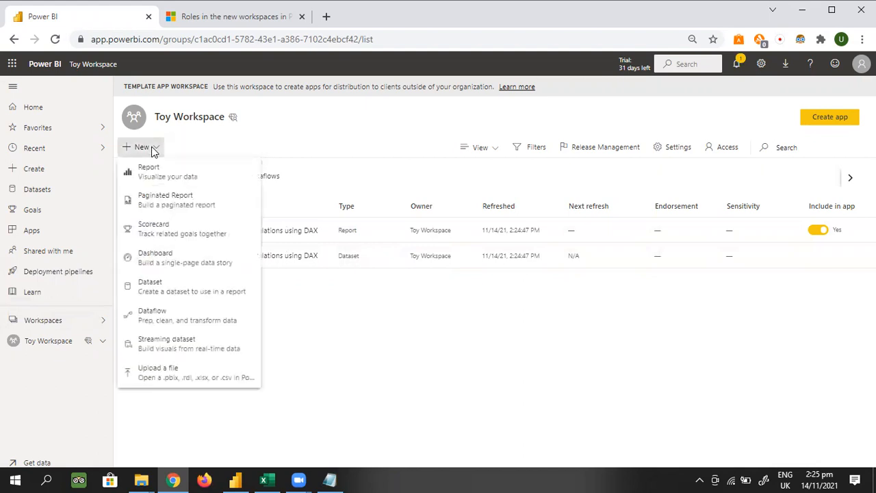
click(156, 256)
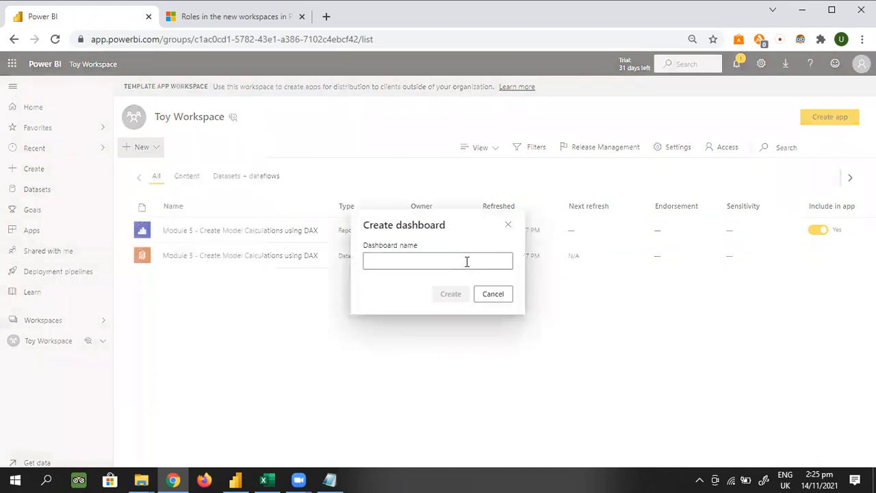
click(467, 262)
text(Toy Dataset Dashboard)
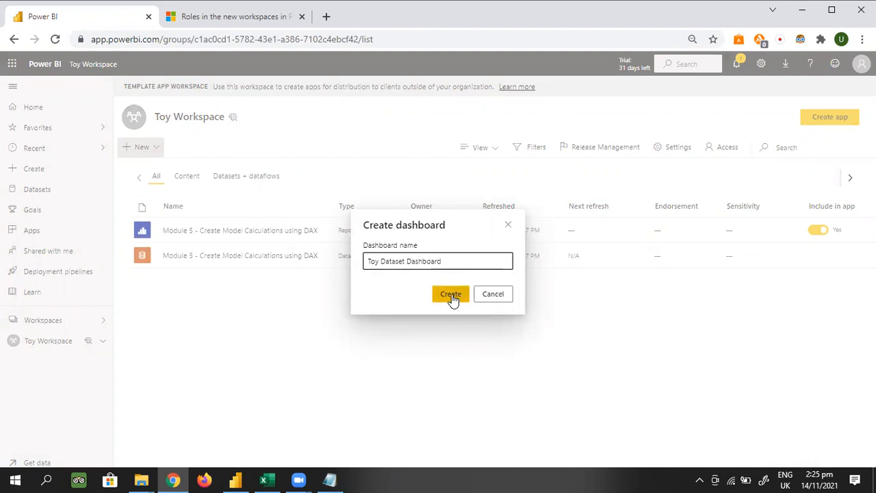
click(451, 296)
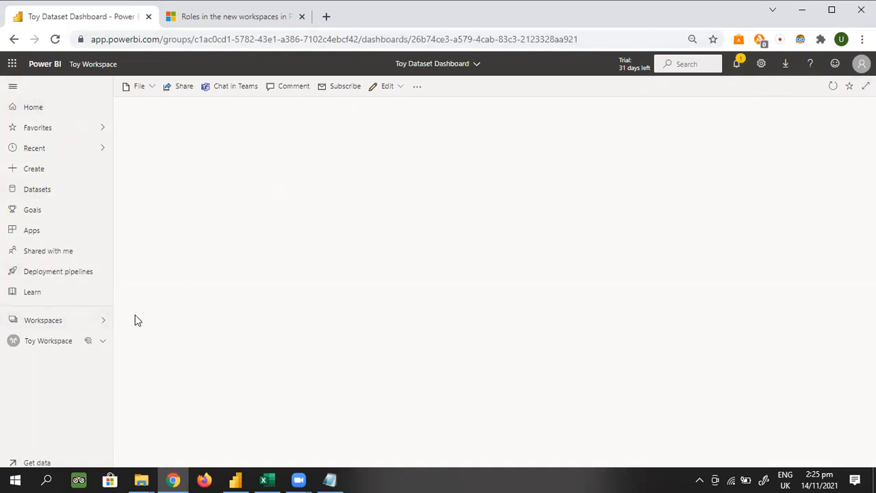
Step: Pin a visualization from Toy Workspace's Module 5 - Create Model Calculations using DAX report to the dashboard and return to the workspace
click(55, 341)
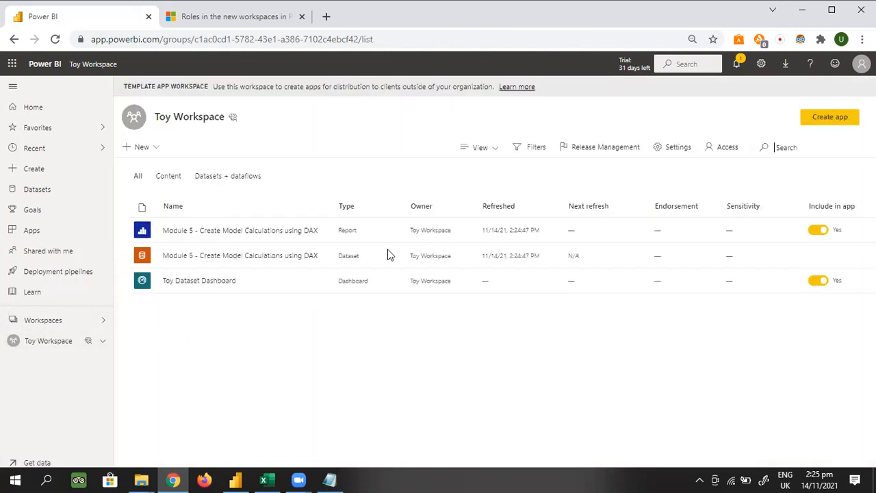
click(247, 236)
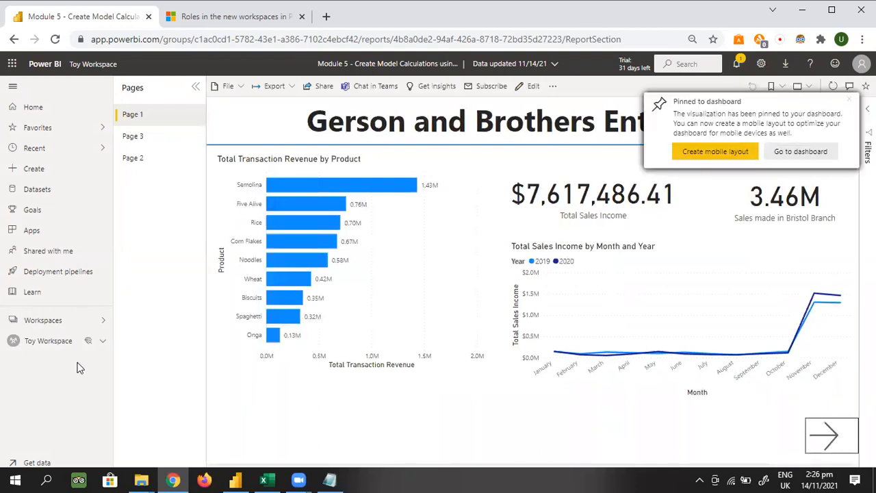
click(70, 340)
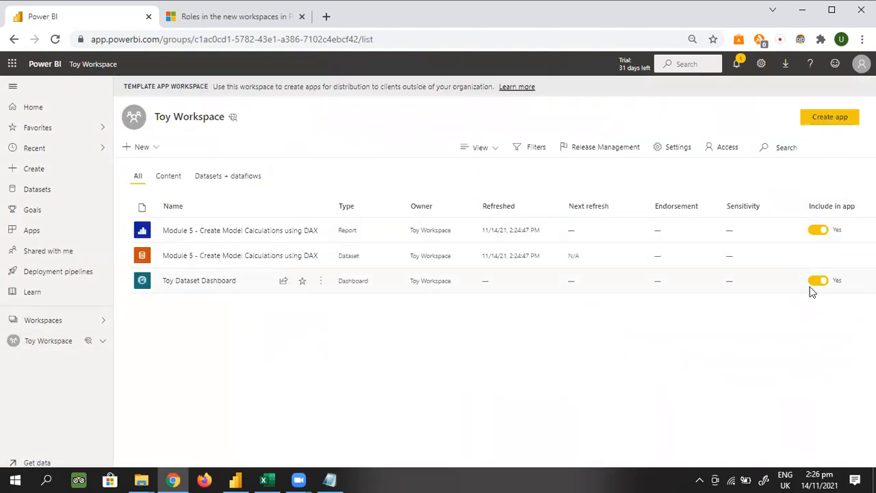
Step: Try to create the Toy Workspace app, and set the authentication method for 2. Normal Table.xlsx to WindowsWithoutImpersonation
click(833, 122)
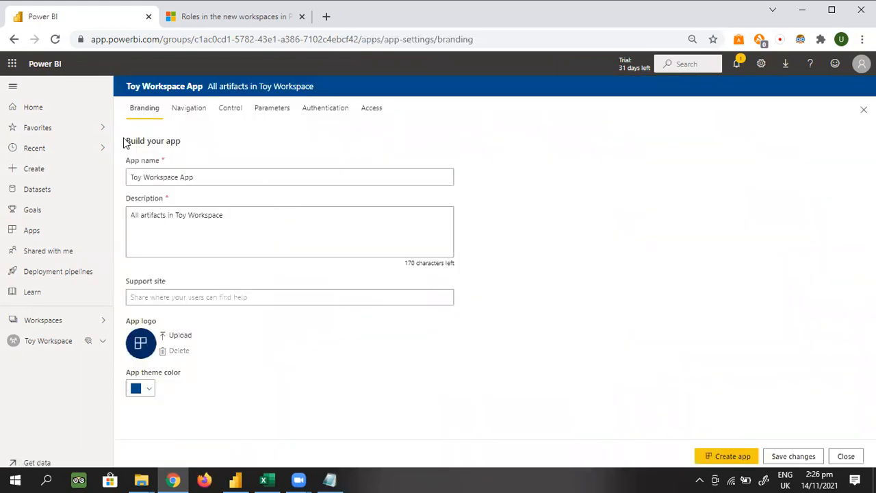
click(731, 457)
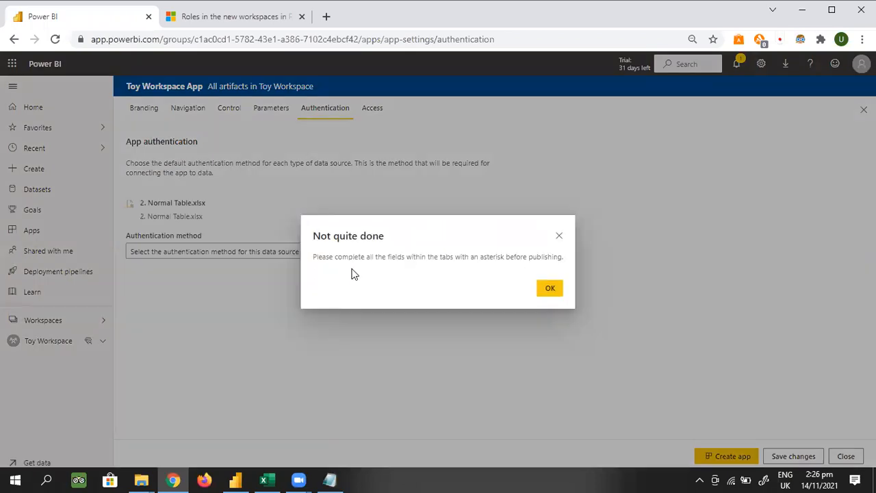
click(549, 288)
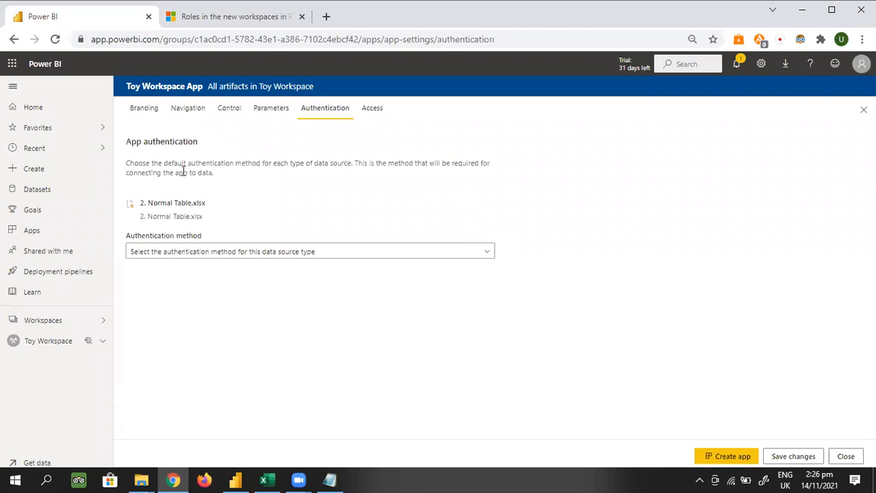
click(355, 253)
click(240, 274)
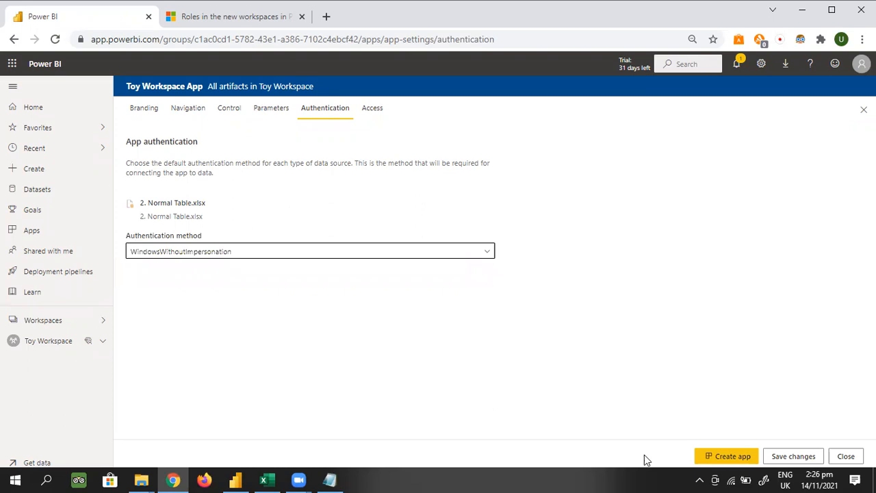
Step: Try to create the Toy Workspace App, expand the error's details and return to Toy Workspace
click(731, 457)
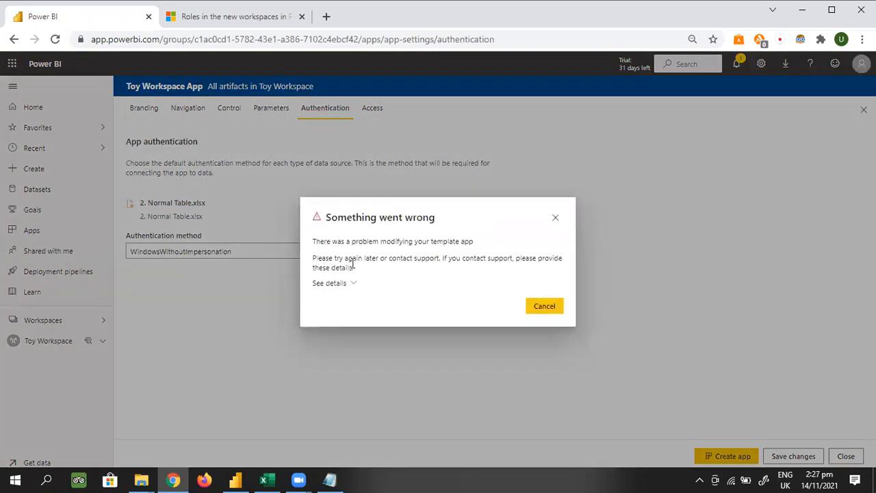
click(353, 283)
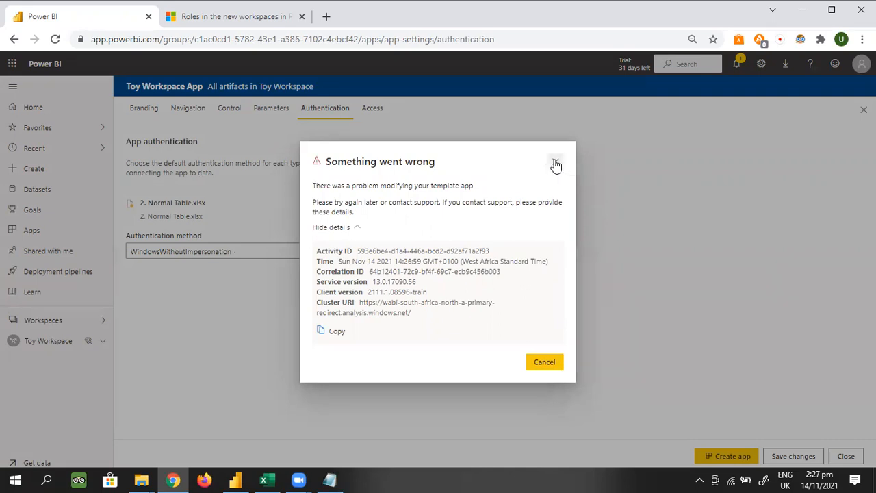
click(543, 361)
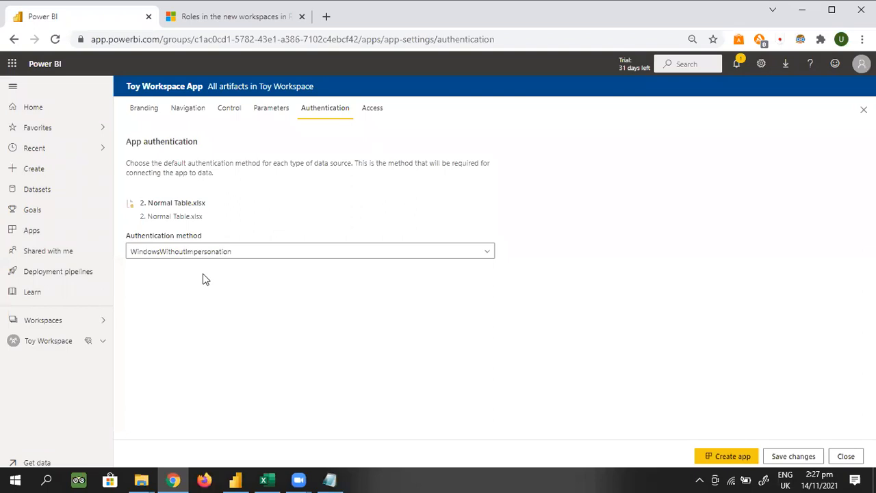
click(48, 346)
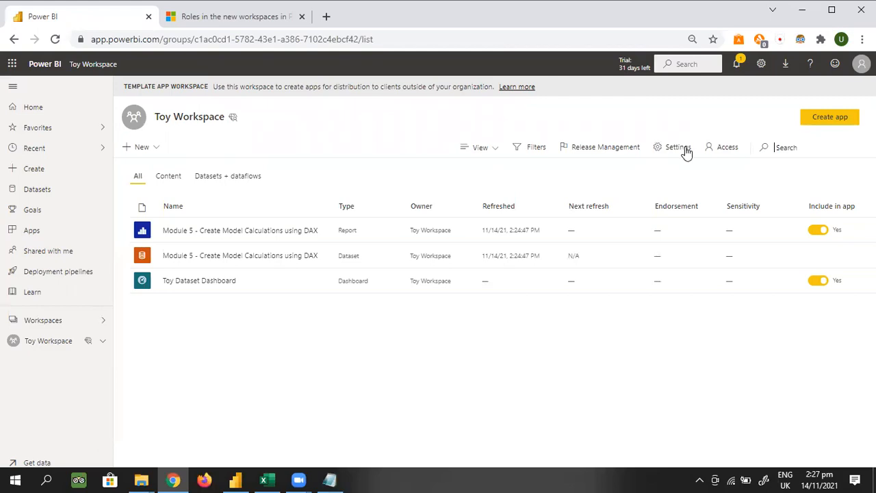
Step: Review Toy Workspace's settings, including the advanced options and the Premium license mode, without changing anything
click(683, 151)
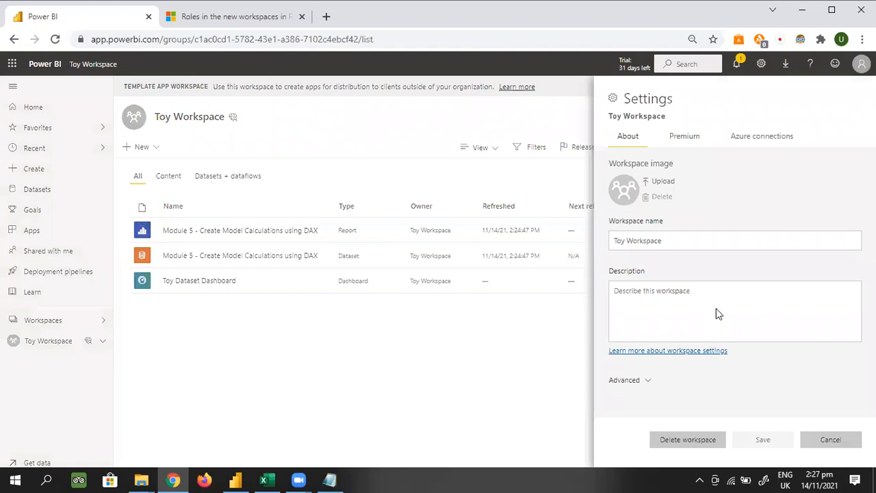
click(629, 380)
scroll(714, 315, down, 3)
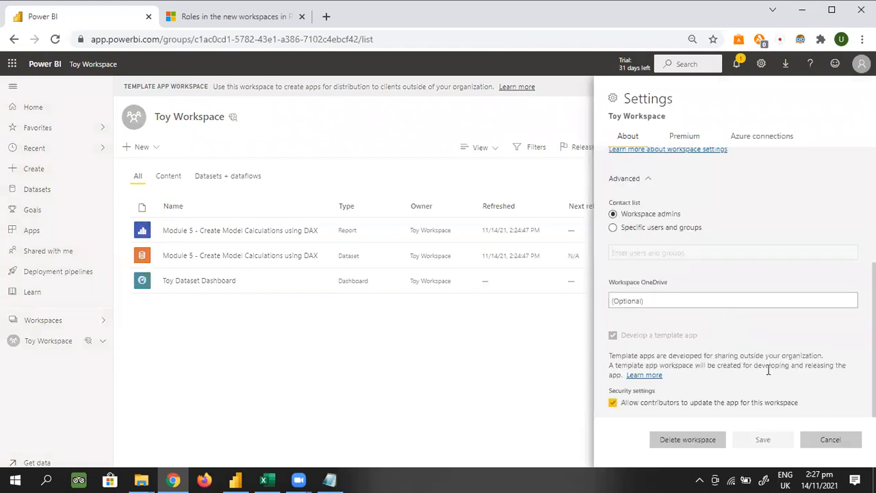
scroll(768, 368, up, 5)
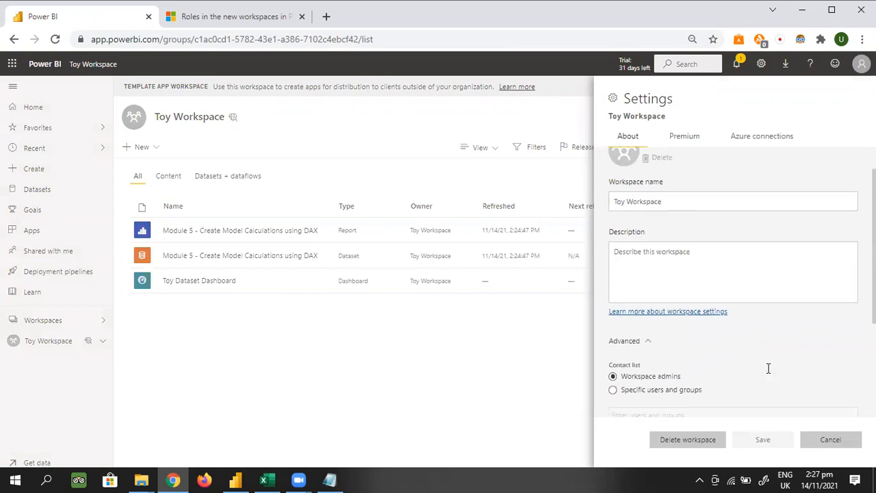
click(690, 135)
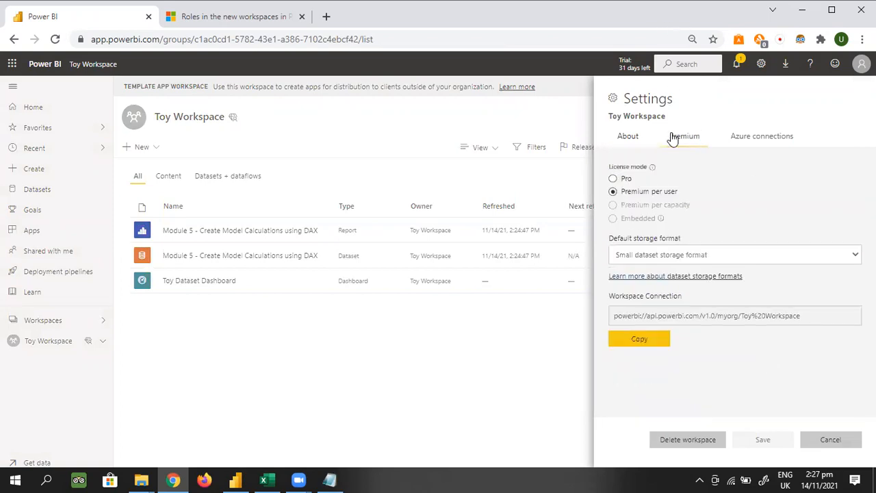
click(627, 137)
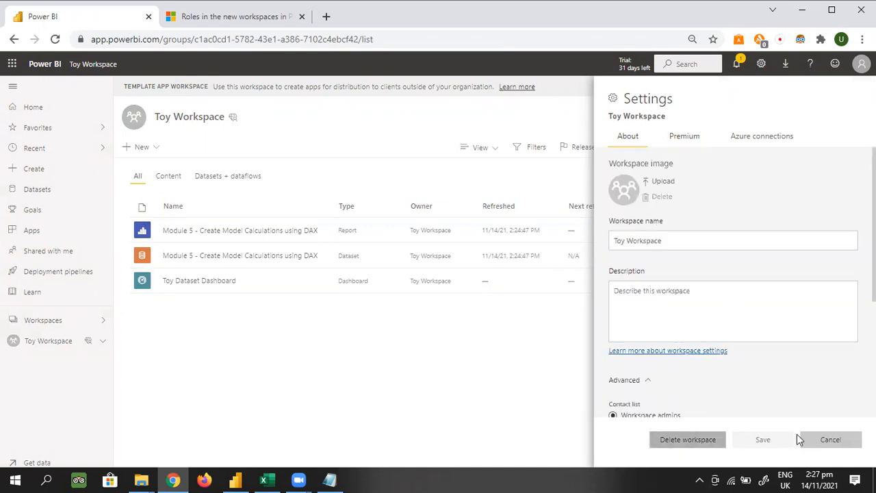
click(825, 438)
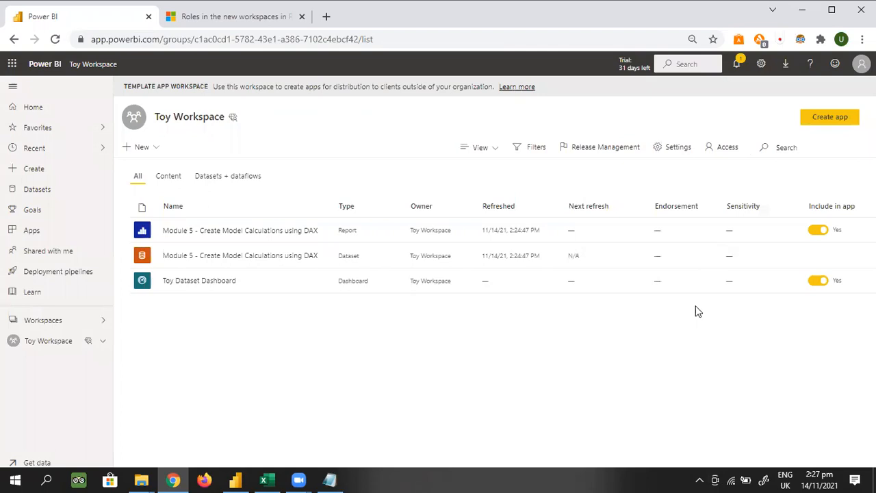
Step: Retry creating the Toy Workspace App from its branding page, inspect the error's details and dismiss it
click(812, 127)
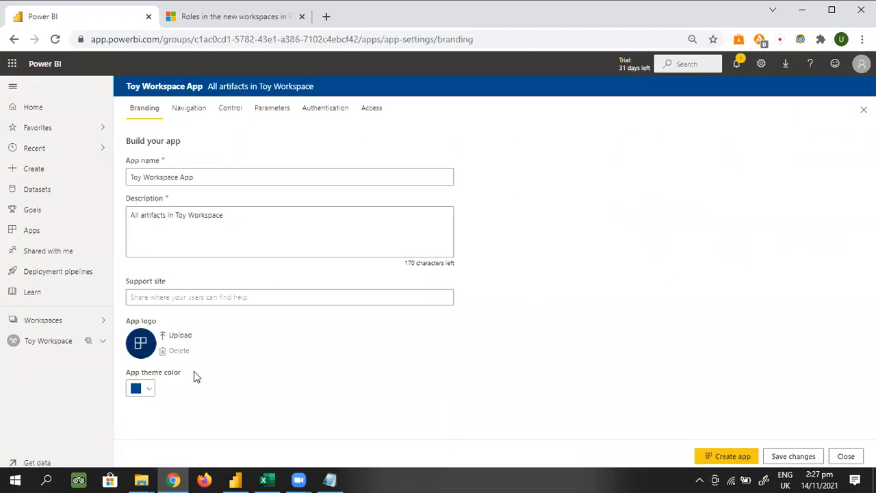
click(731, 456)
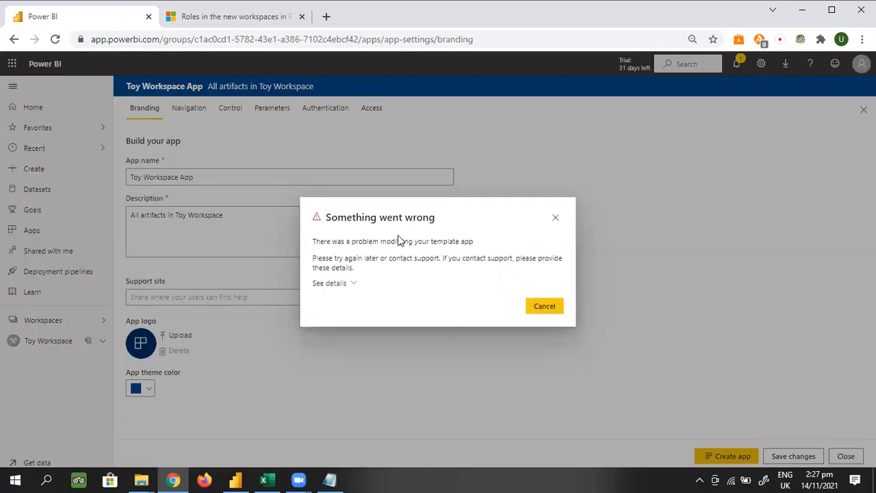
click(353, 288)
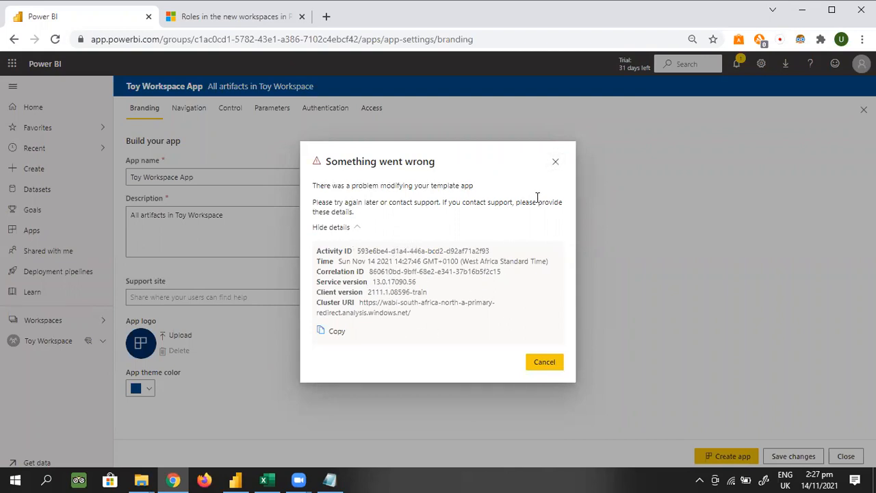
click(555, 164)
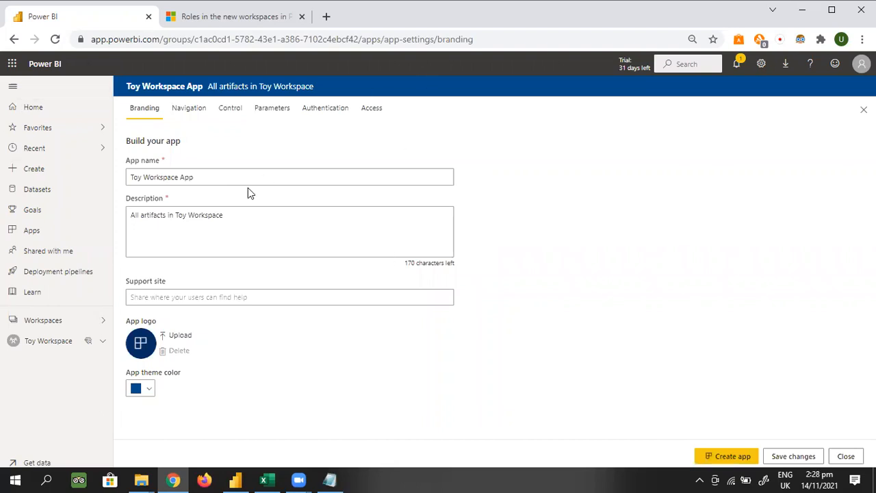
Step: Open the FIMC workspace and publish an update of its IntegratedMLAI app
click(41, 322)
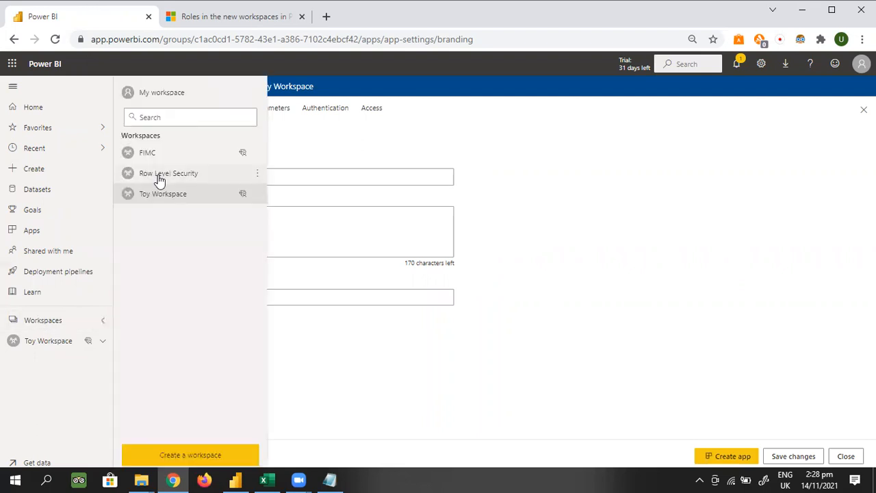
click(164, 159)
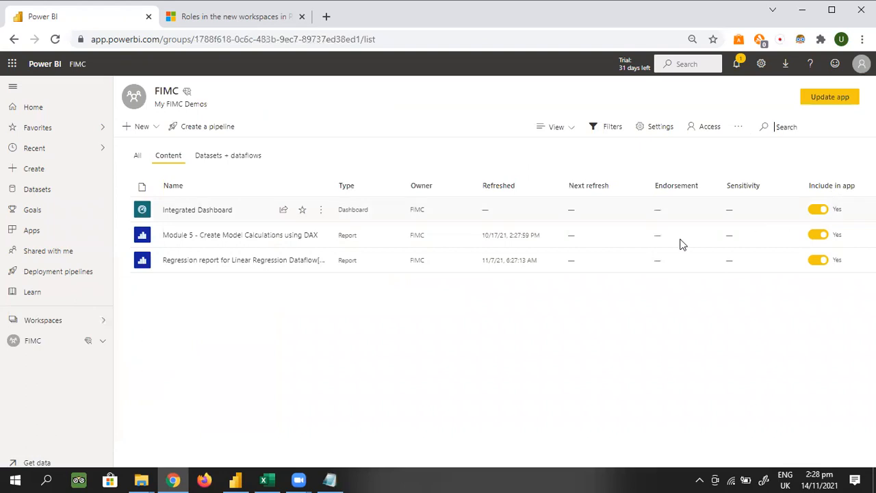
click(827, 101)
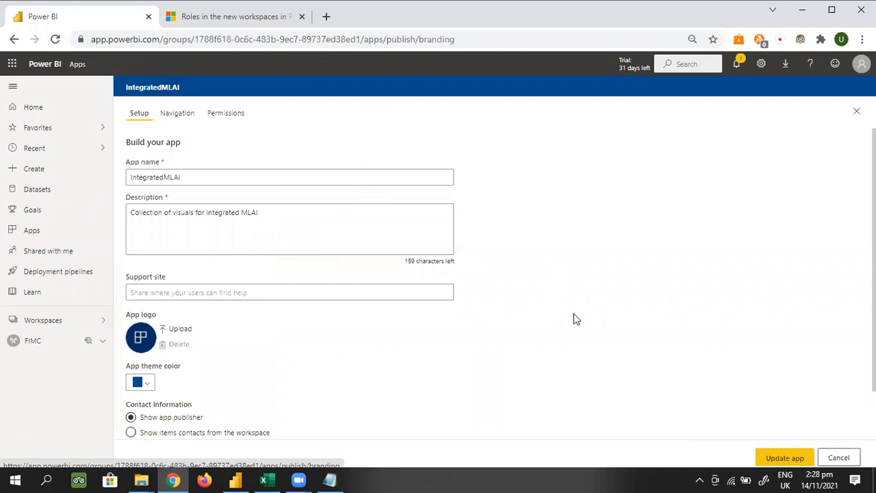
scroll(573, 316, down, 2)
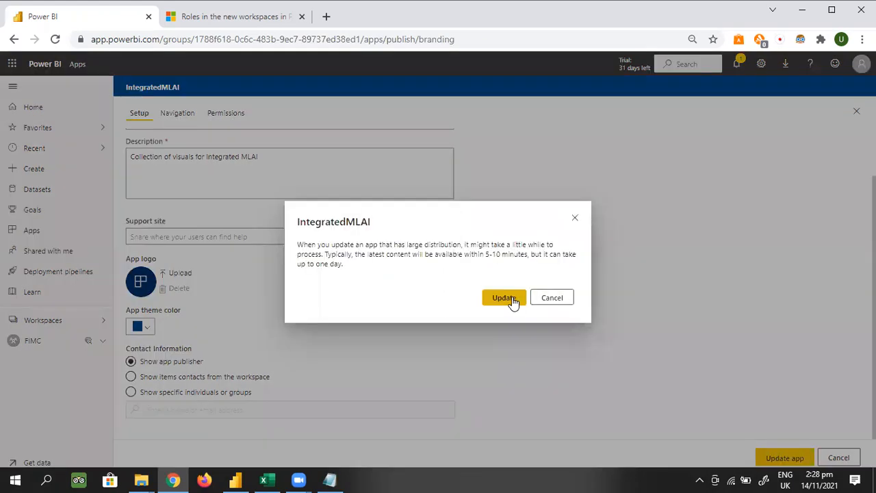
click(512, 300)
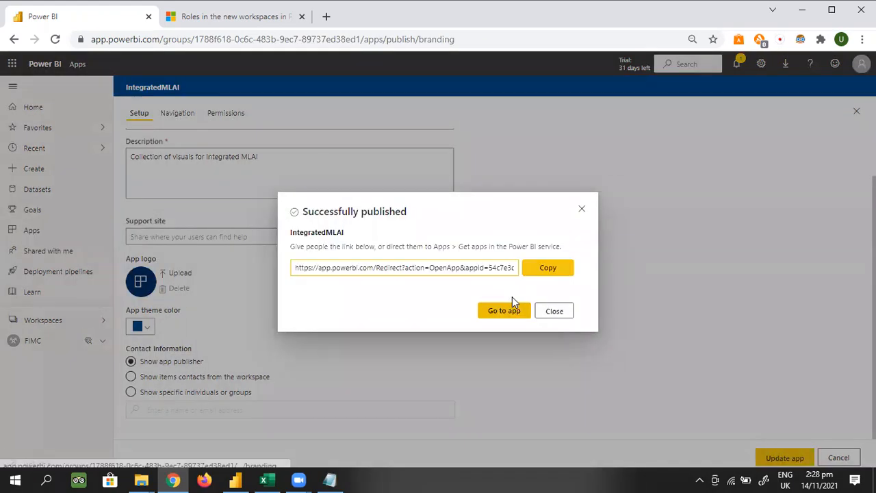
Step: Go to the IntegratedMLAI app and browse Training Details, Integrated Dashboard and Page 2 of the Module 5 report
click(503, 312)
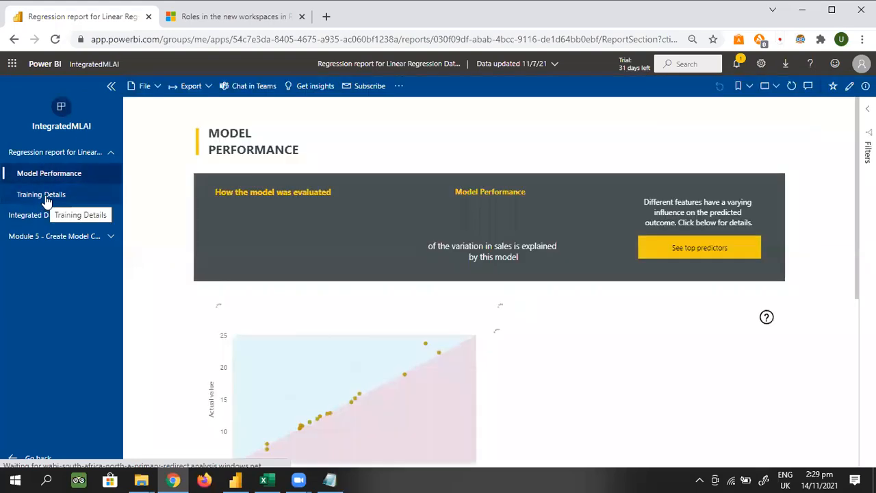
click(49, 198)
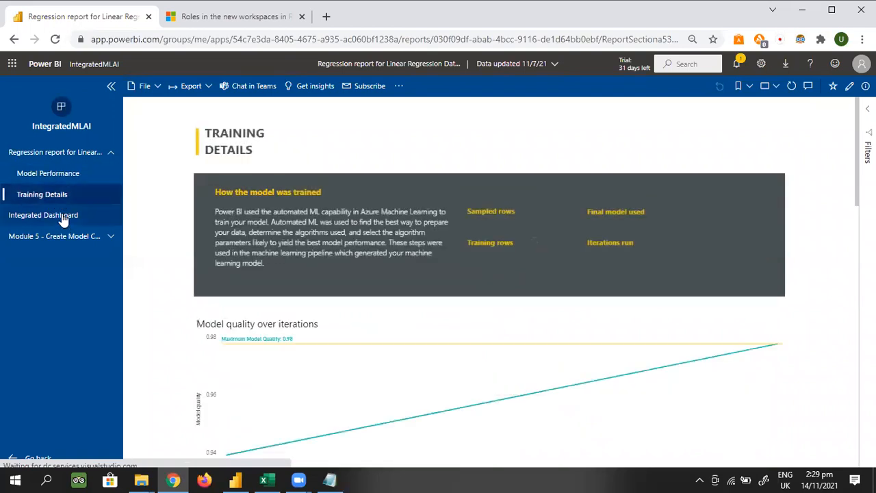
click(63, 217)
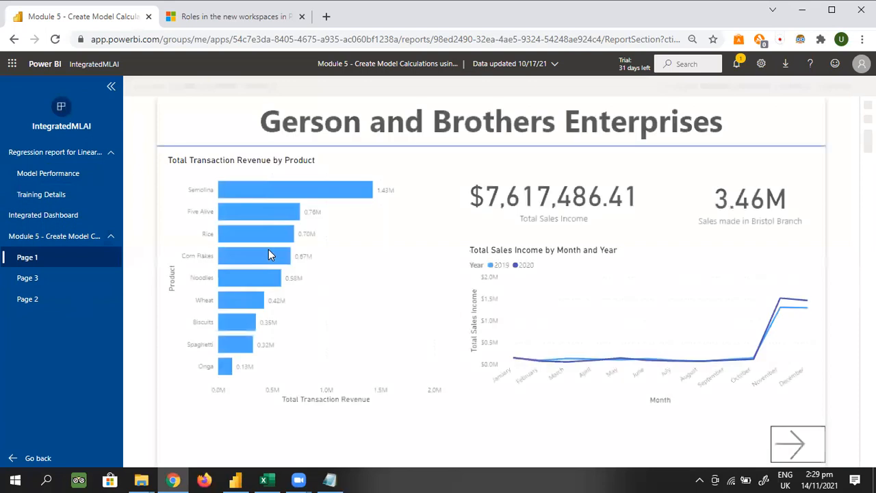
mouse_move(269, 250)
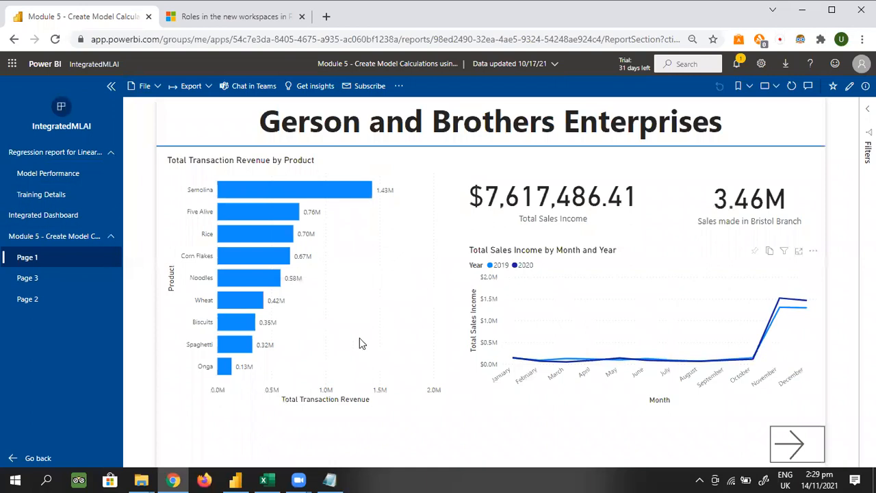
click(39, 301)
Step: Switch to Power BI Desktop and view Page 2 and Page 3 of the Module 5 report
click(235, 480)
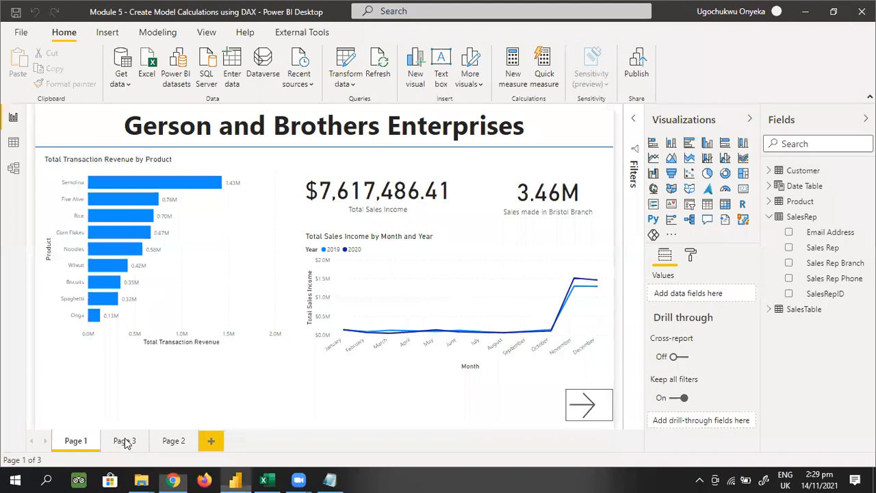
click(125, 441)
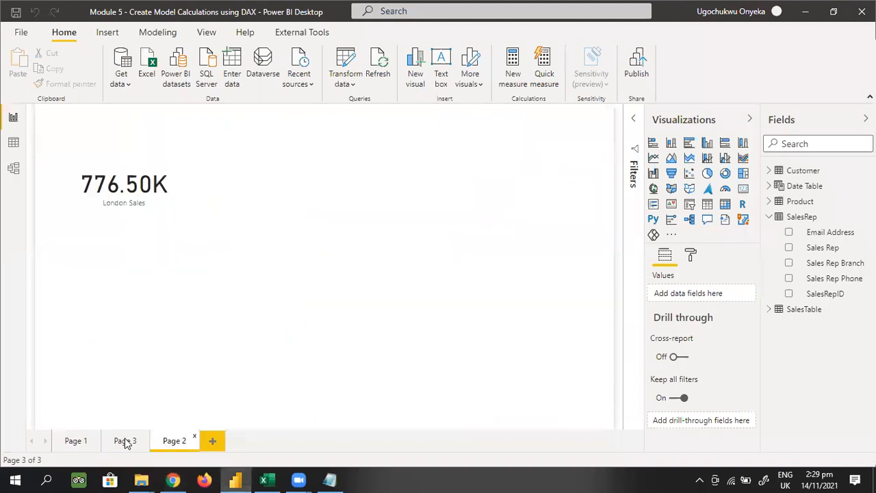
click(126, 445)
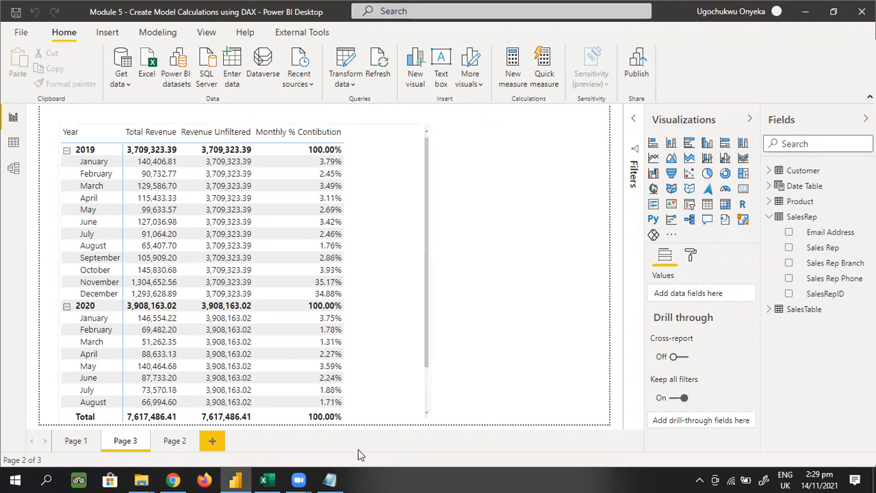
Step: Switch back to Chrome, leave the IntegratedMLAI app for the home page and set the browser zoom to 100%
click(173, 480)
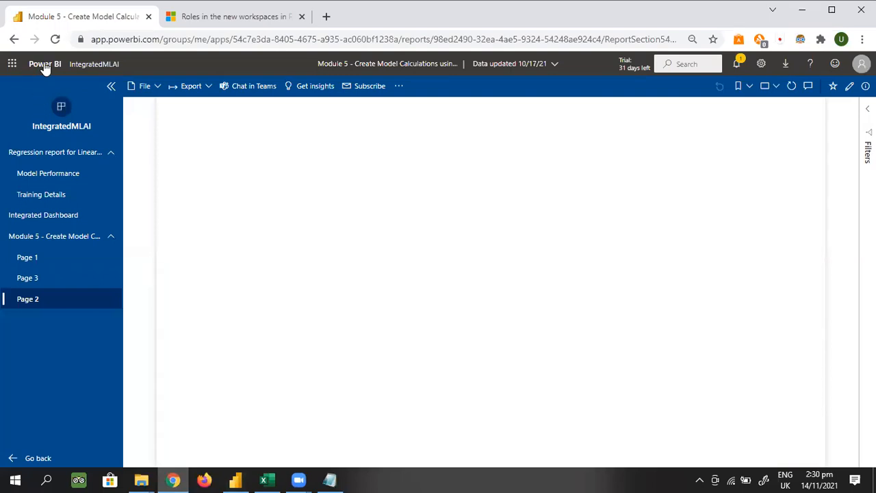
click(28, 463)
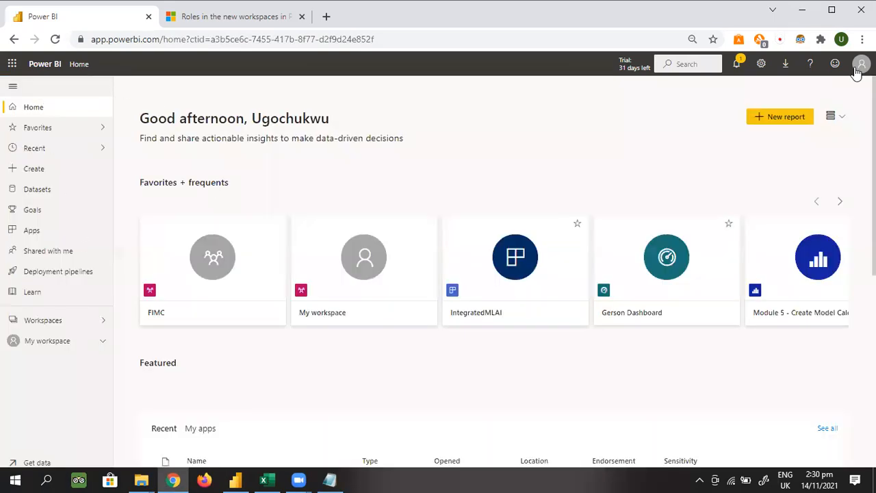
click(862, 39)
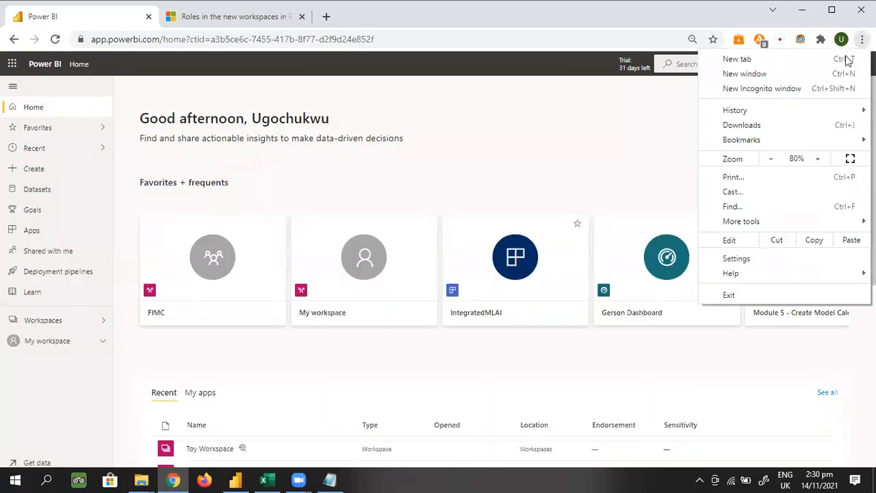
click(820, 158)
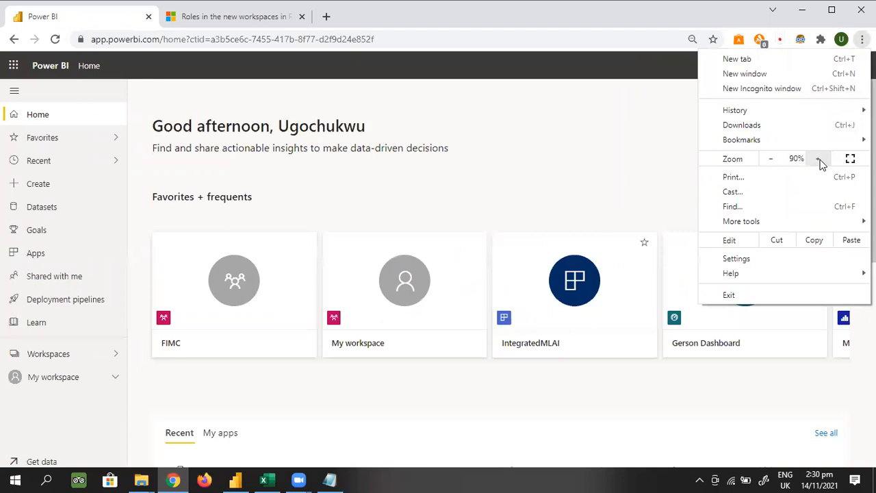
click(819, 158)
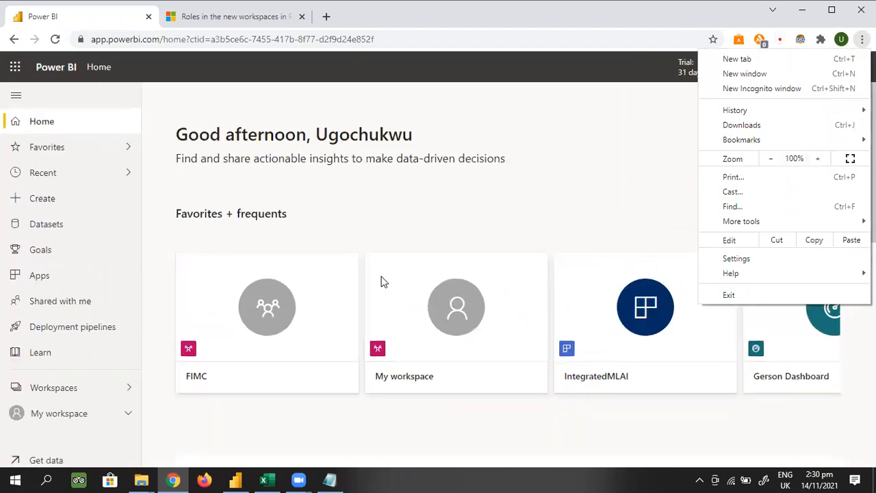
click(371, 206)
Step: View the Deployment pipelines page and switch to the Module 5 report in Power BI Desktop
scroll(372, 206, down, 1)
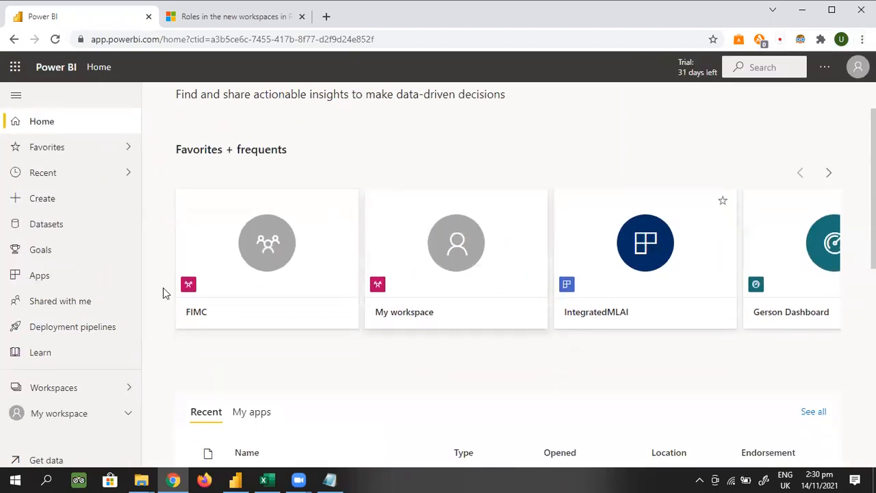
click(57, 327)
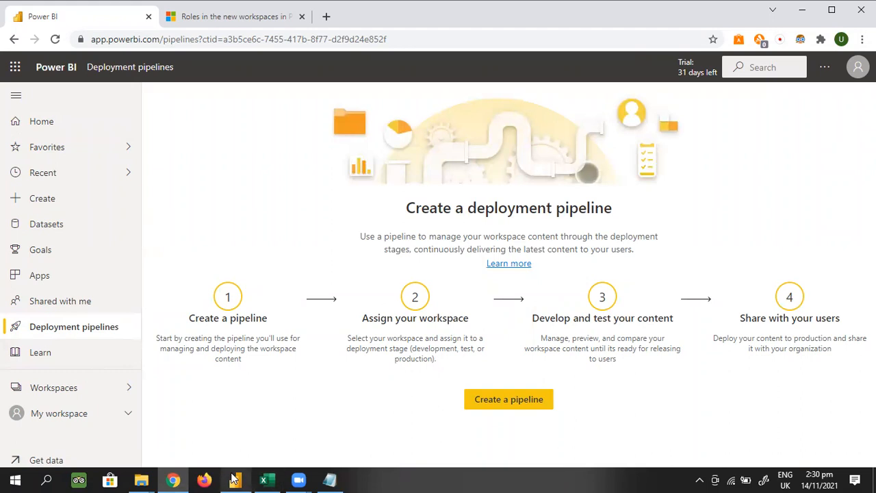
mouse_move(235, 479)
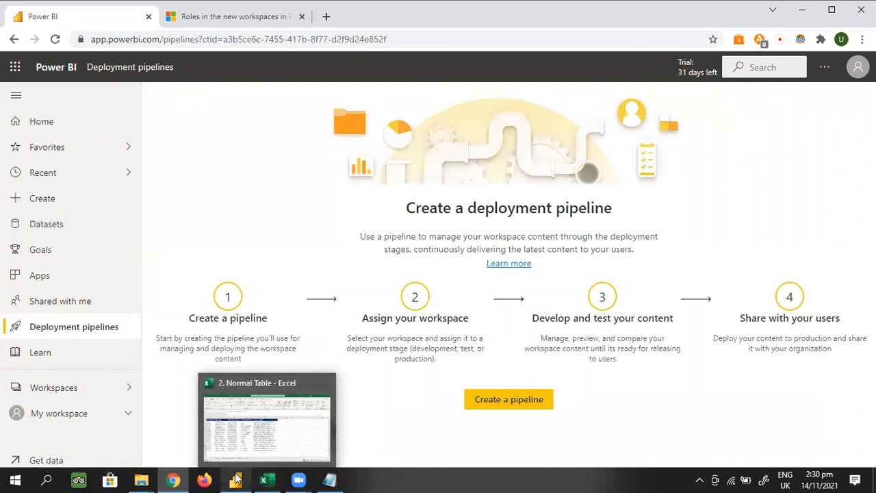
click(235, 479)
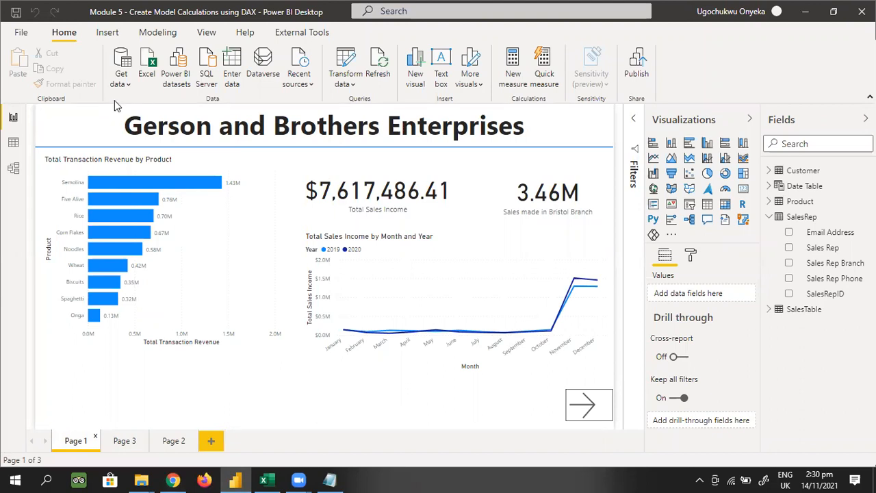
Step: Switch to Chrome and open the FIMC workspace
click(179, 479)
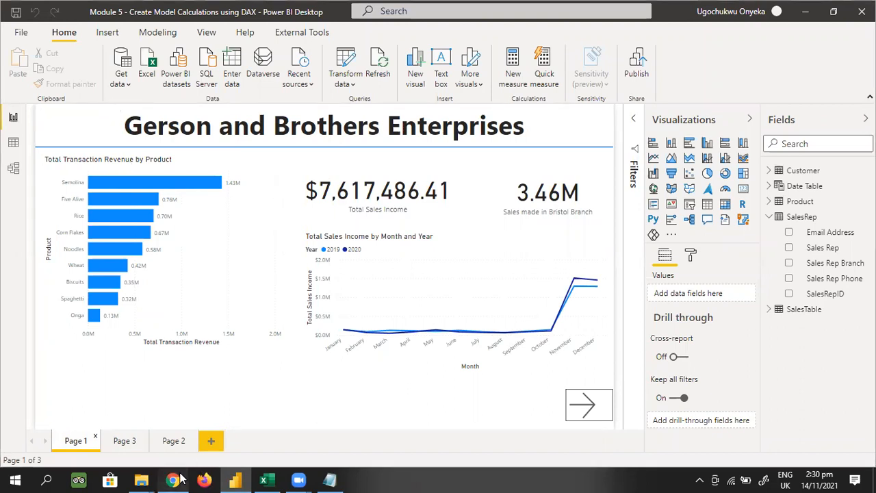
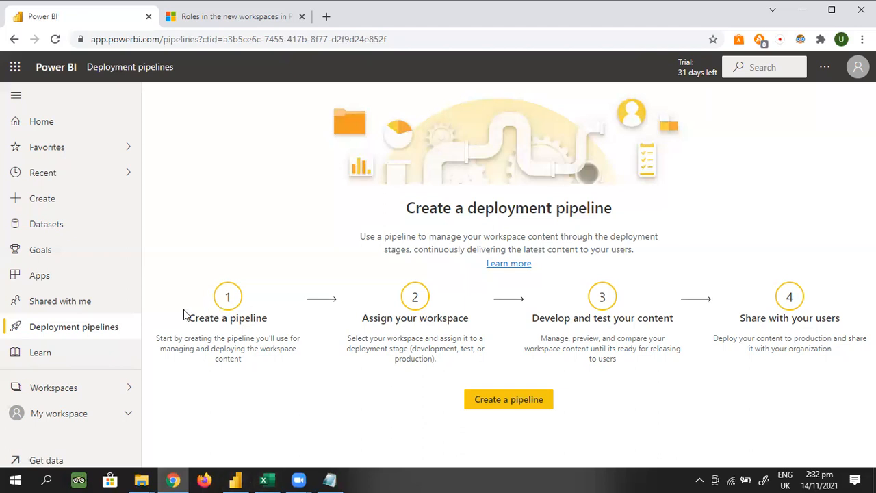
click(78, 390)
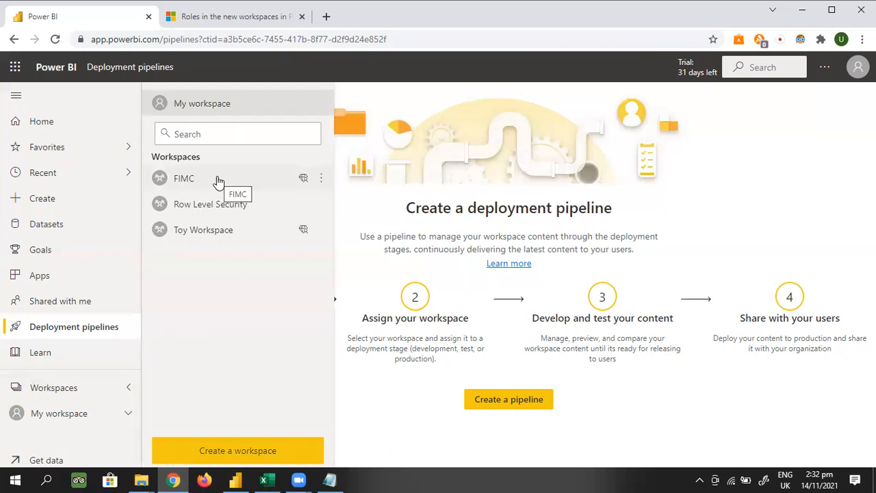
click(217, 179)
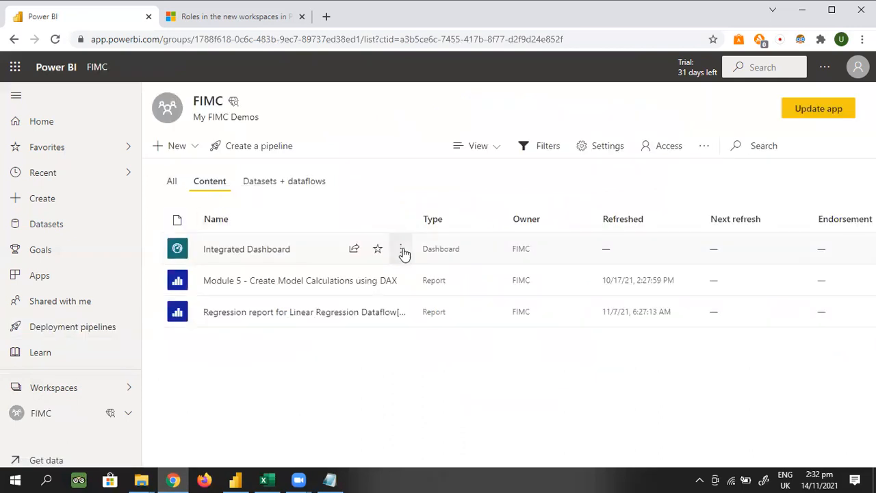
Step: View the usage metrics report of Integrated Dashboard and return to the FIMC workspace content
click(403, 251)
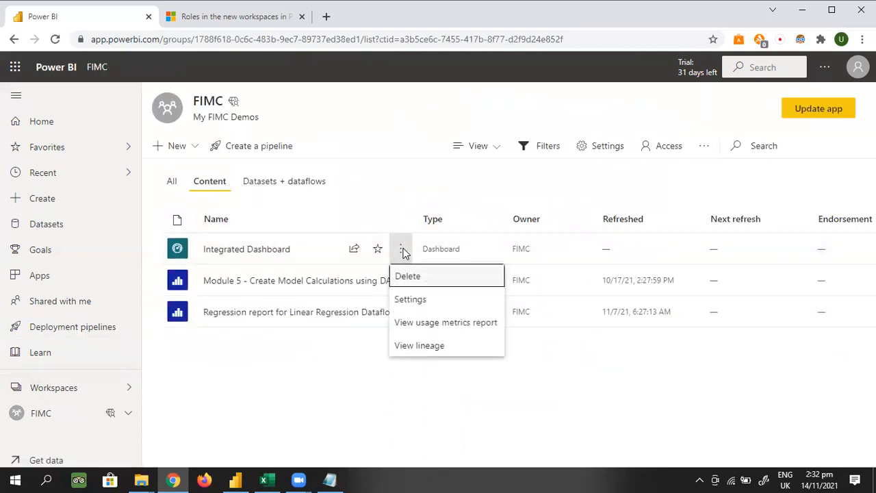
click(423, 325)
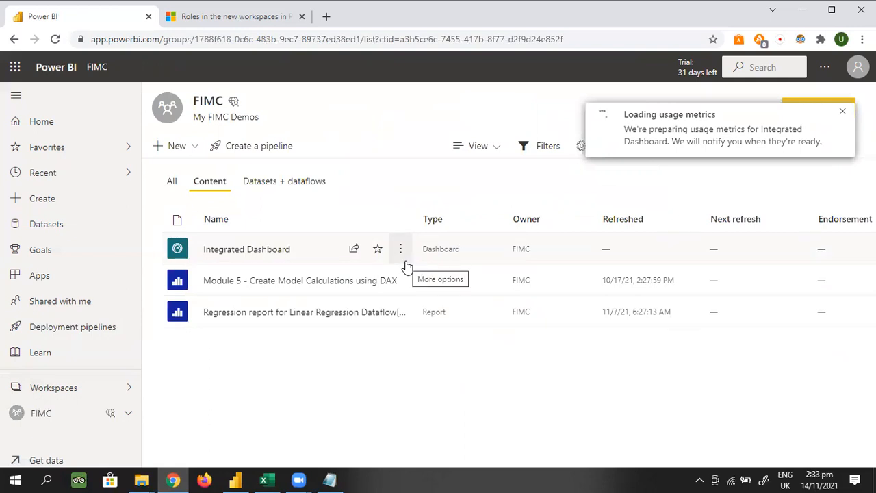
click(637, 157)
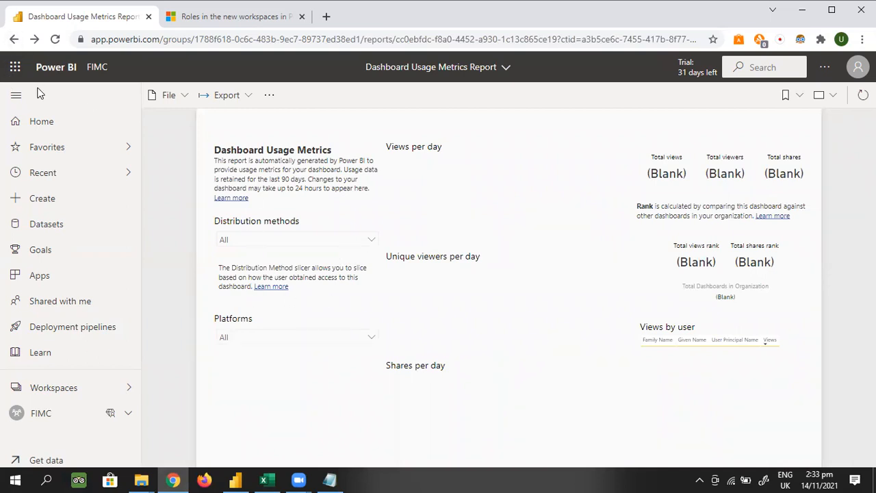
click(14, 39)
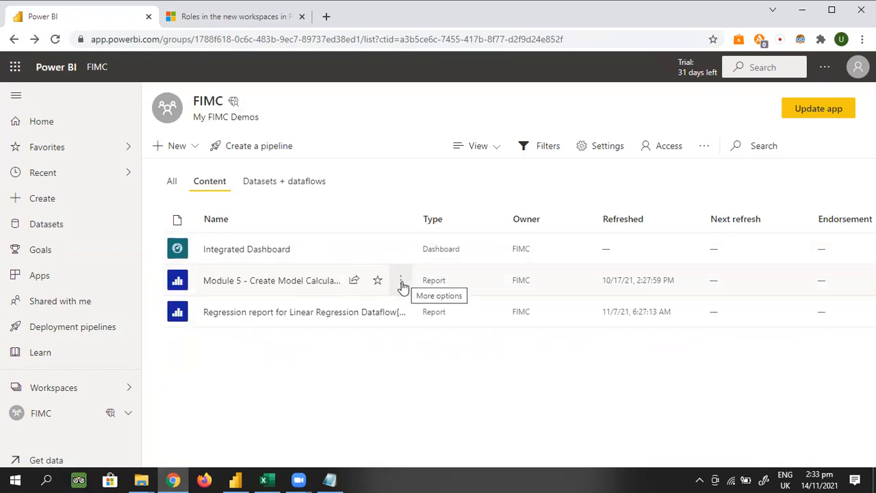
Step: Look through the available options of the Module 5 report, the Regression report and Integrated Dashboard in the workspace
click(402, 282)
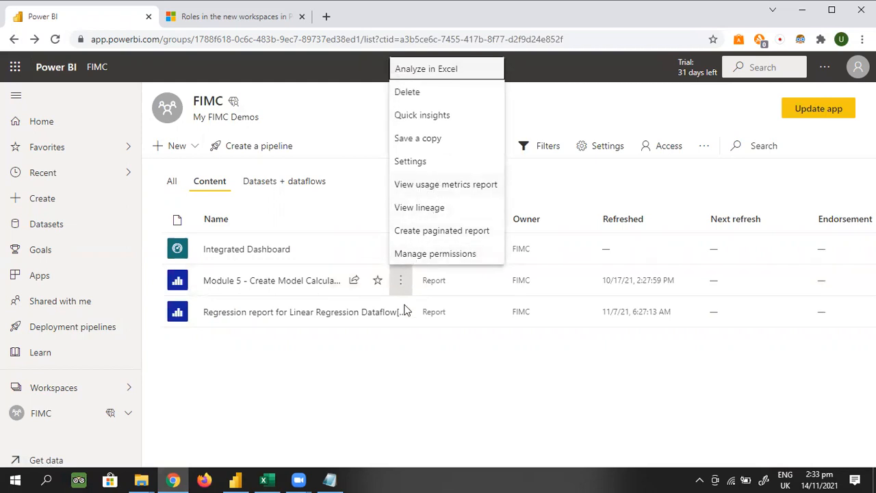
click(404, 314)
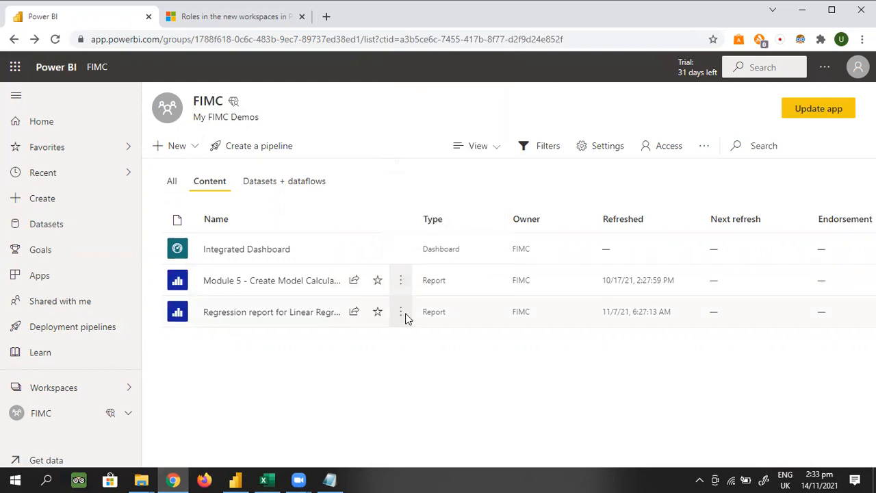
click(404, 314)
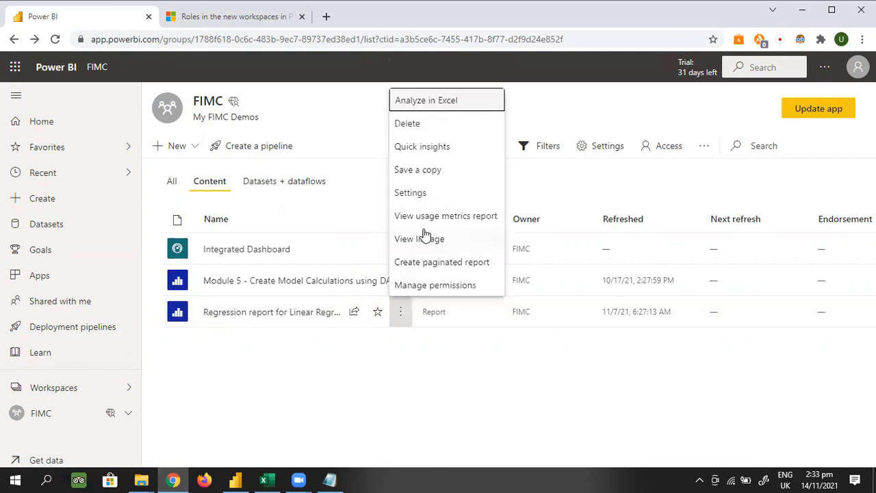
click(355, 230)
click(400, 248)
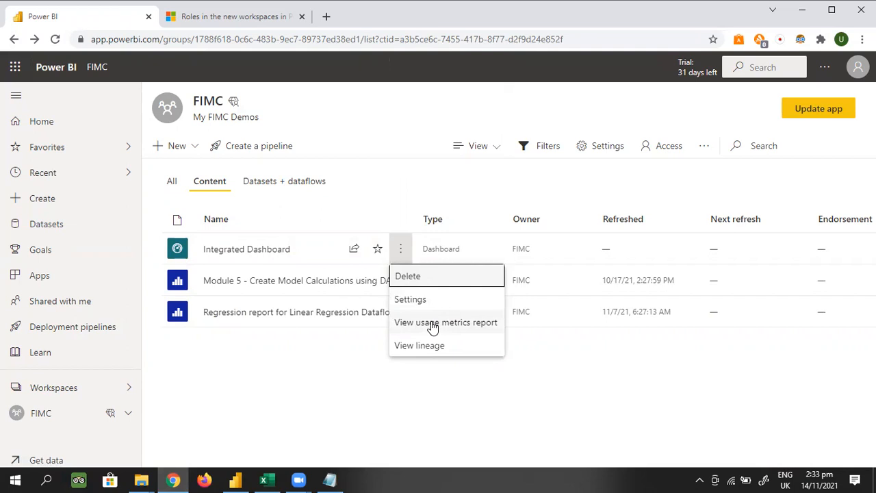
click(336, 365)
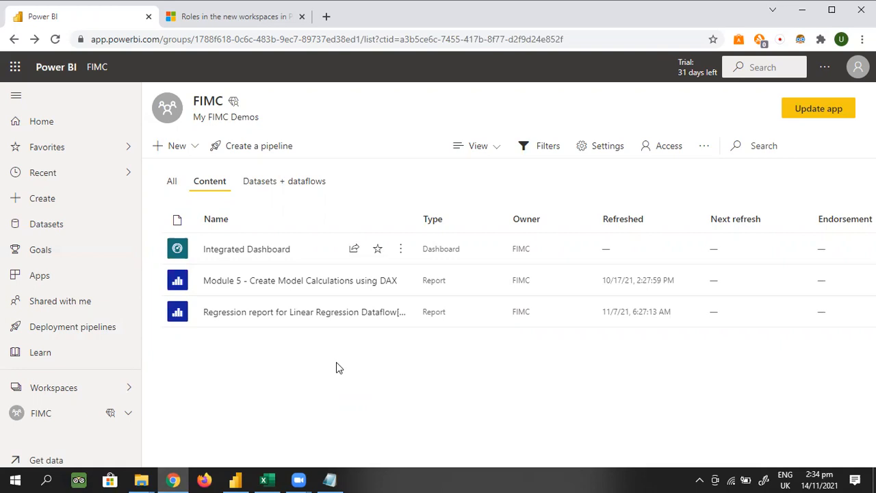
Step: Switch to Power BI Desktop and start a what-if parameter named Sales Growth with the Decimal number data type
click(235, 480)
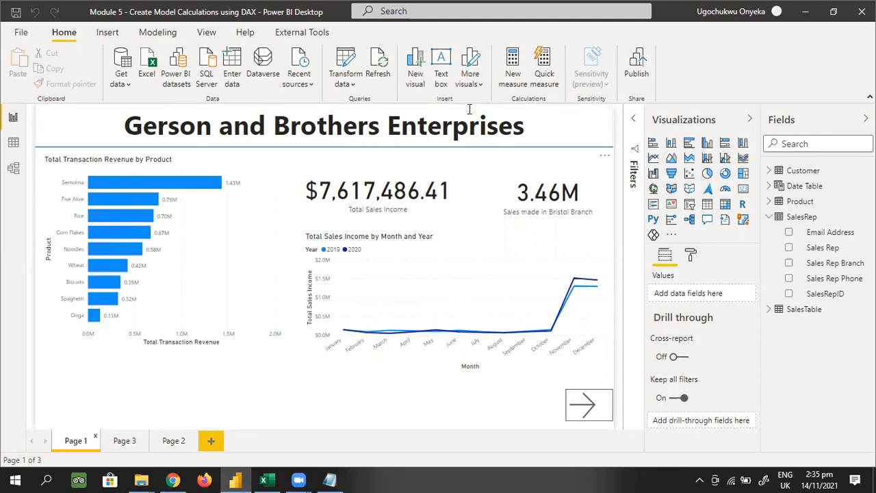
click(158, 34)
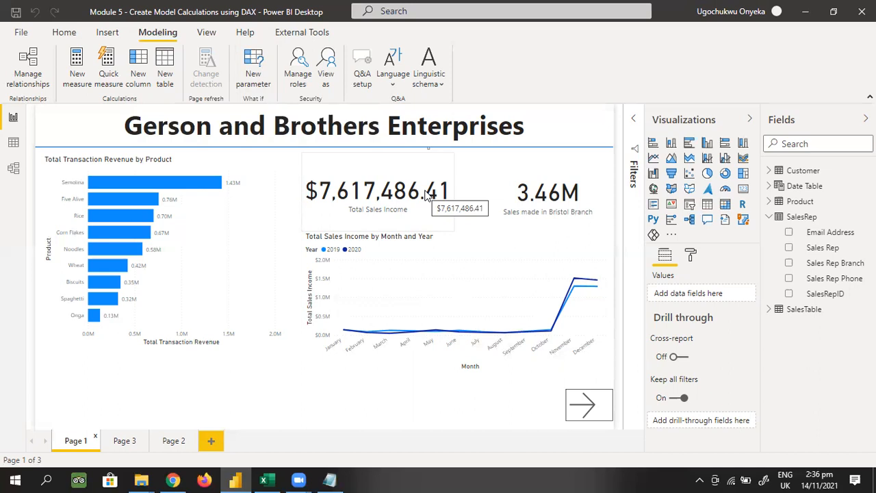
click(253, 85)
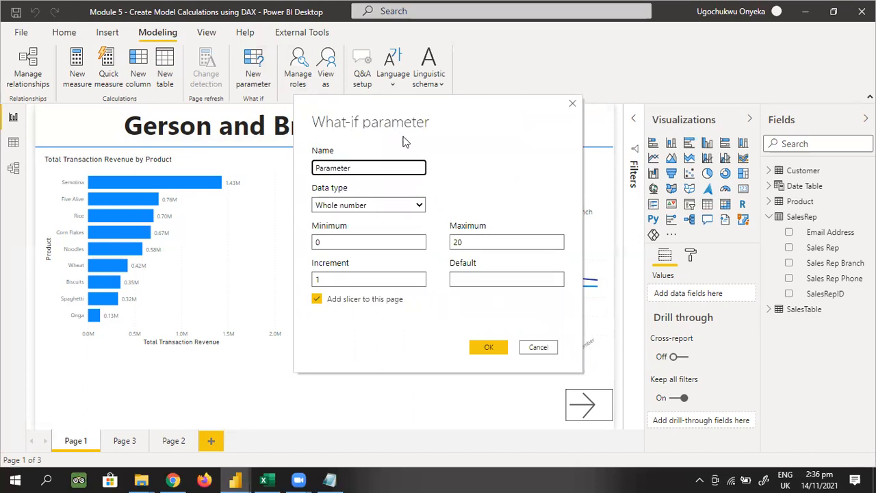
drag(366, 171, 277, 172)
text(Sales)
key(BackSpace)
key(BackSpace)
key(BackSpace)
key(BackSpace)
key(BackSpace)
text(Tu)
key(BackSpace)
key(BackSpace)
text(Sales Growth)
click(386, 208)
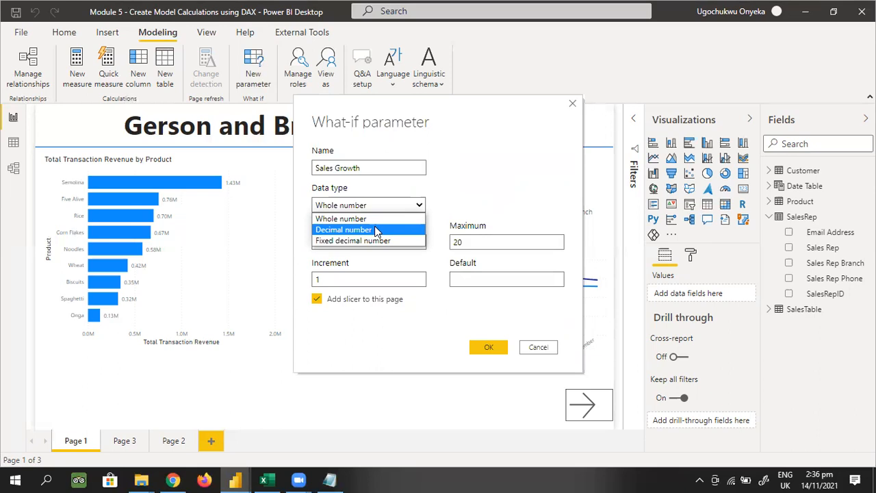
click(375, 231)
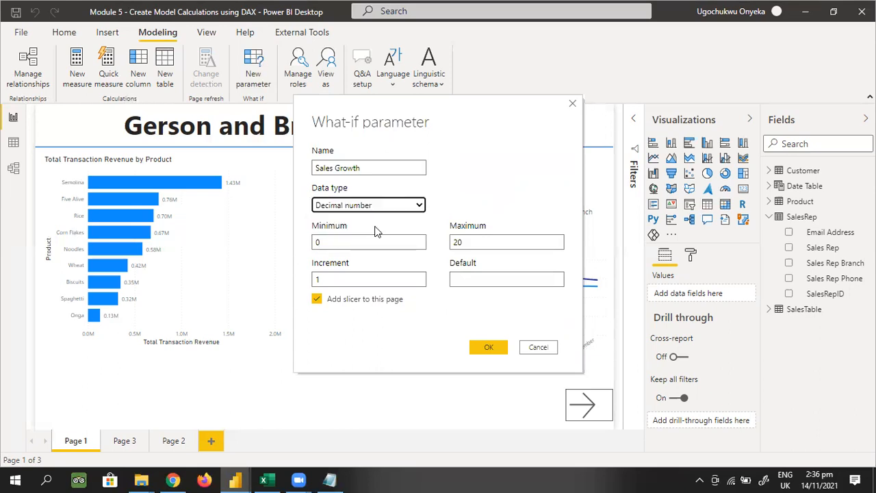
Step: Give the Sales Growth parameter maximum 1, increment 0.1 and default 0, and create it with a slicer on Page 1
click(326, 242)
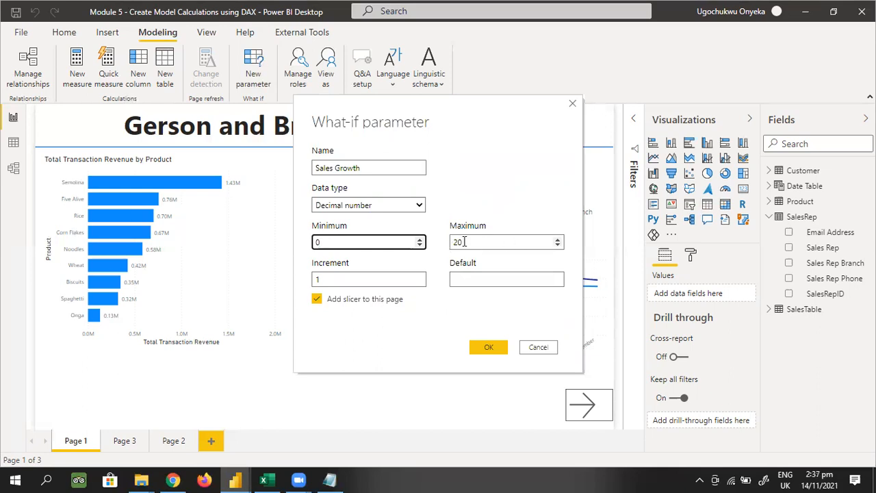
drag(466, 242, 448, 246)
text(1)
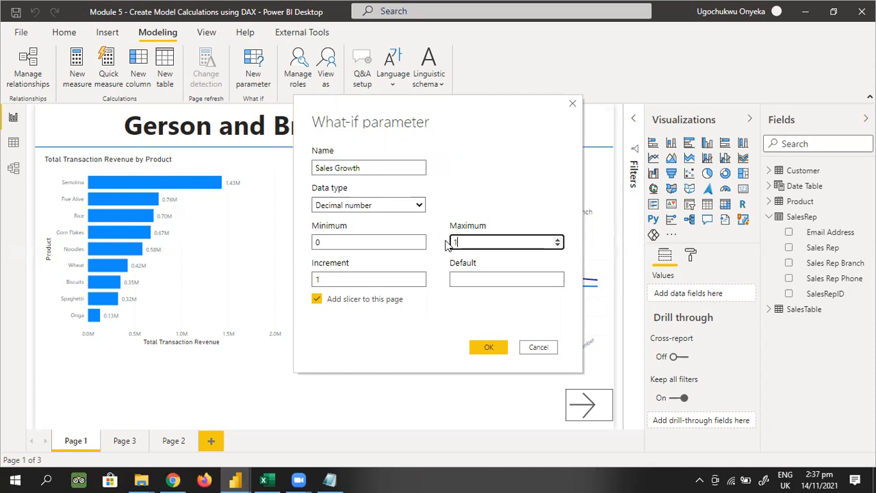
drag(329, 279, 314, 278)
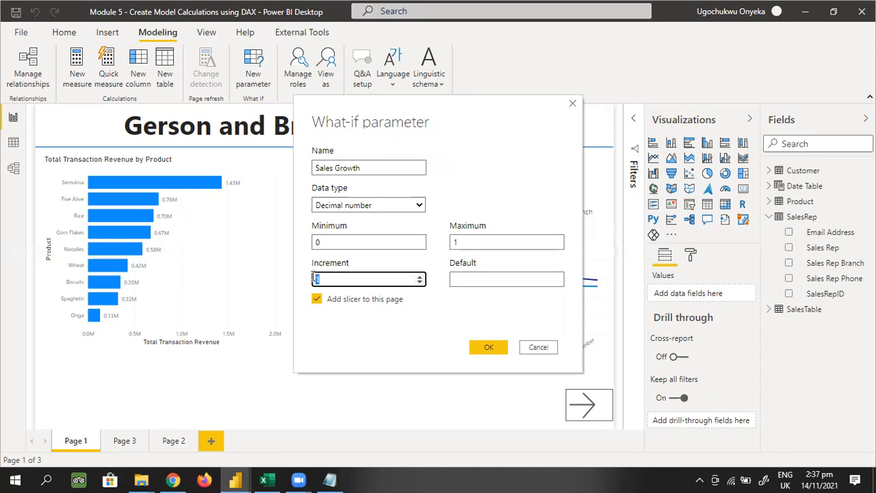
text(0)
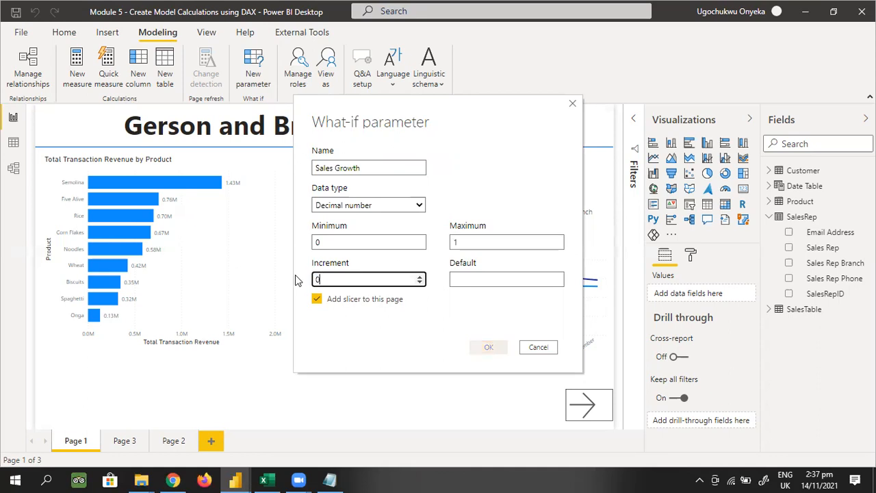
text(.1)
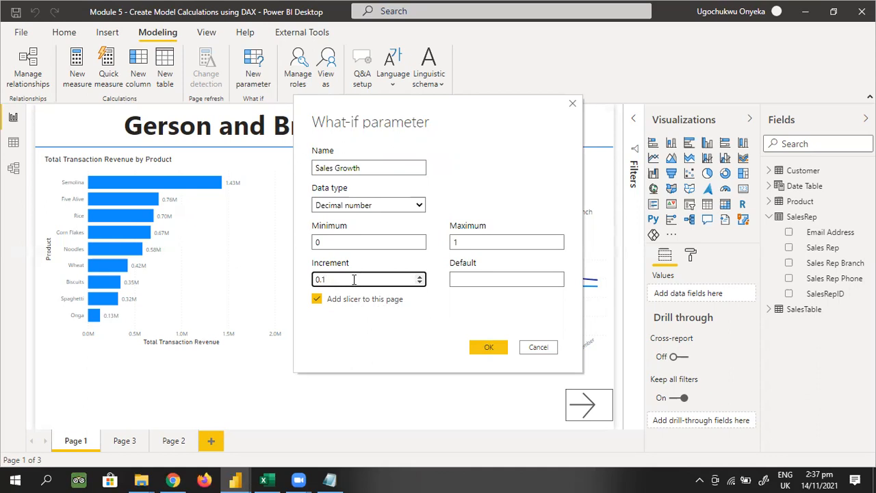
click(469, 278)
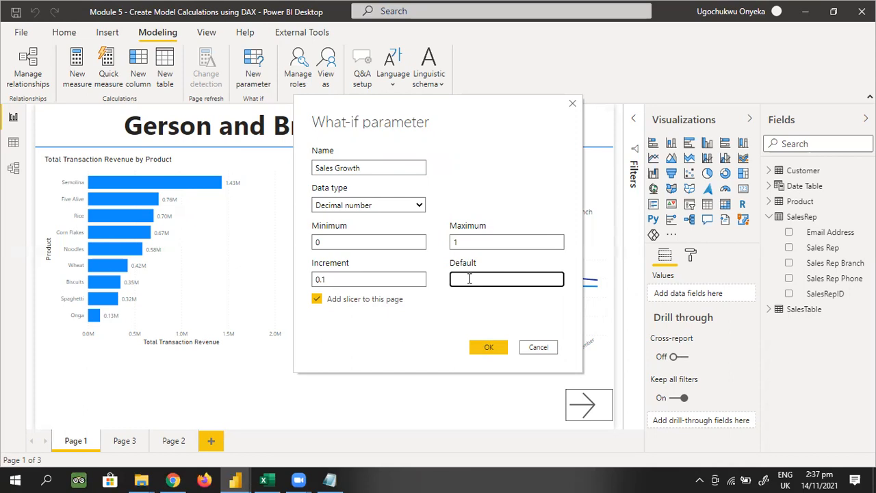
text(0)
click(487, 348)
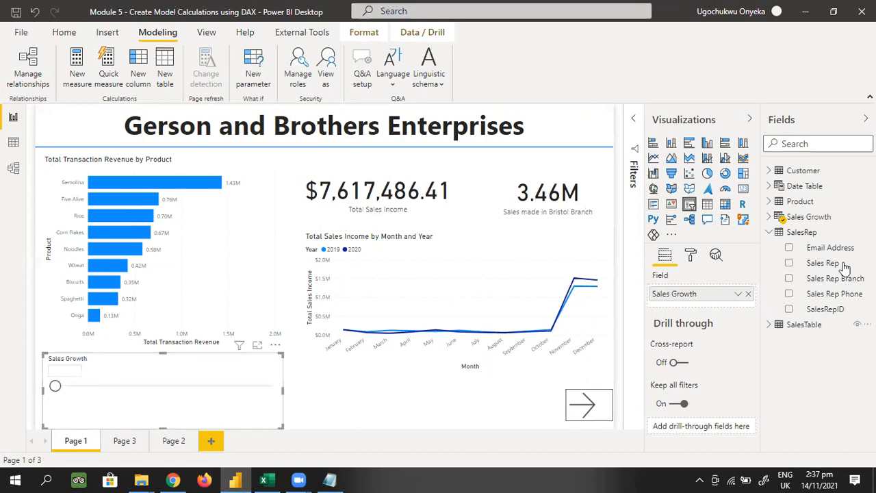
Step: Expand the Sales Growth table's fields and show the Sales Growth slicer's data as a table
click(771, 216)
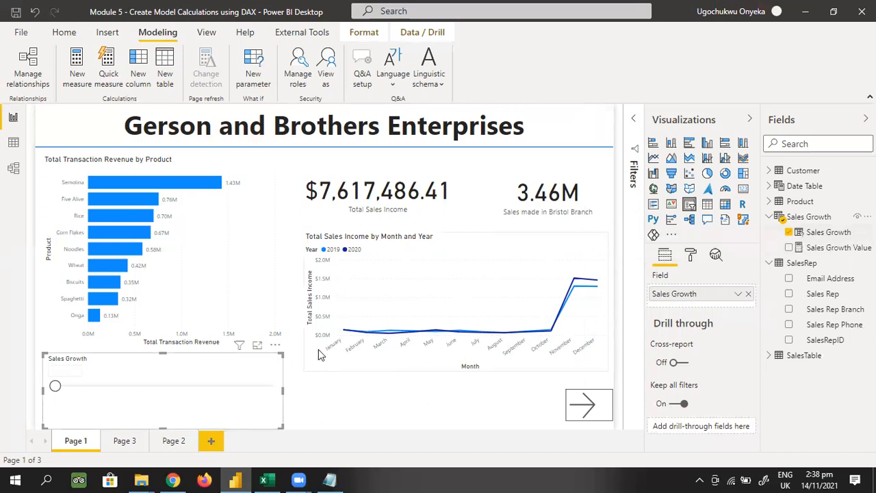
click(275, 345)
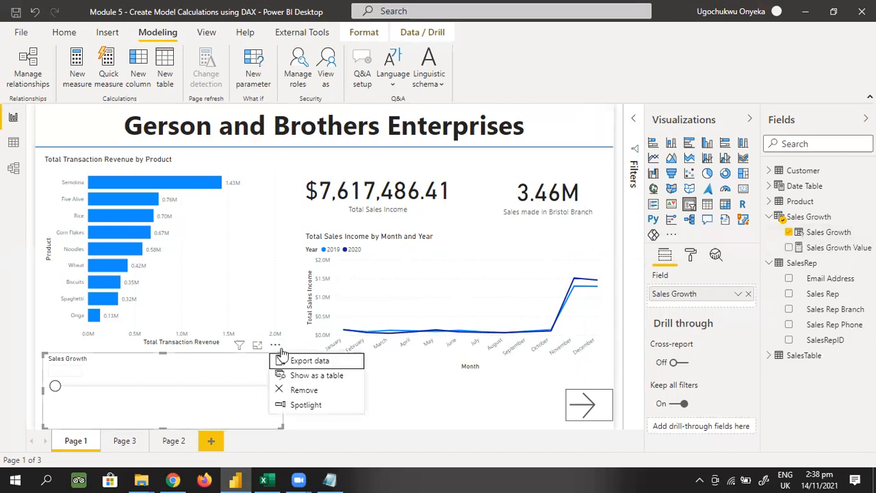
key(Escape)
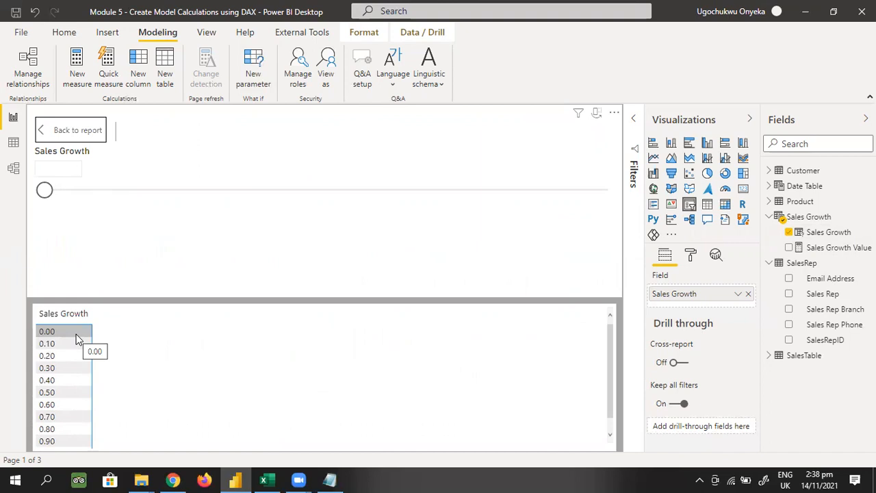
Step: Set the Sales Growth slicer to 0.60 and, back on the report page, reduce its height slightly from the upper edge
drag(45, 190, 137, 196)
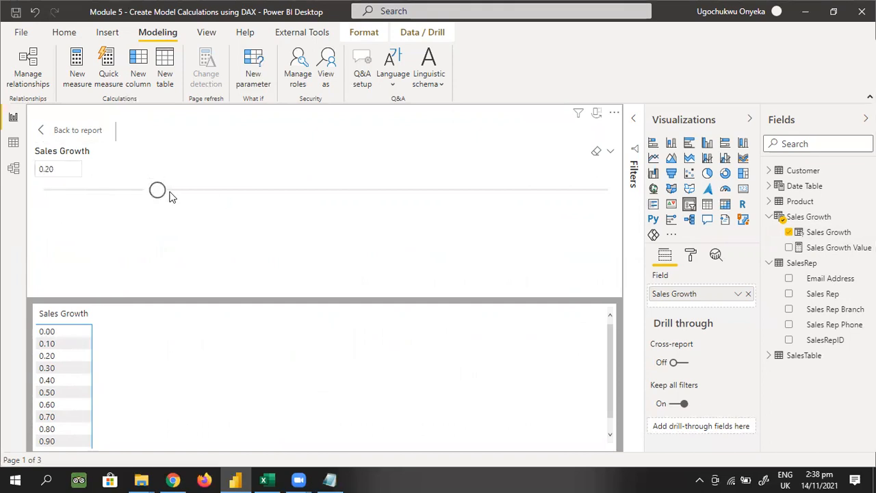
drag(157, 193, 406, 196)
click(80, 137)
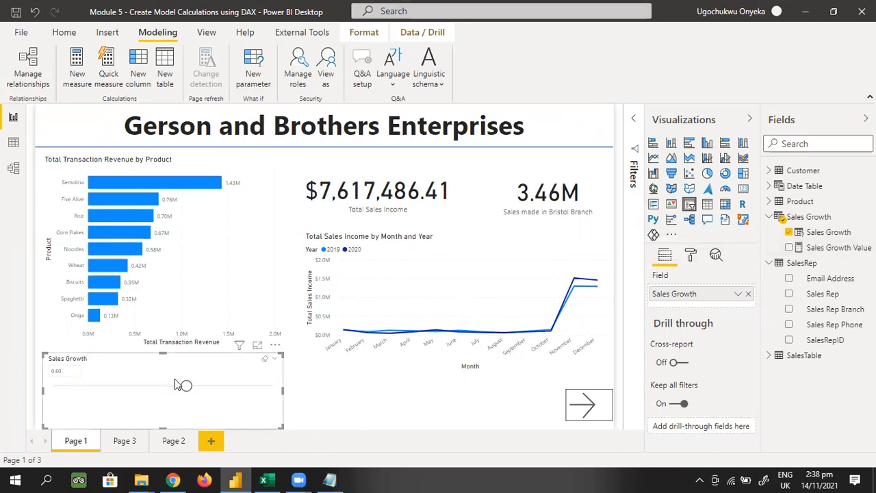
drag(164, 351, 163, 359)
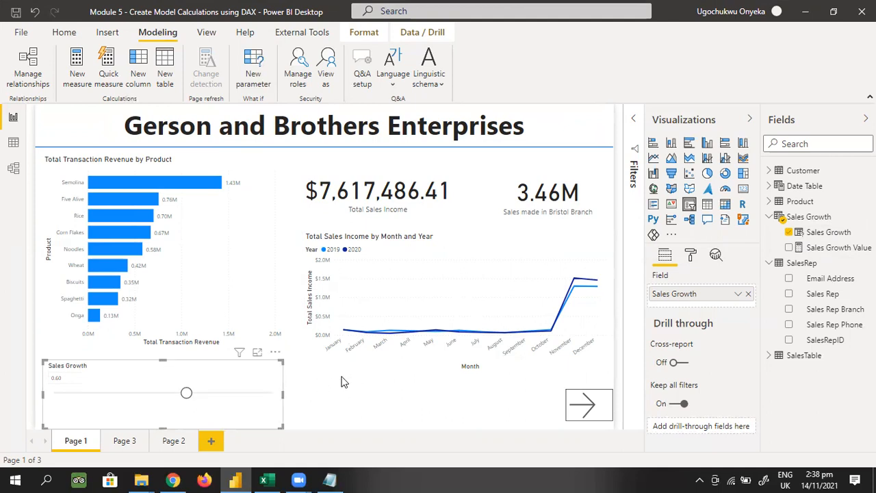
click(414, 248)
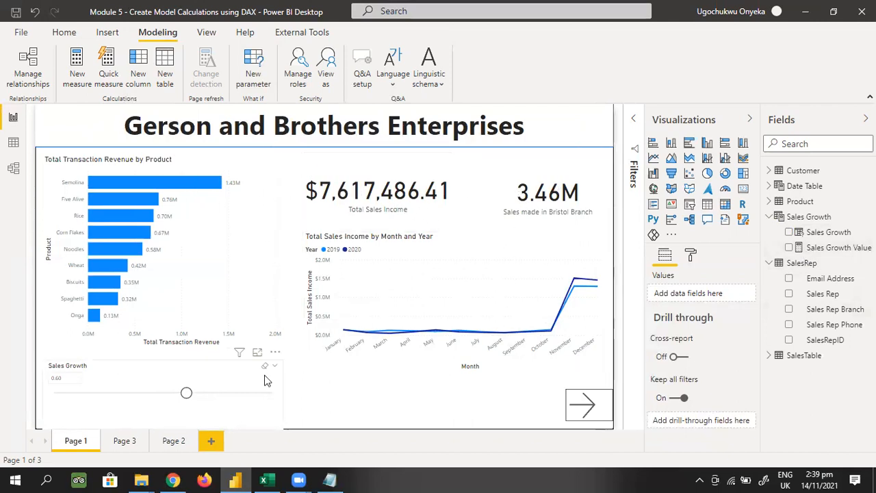
Step: Add a measure named Sales Growth Simulation to SalesTable and begin its formula with [Total Sales Income]
click(769, 355)
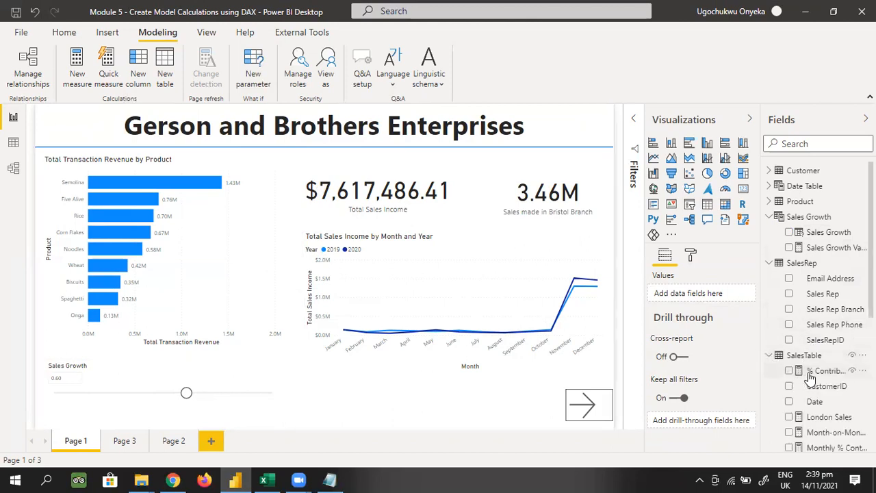
right_click(809, 386)
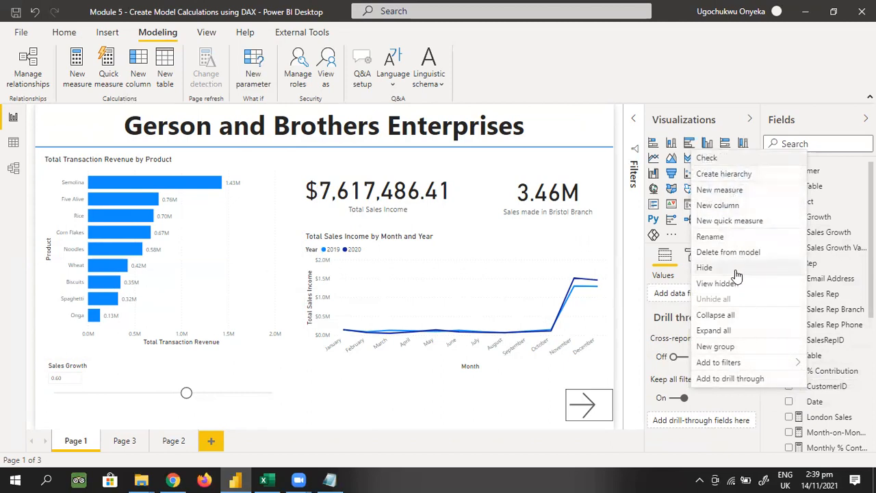
click(734, 190)
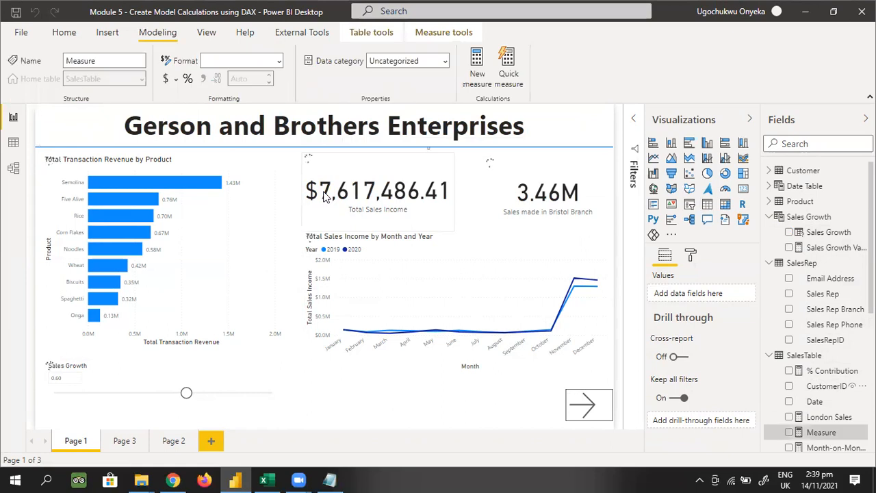
text(Sales Growth S)
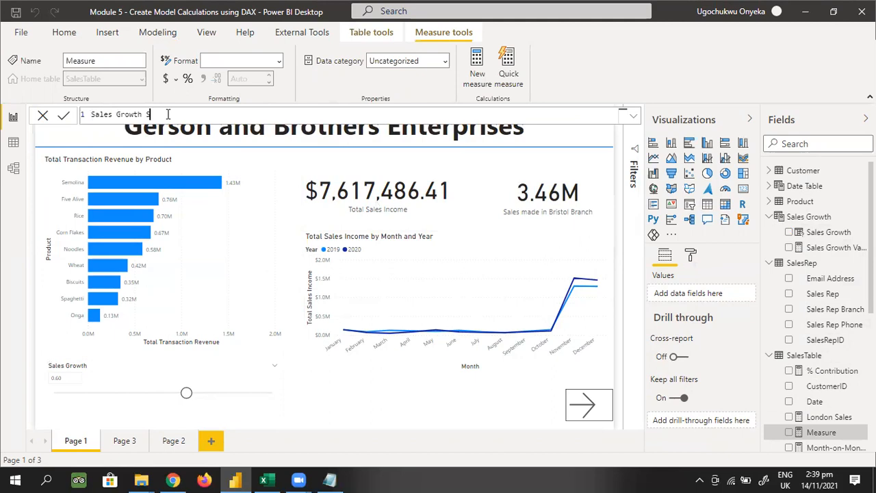
text(imulation = total)
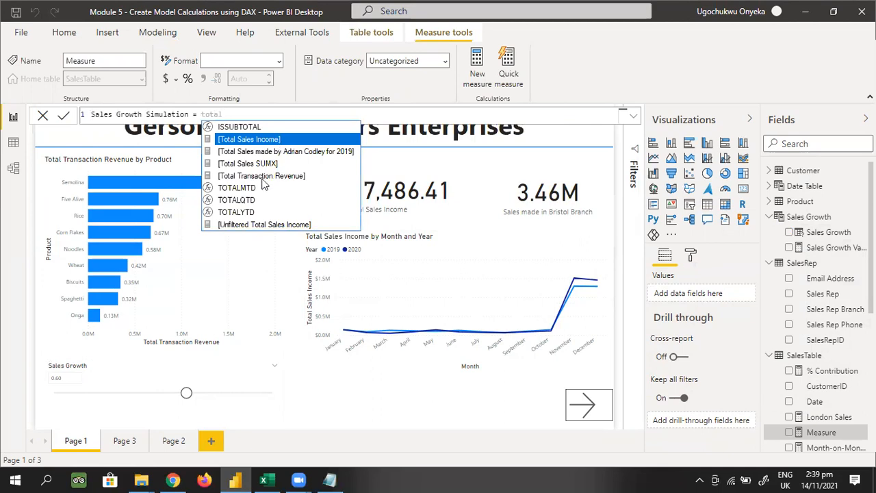
click(260, 141)
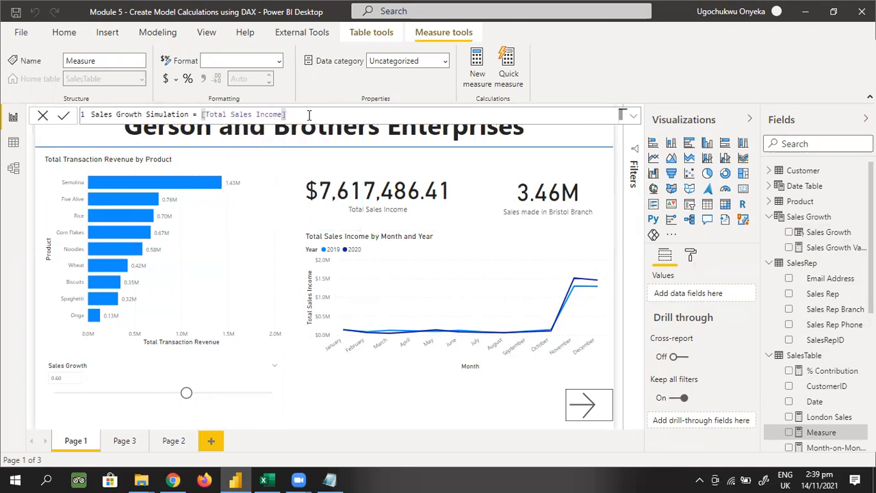
Step: Complete the Sales Growth Simulation formula with *([Total Sales Income]*'Sales Growth'[Sales Growth Value]) and commit it
text(*)
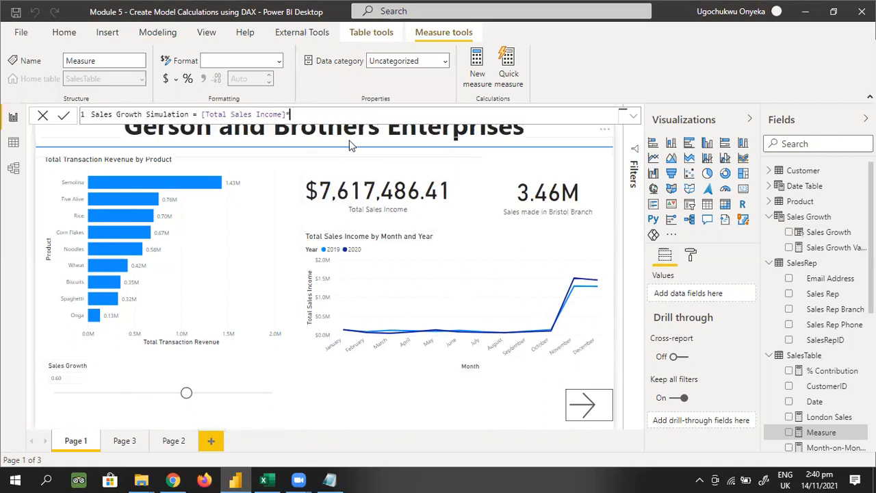
text([)
key(Tab)
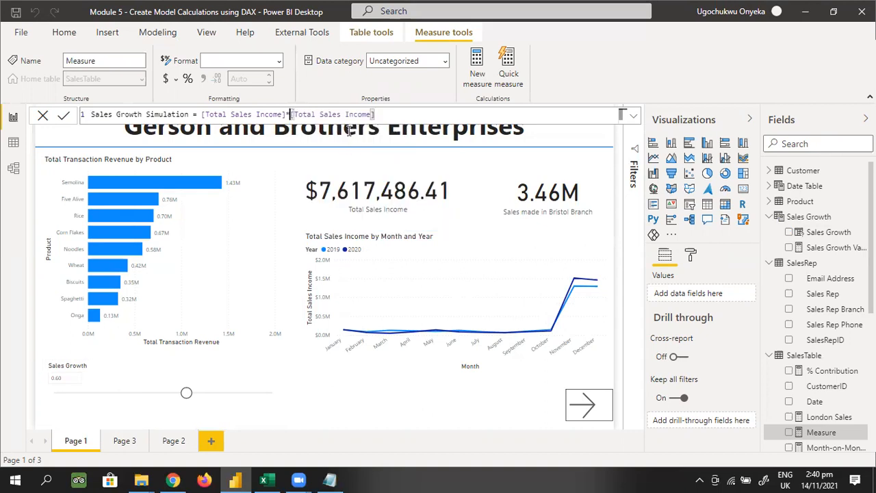
text(()
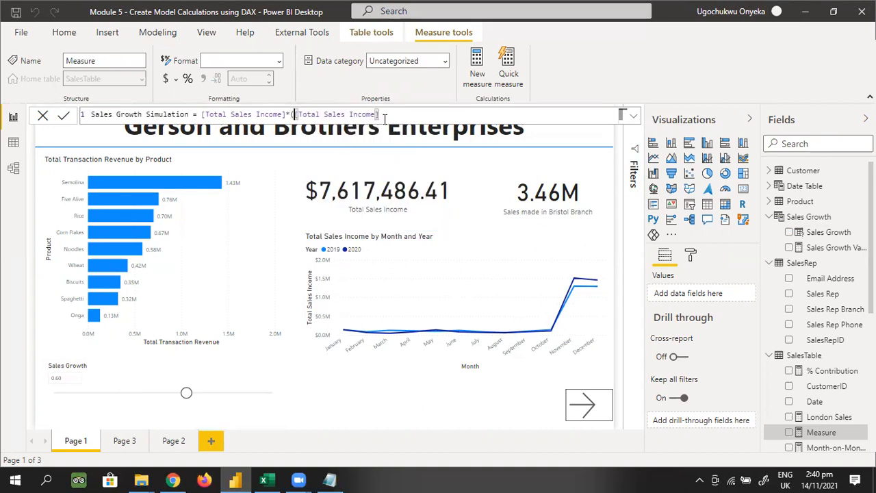
text(*)
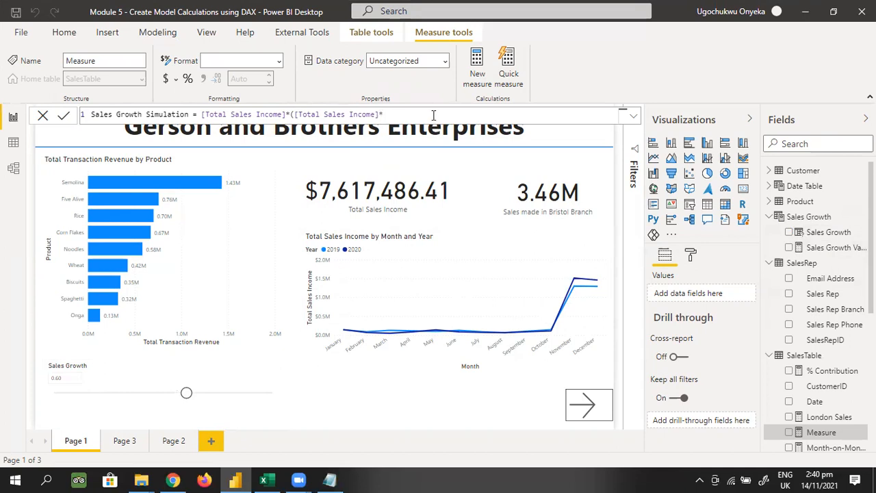
text(sales)
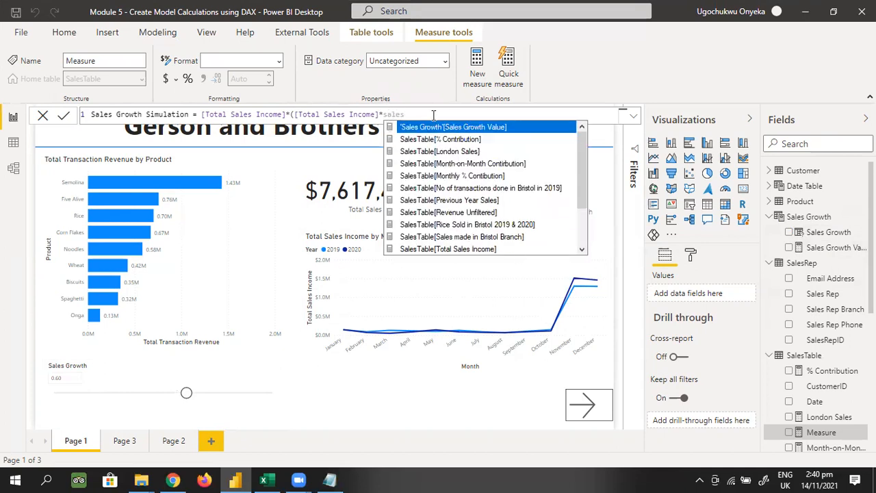
click(490, 130)
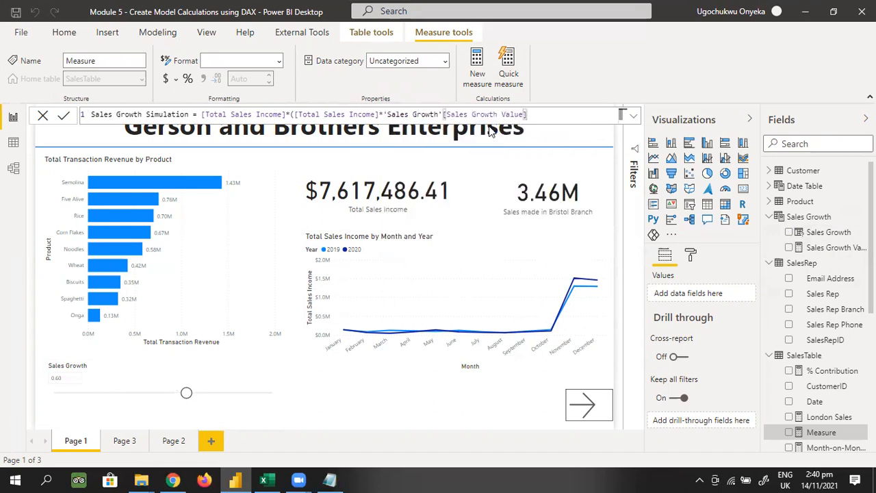
text())
key(Return)
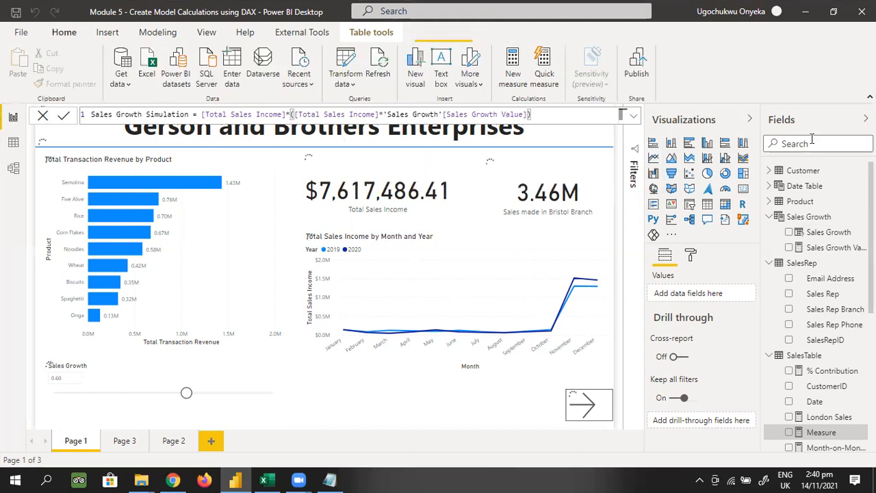
Step: Add a short, wide card below the line chart on Page 1 and fill it with the Sales Growth Simulation measure
click(744, 189)
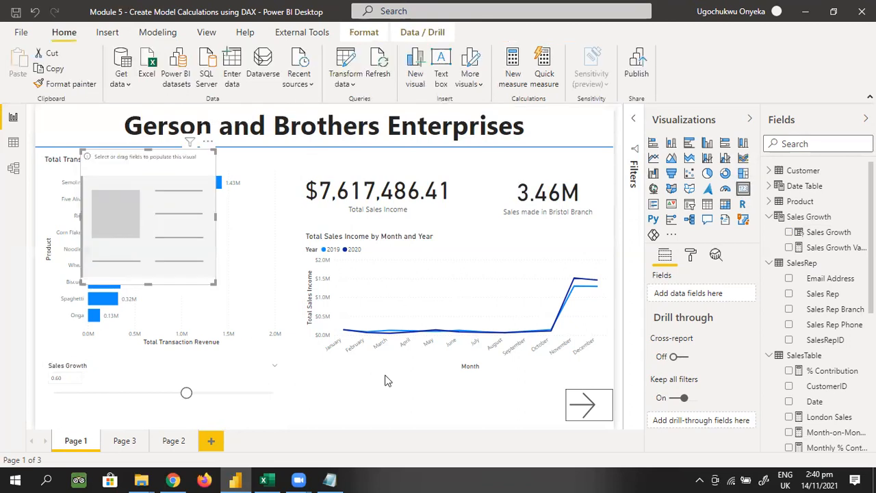
drag(146, 282, 149, 210)
drag(216, 184, 261, 184)
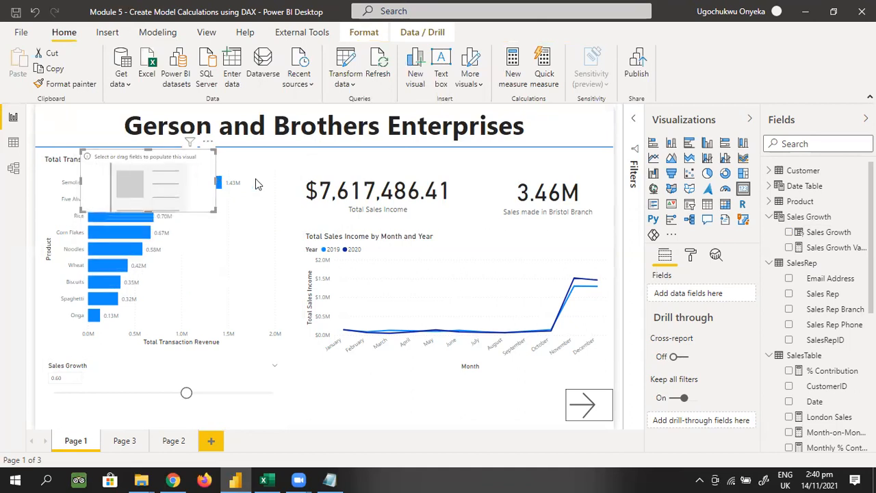
drag(183, 159, 352, 384)
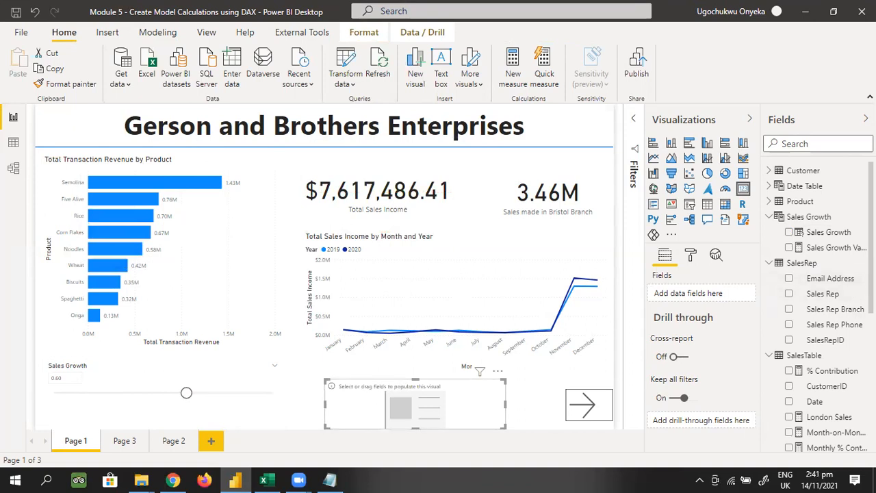
scroll(828, 335, down, 3)
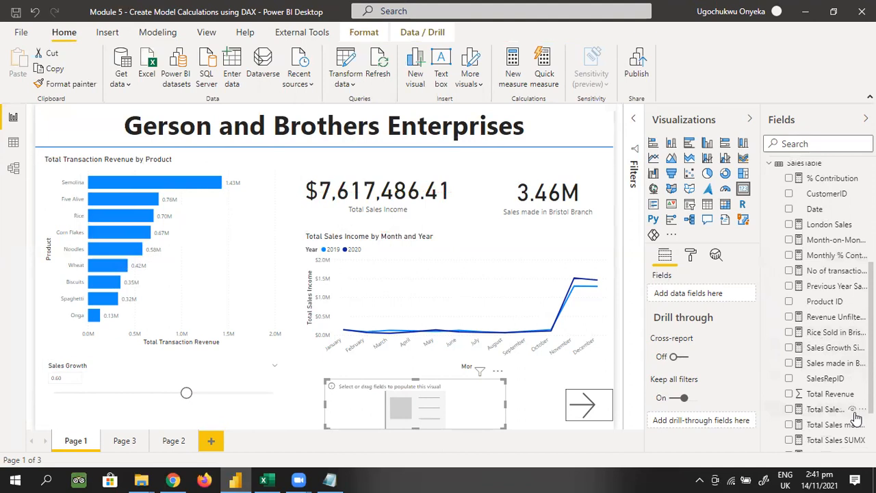
drag(826, 347, 716, 293)
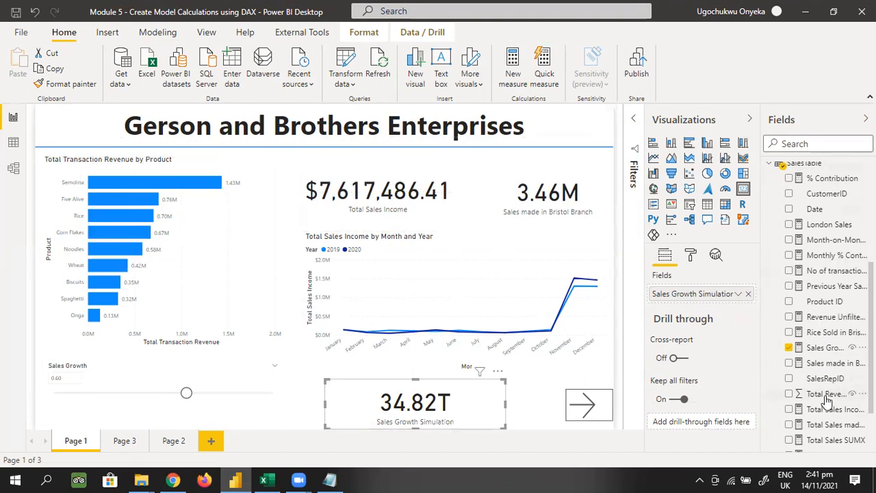
Step: Correct the Sales Growth Simulation measure to [Total Sales Income]+([Total Sales Income]*'Sales Growth'[Sales Growth Value])
click(827, 349)
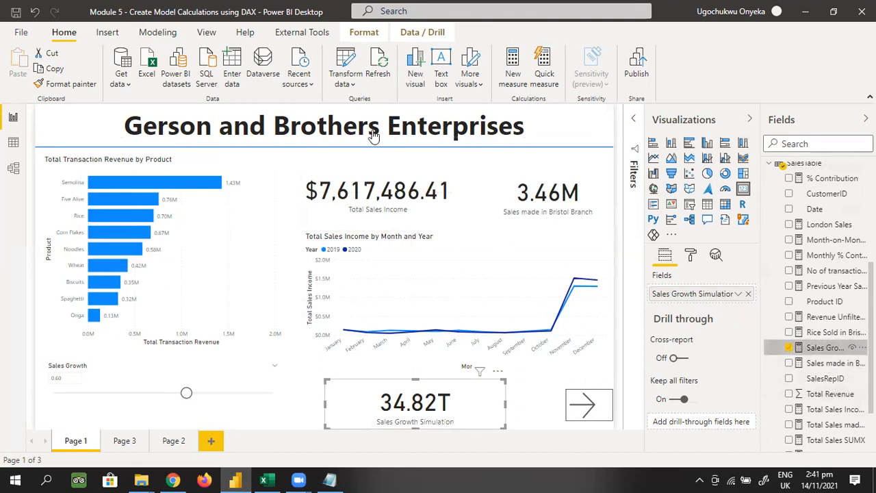
click(293, 114)
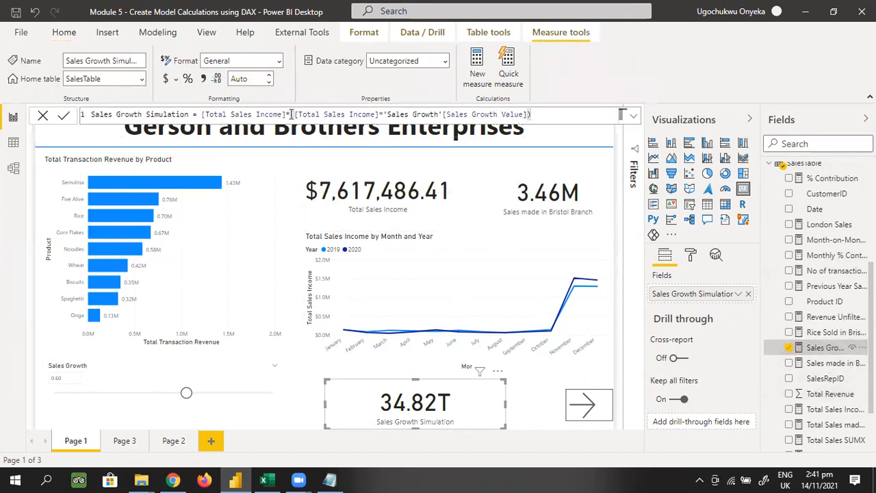
key(BackSpace)
text(+)
click(563, 293)
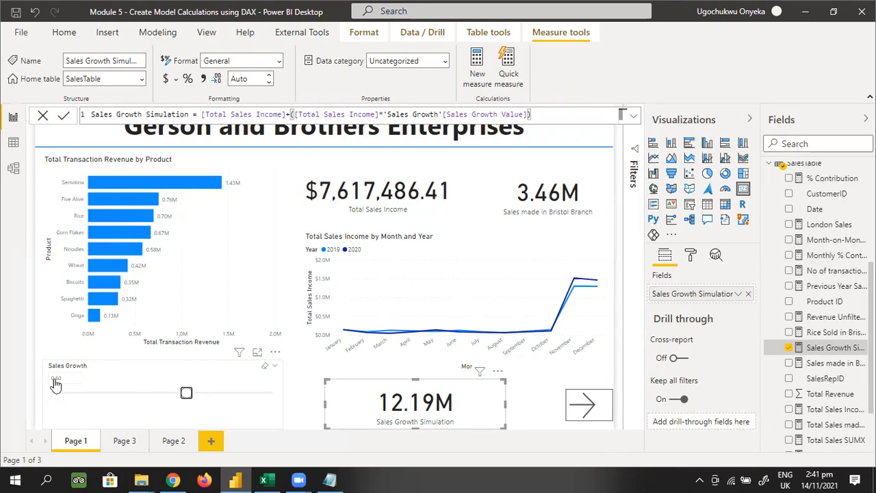
Step: Test the Sales Growth slicer at higher values, including 0.70 and 0.80, and finish by setting it to 0.00
click(175, 381)
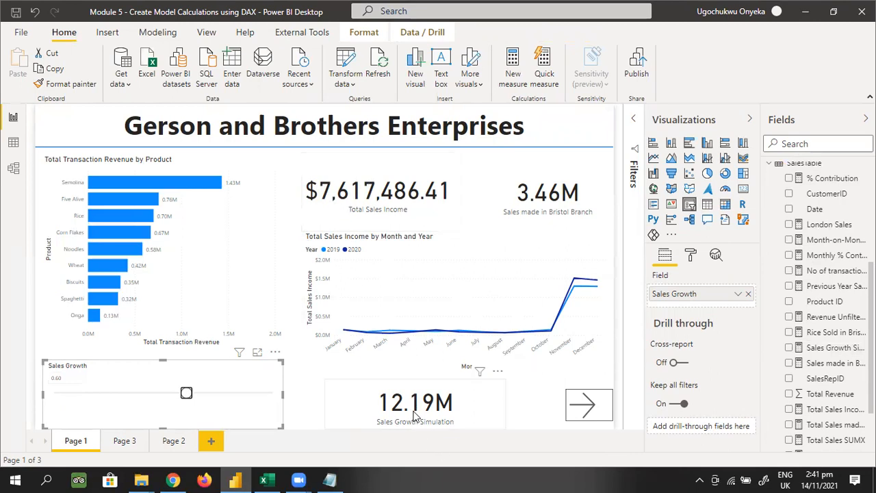
drag(186, 393, 208, 391)
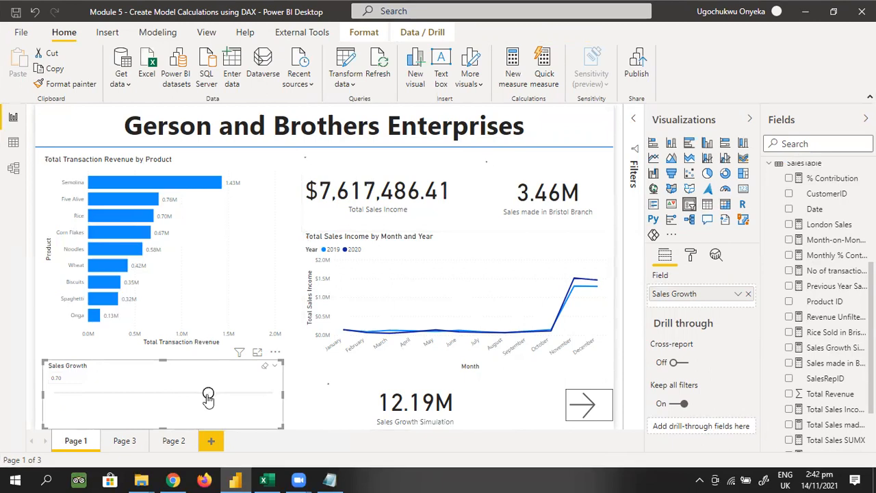
click(231, 395)
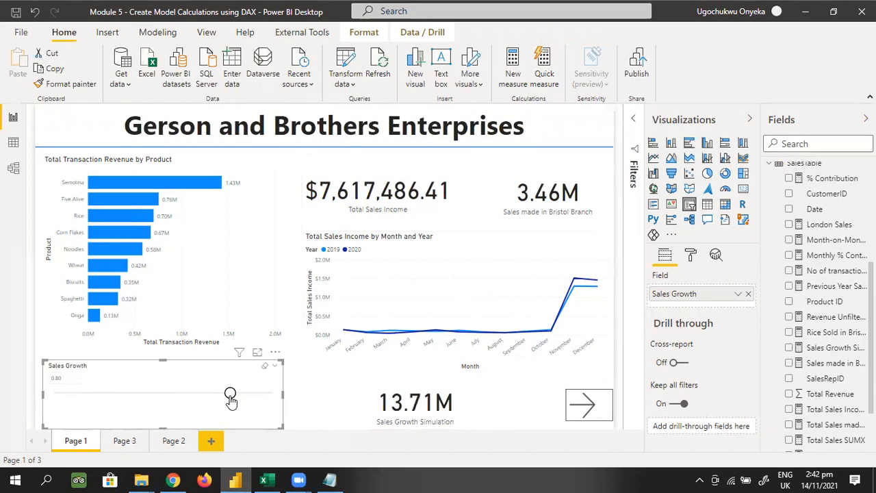
drag(231, 396, 252, 395)
drag(248, 399, 38, 396)
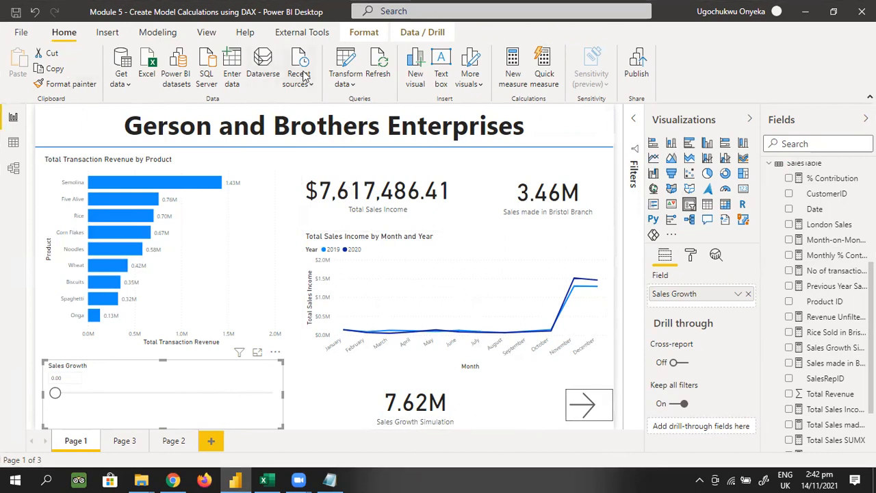
Step: Open the Transform data options for the report's queries
click(346, 78)
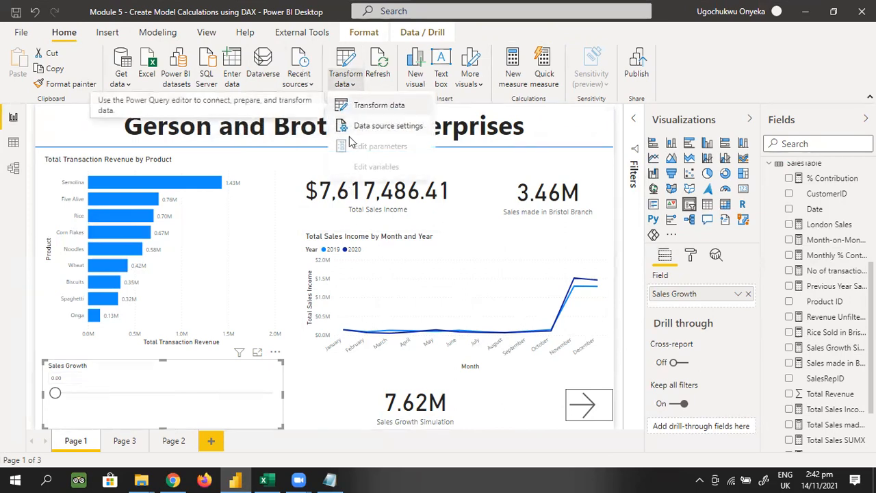
Step: Inspect the new parameter settings in the Power Query Editor, dismiss them, and close the editor without applying changes
key(Escape)
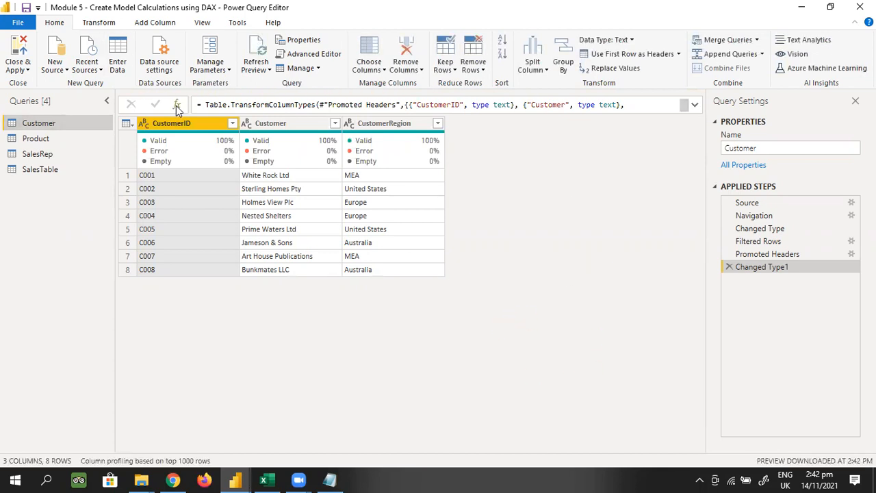
click(221, 68)
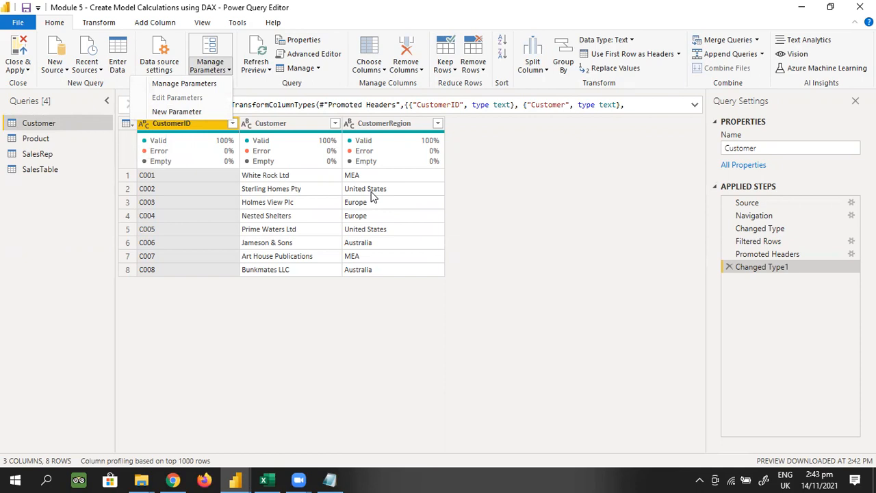
click(176, 112)
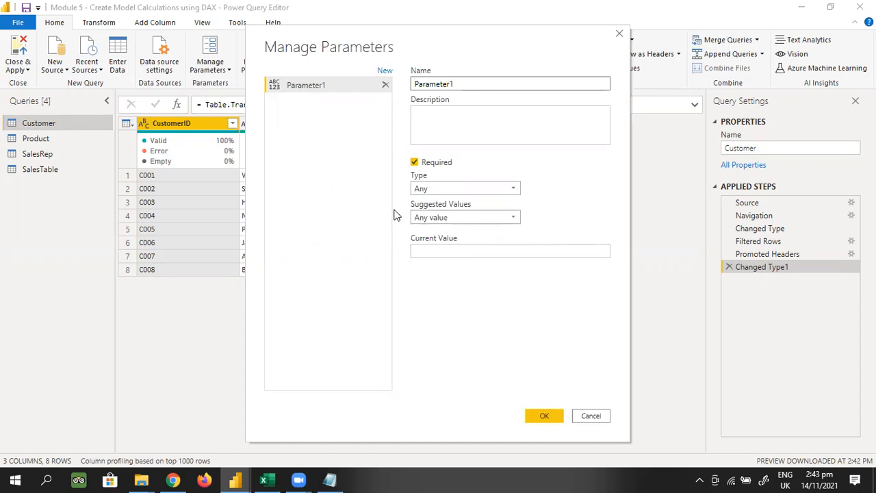
drag(416, 37, 631, 108)
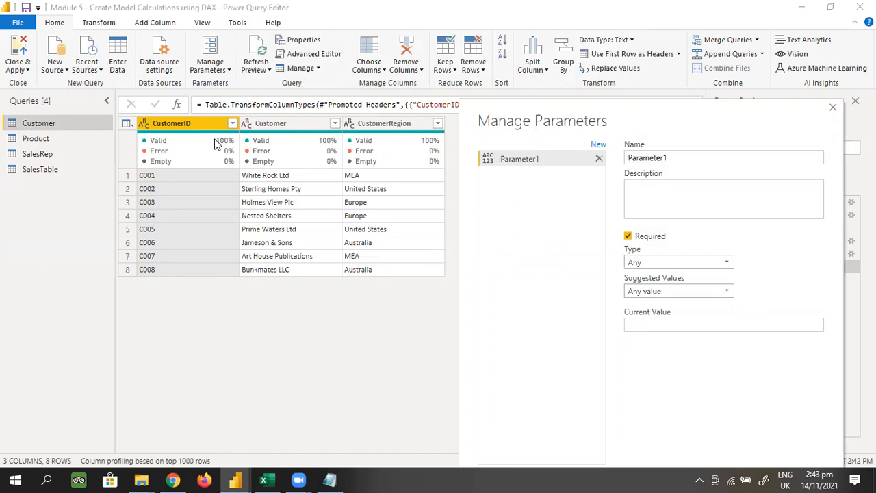
click(833, 108)
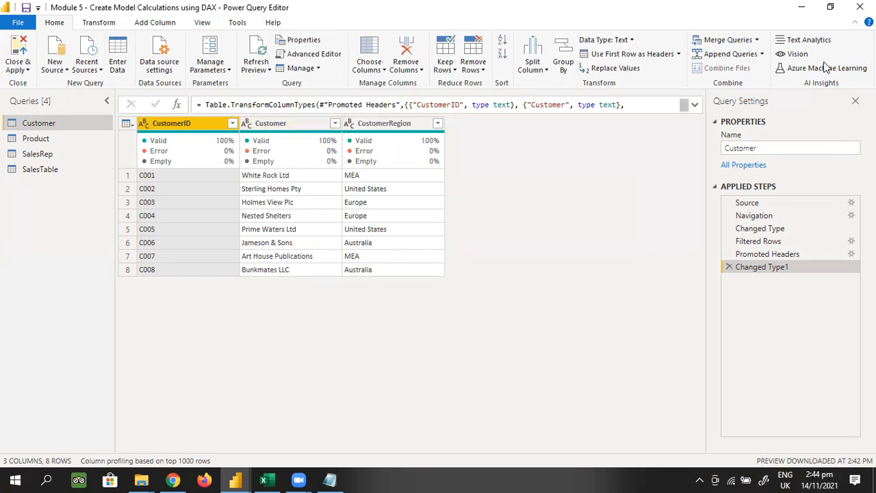
click(25, 70)
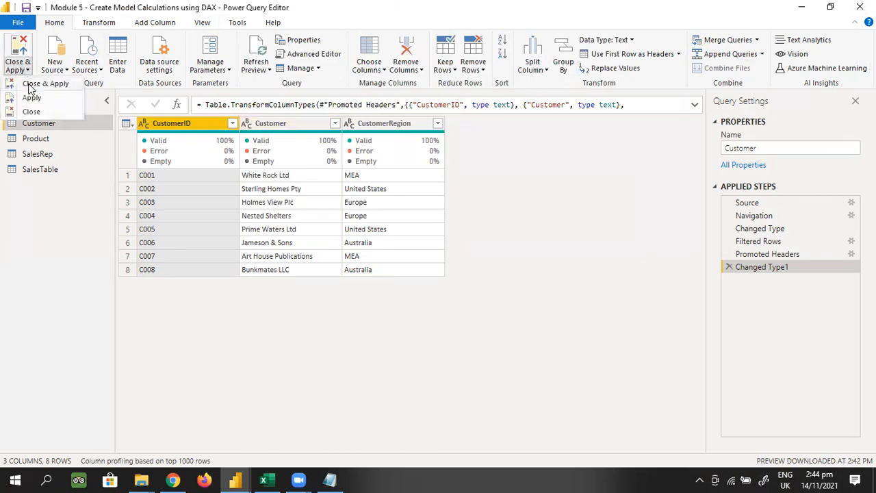
click(31, 111)
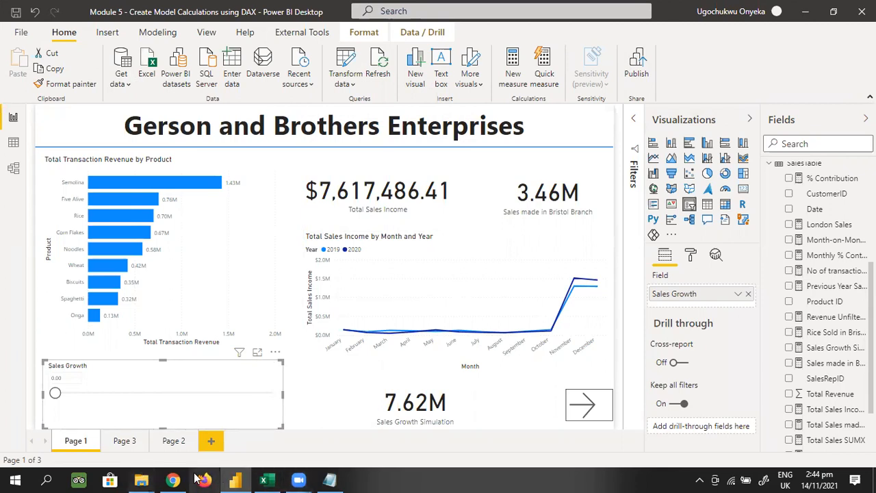
Step: Switch to the Power BI service in Chrome and view the FIMC workspace's settings, closing them without changes
click(173, 480)
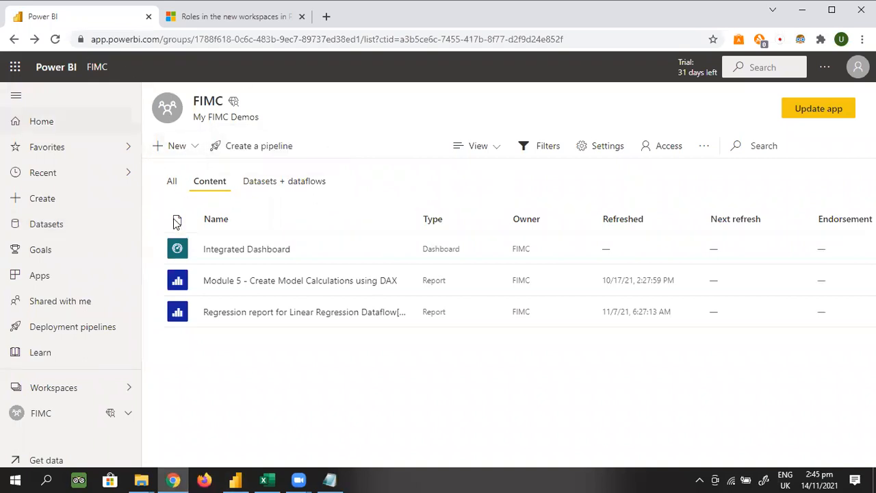
click(625, 149)
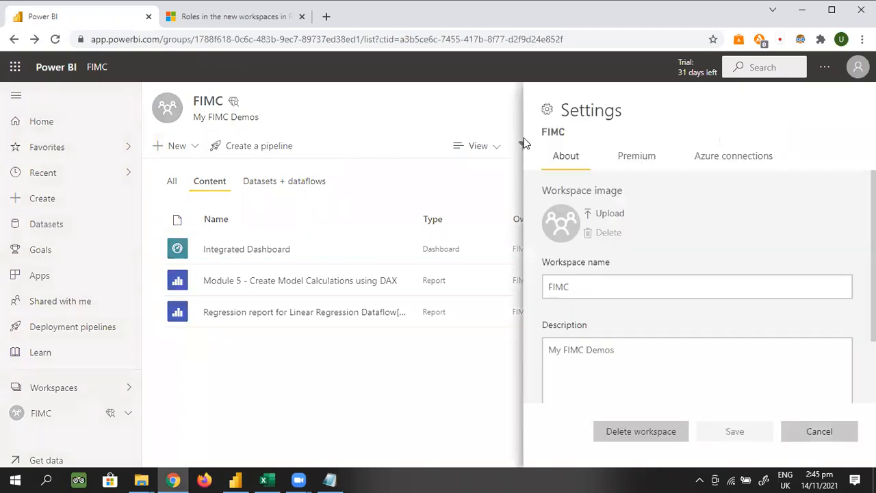
click(505, 114)
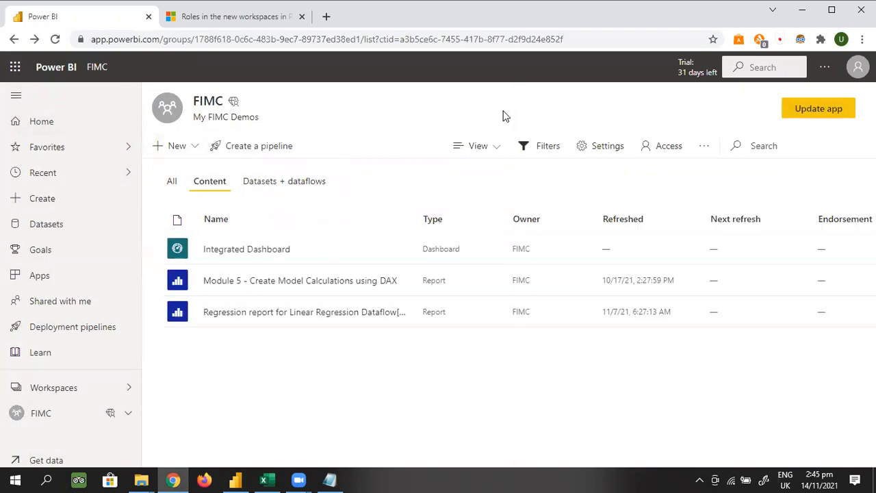
Step: Go to the Power BI service's Home page and locate the Manage gateways option among the general settings
click(825, 67)
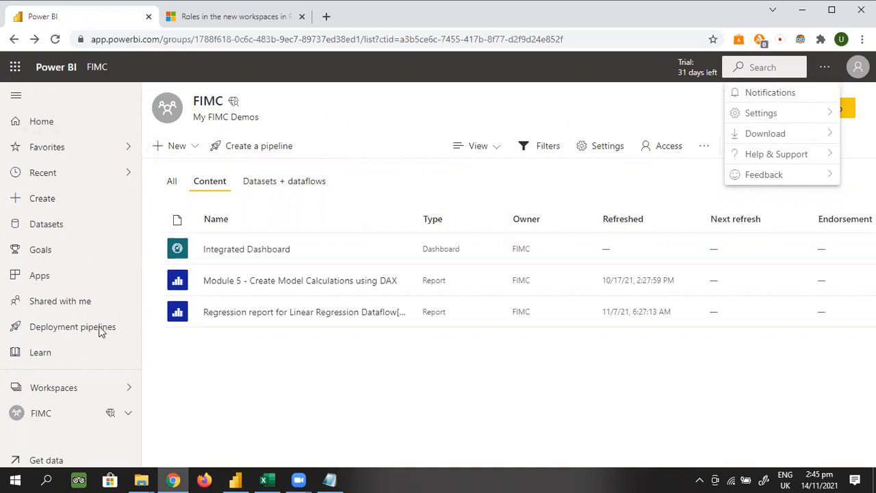
click(647, 100)
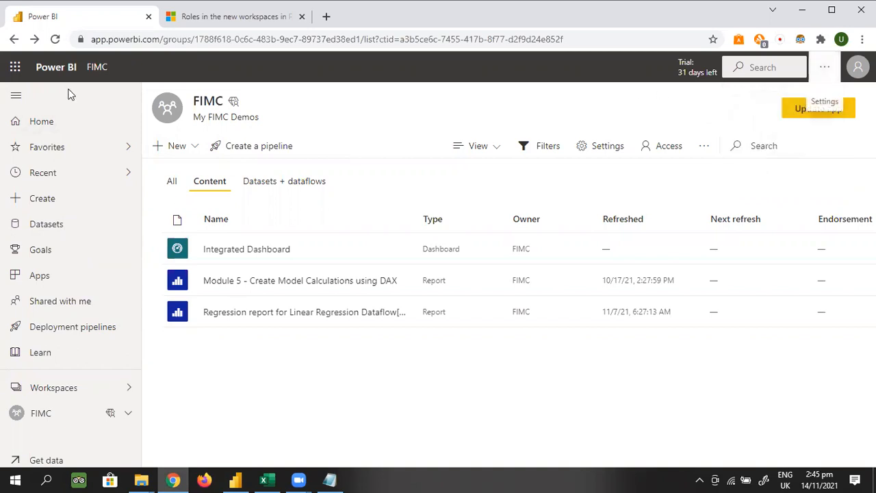
click(43, 124)
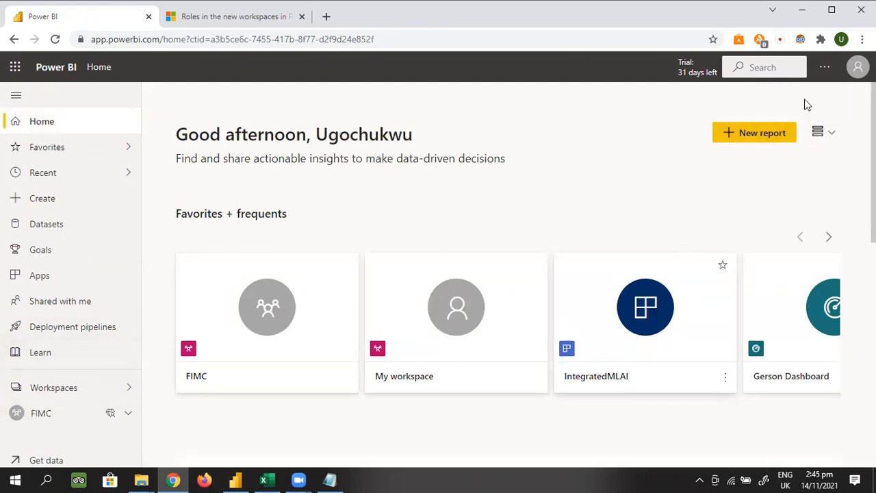
click(825, 68)
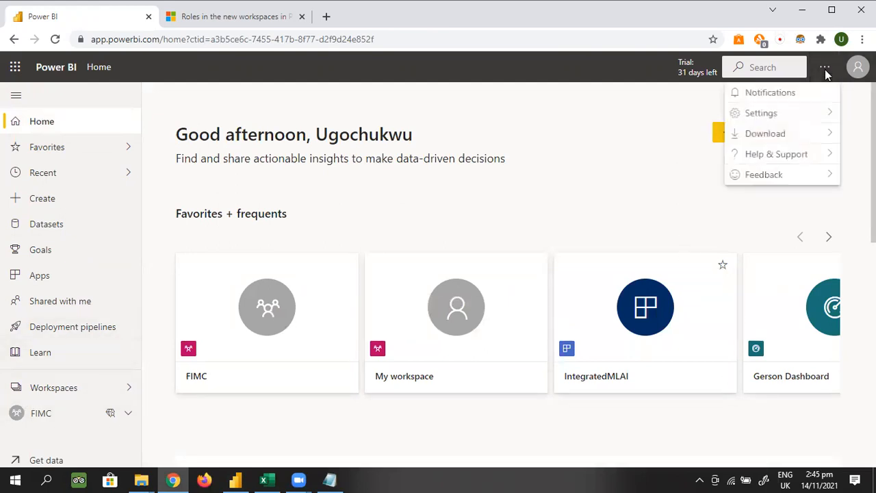
mouse_move(785, 125)
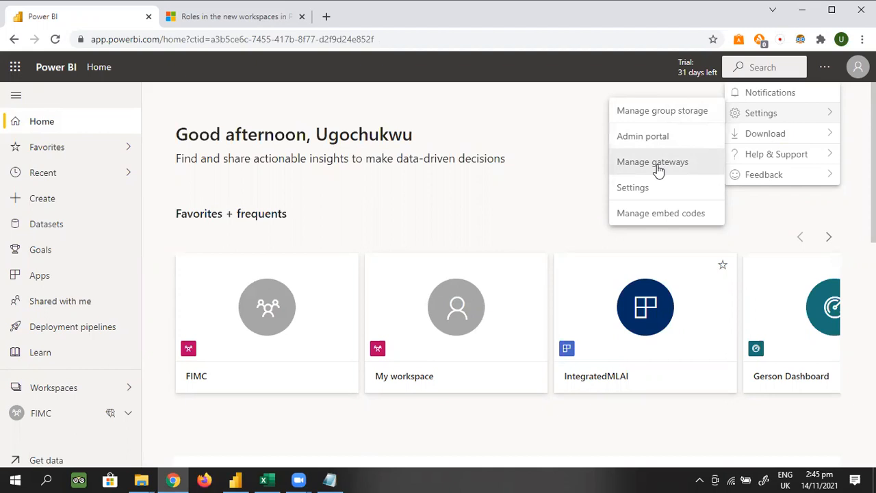
click(530, 180)
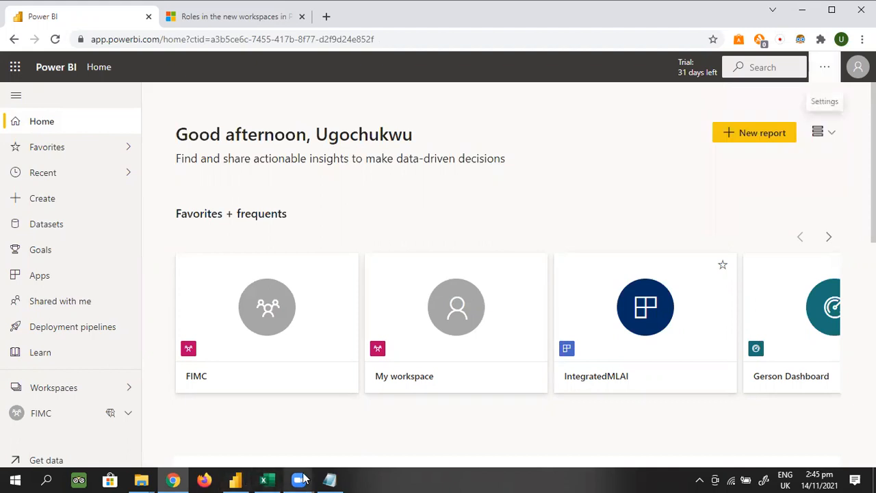
Step: Copy the "Use personal gateways in Power BI" link from the Notepad links file and load it in Chrome's existing Microsoft documentation page
click(330, 479)
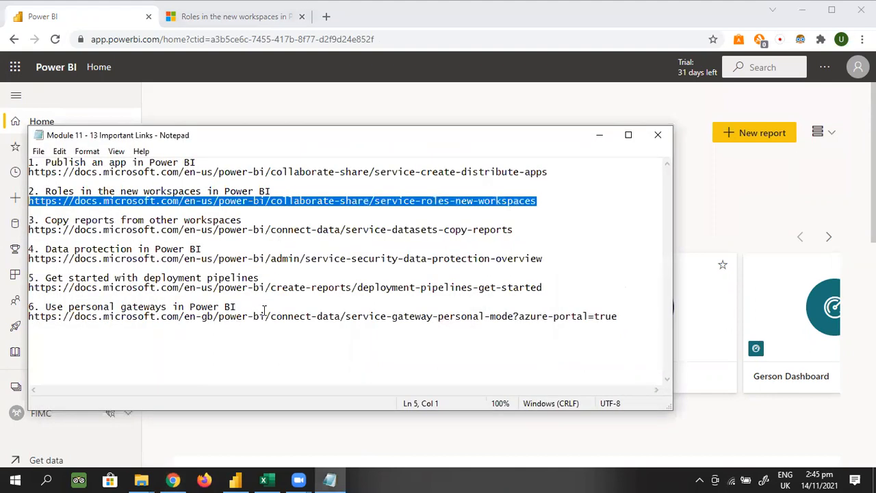
drag(57, 322, 657, 324)
key(ctrl+c)
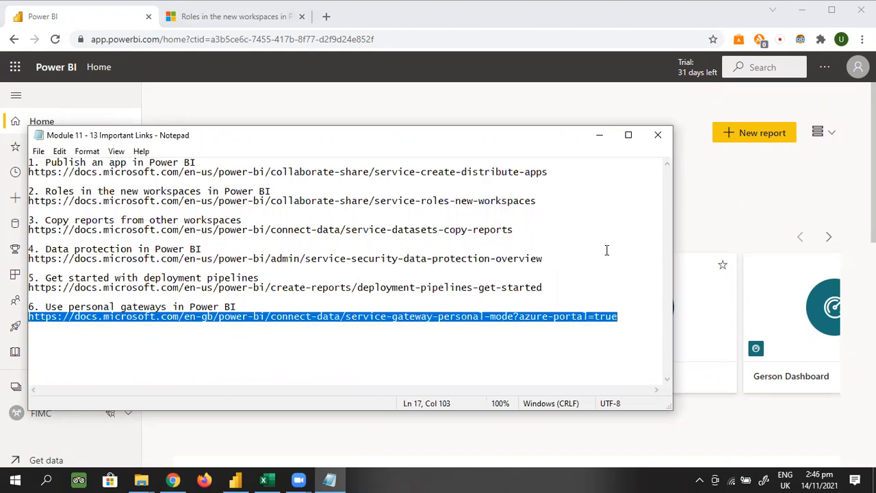
click(236, 16)
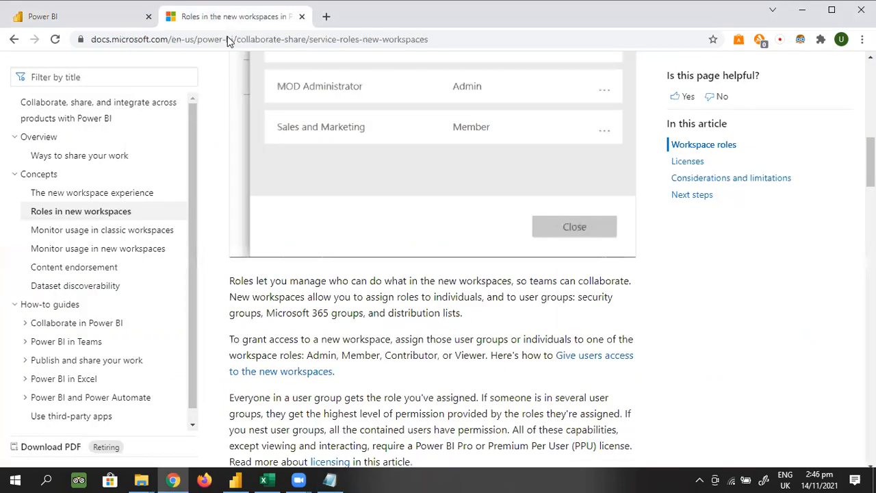
click(228, 39)
key(ctrl+v)
key(Return)
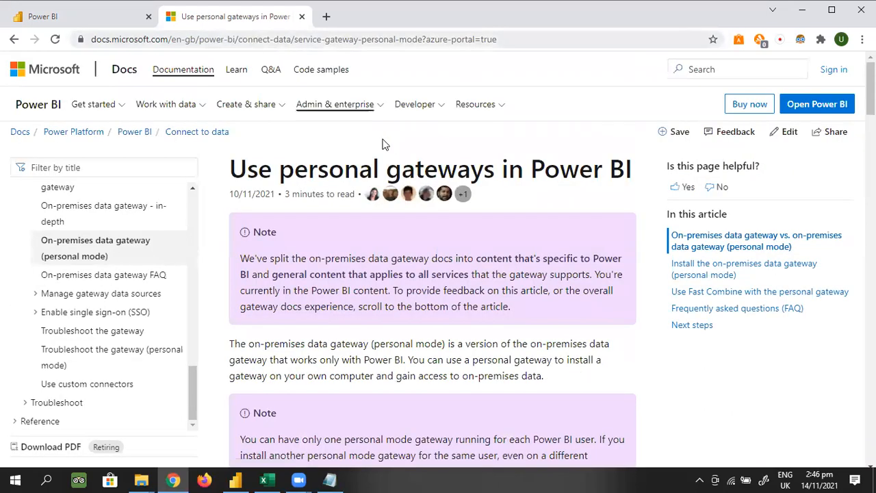
Step: Compare the standard and personal mode on-premises data gateways by supported cloud services, how they run, and the computer admin installation requirement
scroll(405, 200, down, 5)
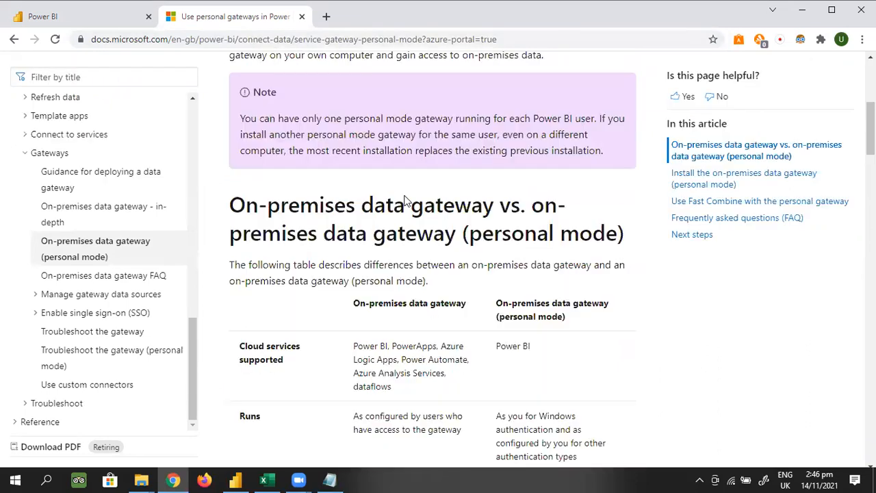
scroll(459, 178, down, 2)
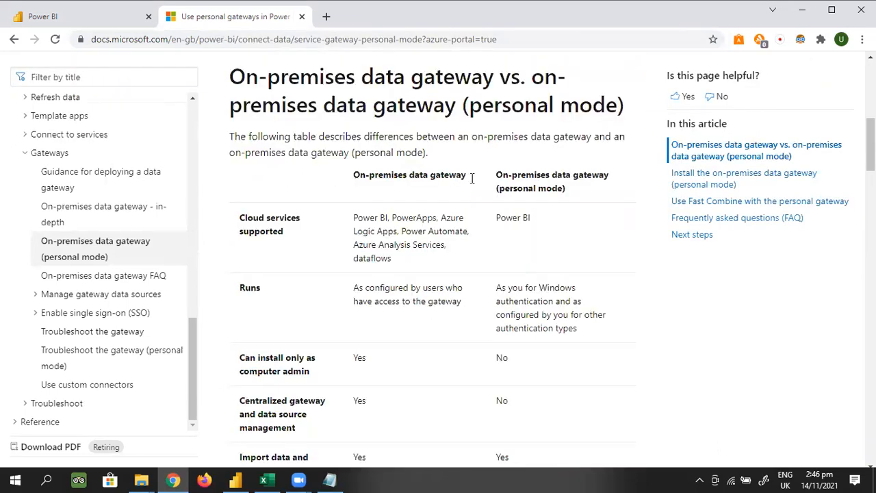
drag(567, 190, 352, 180)
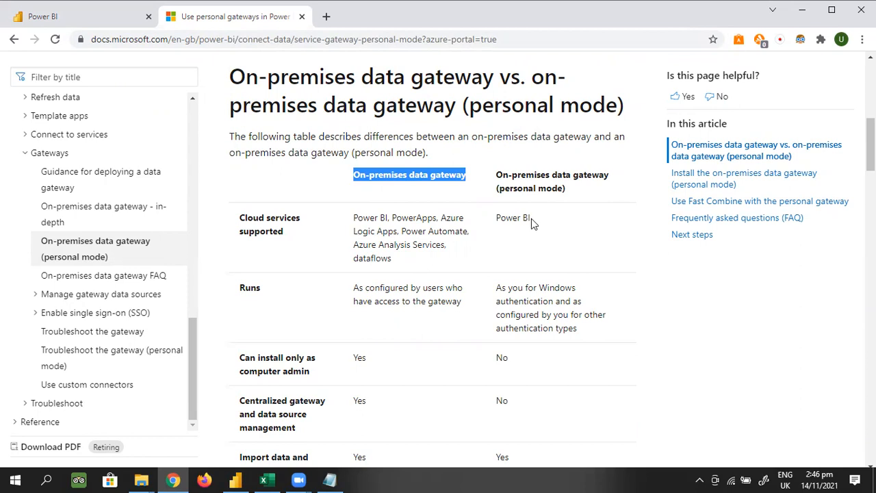
drag(539, 225, 494, 220)
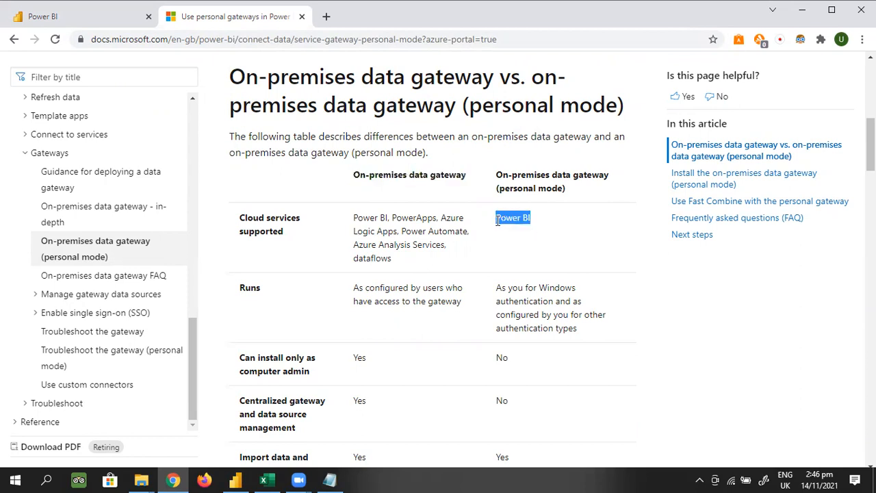
drag(393, 259, 356, 228)
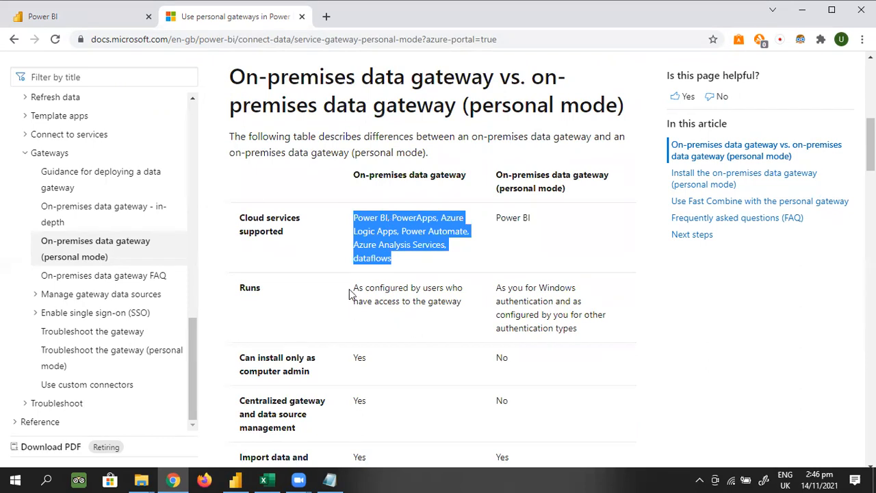
triple_click(402, 291)
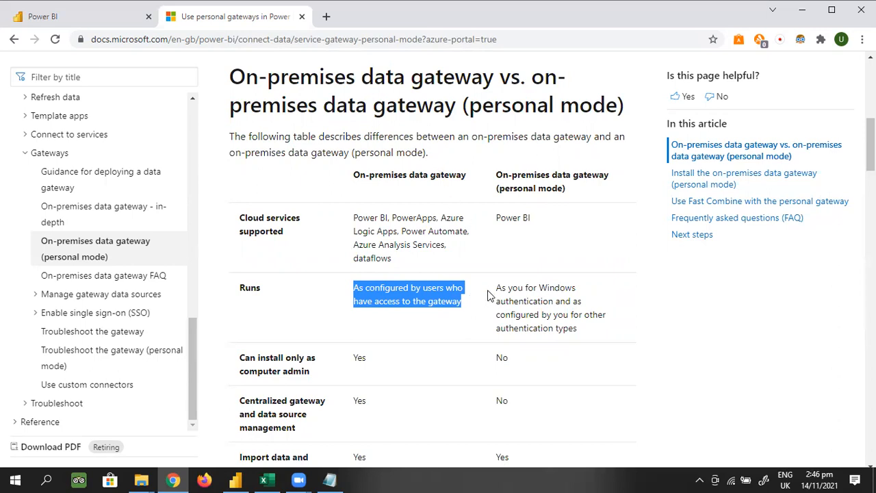
drag(502, 288, 580, 340)
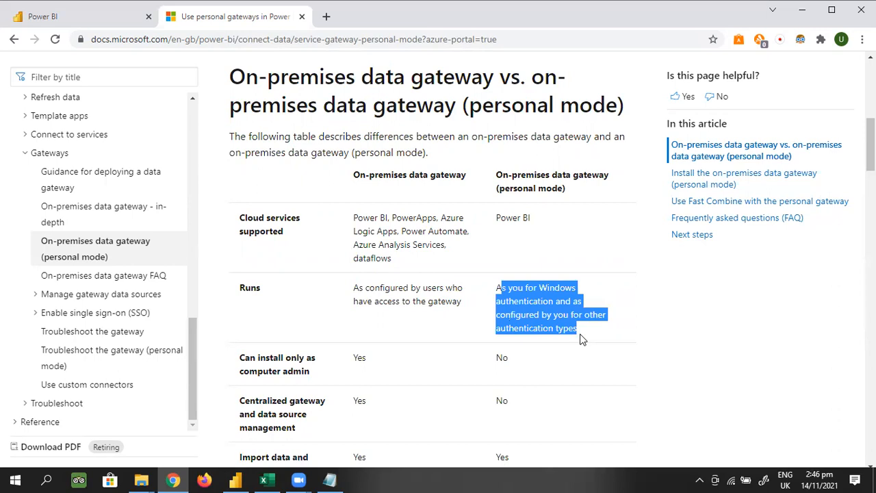
click(594, 325)
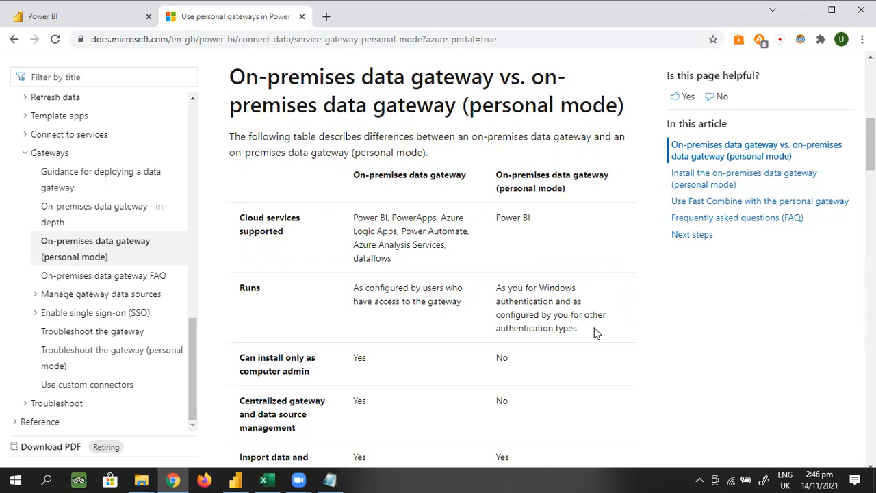
scroll(436, 319, down, 2)
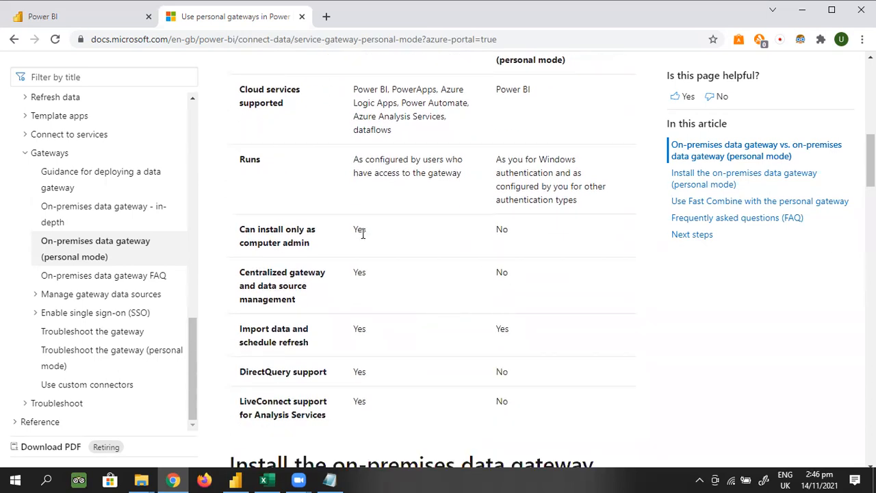
drag(367, 232, 352, 236)
drag(494, 230, 510, 230)
scroll(388, 280, down, 2)
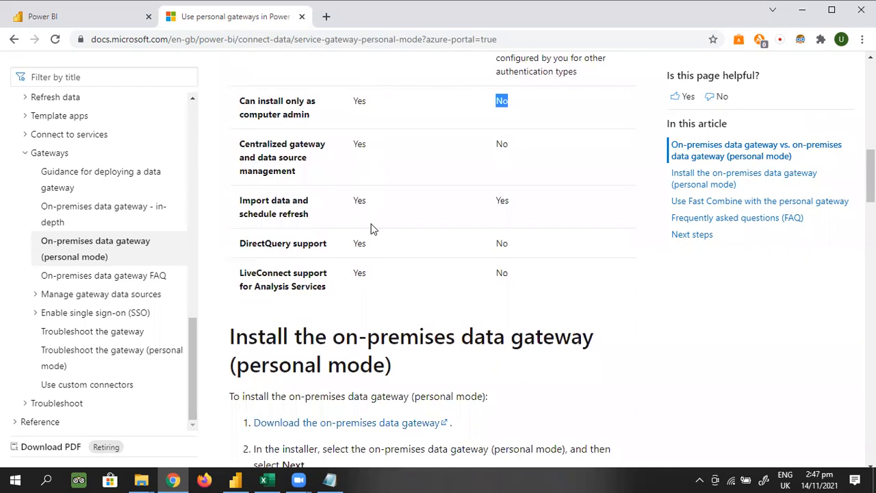
Step: Review the article's installation instructions for the on-premises data gateway (personal mode), including the download and gateway type selection
scroll(372, 228, down, 5)
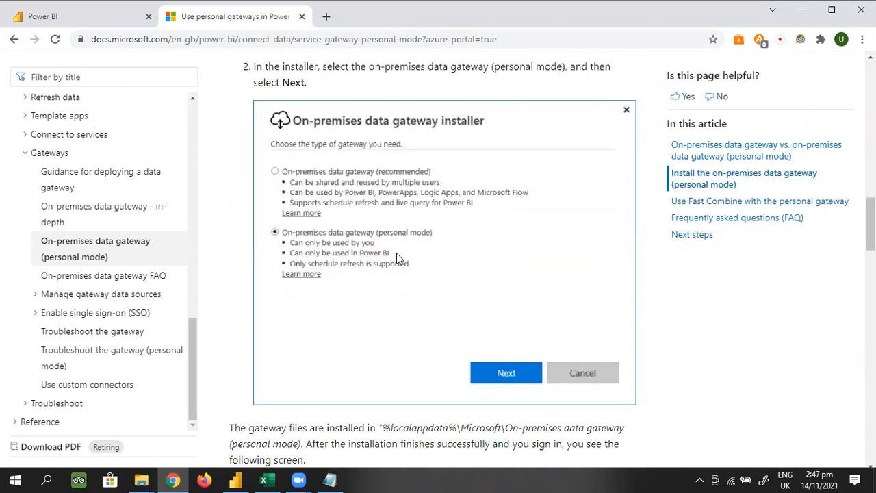
scroll(398, 246, down, 1)
scroll(401, 239, down, 3)
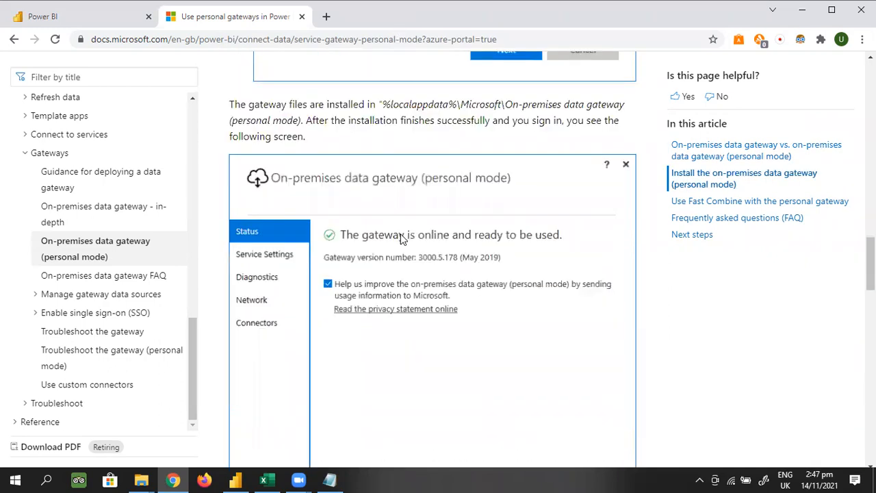
scroll(401, 239, up, 4)
scroll(401, 236, up, 5)
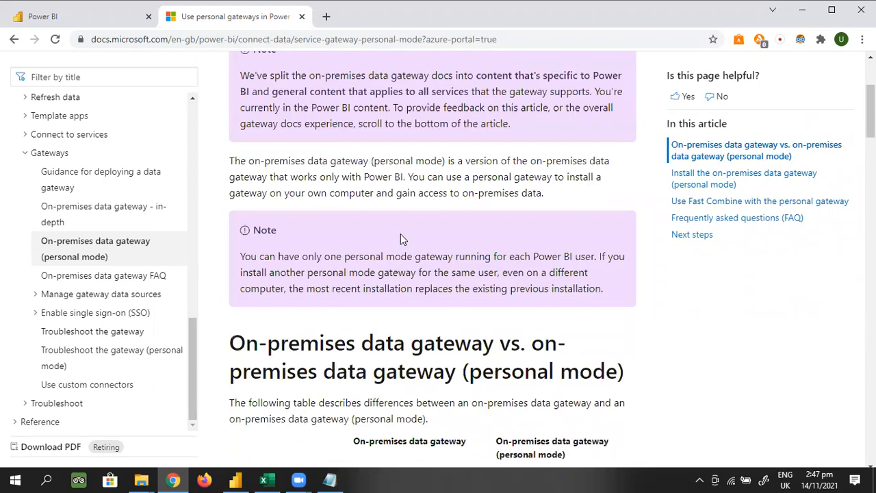
scroll(402, 235, down, 5)
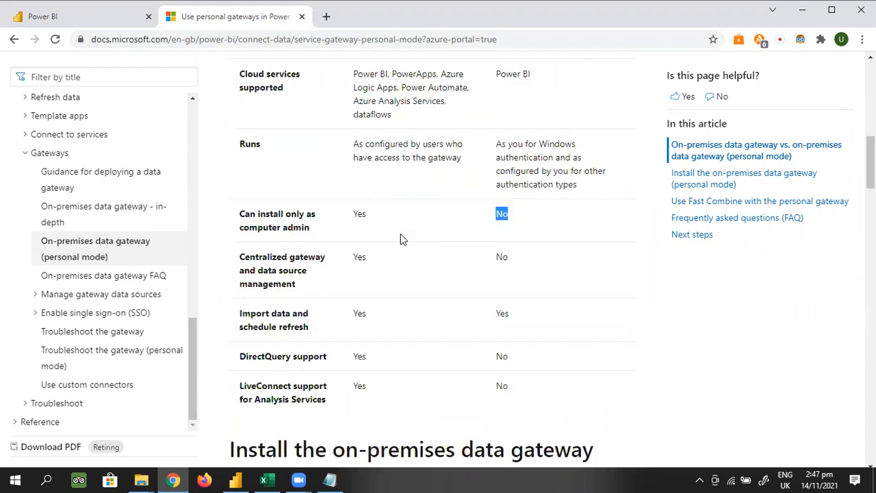
scroll(402, 238, down, 5)
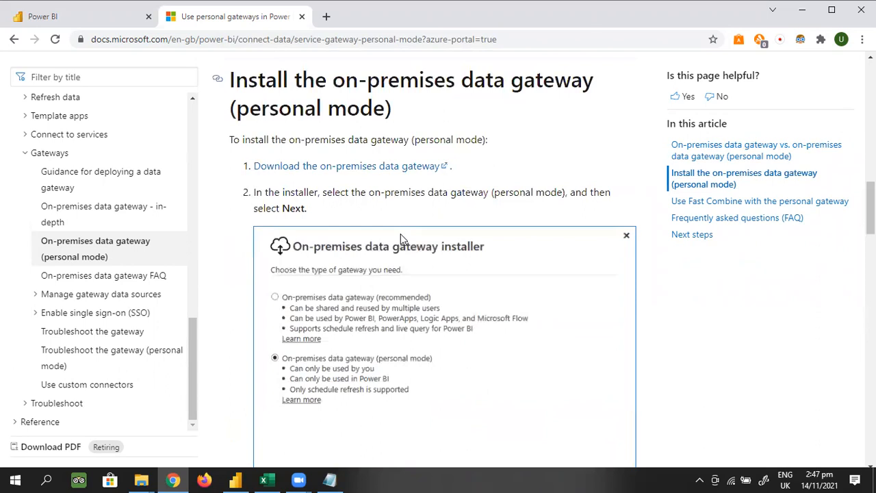
Step: Finish viewing the gateway installer instructions, return to Power BI Home, and locate the Data Gateway download and Manage gateways options
scroll(402, 239, down, 2)
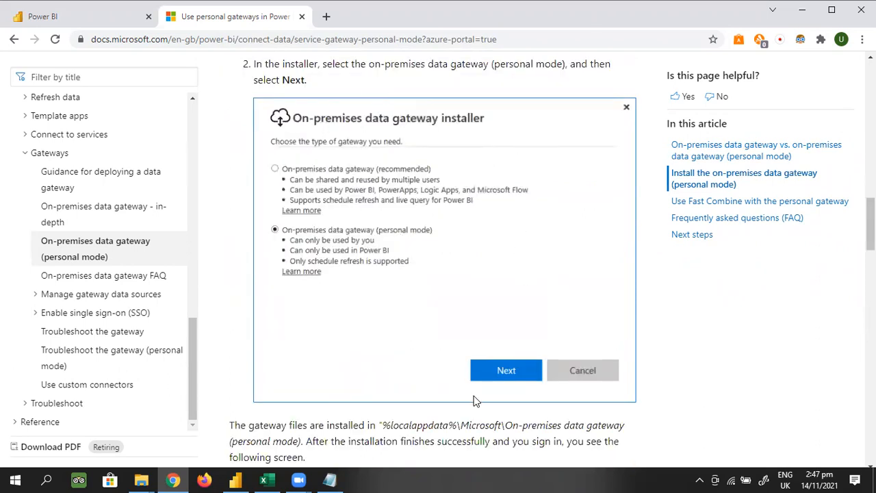
mouse_move(237, 479)
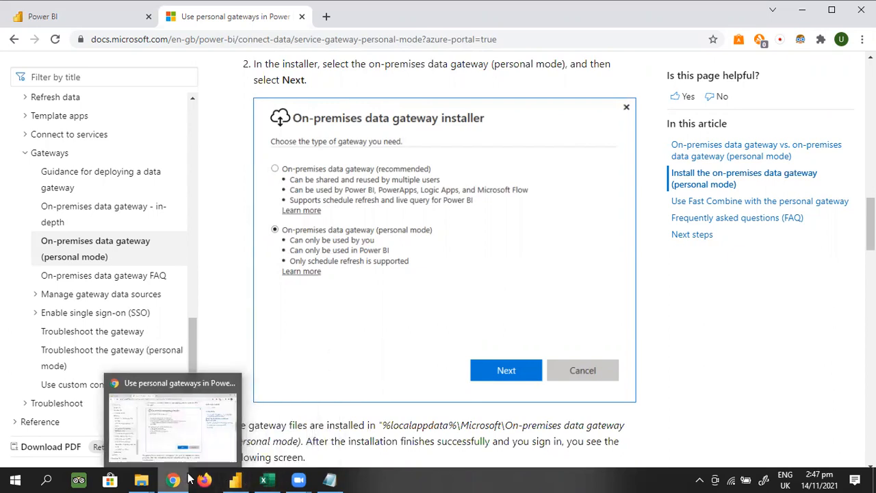
click(76, 14)
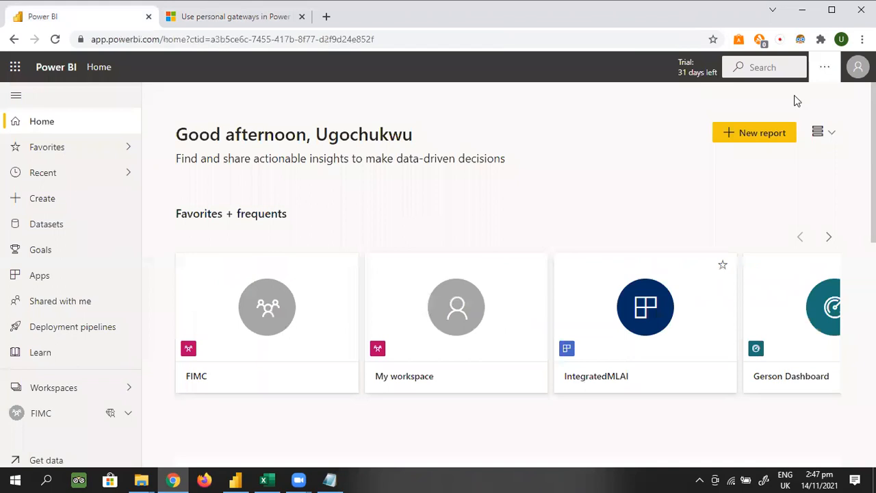
click(824, 68)
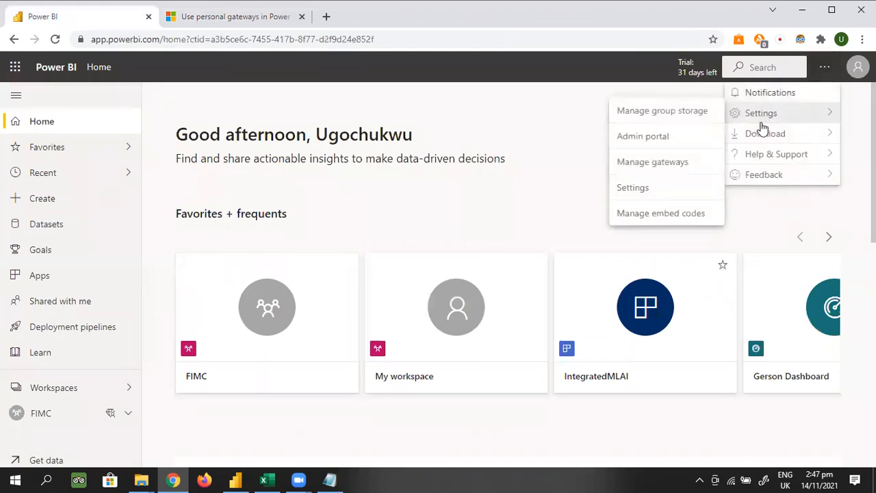
mouse_move(759, 133)
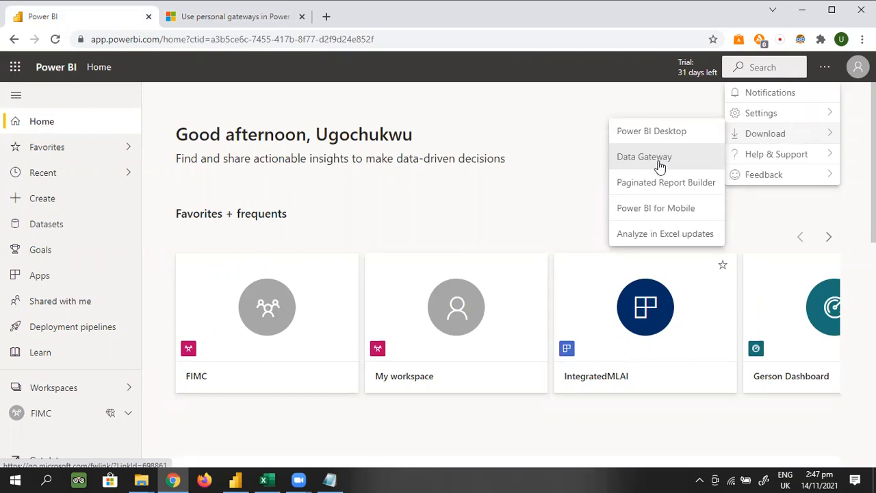
mouse_move(792, 114)
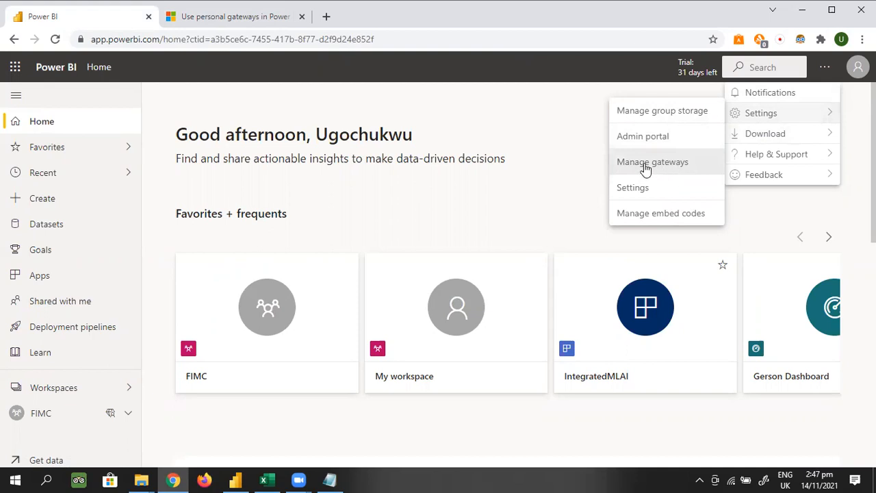
click(545, 167)
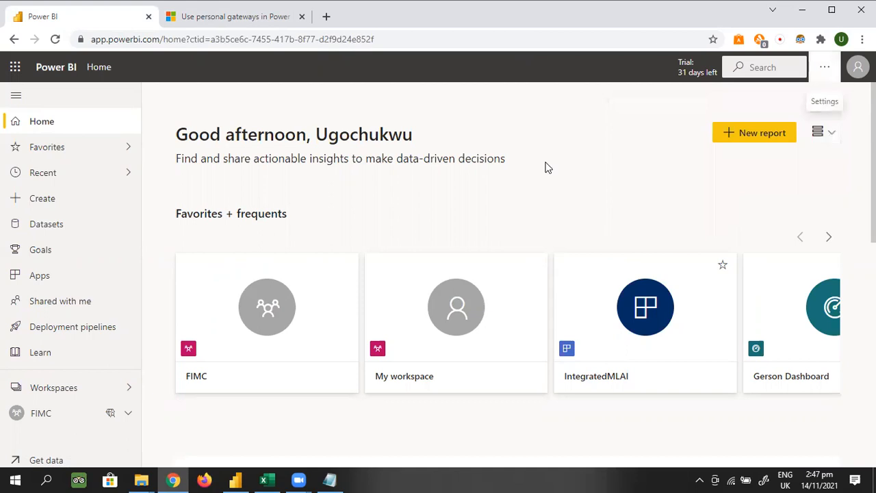
Step: Look through the recent items on the Home page and check the available actions for Toy Workspace
scroll(575, 181, down, 1)
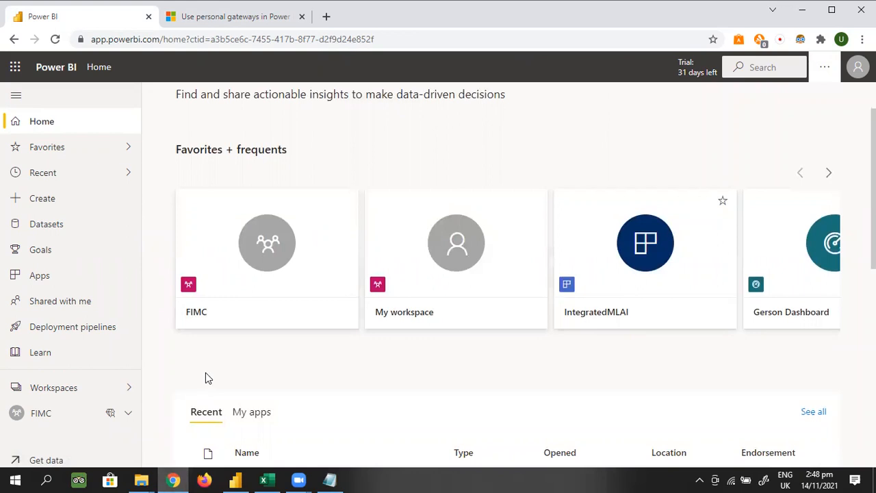
scroll(207, 379, down, 3)
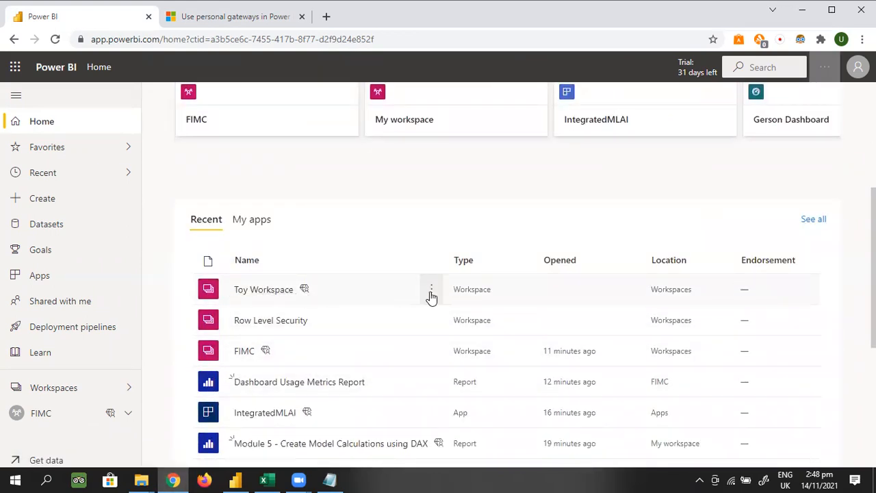
click(431, 290)
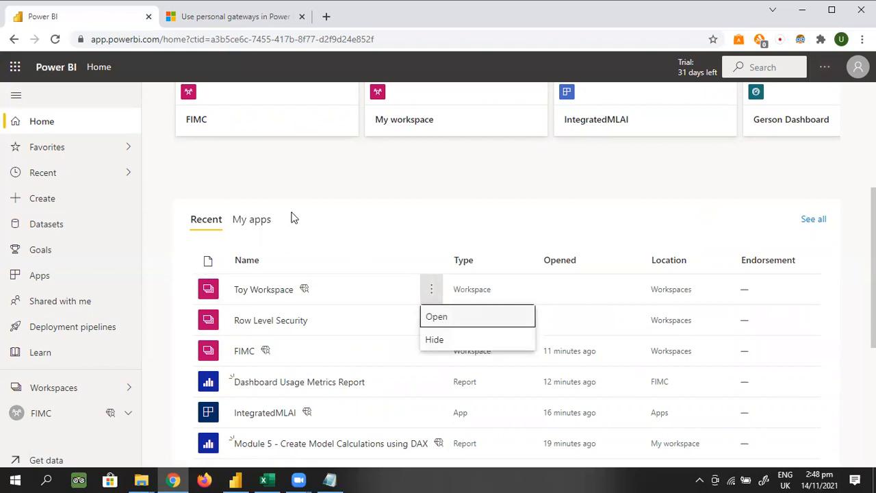
click(320, 214)
scroll(293, 250, down, 2)
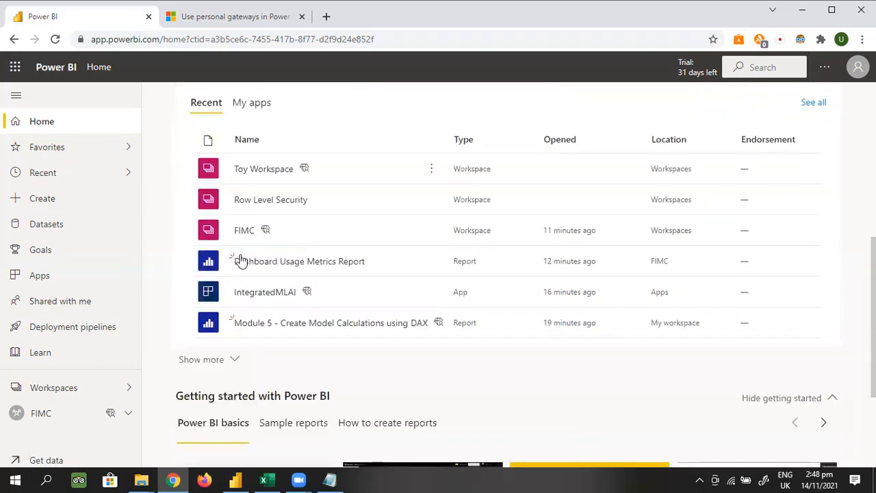
scroll(219, 263, down, 1)
scroll(195, 268, up, 6)
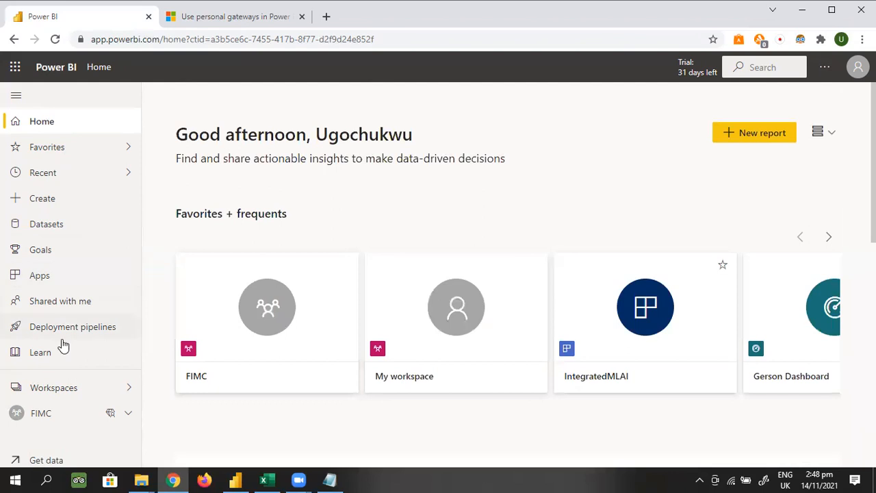
Step: Open My workspace and check which types of new content can be created there
click(51, 394)
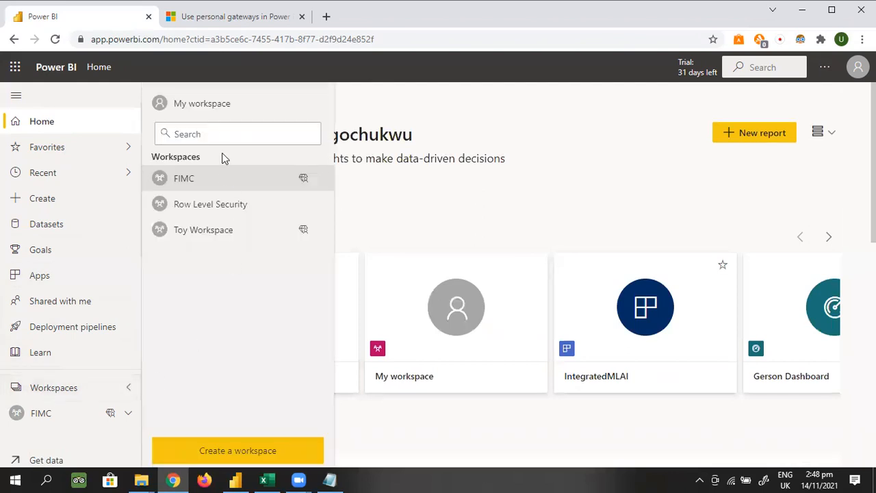
click(213, 104)
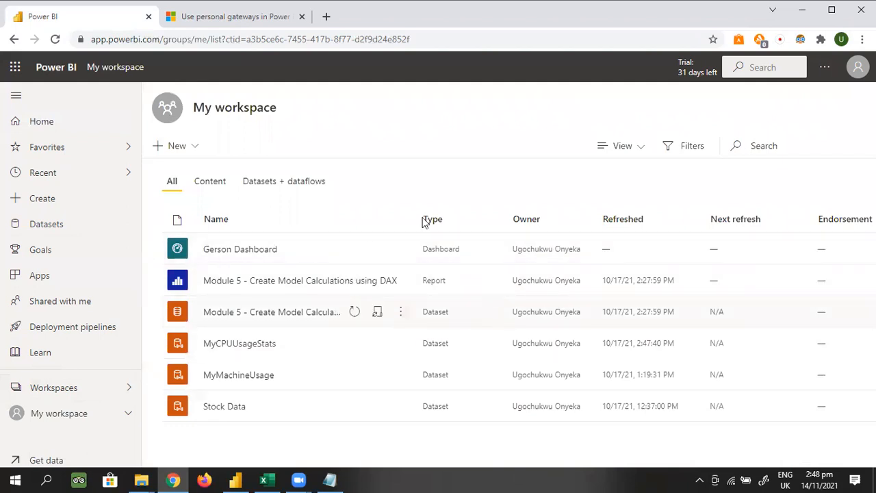
click(178, 146)
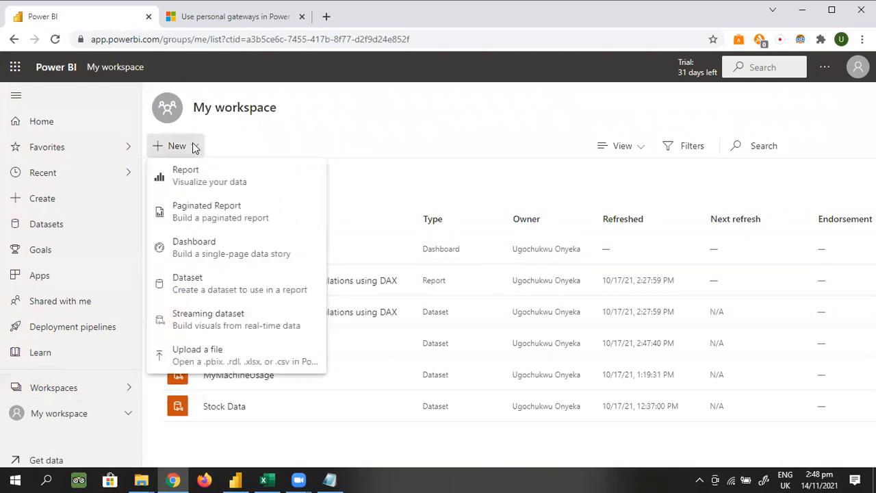
click(337, 147)
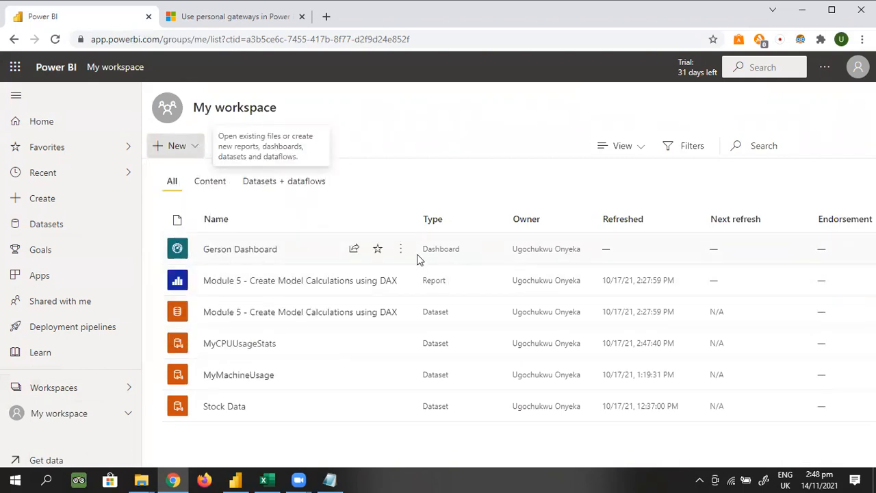
Step: Check the dashboard's available actions and the general settings options, and review the dashboard's own settings, including Q&A, Comments and Dashboard tile flow
click(407, 252)
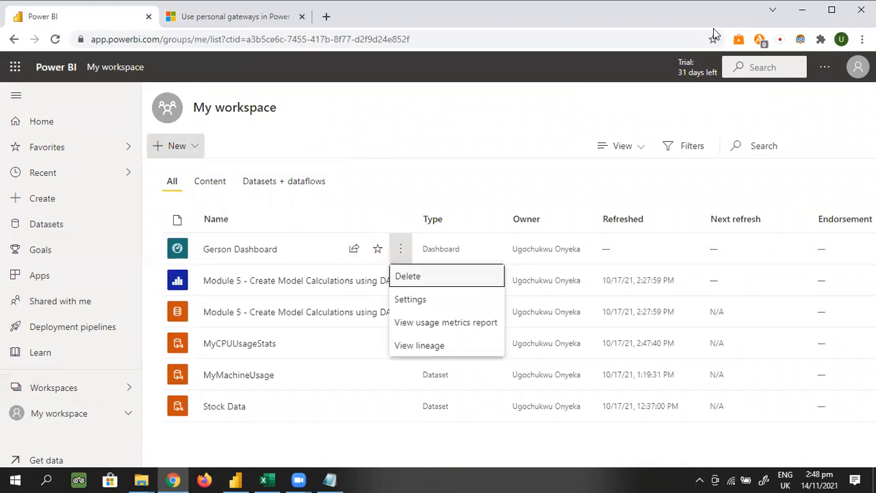
click(824, 68)
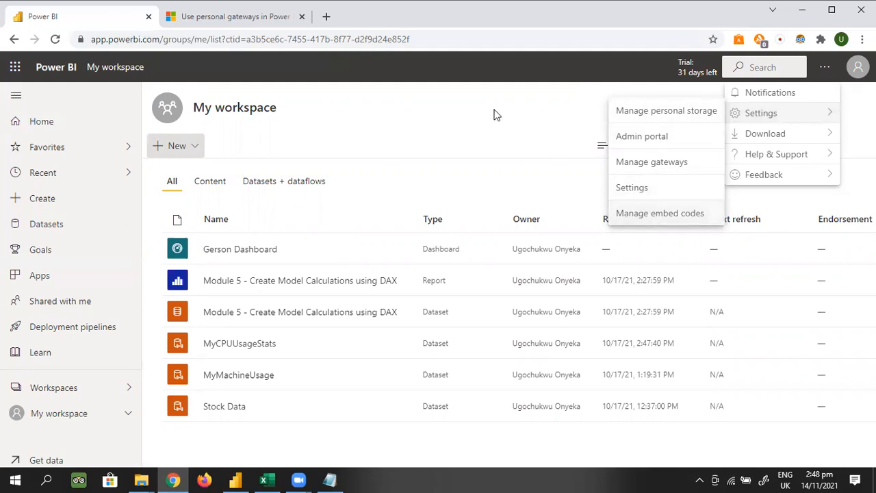
key(Escape)
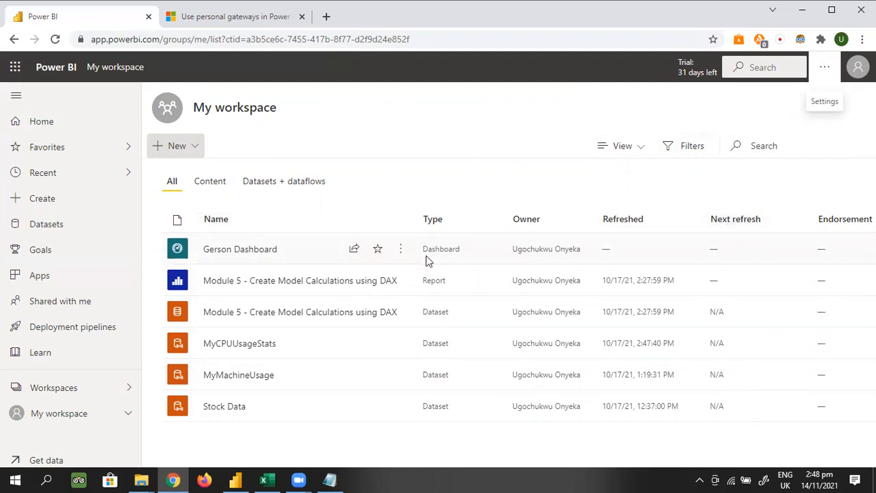
click(401, 251)
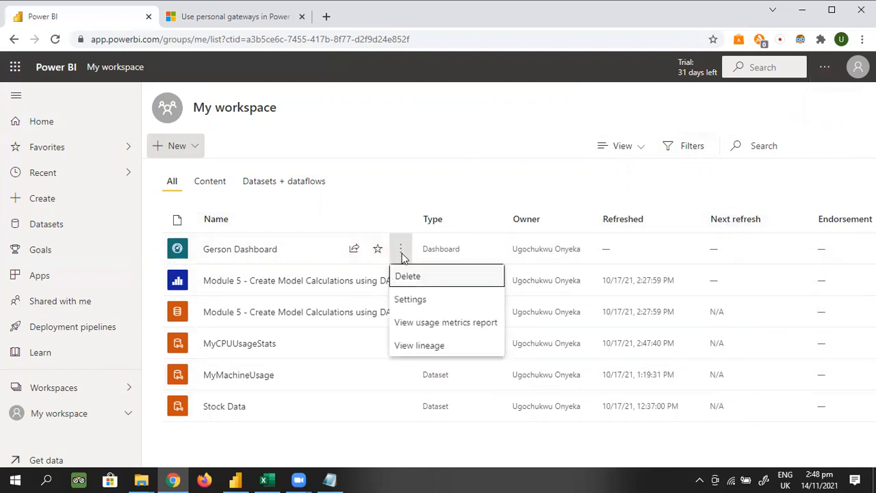
click(410, 300)
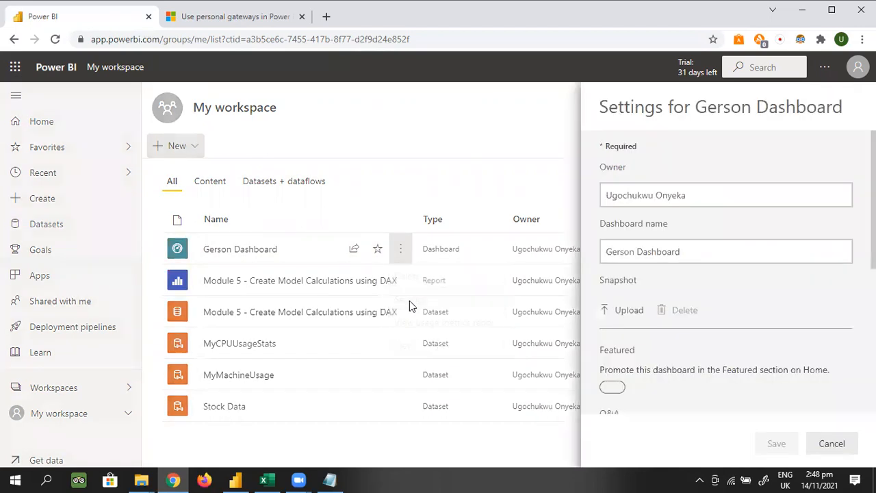
scroll(747, 249, down, 4)
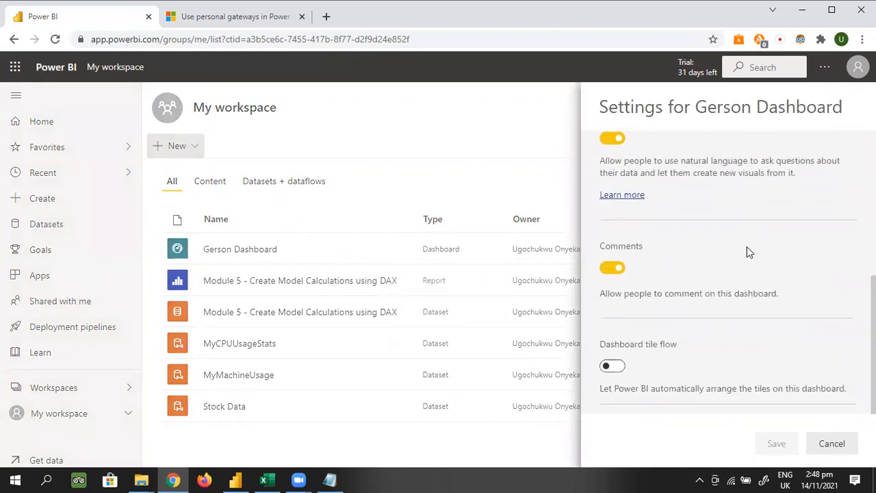
click(397, 127)
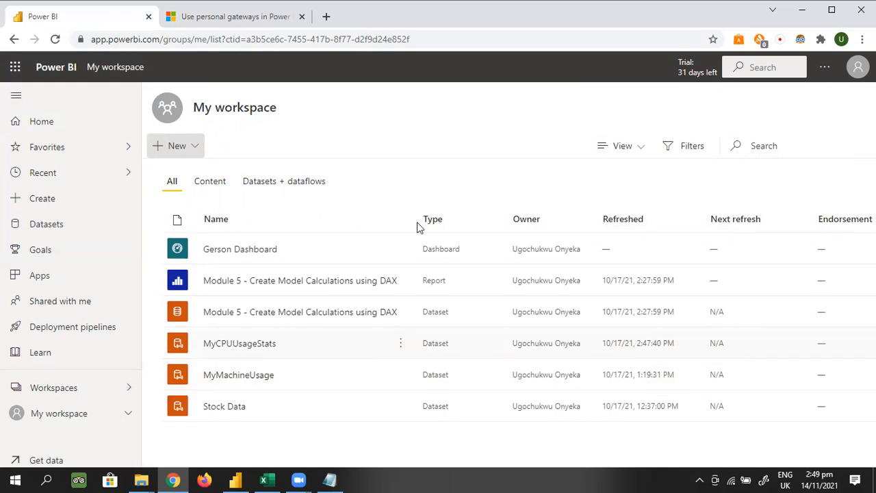
Step: List My workspace's datasets and dataflows and open the "Module 5 - Create Model Calculations using DAX" dataset
click(254, 191)
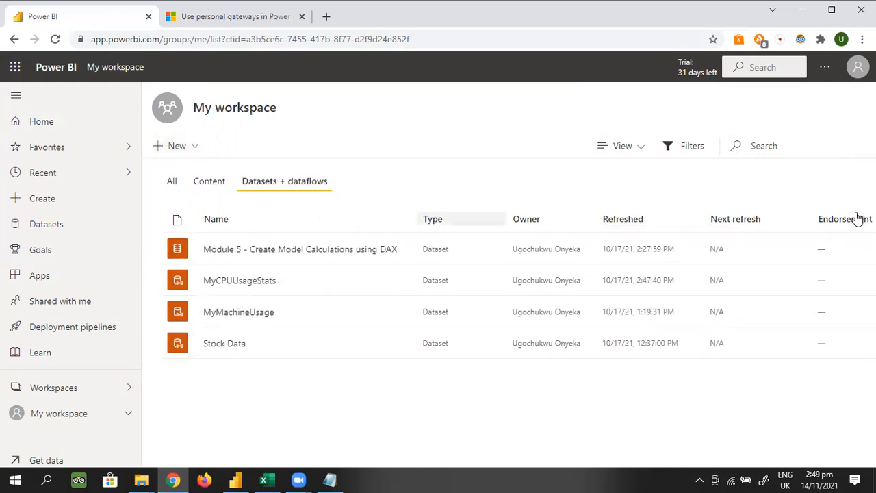
click(265, 252)
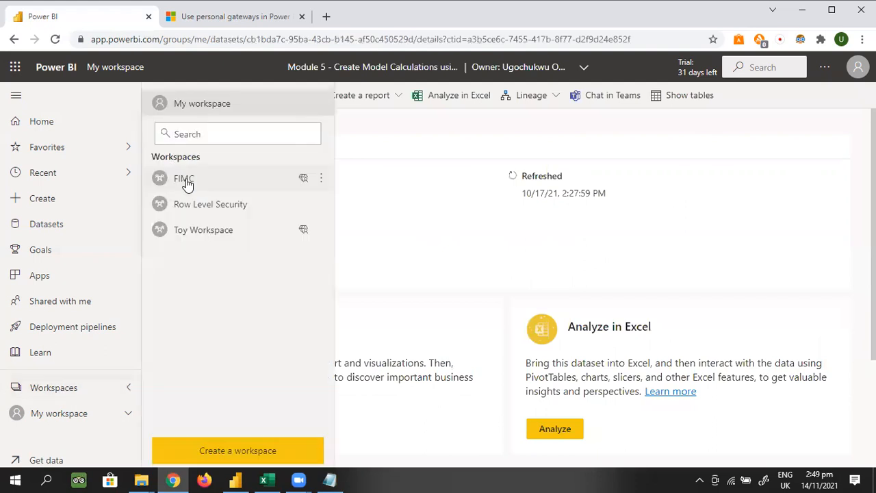
Step: Go to the FIMC workspace's datasets and dataflows and view the refresh history of Linear Regression Dataflow
click(179, 179)
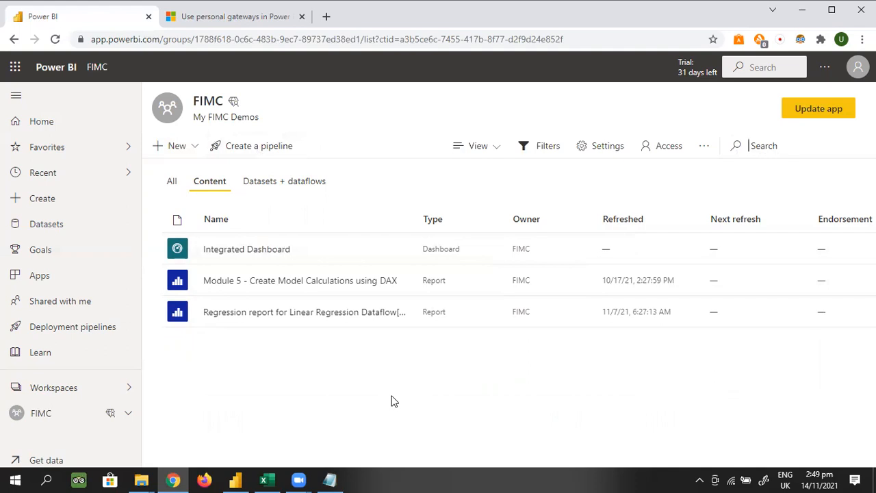
click(278, 186)
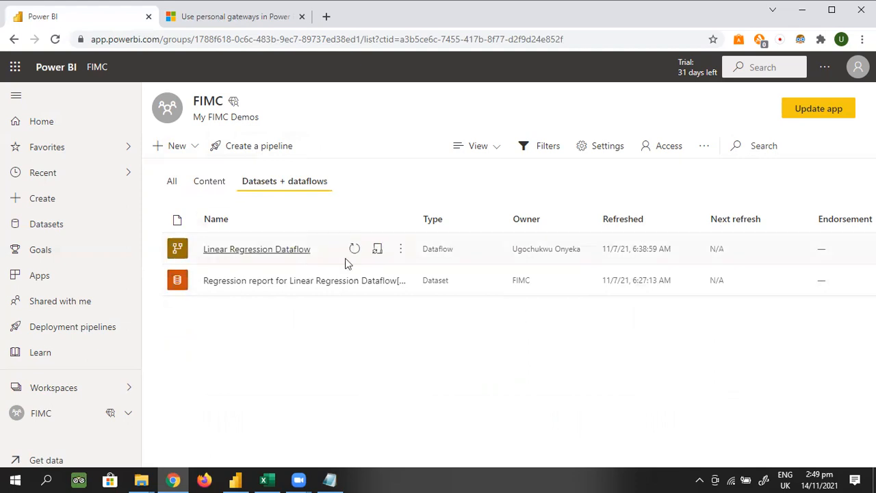
click(401, 251)
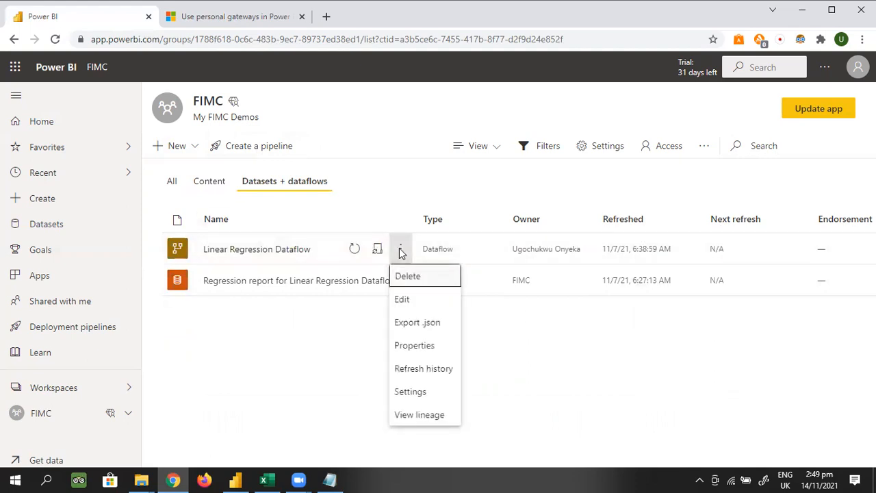
click(424, 370)
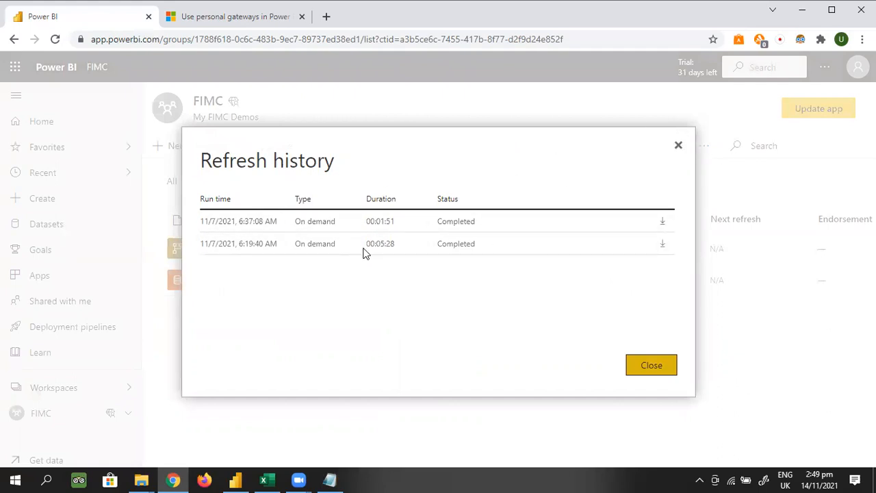
click(678, 148)
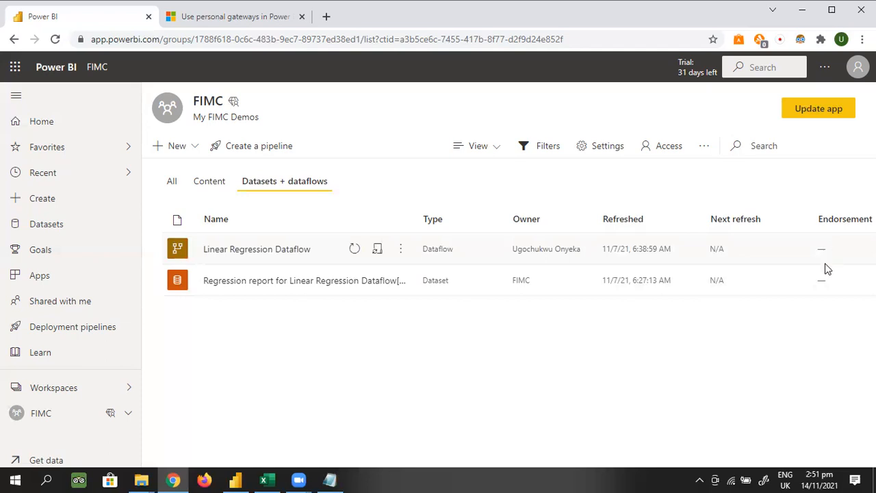
Step: View the general Power BI settings page with its Privacy Settings, and return to the FIMC workspace
click(825, 71)
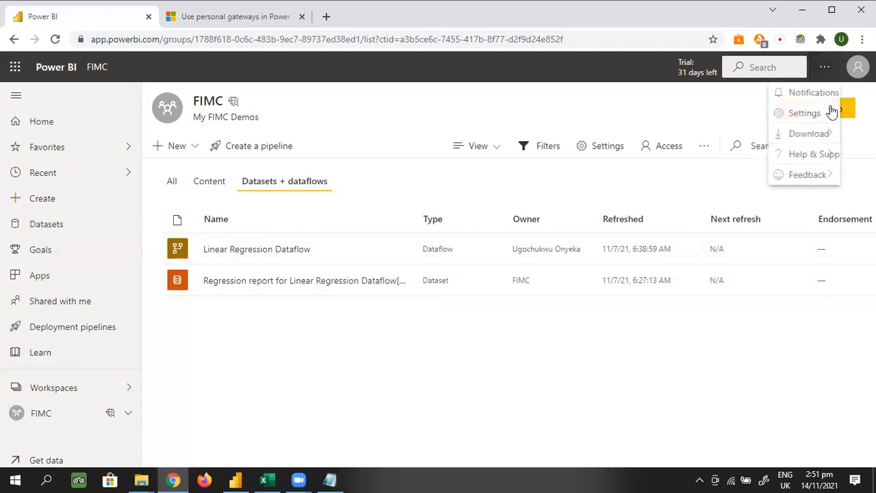
mouse_move(829, 112)
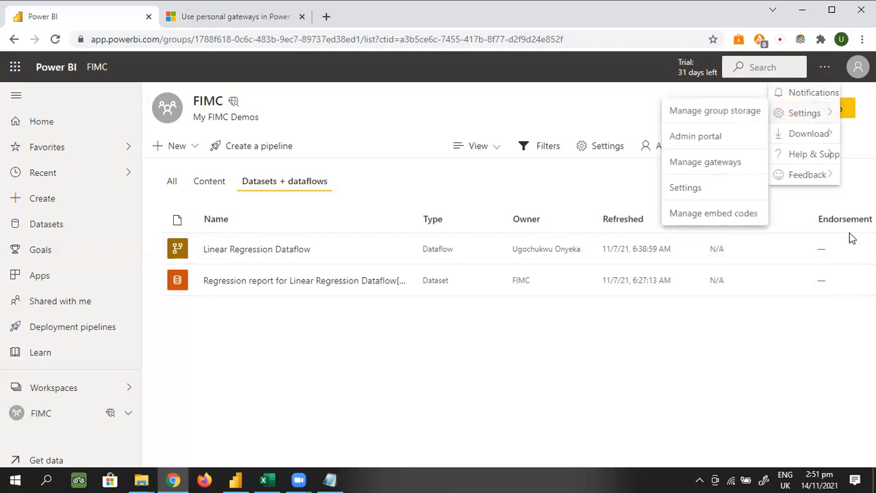
click(685, 187)
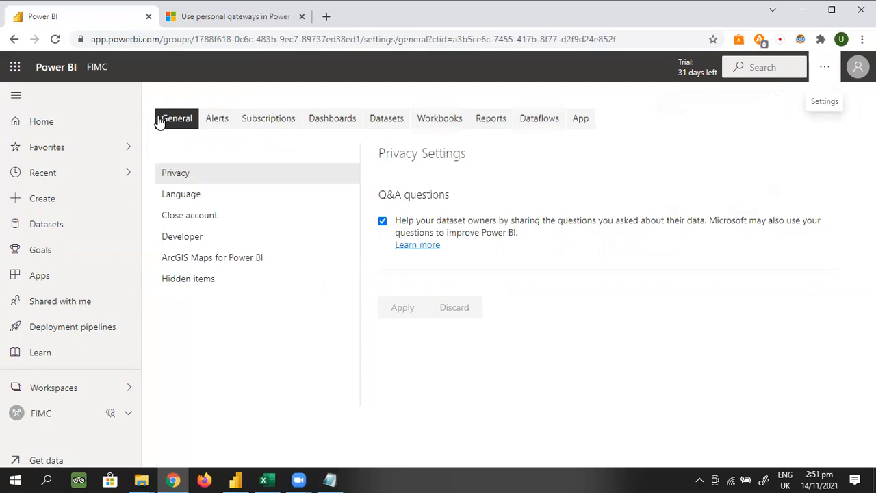
click(14, 39)
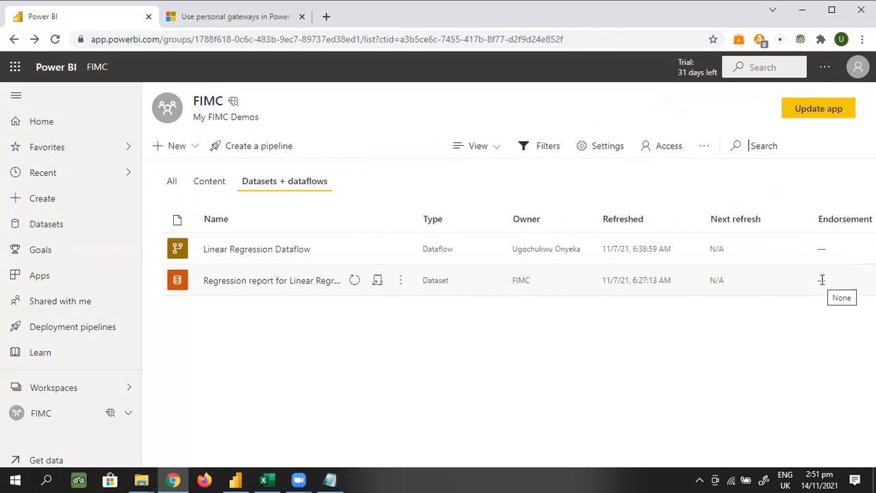
click(827, 70)
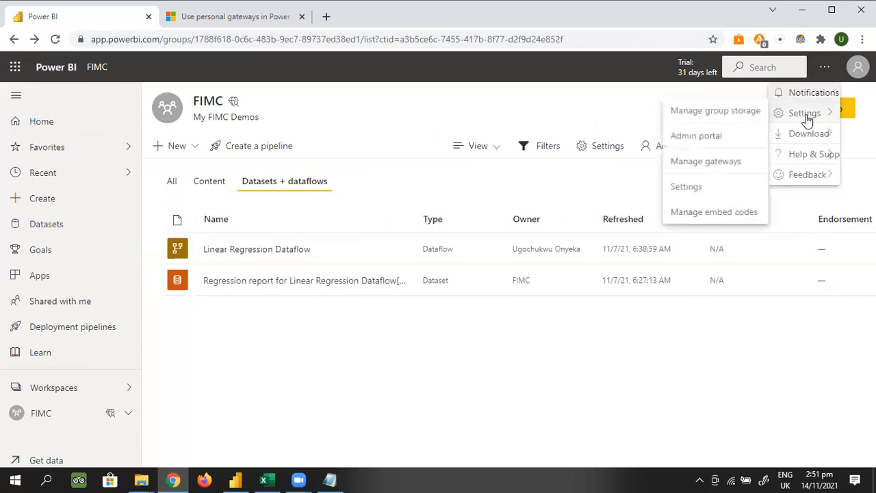
click(684, 187)
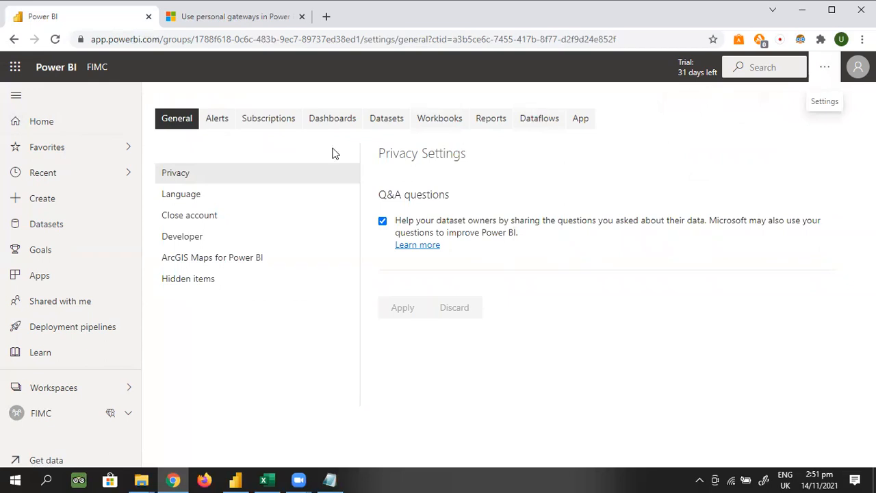
click(381, 126)
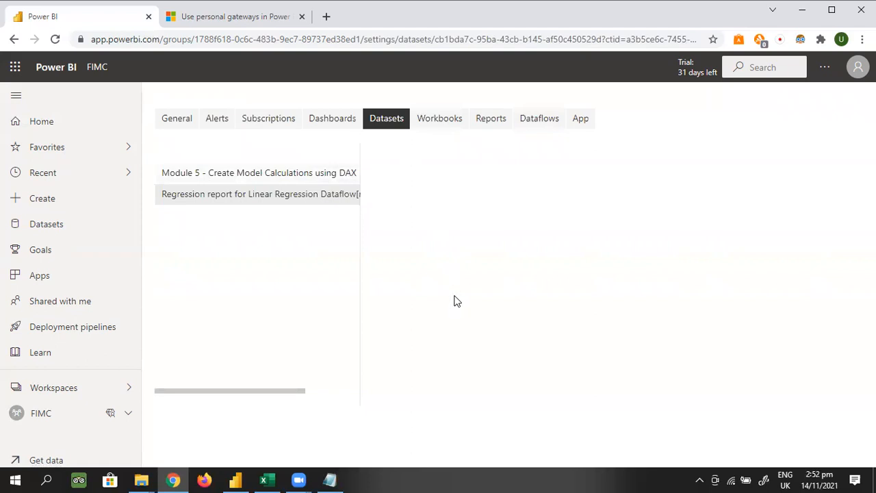
click(58, 126)
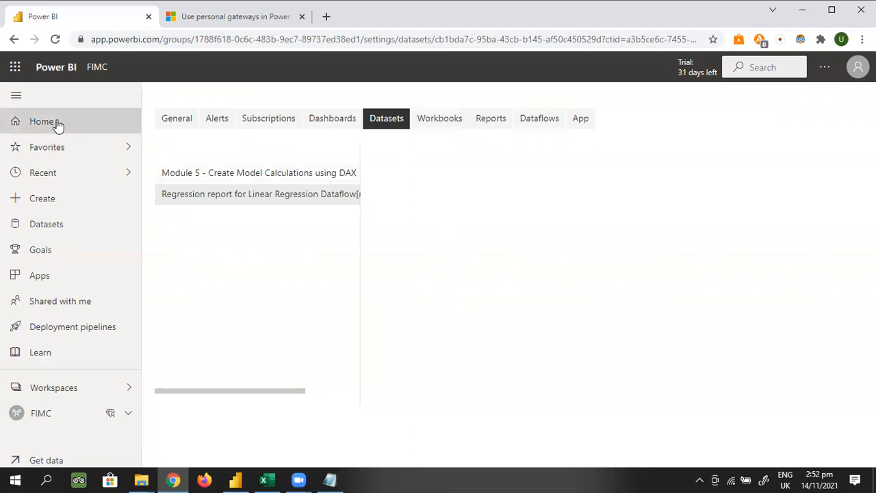
Step: Open the dataset settings for the Regression report for Linear Regression Dataflow
click(825, 76)
mouse_move(817, 116)
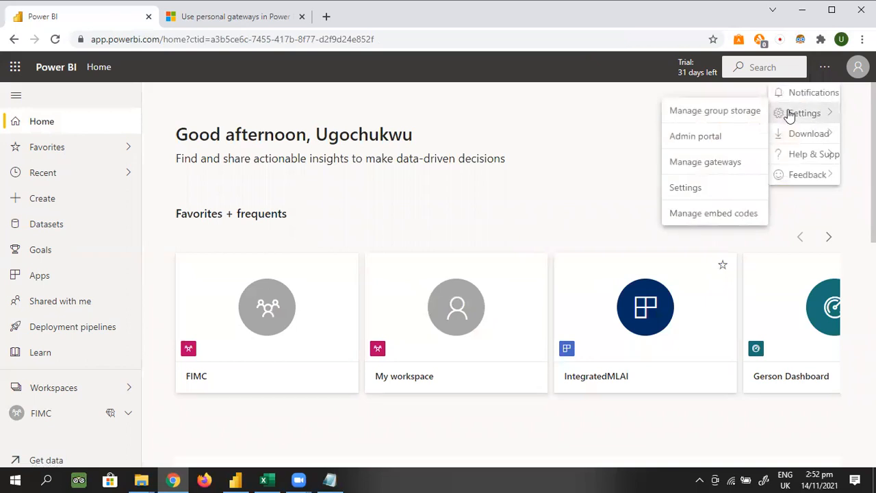
click(709, 192)
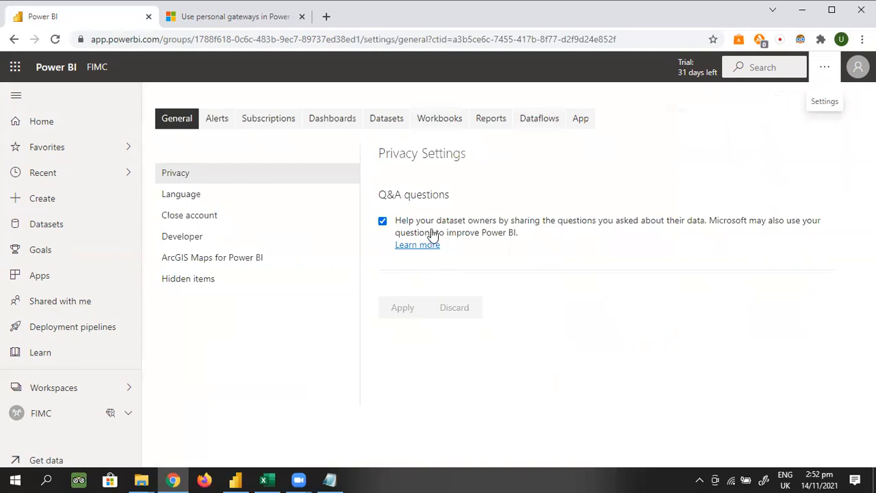
click(397, 127)
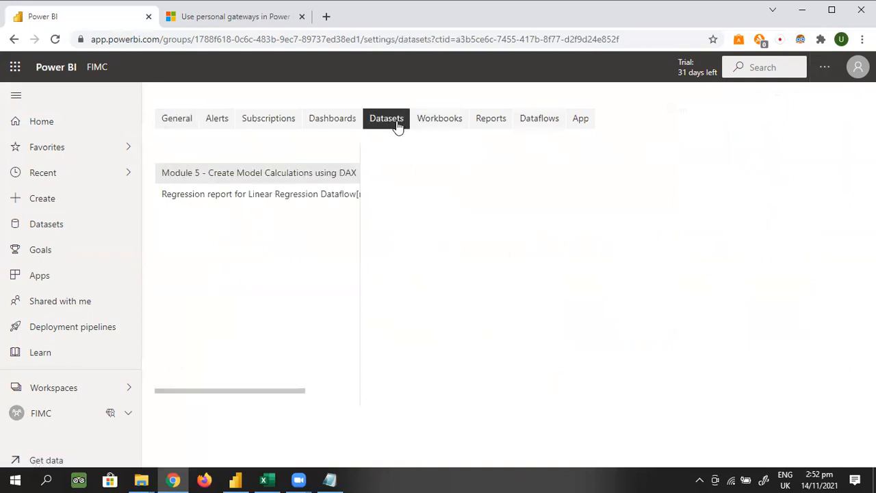
click(232, 198)
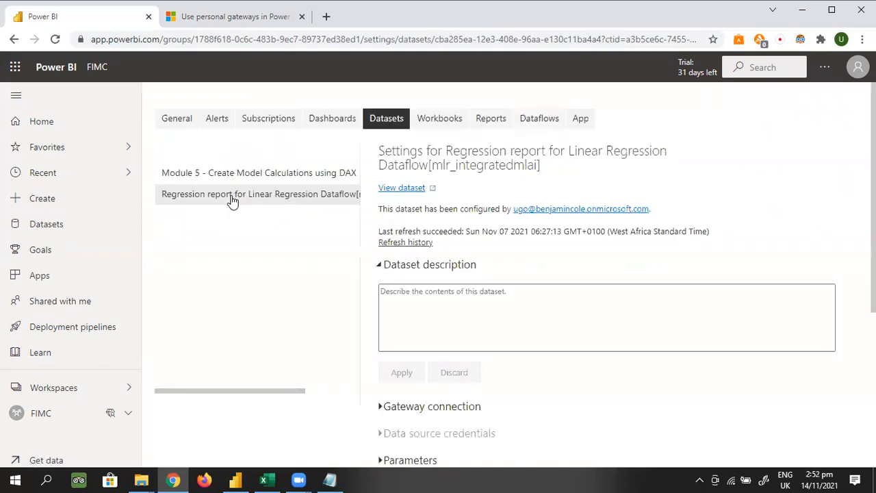
Step: Review the regression report dataset's settings sections, expand Endorsement and discovery, and select the Promoted option
scroll(483, 227, down, 4)
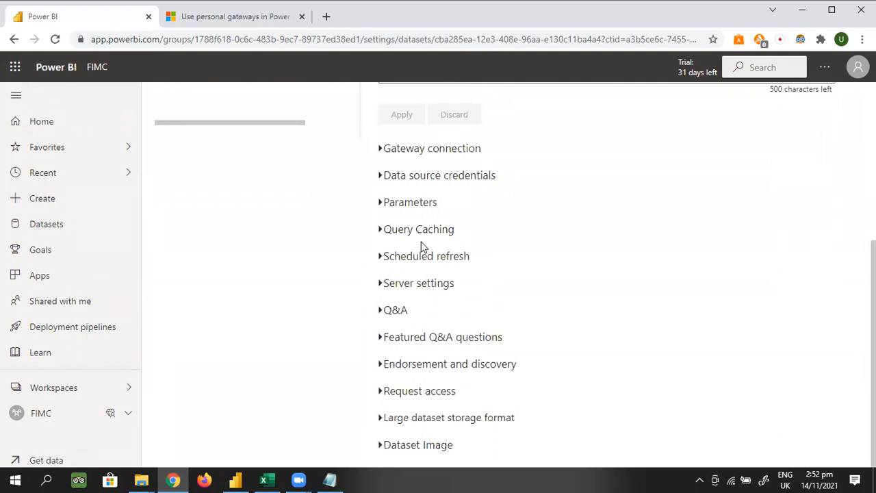
scroll(417, 226, up, 3)
scroll(417, 222, up, 1)
scroll(417, 222, down, 1)
scroll(418, 222, up, 1)
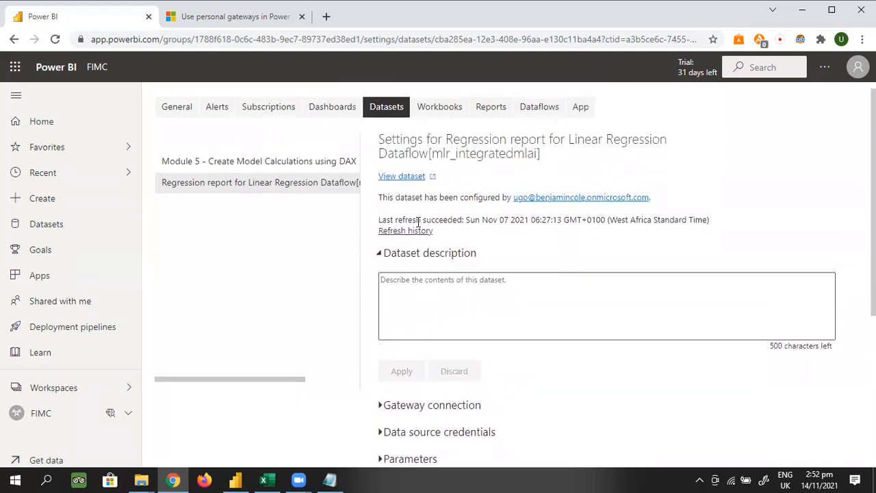
scroll(418, 223, down, 4)
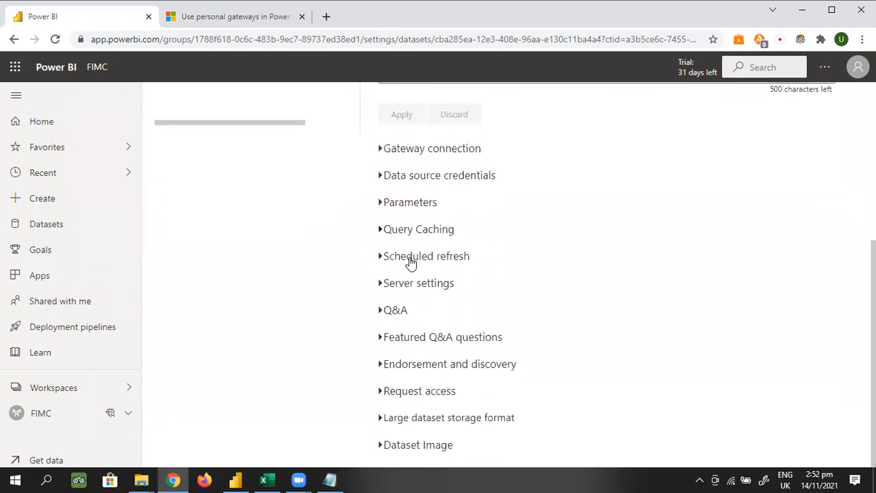
click(381, 365)
scroll(506, 335, down, 1)
scroll(519, 326, down, 2)
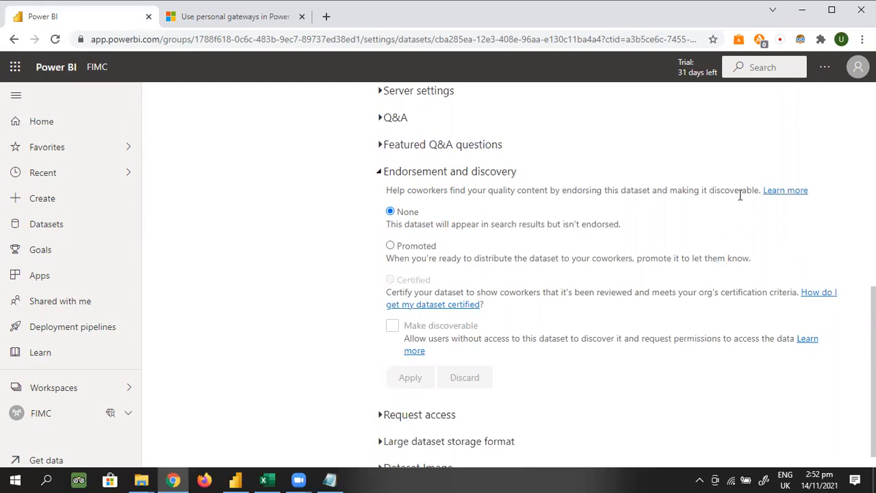
click(390, 247)
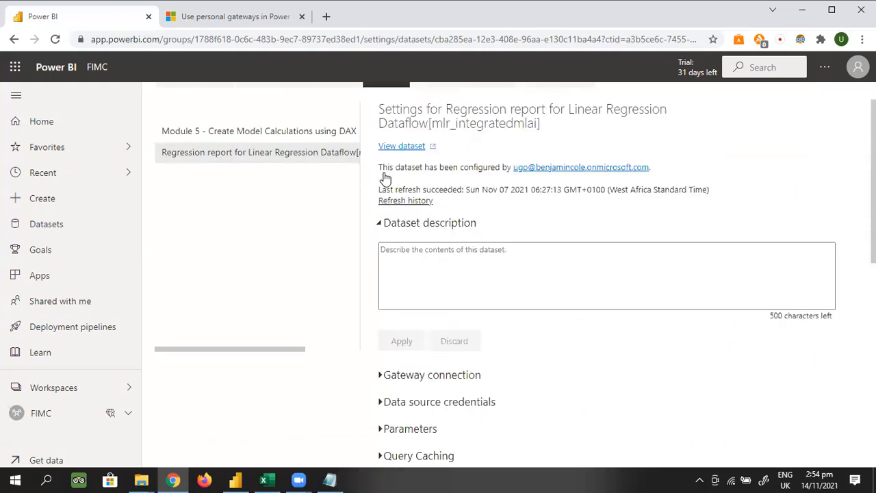
scroll(386, 177, up, 1)
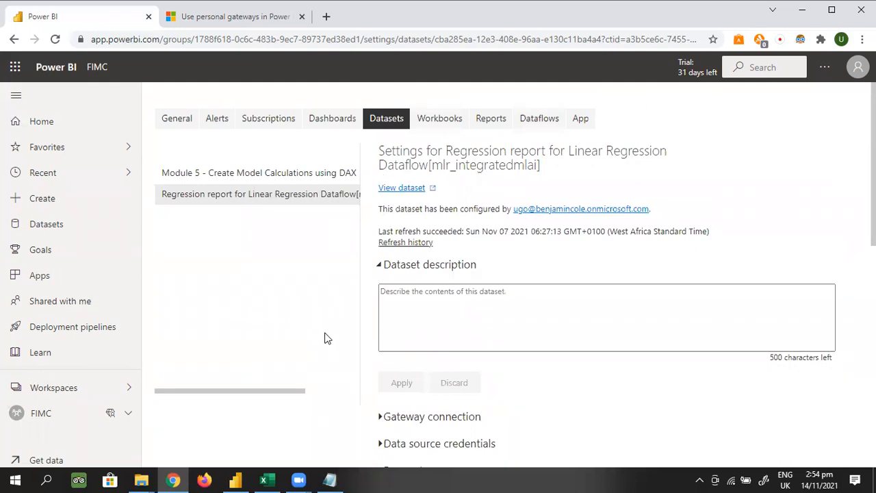
Step: Switch to Power BI Desktop, show the table data, collapse SalesTable's field list and expand the SalesRep fields
click(237, 479)
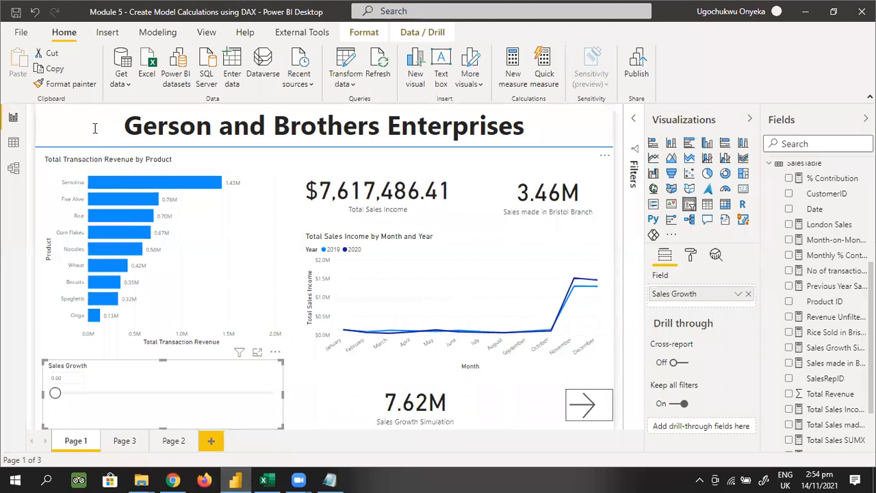
click(13, 144)
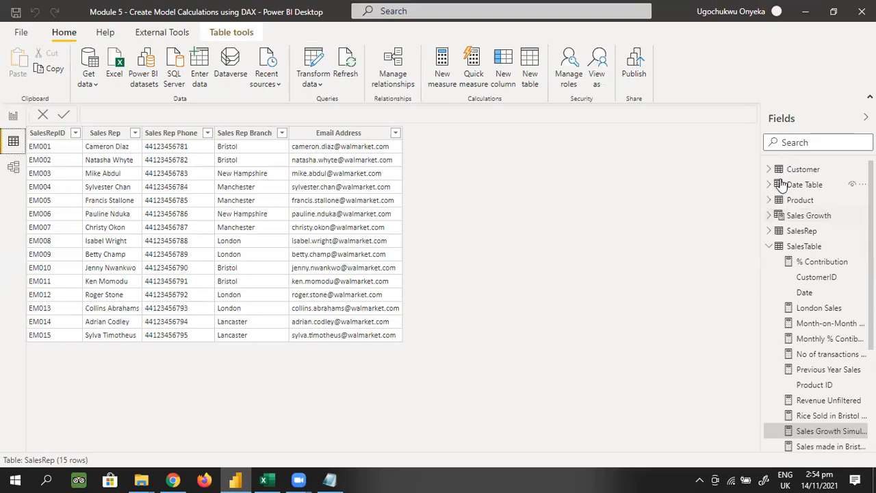
click(769, 248)
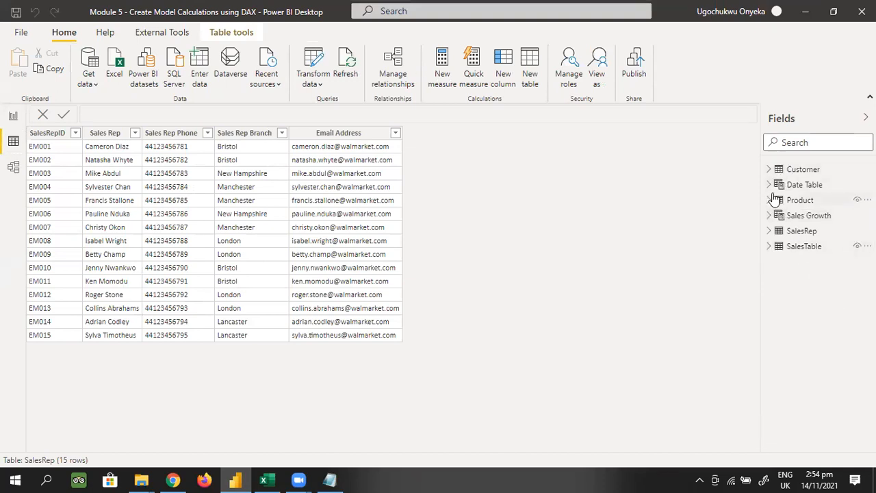
click(772, 231)
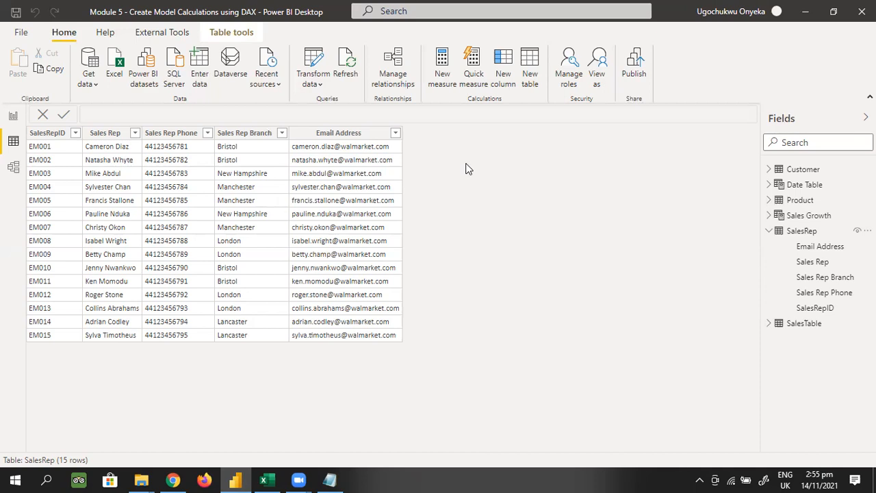
Step: Locate the Manage roles and View as commands in both the data and report views, and return to the SalesRep data
click(56, 37)
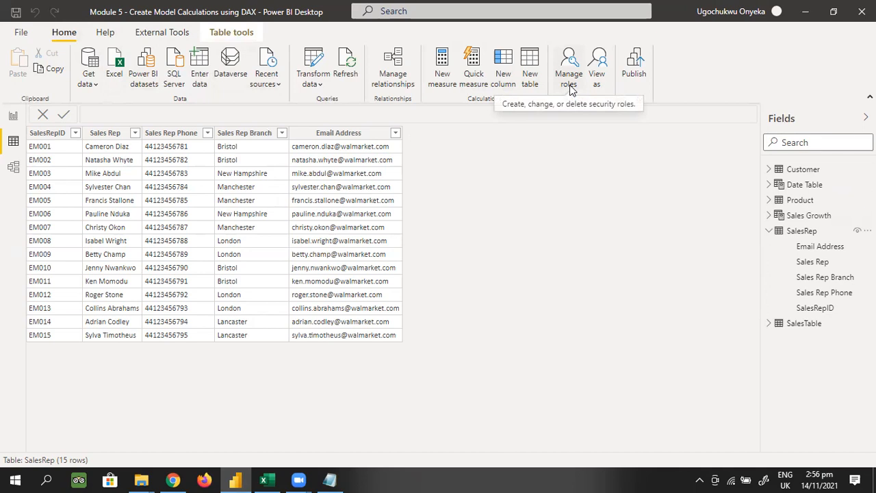
click(9, 122)
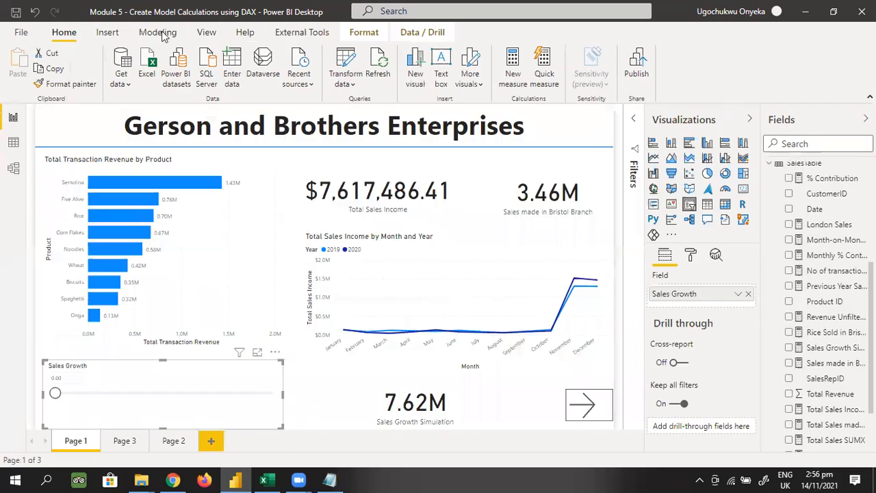
click(163, 34)
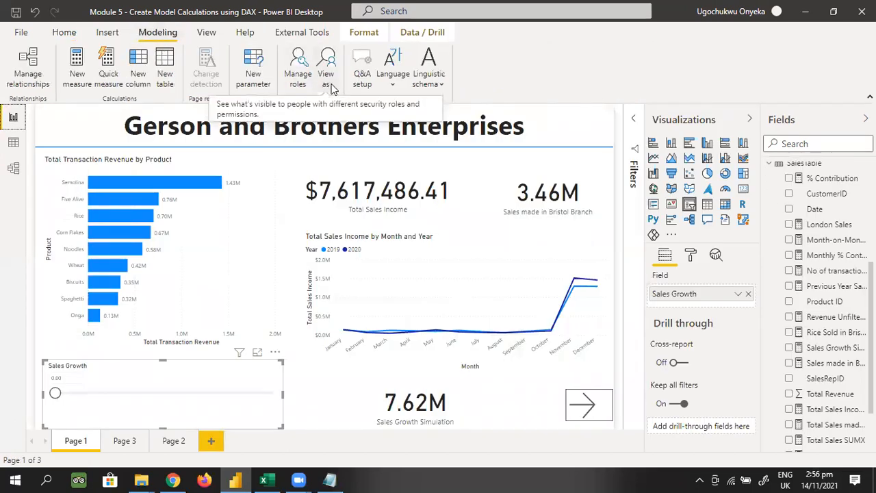
click(13, 144)
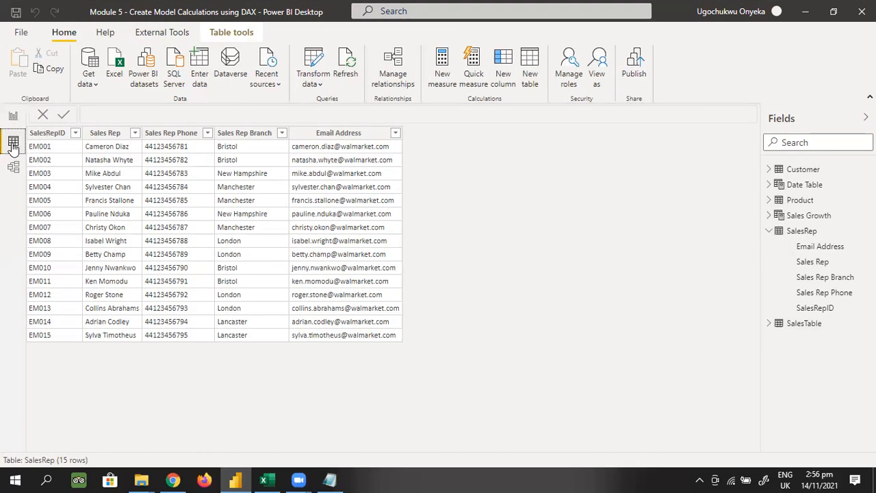
Step: Delete the existing security roles Bristol, Lancaster, London, Manchester and New Hampshire
click(580, 80)
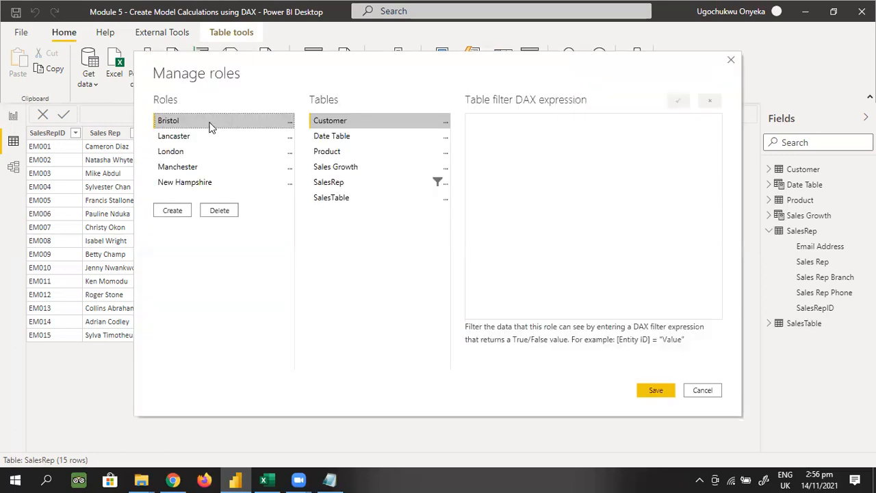
click(219, 211)
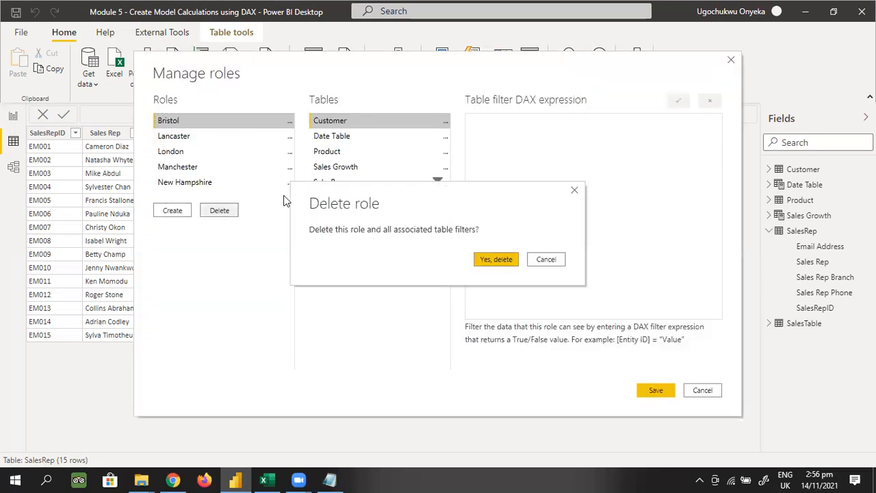
click(488, 260)
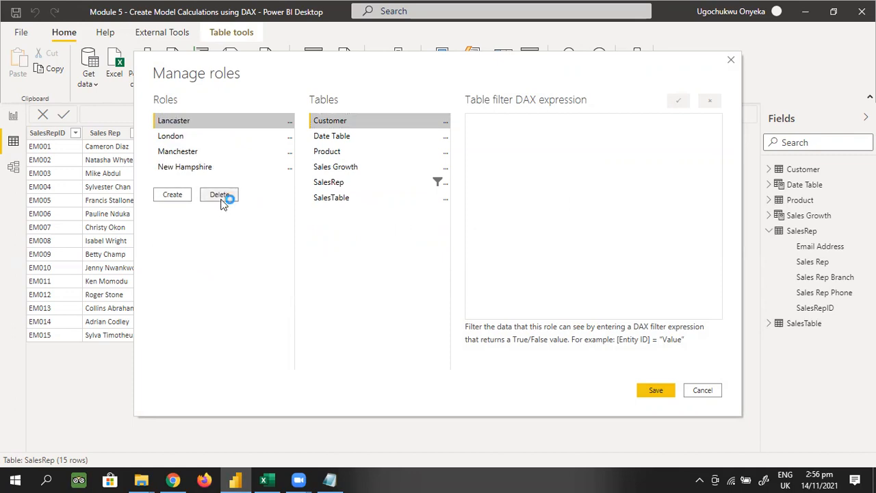
click(220, 195)
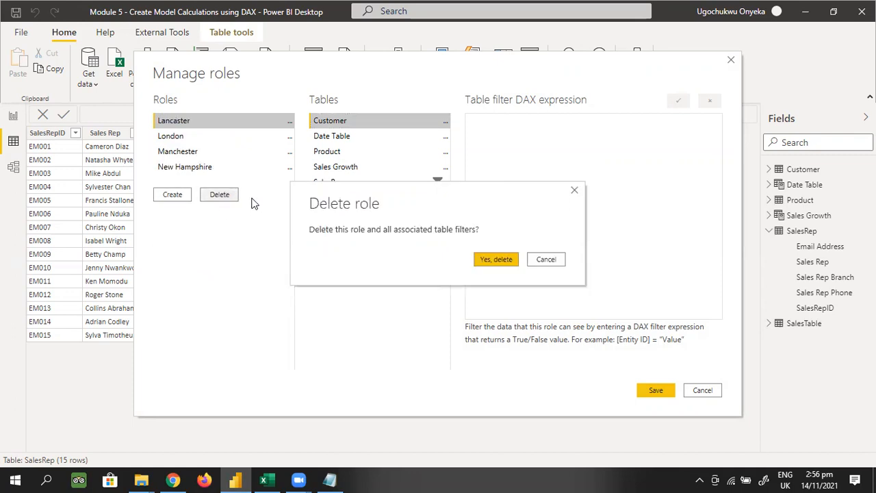
click(495, 260)
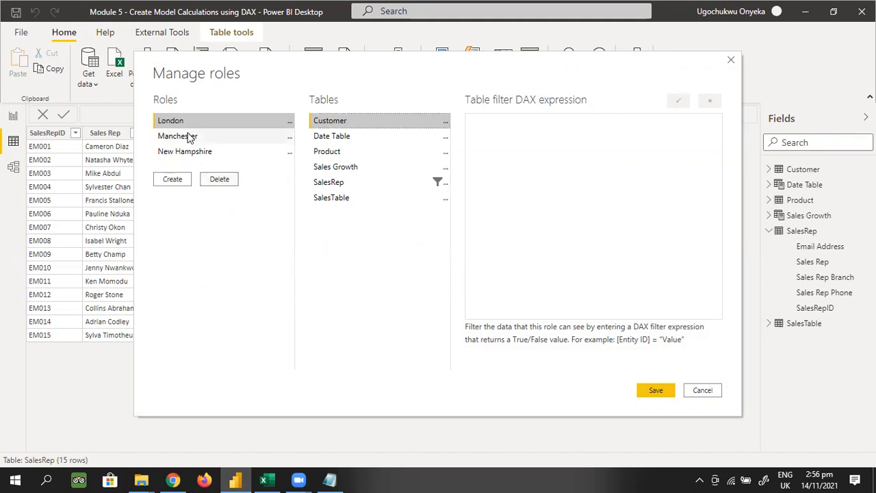
click(229, 185)
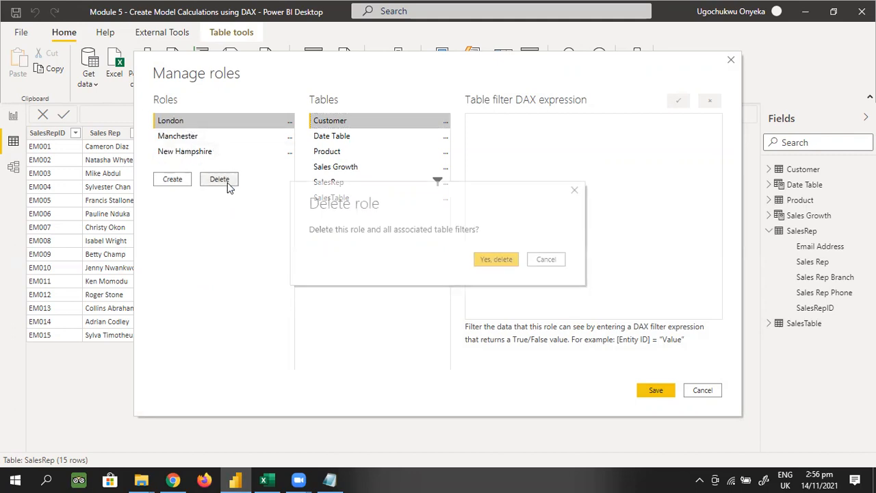
click(496, 259)
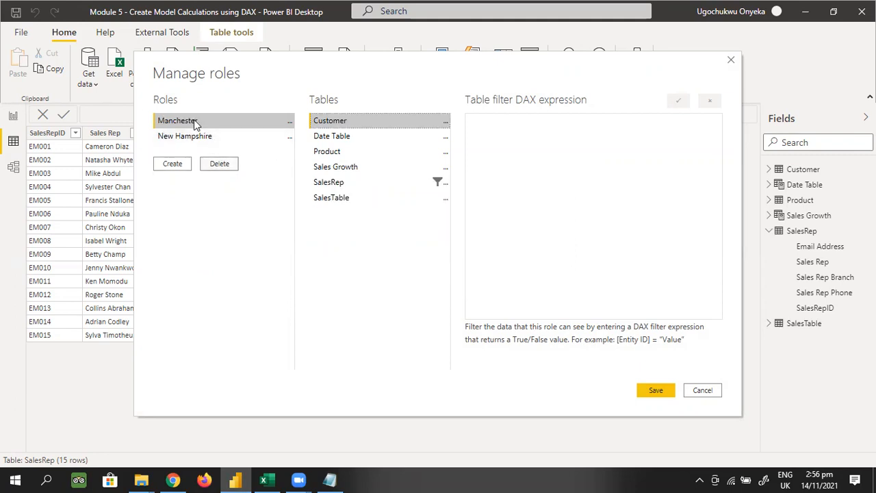
click(228, 165)
click(514, 259)
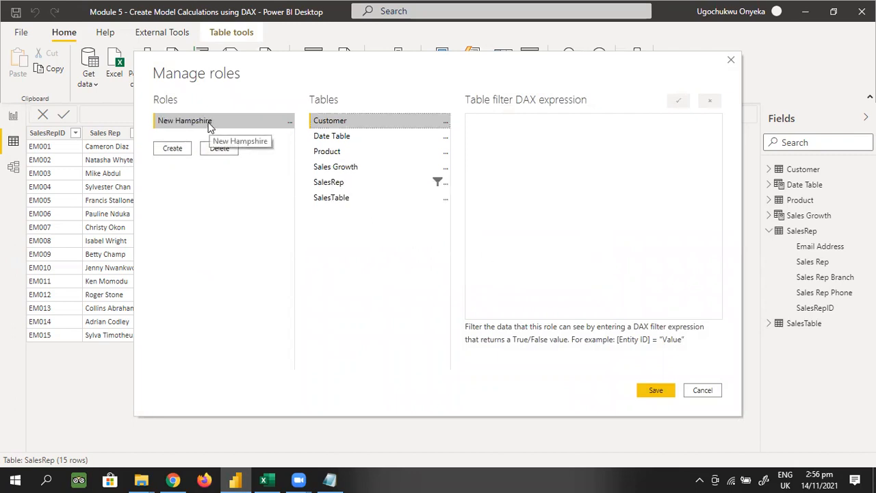
click(224, 150)
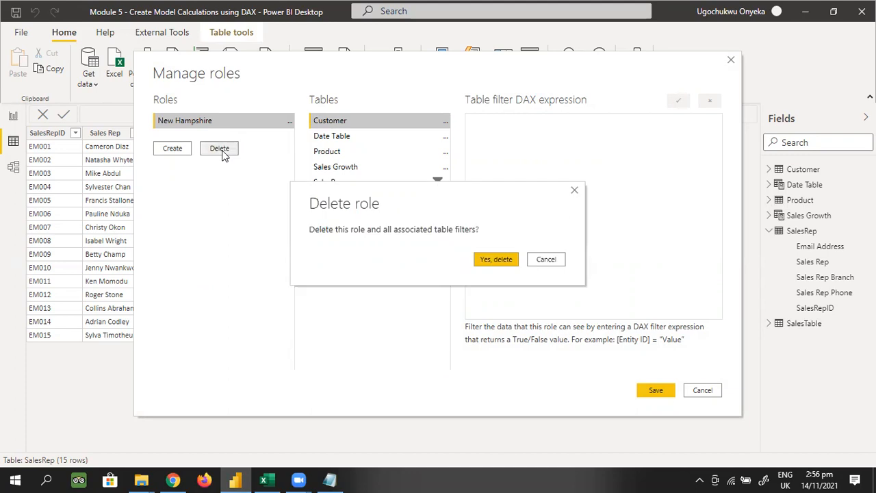
click(511, 259)
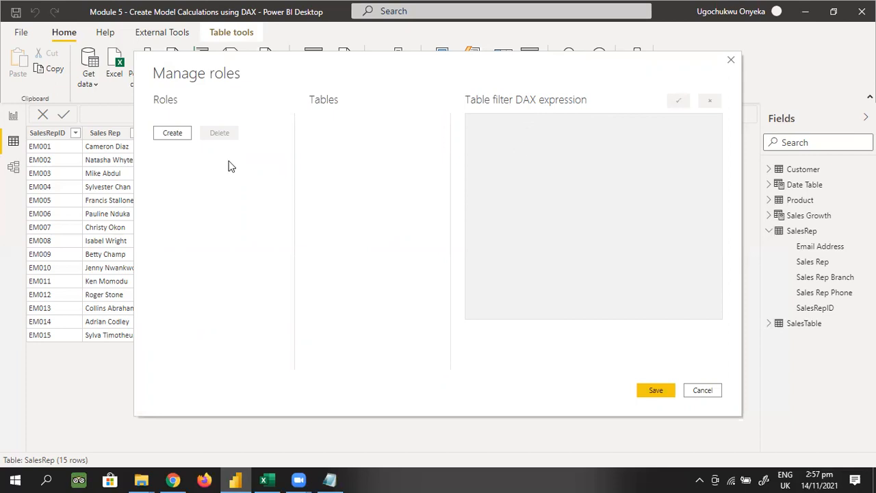
Step: Create a security role named Bristol
click(173, 134)
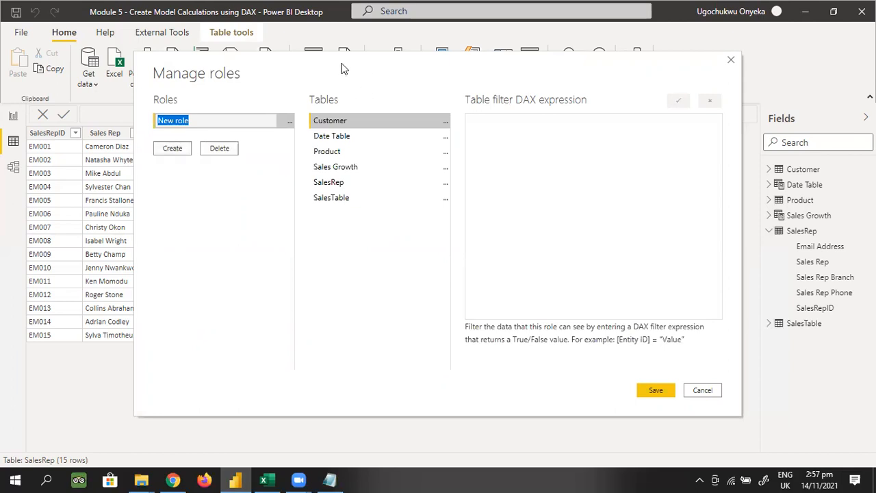
drag(375, 69, 546, 96)
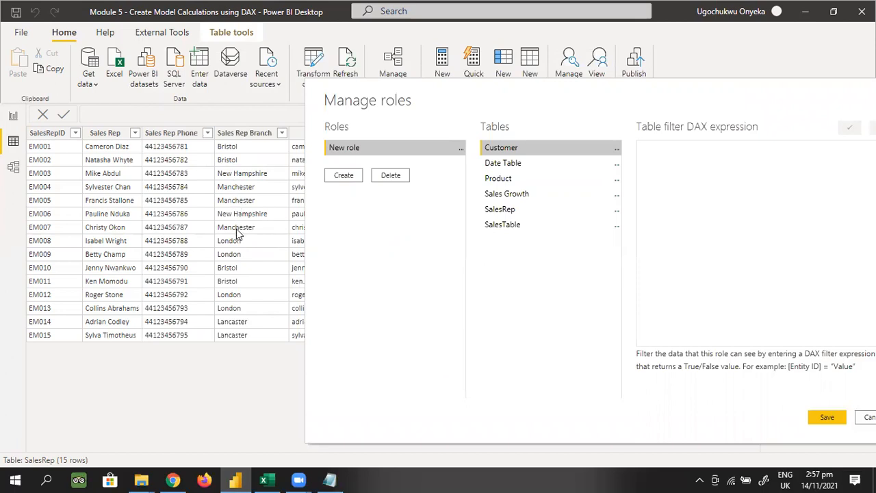
right_click(358, 150)
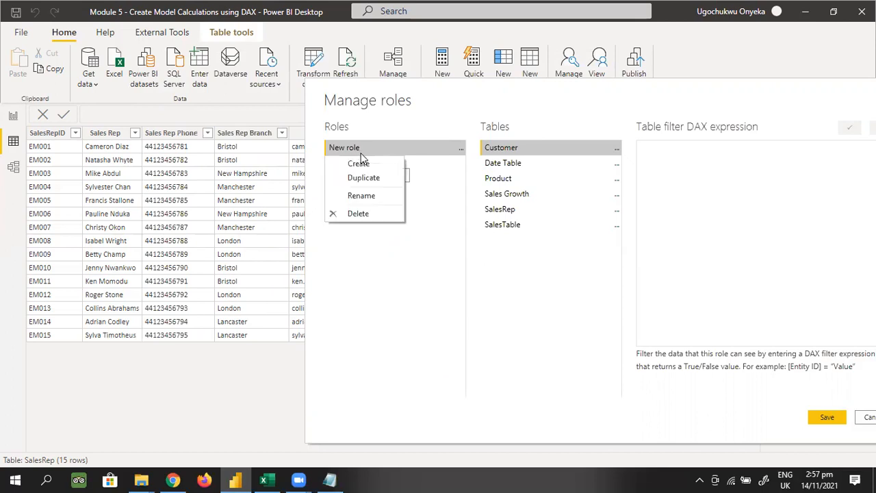
click(367, 196)
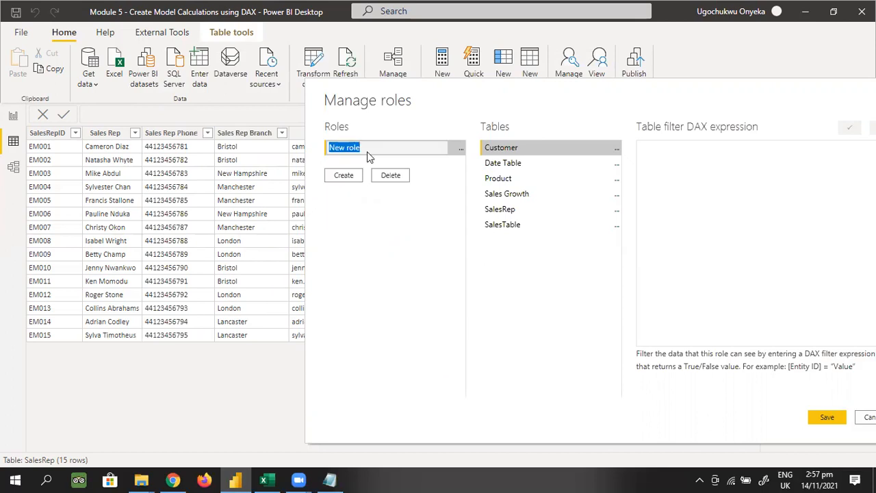
text(Bristol)
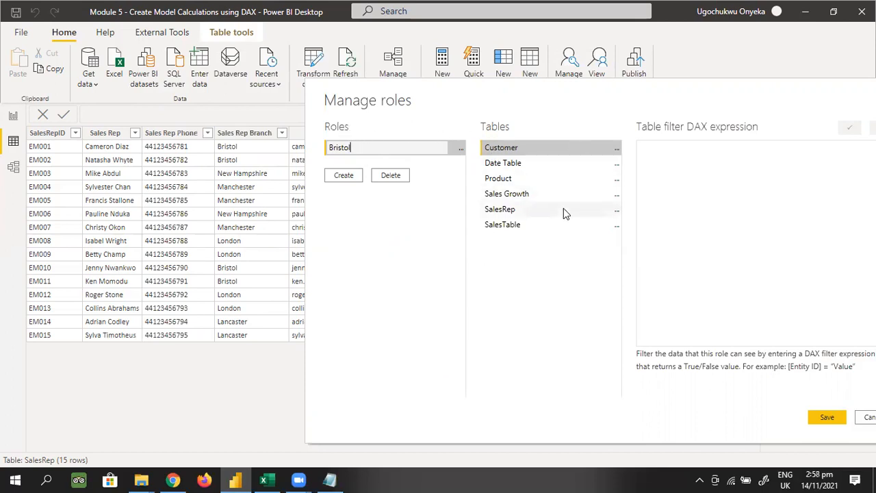
Step: Add a SalesRep table filter to the Bristol role with the expression [Sales Rep Branch] = "Bristol"
click(618, 214)
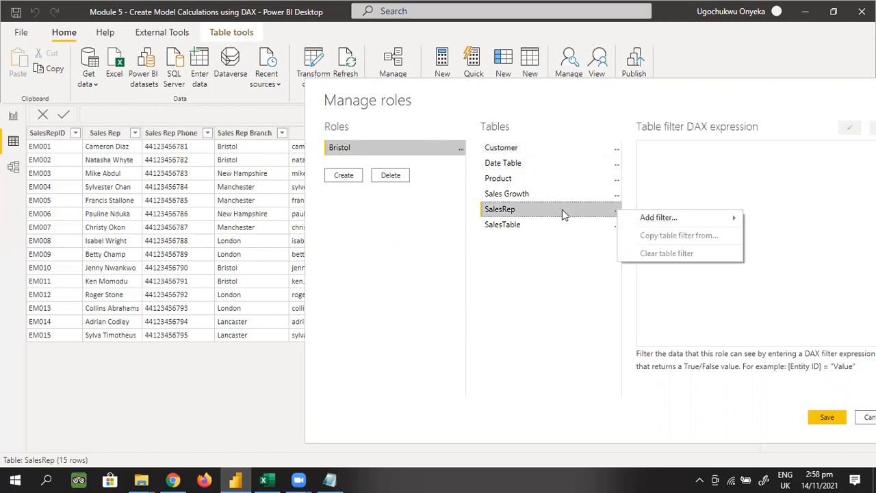
mouse_move(662, 222)
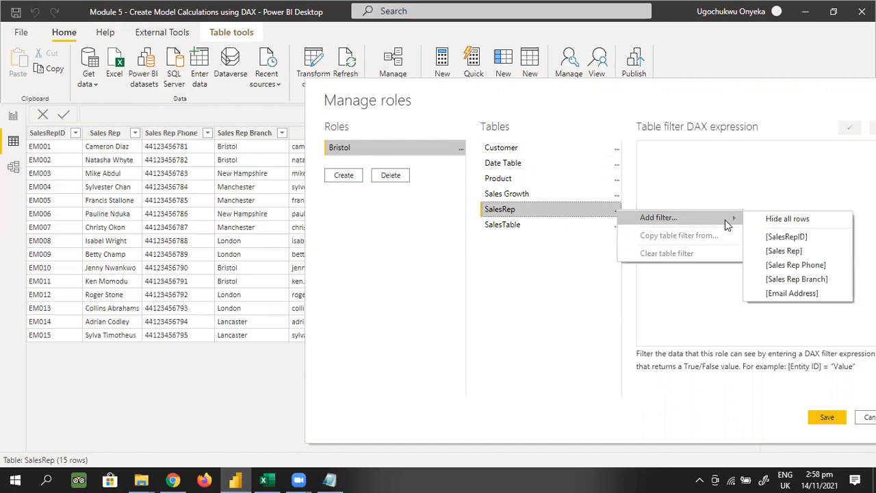
click(797, 279)
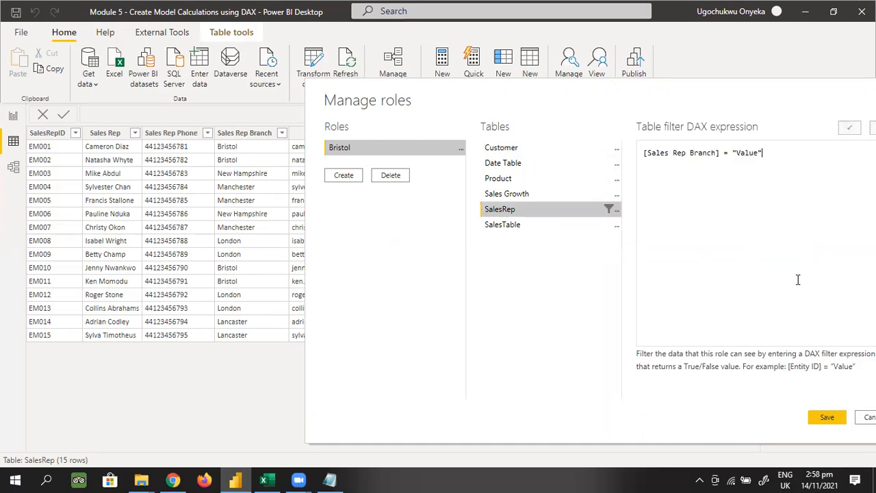
drag(759, 153, 738, 155)
text(Bristol)
click(717, 198)
Step: Create a New Hampshire role and filter its SalesRep table by [Sales Rep Branch] = "New Hampshire"
click(344, 176)
text(New Hampshire)
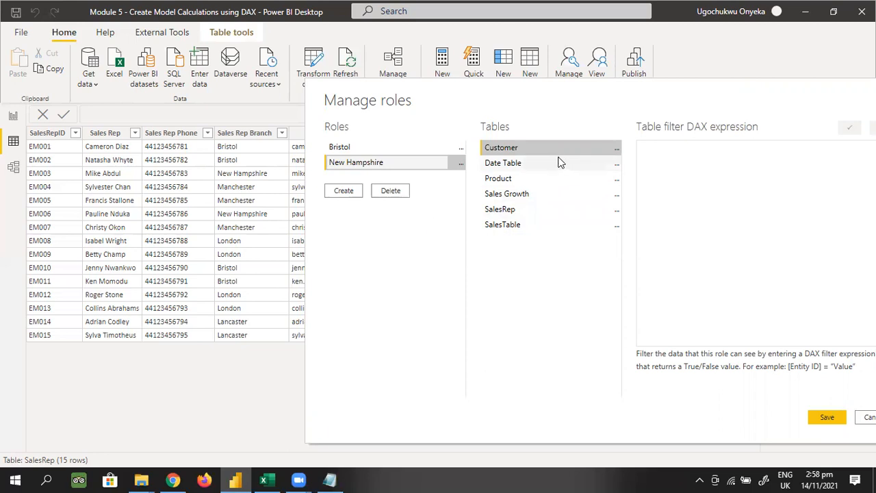
click(616, 211)
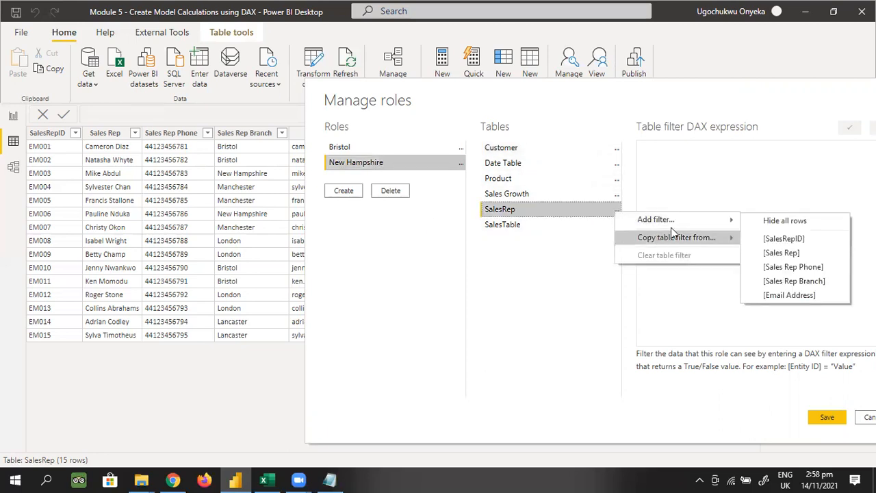
click(787, 280)
drag(761, 154, 738, 161)
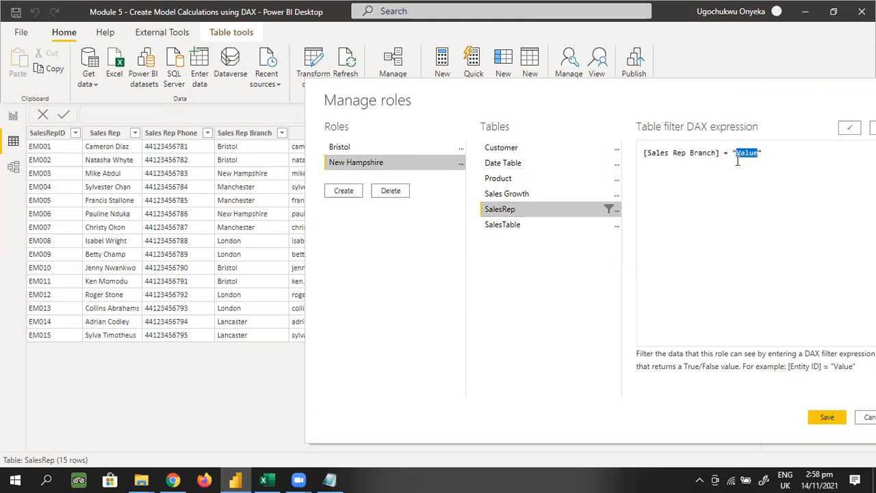
text(New Hampshire)
Step: Create a Manchester role and filter its SalesRep table by [Sales Rep Branch] = "Manchester"
click(344, 191)
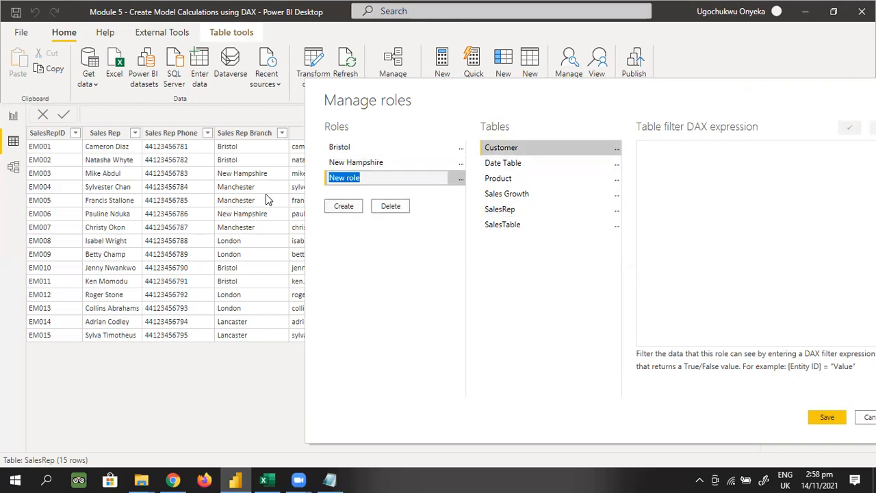
text(Manchester)
key(Return)
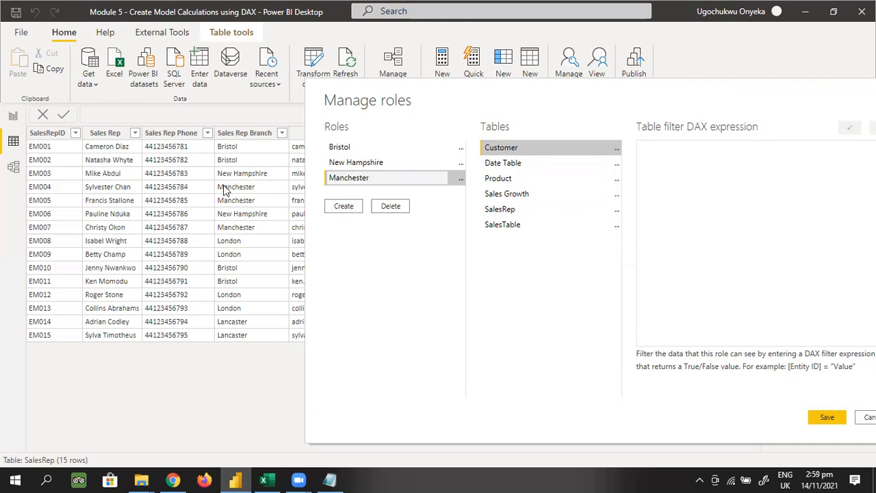
click(614, 209)
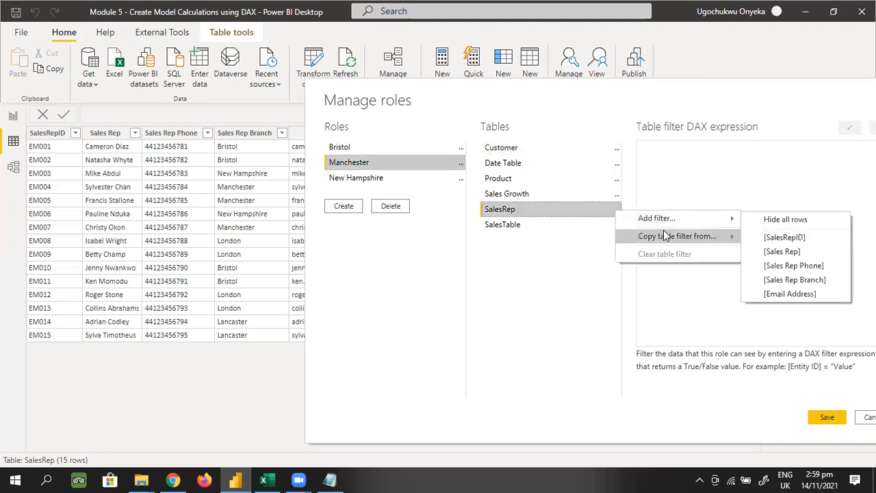
mouse_move(672, 220)
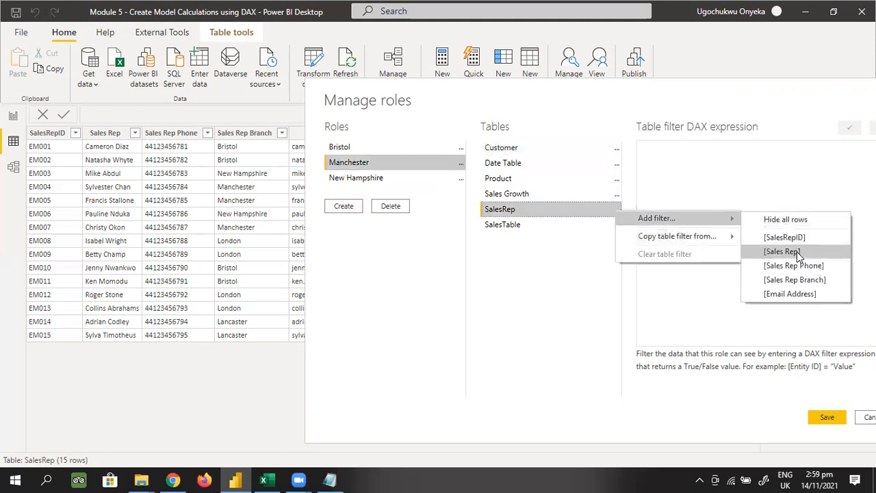
click(798, 280)
drag(759, 153, 736, 152)
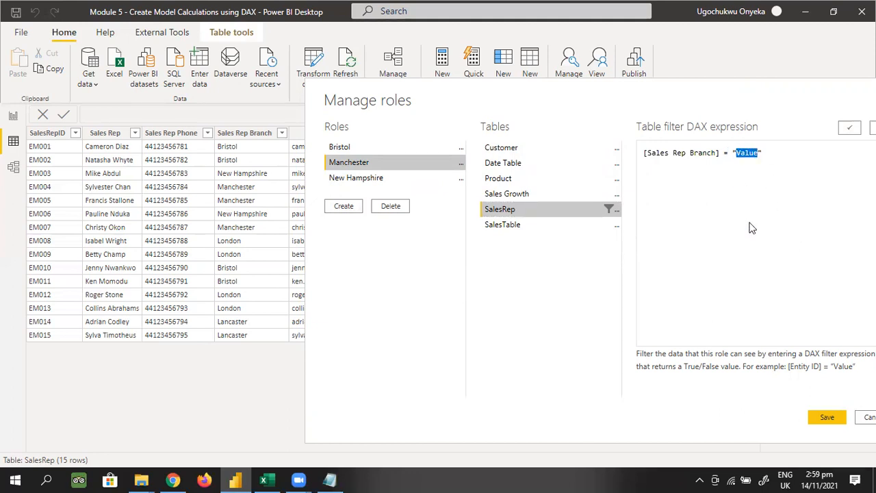
text(Manchester)
Step: Create a London role and filter its SalesRep table by [Sales Rep Branch] = "London"
click(344, 207)
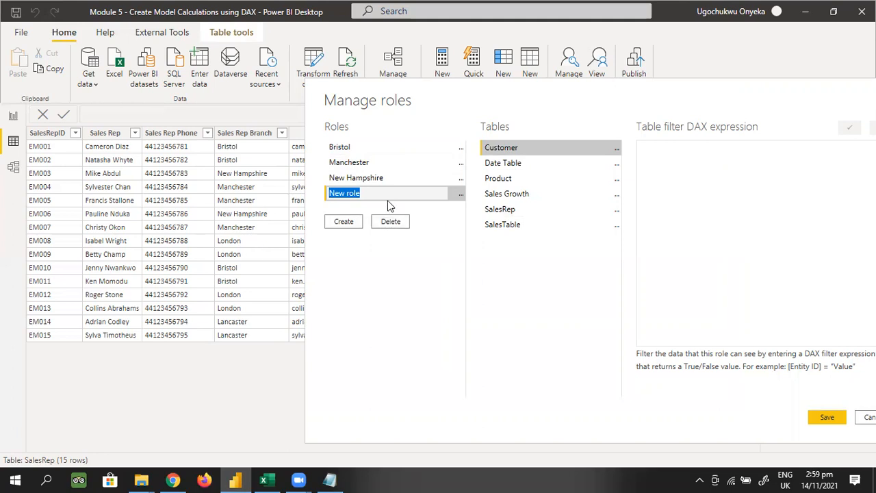
text(London)
click(618, 210)
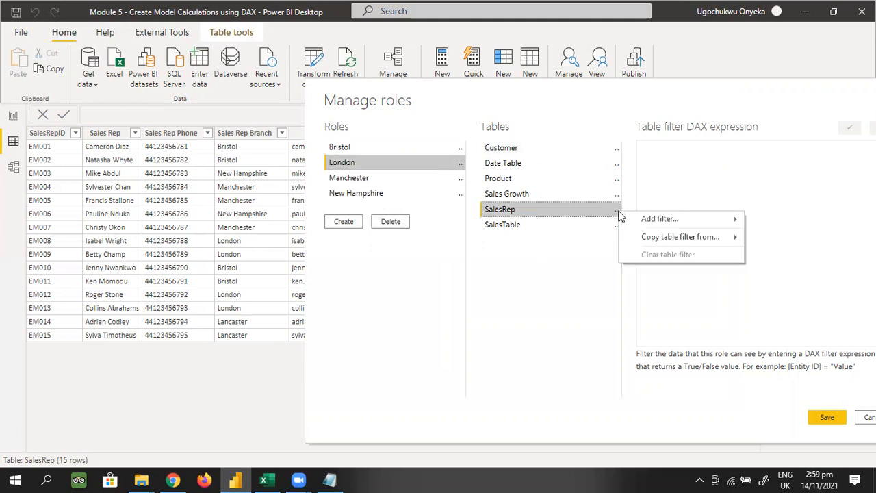
mouse_move(693, 218)
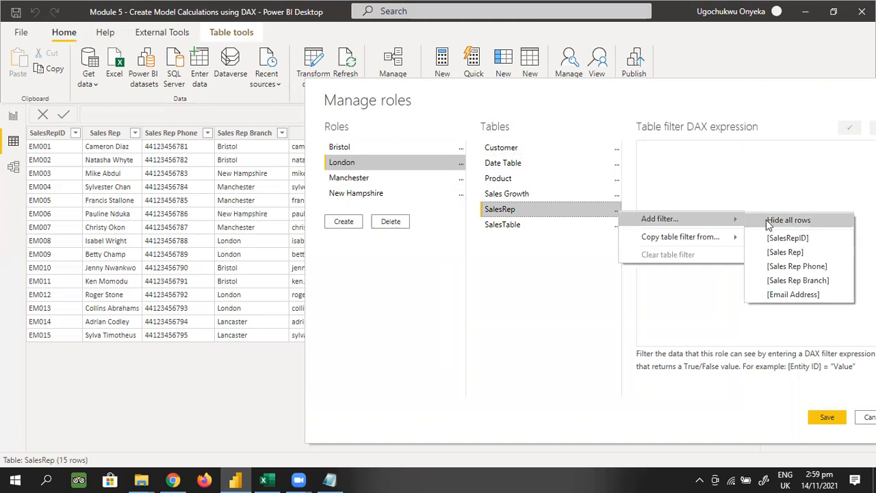
click(787, 281)
drag(760, 153, 738, 152)
text(Lo)
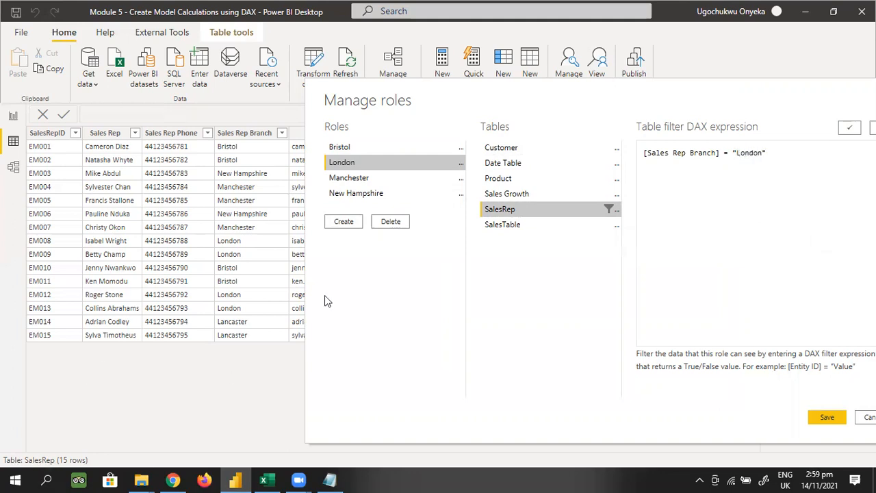
Step: Create a Lancaster role filtering SalesRep by [Sales Rep Branch] = "Lancaster", and leave role management without saving
click(340, 223)
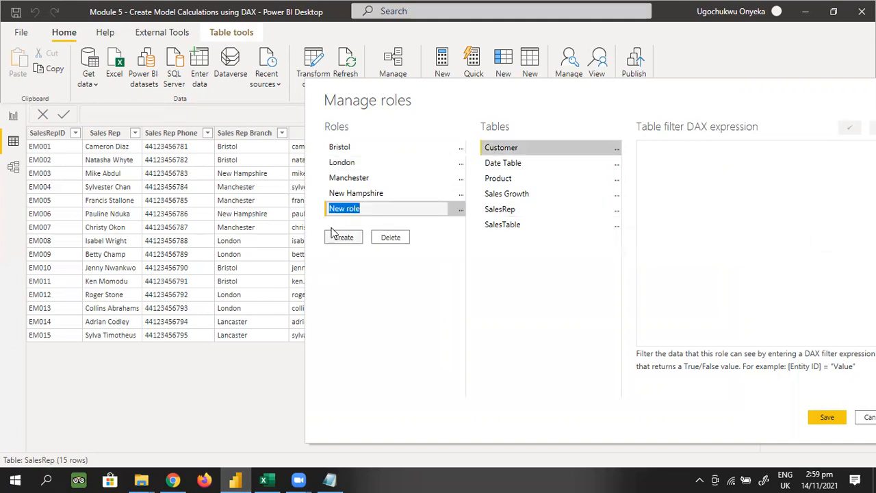
text(Lancaster)
click(616, 210)
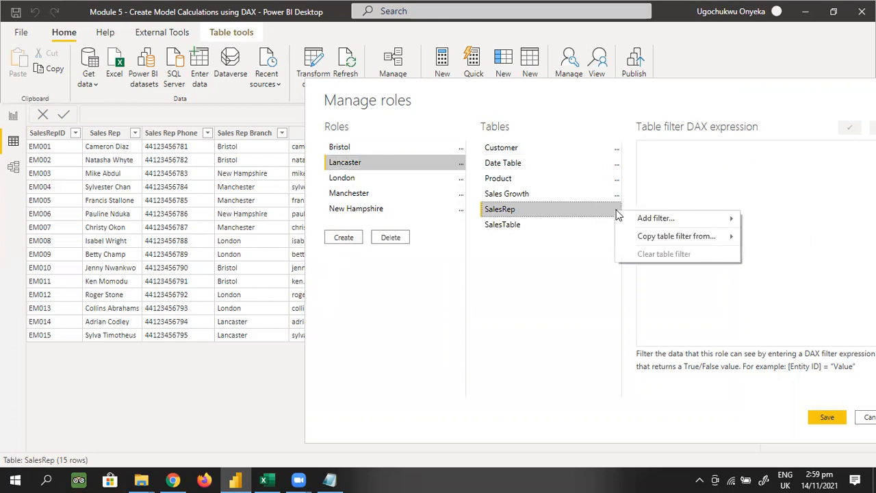
mouse_move(646, 219)
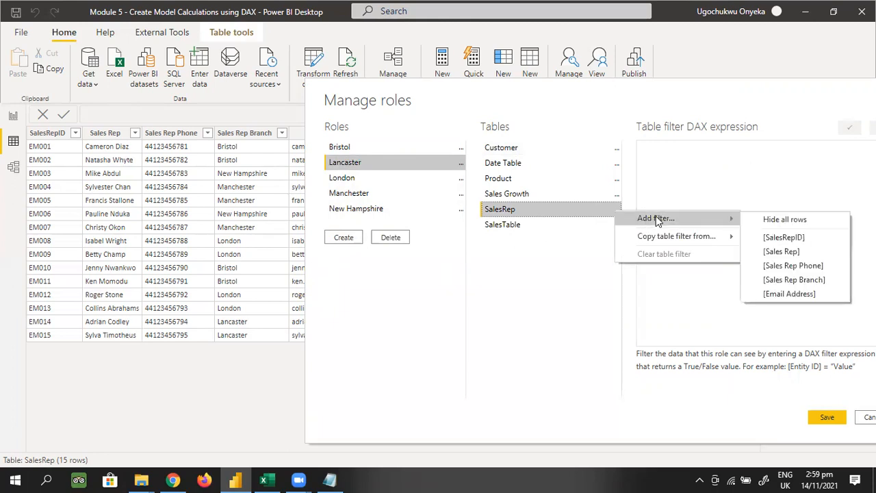
click(794, 279)
drag(758, 153, 733, 153)
text(Lanc)
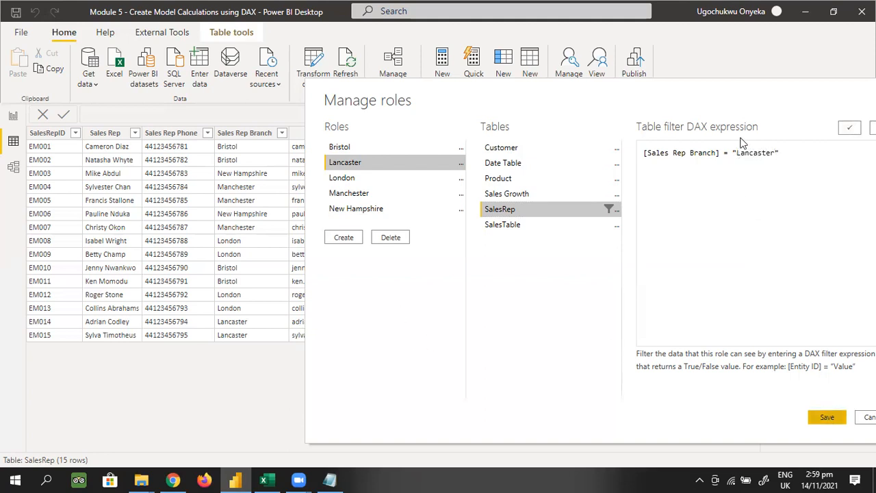
drag(719, 87, 587, 81)
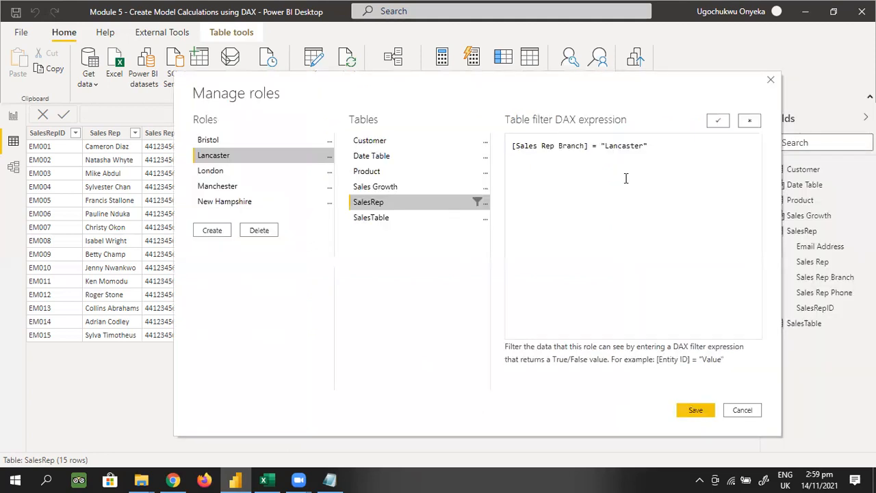
click(741, 410)
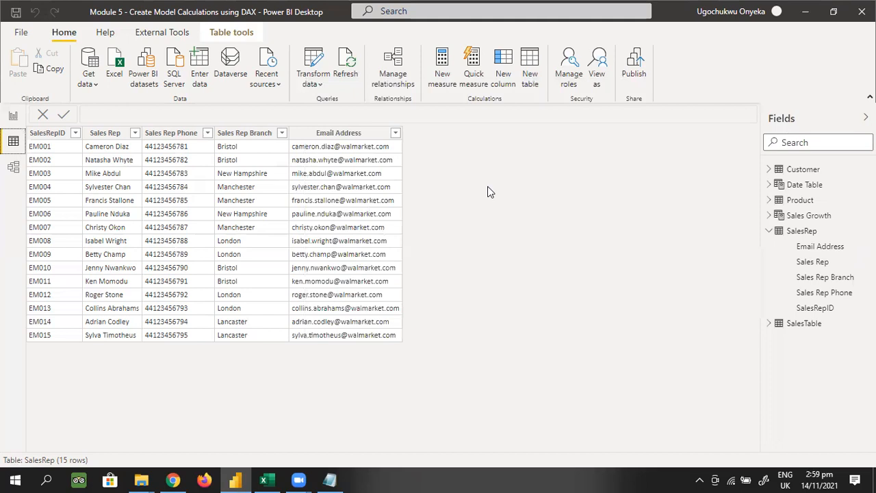
Step: Return to the report and view Page 1 as the Bristol role
click(12, 118)
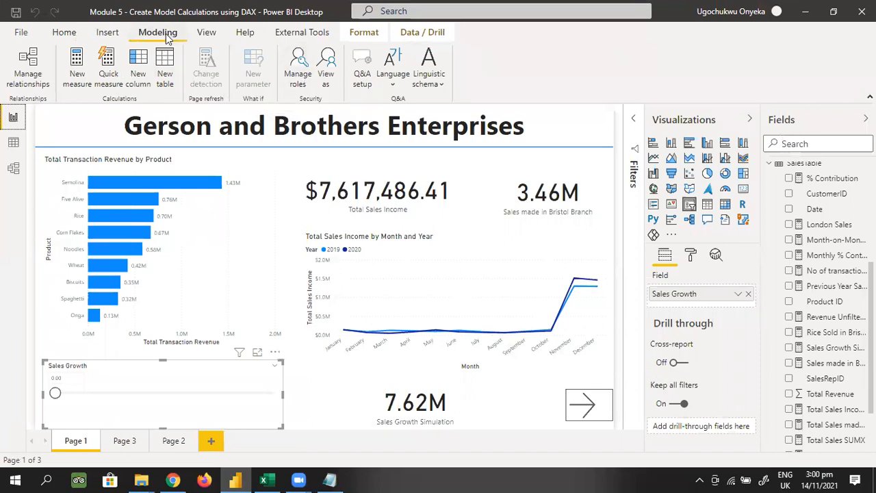
click(330, 72)
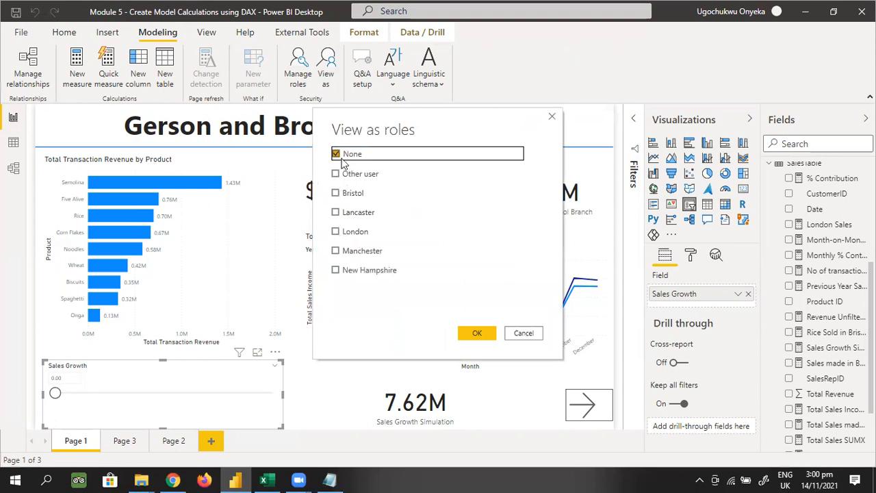
click(335, 194)
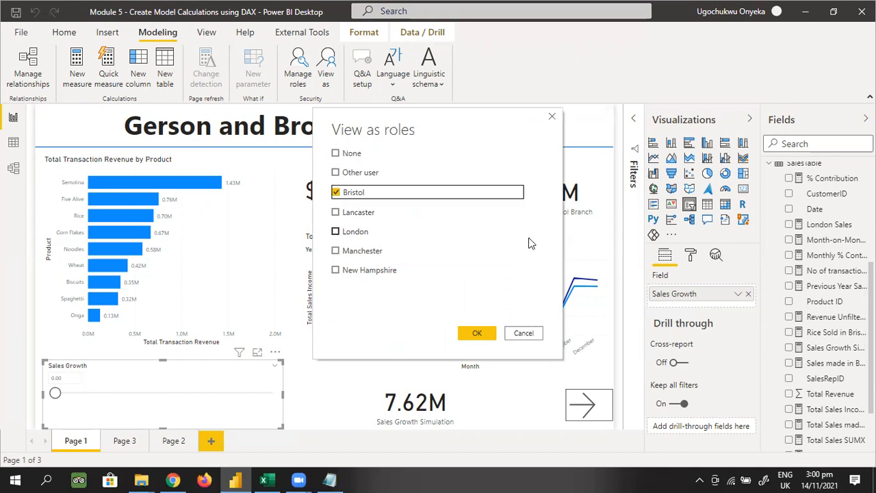
click(474, 333)
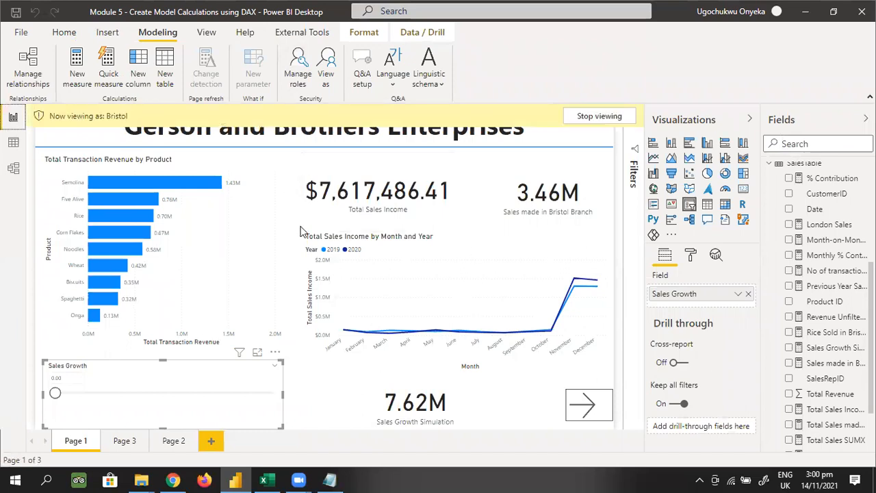
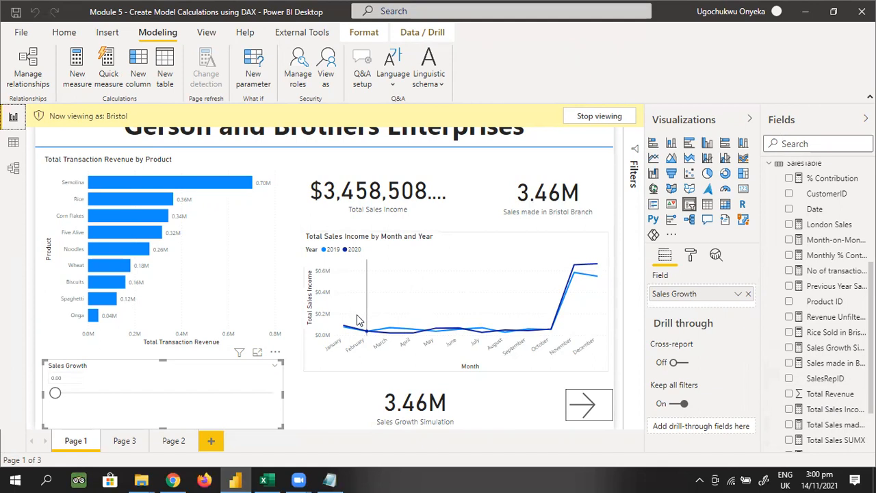
Step: Switch the role preview of the report from Bristol to London
click(325, 83)
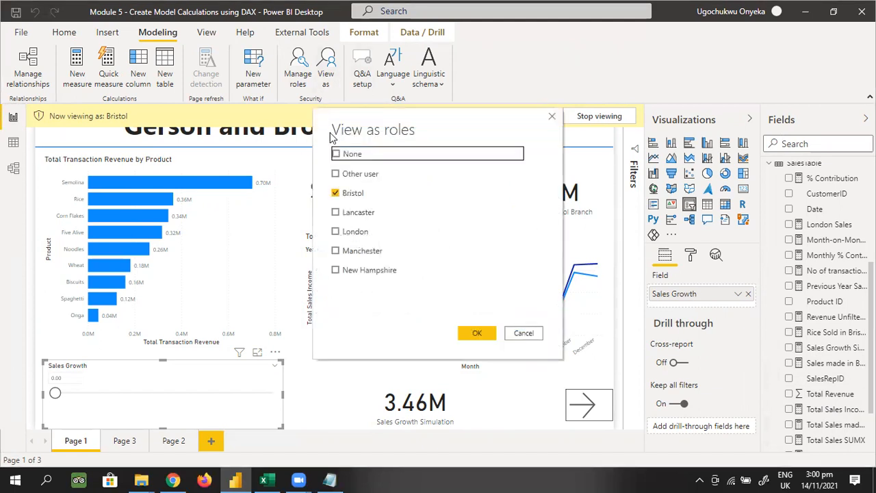
click(335, 231)
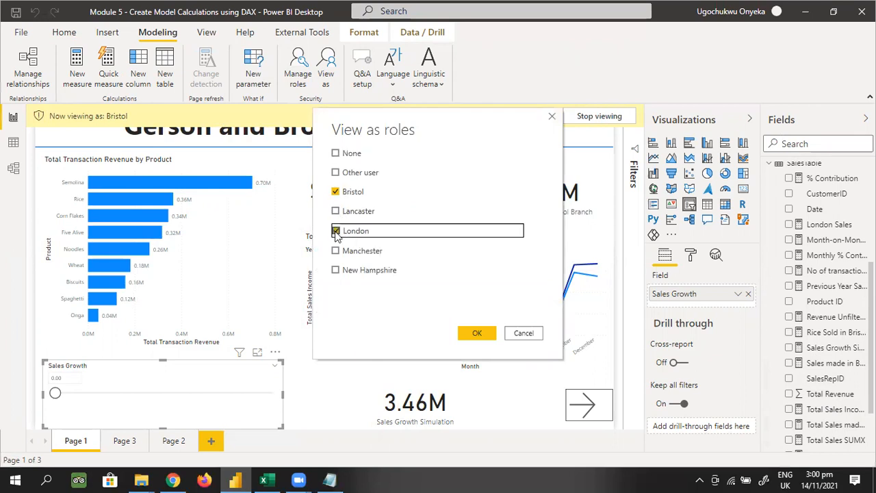
click(336, 193)
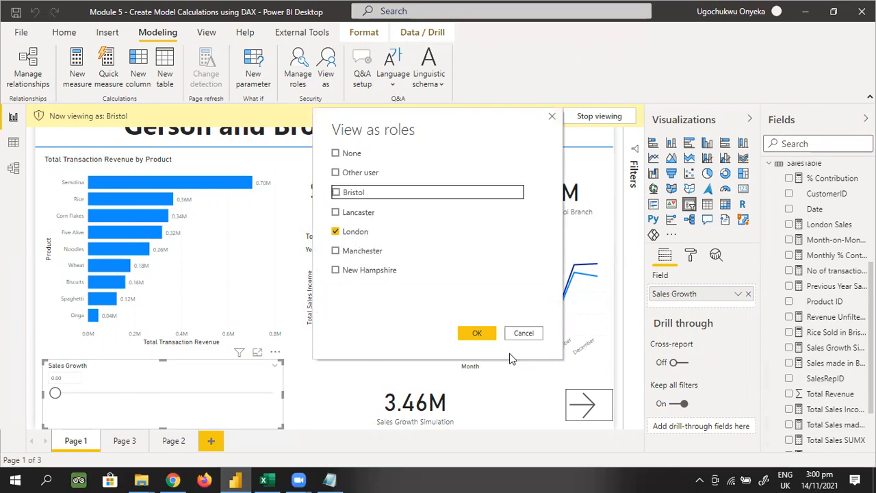
click(475, 336)
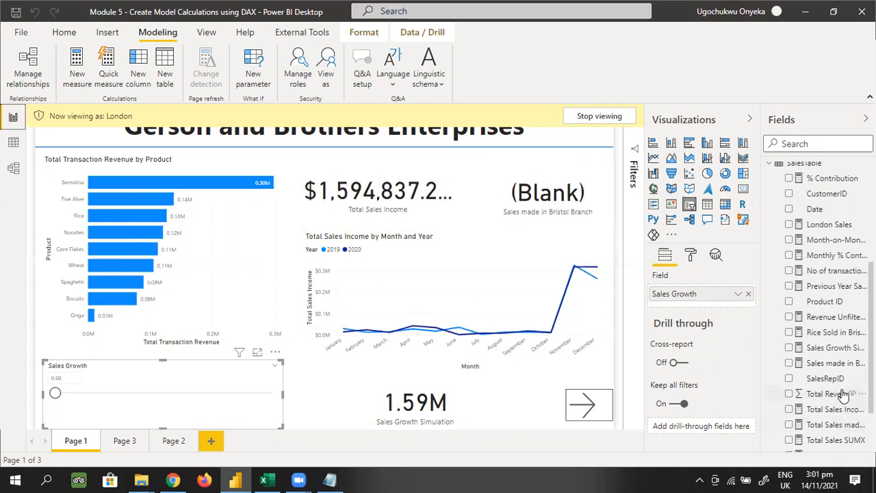
Step: Look over Page 1 as the London role and stop viewing the report as that role
scroll(843, 395, down, 2)
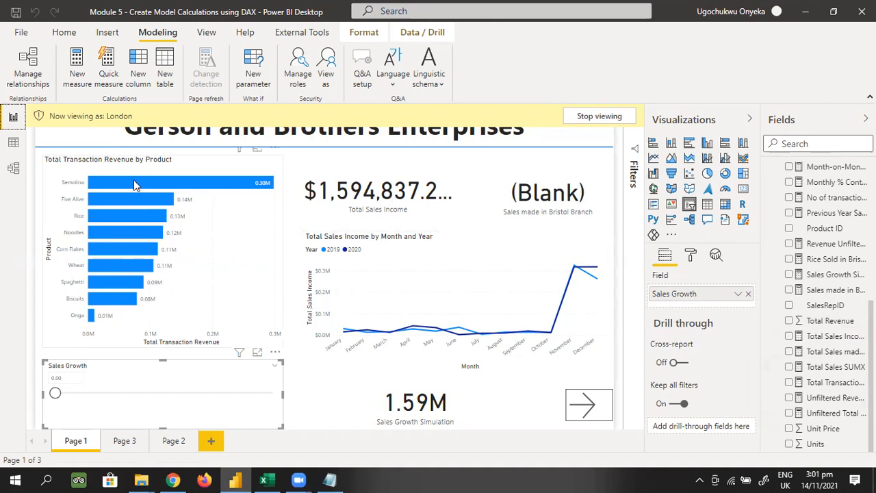
mouse_move(133, 180)
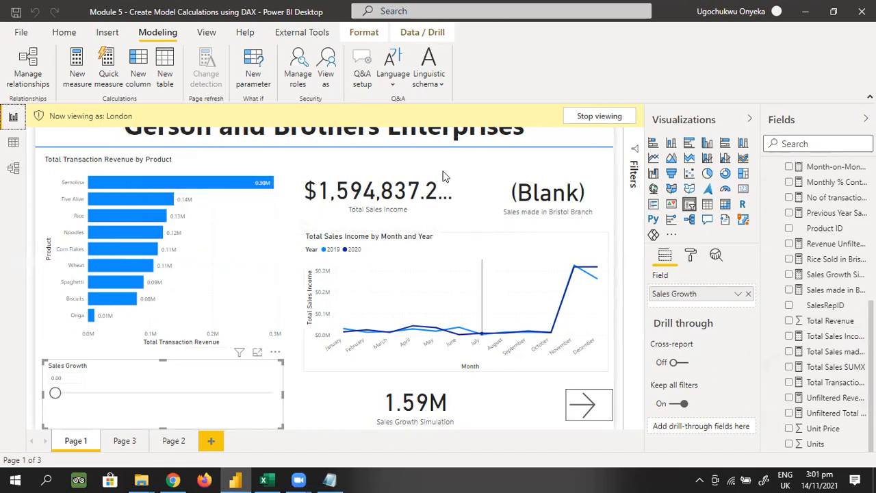
click(586, 118)
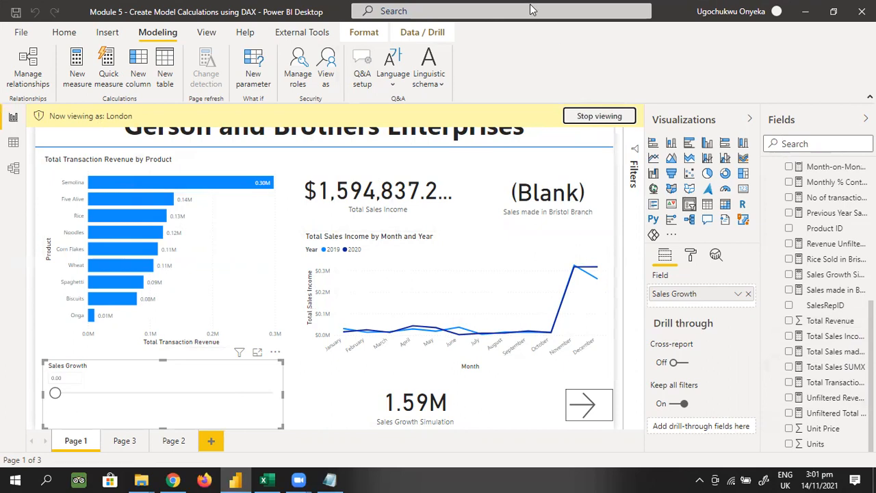
Step: Start publishing the report to Power BI and save the pending changes to the file
click(59, 36)
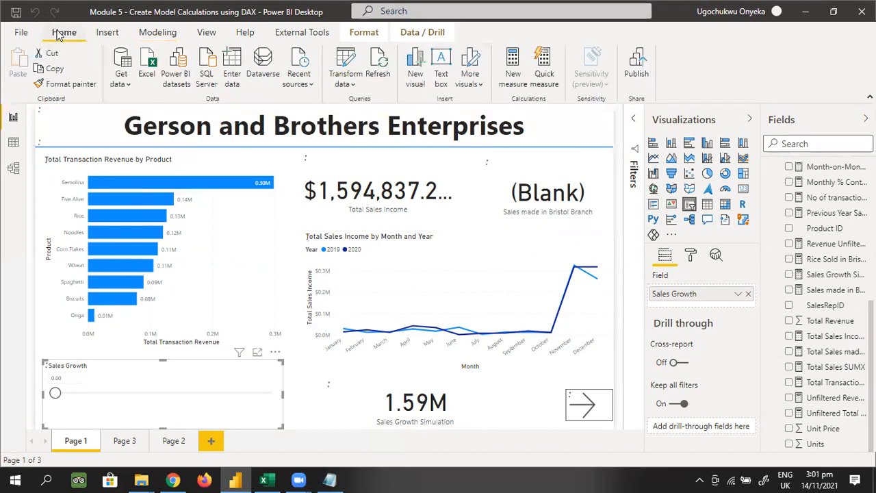
click(637, 69)
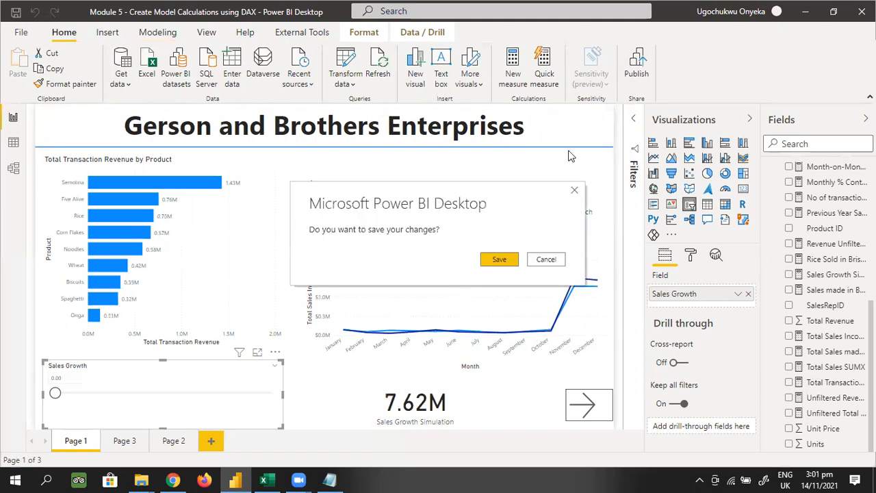
click(500, 259)
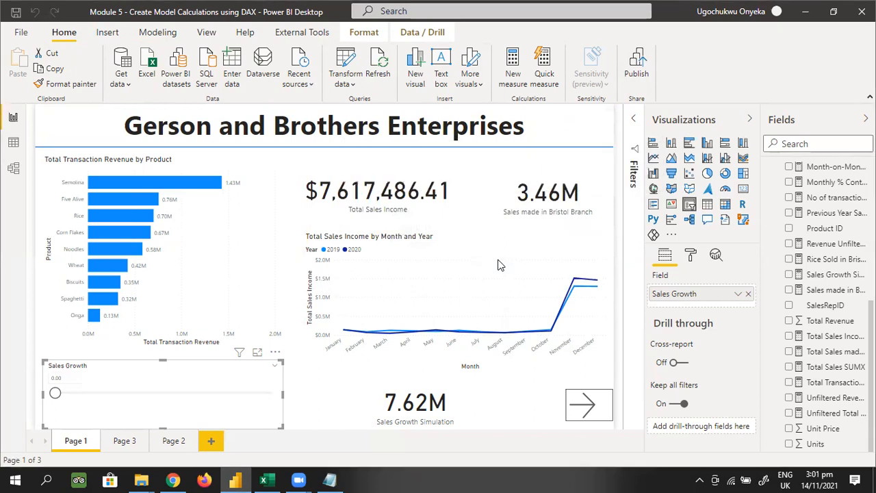
Step: Switch to the Power BI service in Chrome and open Toy Workspace
click(176, 480)
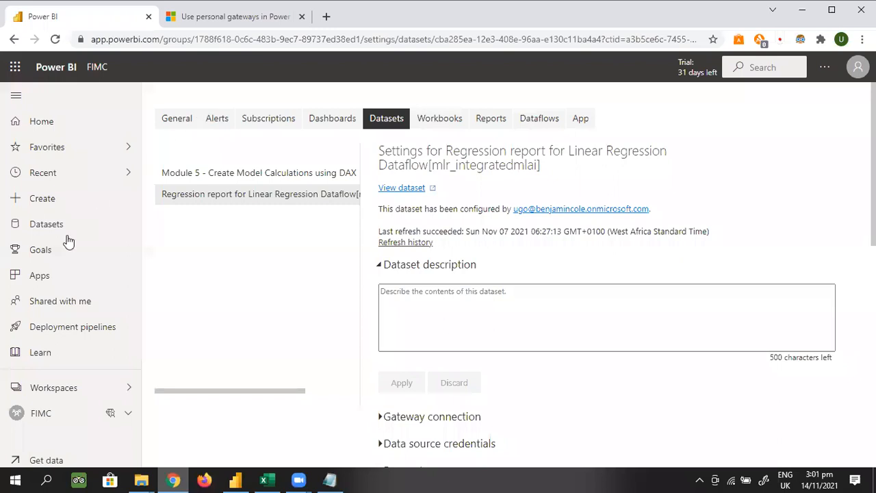
click(53, 392)
mouse_move(323, 233)
click(244, 230)
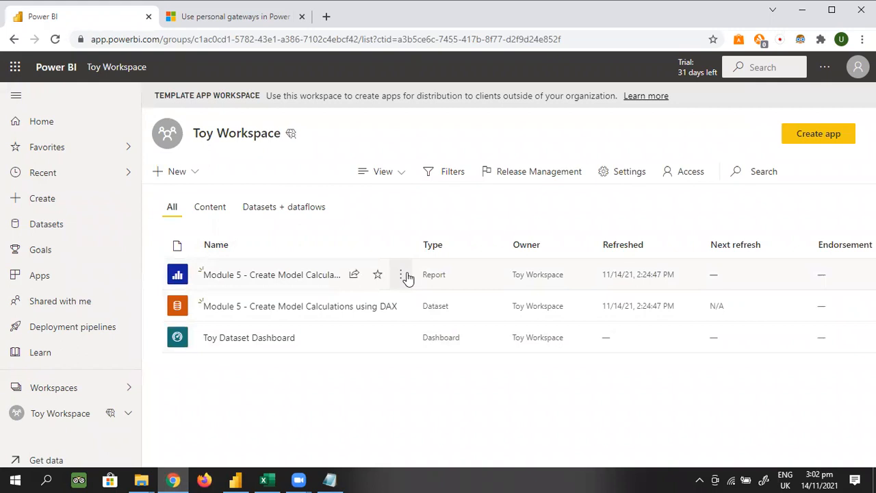
Step: Delete the Module 5 - Create Model Calculations using DAX report and its dataset from Toy Workspace
click(402, 274)
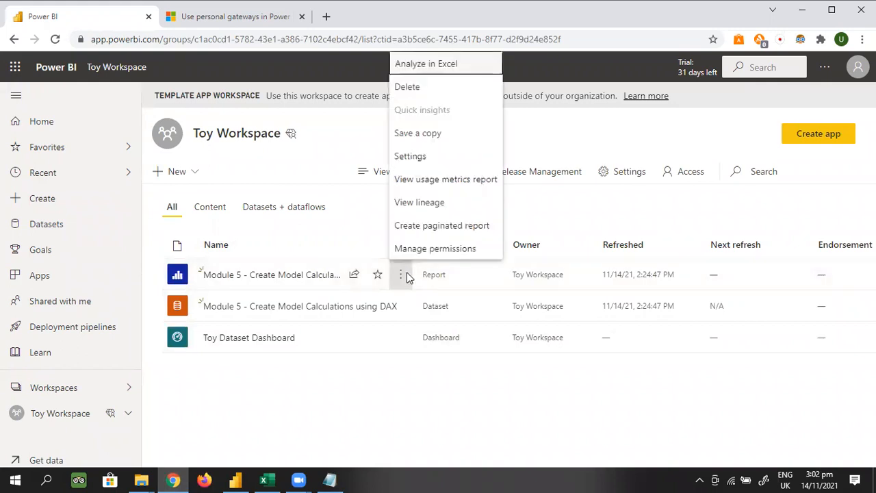
click(408, 87)
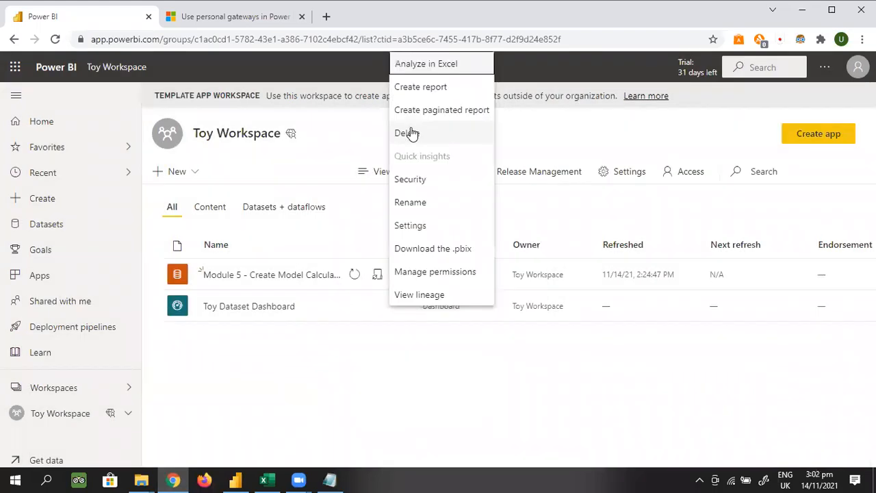
click(406, 132)
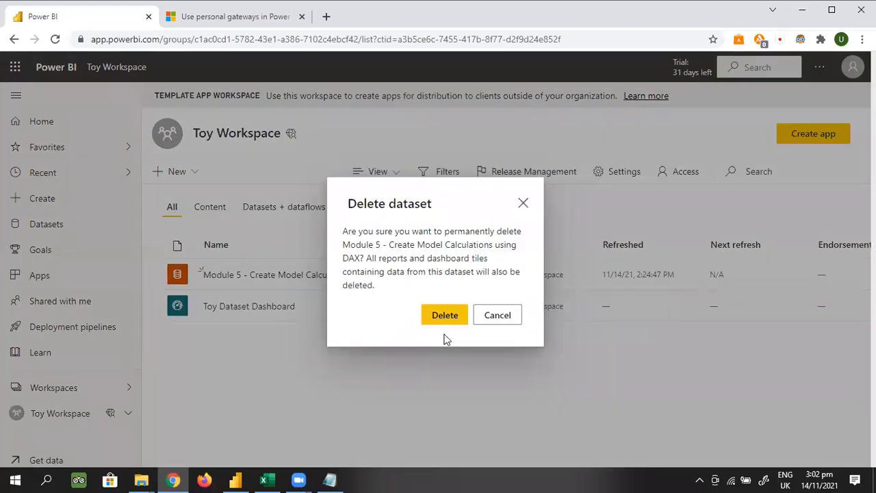
click(445, 318)
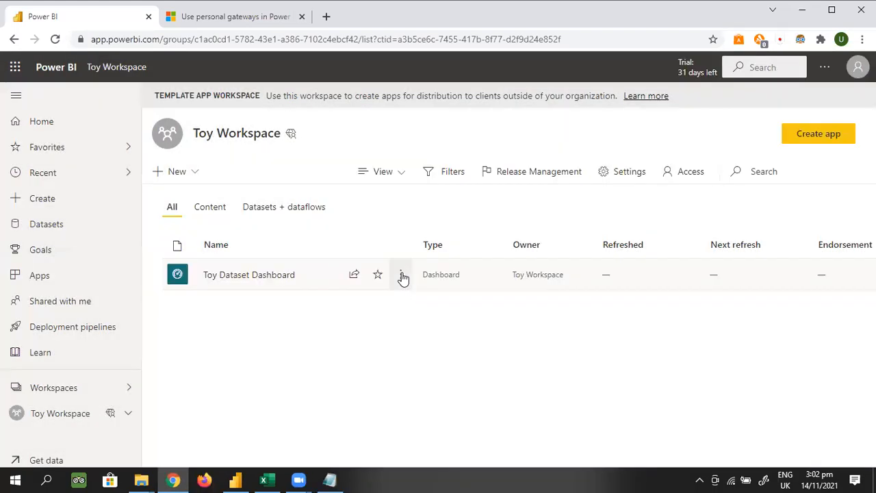
Step: Delete the Toy Dataset Dashboard from Toy Workspace
click(401, 275)
click(416, 295)
click(428, 297)
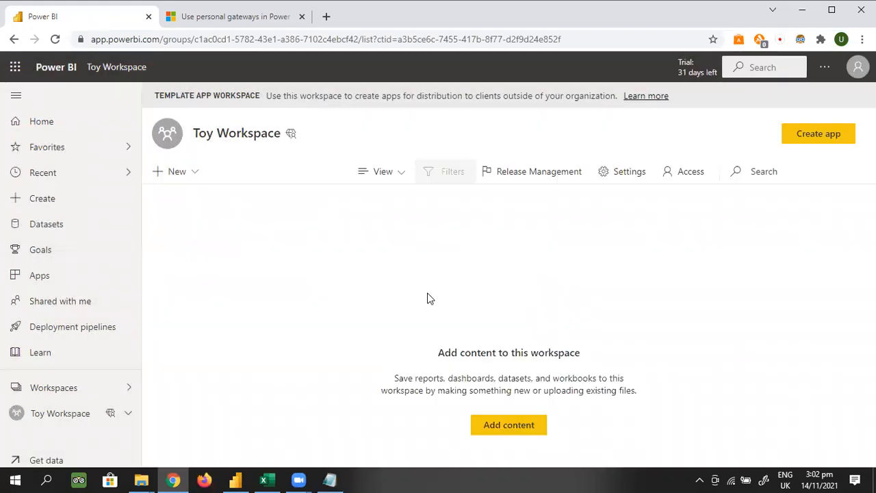
Step: Return to Power BI Desktop, publish the report to Toy Workspace and dismiss the publishing dialog
click(235, 479)
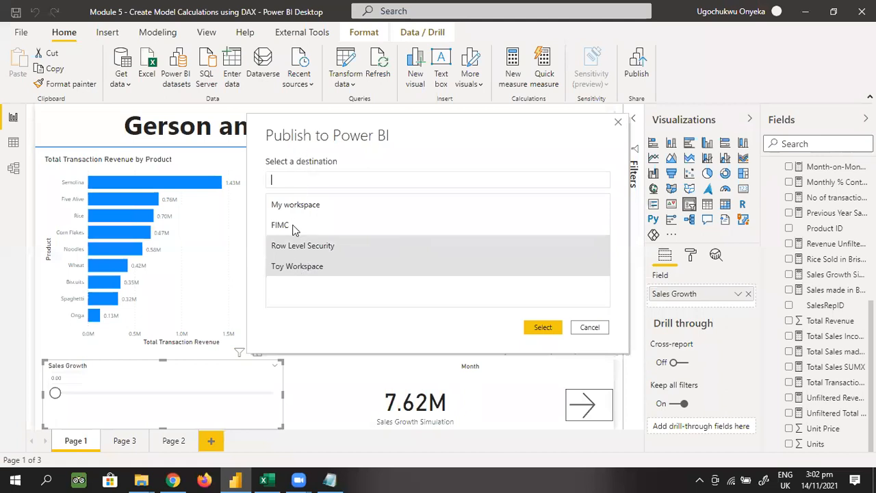
click(293, 272)
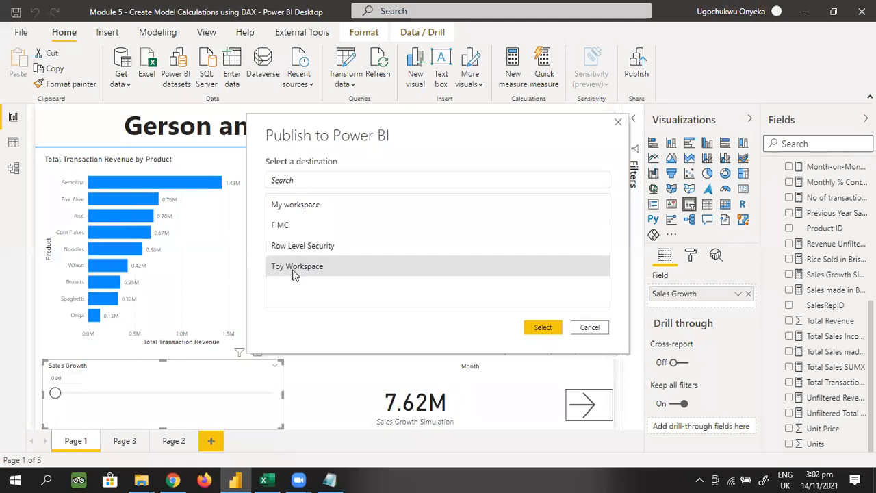
click(541, 327)
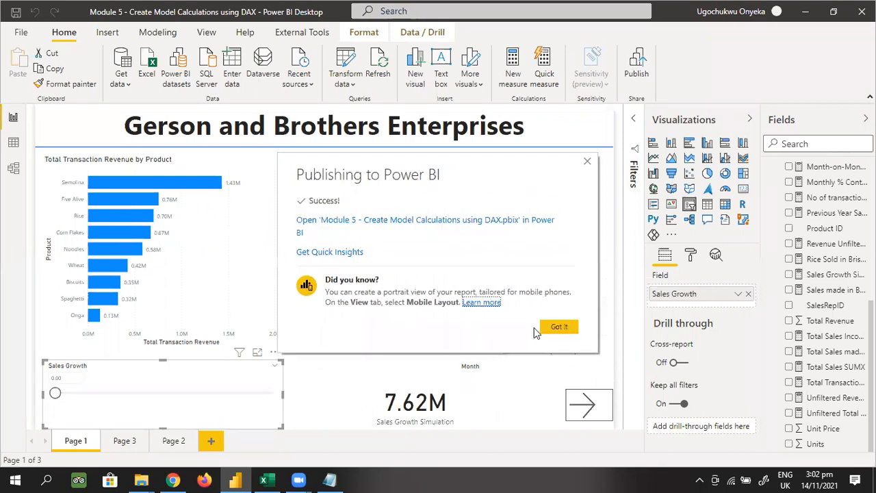
click(552, 330)
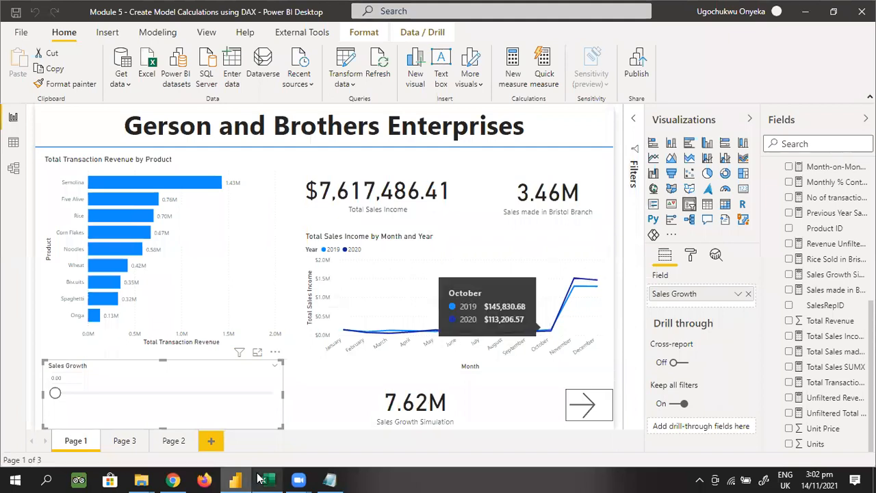
Step: Reload Toy Workspace in Chrome and check the email addresses in the SalesRep table in Power BI Desktop
click(172, 479)
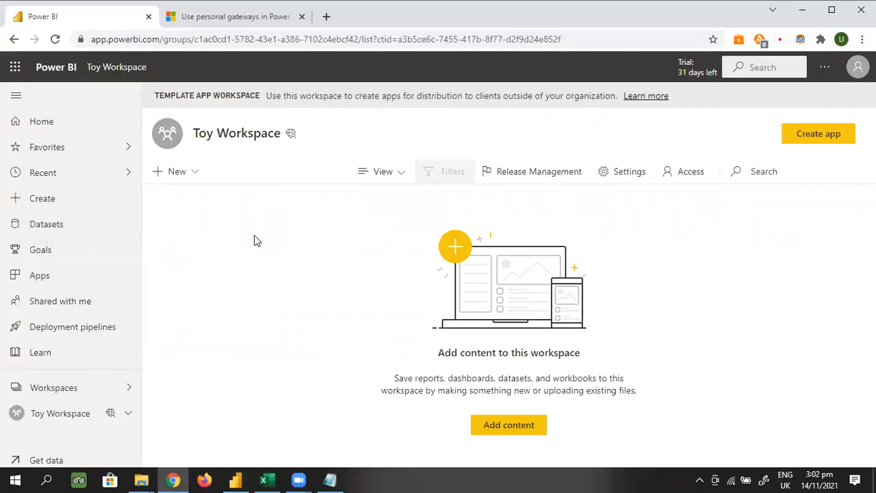
right_click(254, 235)
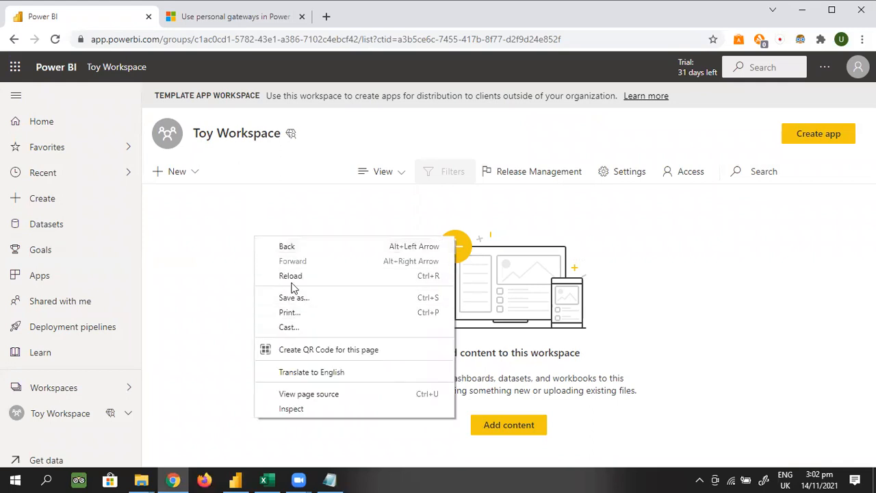
click(297, 277)
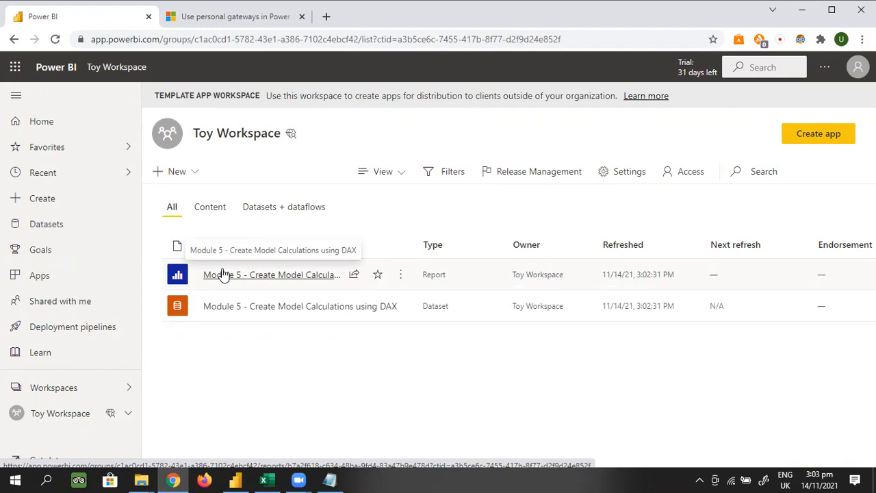
click(236, 479)
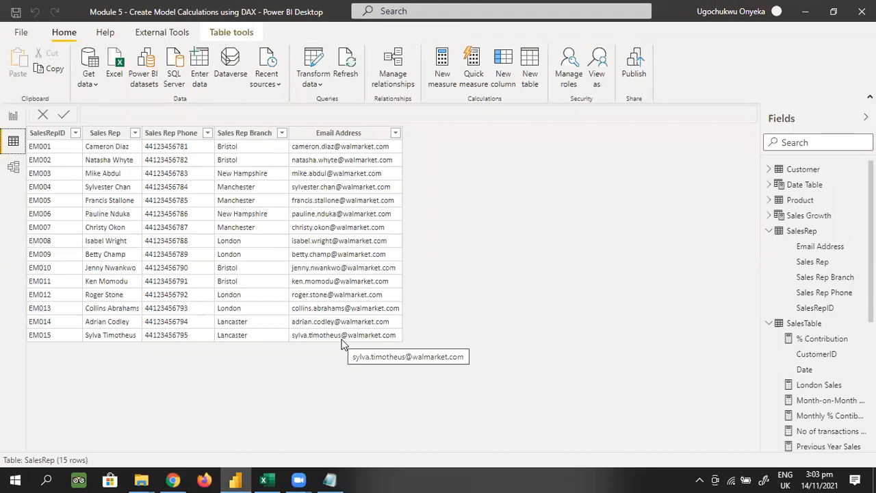
click(174, 480)
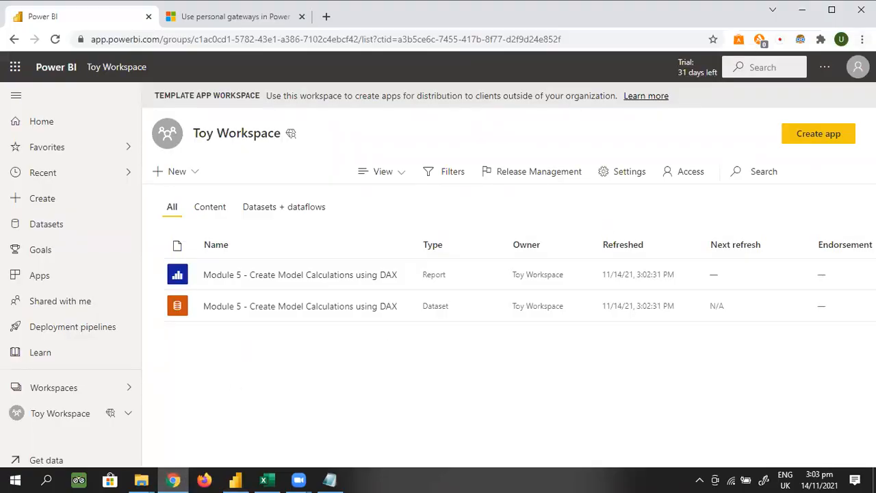
Step: Reduce the browser page zoom to 80% in Chrome
click(862, 39)
click(771, 159)
click(771, 158)
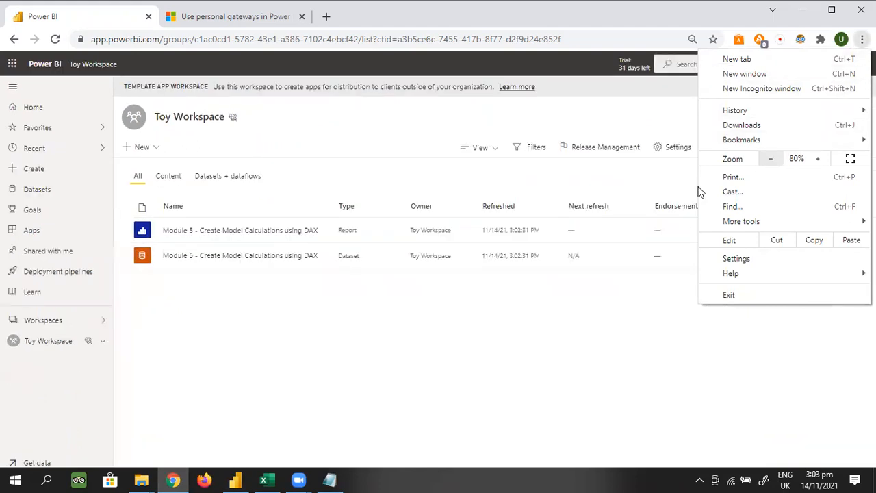
Step: Expand the contents of Toy Workspace and open the security settings of the Module 5 dataset
click(104, 345)
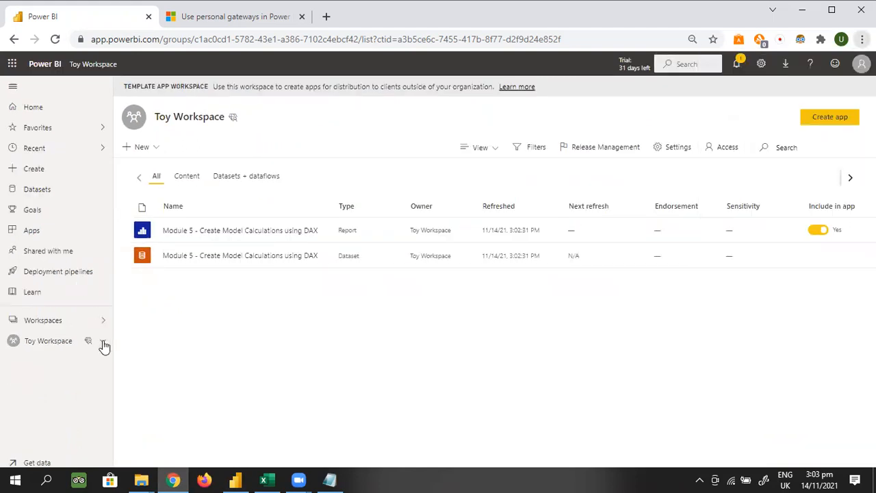
click(103, 345)
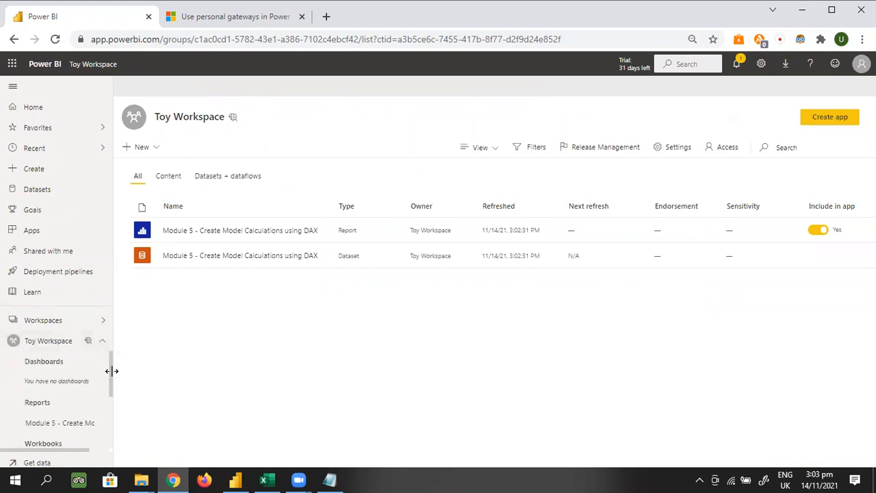
mouse_move(110, 368)
mouse_down()
mouse_move(109, 397)
mouse_move(111, 363)
mouse_up()
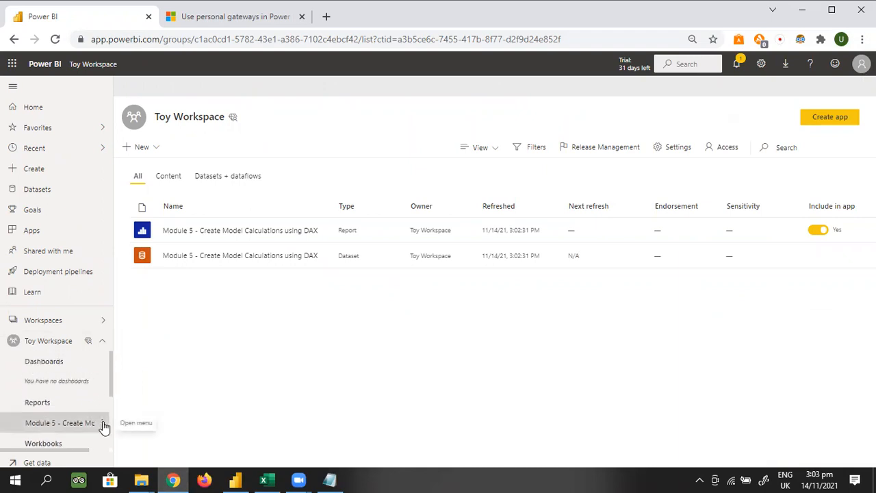
click(102, 423)
click(102, 425)
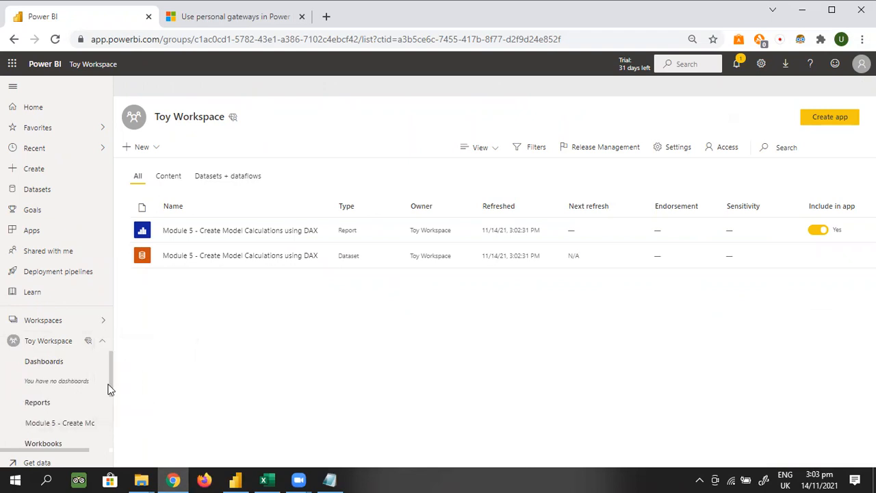
drag(111, 365, 113, 400)
scroll(111, 397, down, 1)
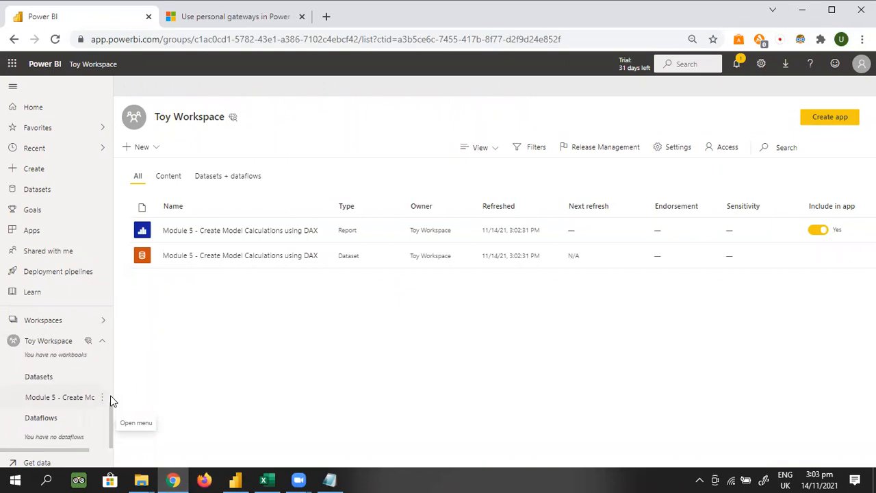
click(103, 398)
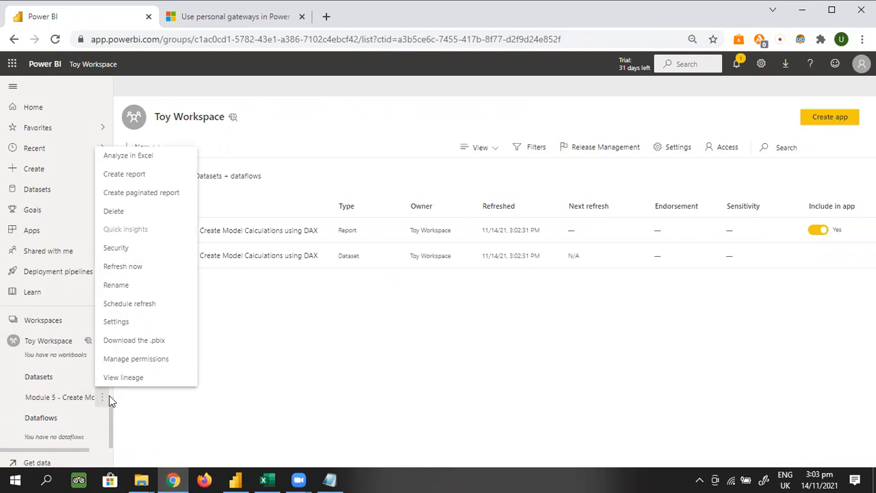
click(135, 249)
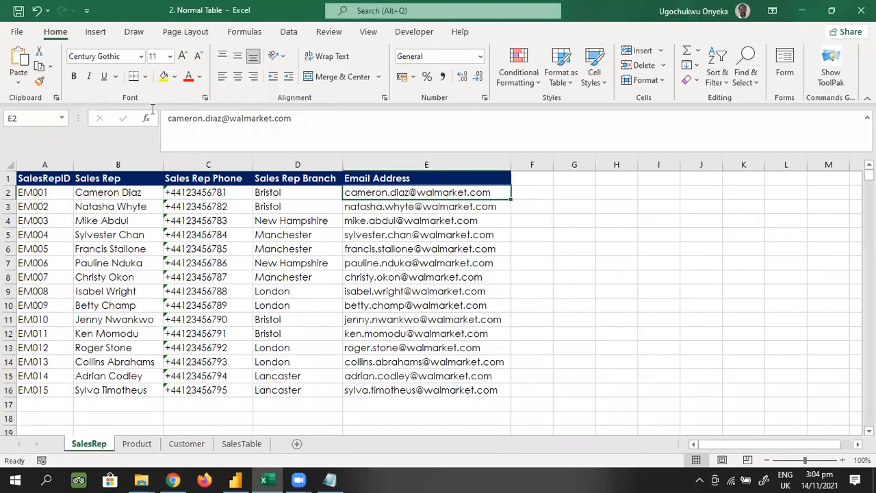
Step: Copy the first sales rep's email address from the Excel SalesRep sheet into the row-level security role's members field
drag(292, 119, 152, 114)
key(ctrl+c)
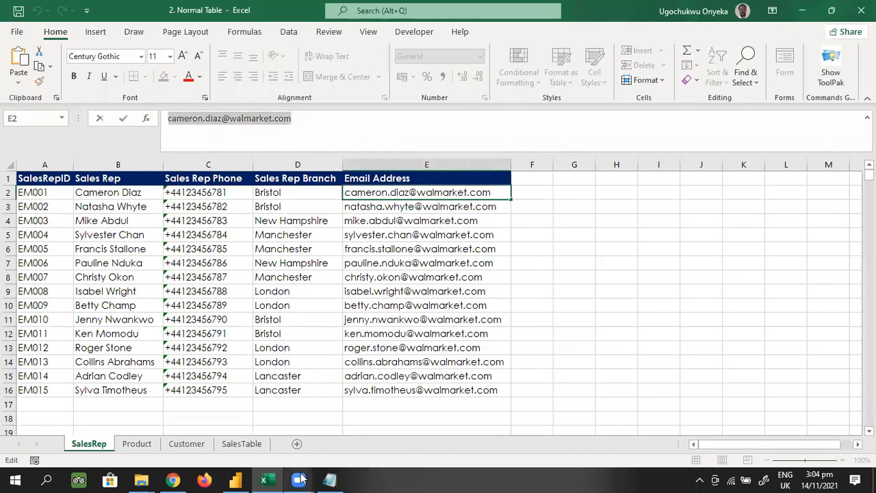
mouse_move(234, 477)
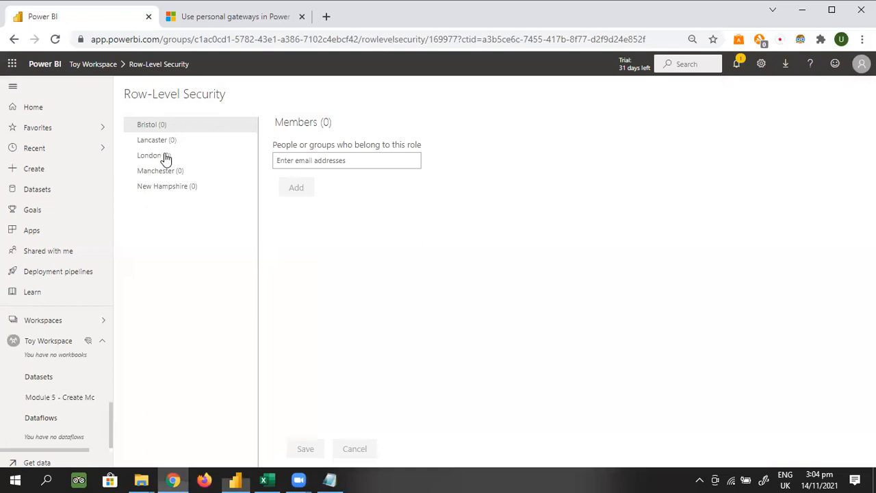
click(351, 160)
key(ctrl+v)
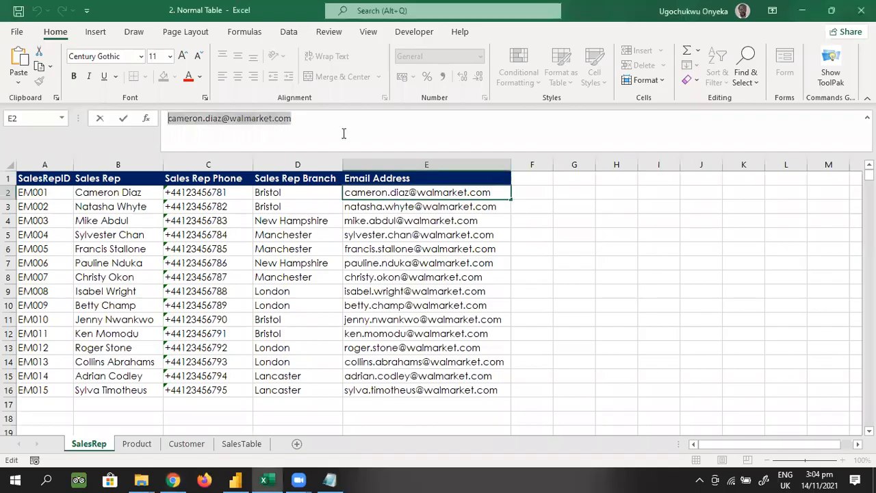
Step: Finish the edit of cell E2 in the Excel SalesRep sheet and return to the Row-Level Security page in Chrome
click(263, 479)
key(Return)
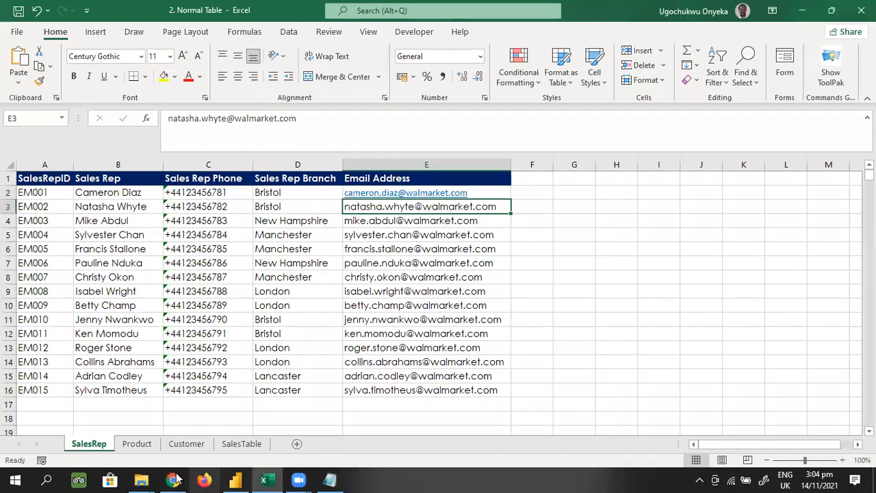
click(173, 479)
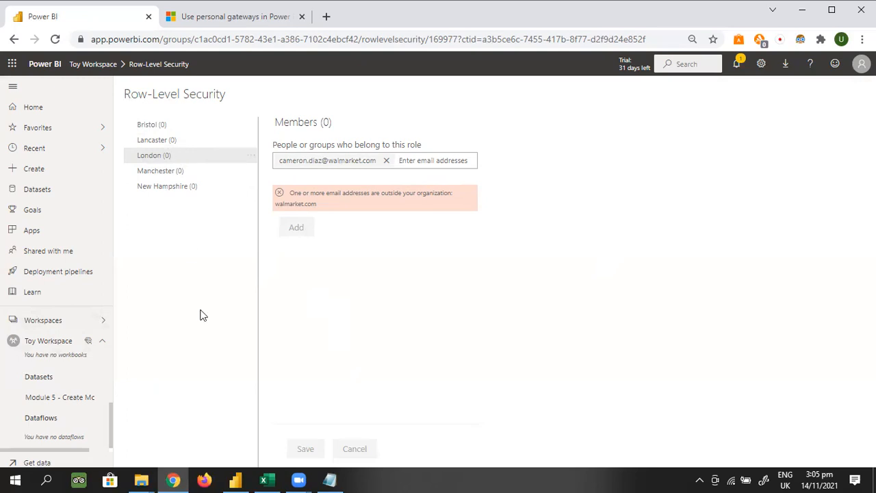
Step: Switch to the Excel SalesRep sheet and check the branch of sales rep EM004
click(263, 479)
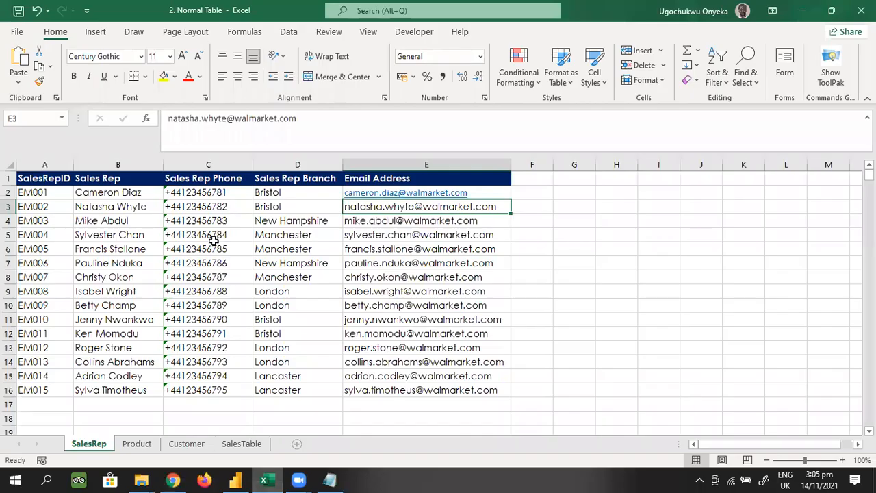
click(143, 235)
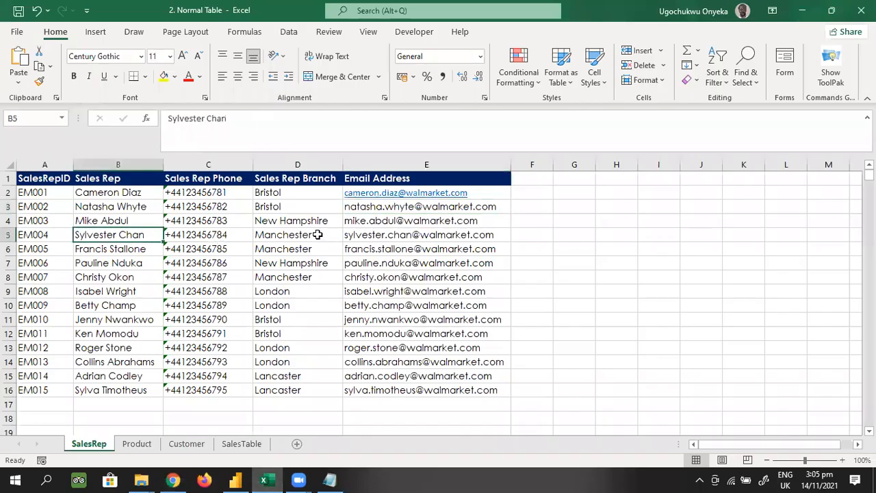
click(318, 234)
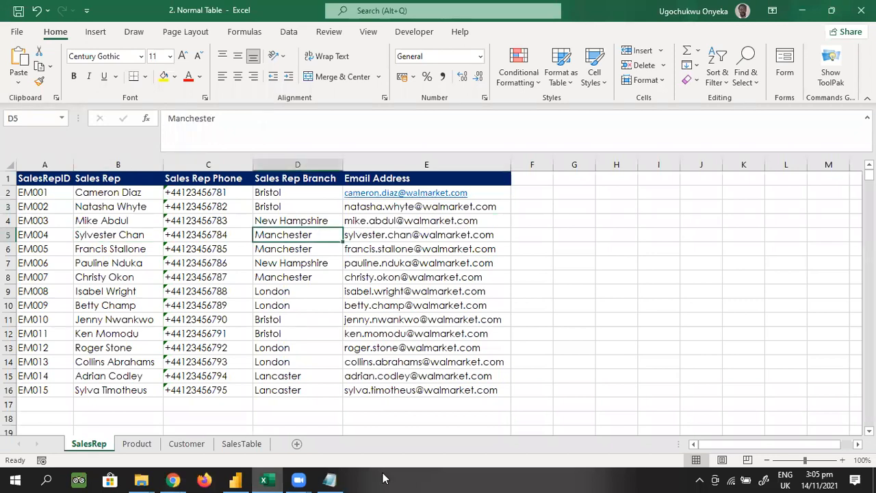
Step: Switch to Power BI Desktop and delete the Bristol, Lancaster, London, Manchester and New Hampshire security roles
click(234, 479)
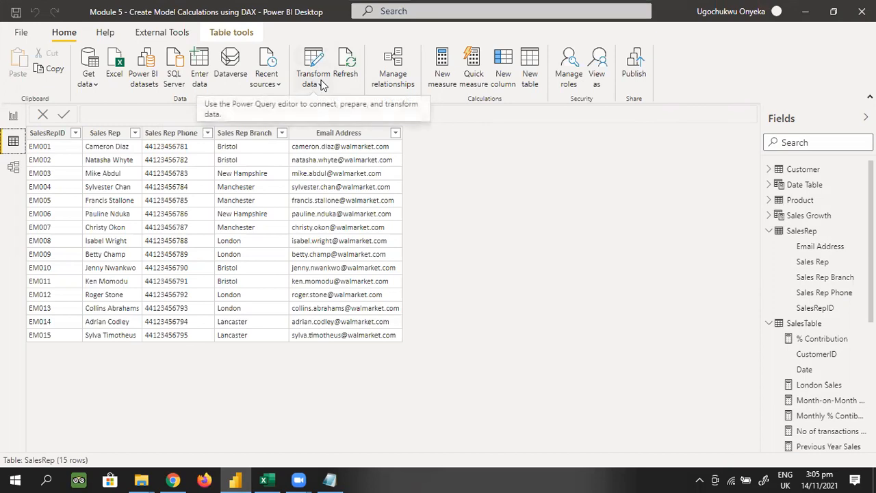
click(578, 85)
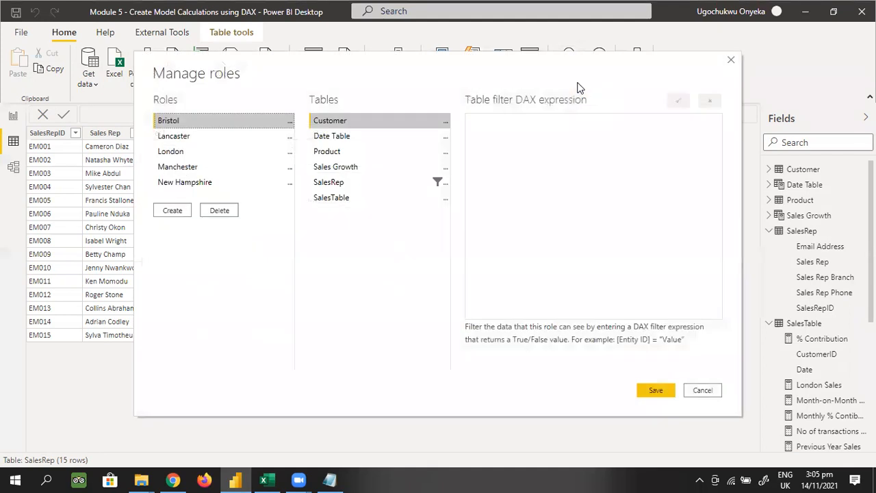
click(219, 210)
click(478, 258)
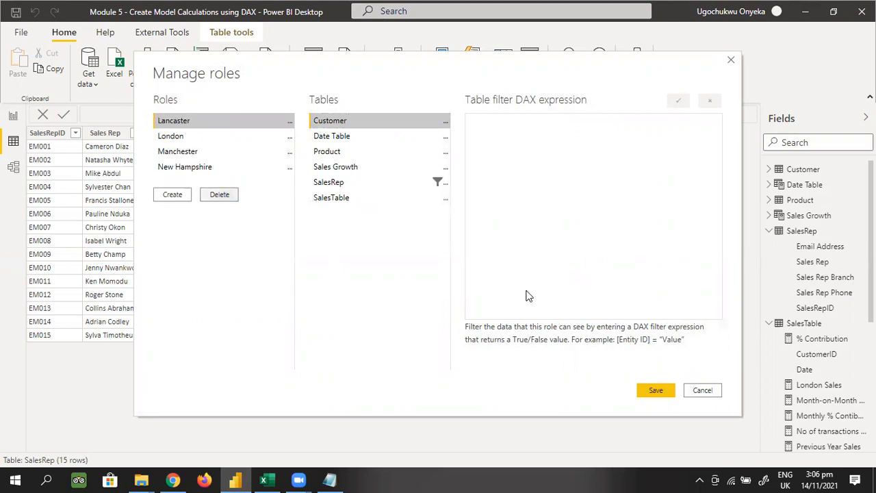
key(Delete)
click(506, 261)
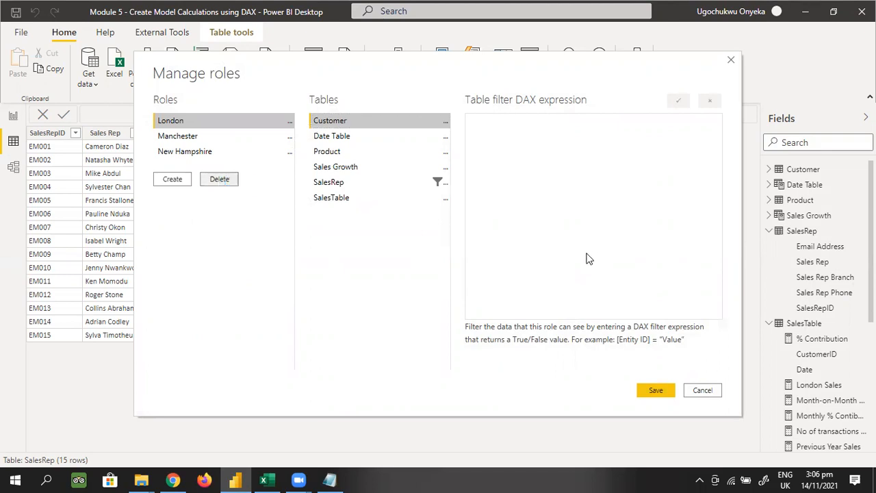
key(Delete)
click(503, 259)
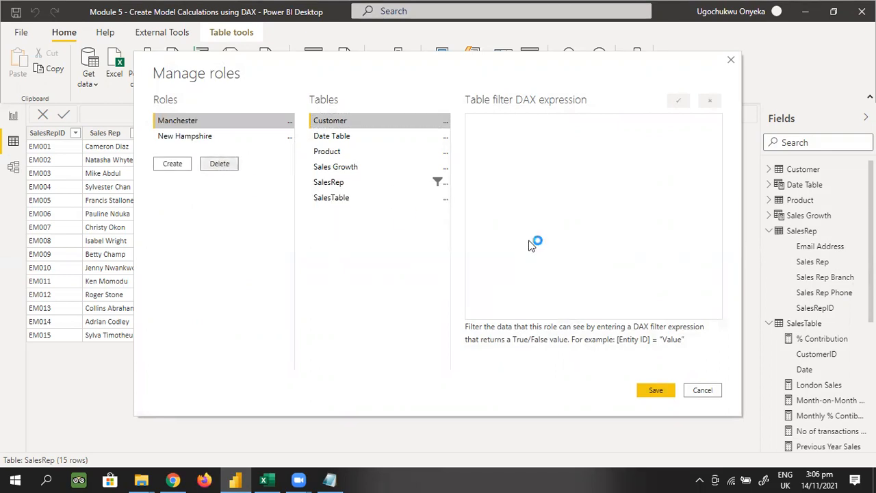
key(Delete)
click(508, 259)
key(Delete)
click(498, 259)
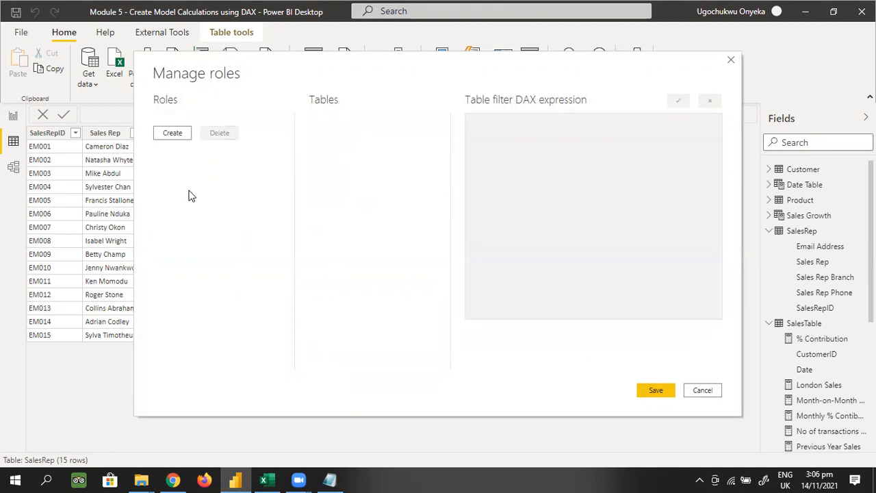
Step: Create a new security role named SalesRepBranchSelector
click(183, 136)
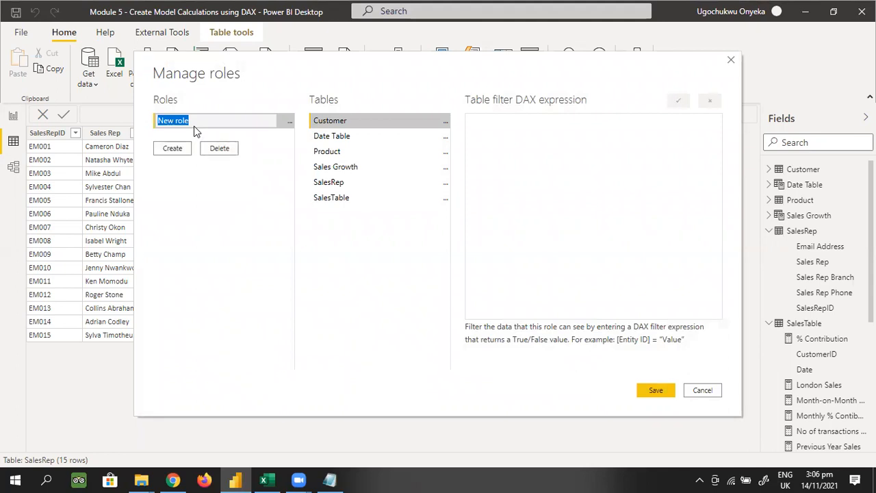
text(sales)
key(BackSpace)
key(BackSpace)
key(BackSpace)
key(BackSpace)
key(BackSpace)
text(SalesRepBranchSelector)
Step: Add an Email Address filter to the SalesRep table in the role, with the expression [Email Address] = userprincipalid()
click(445, 185)
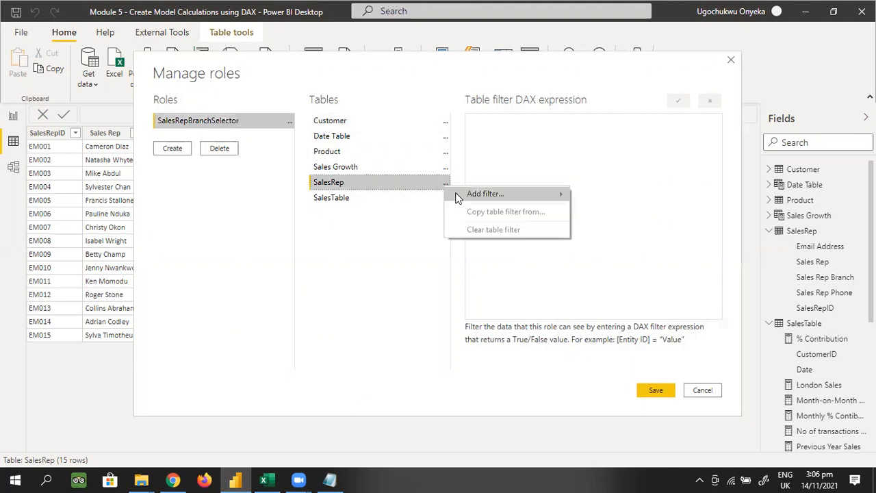
mouse_move(471, 196)
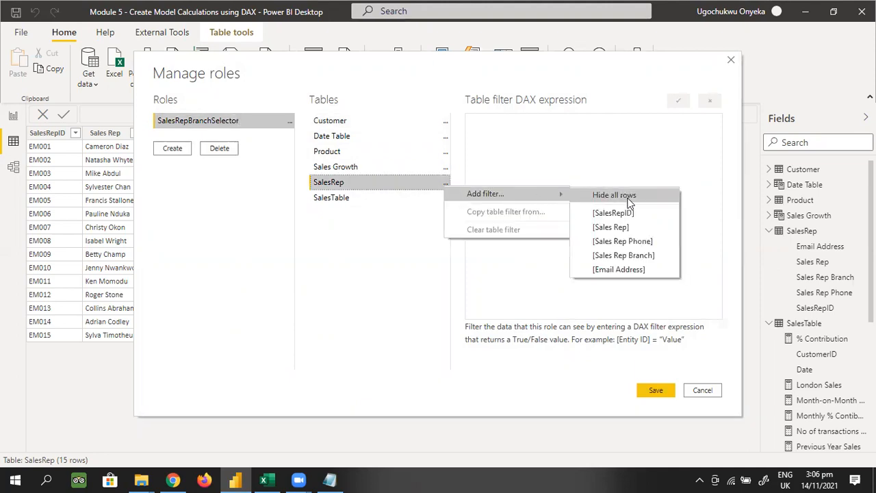
click(641, 268)
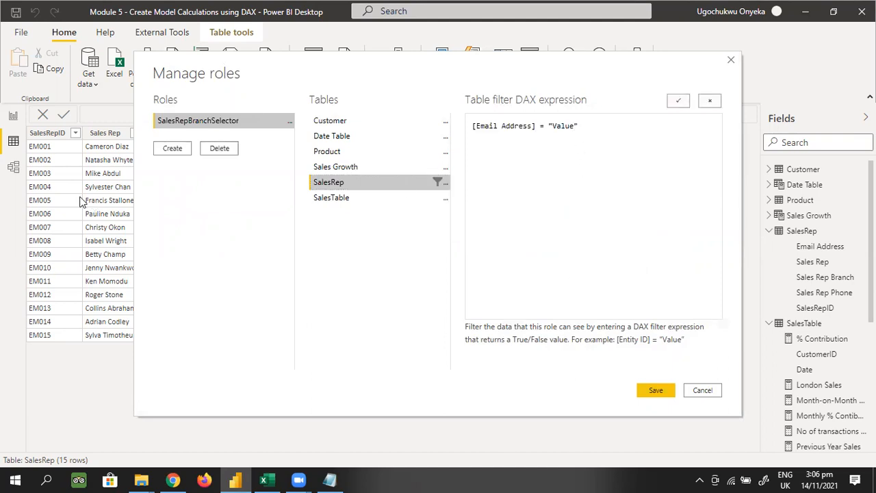
drag(579, 126, 550, 130)
text(userprincipalid())
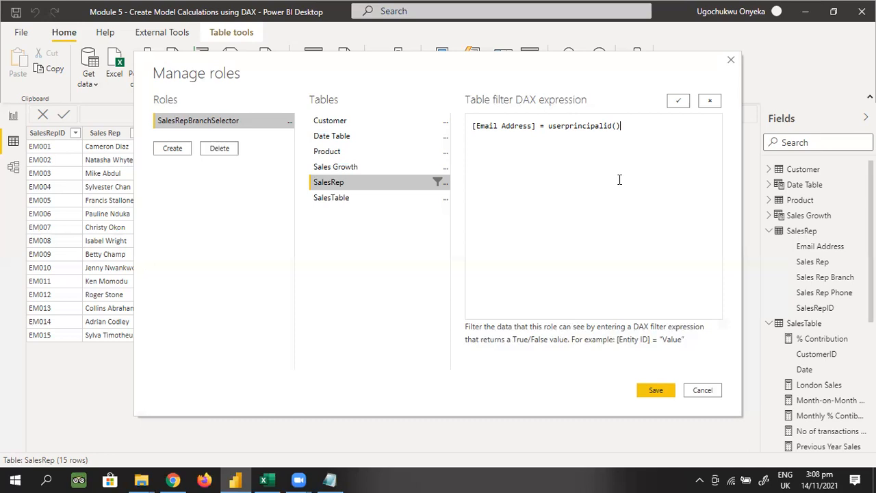
Step: Change the function in the SalesRep filter expression to userprincipalname() and save the roles
click(613, 126)
key(BackSpace)
key(BackSpace)
text(name)
click(654, 392)
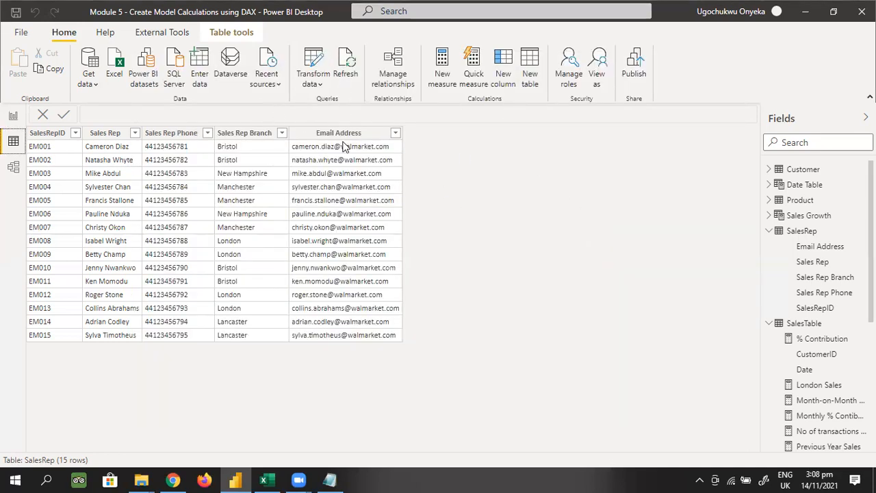
Step: Check the roles offered by View as without applying one, and switch back to Chrome
click(598, 68)
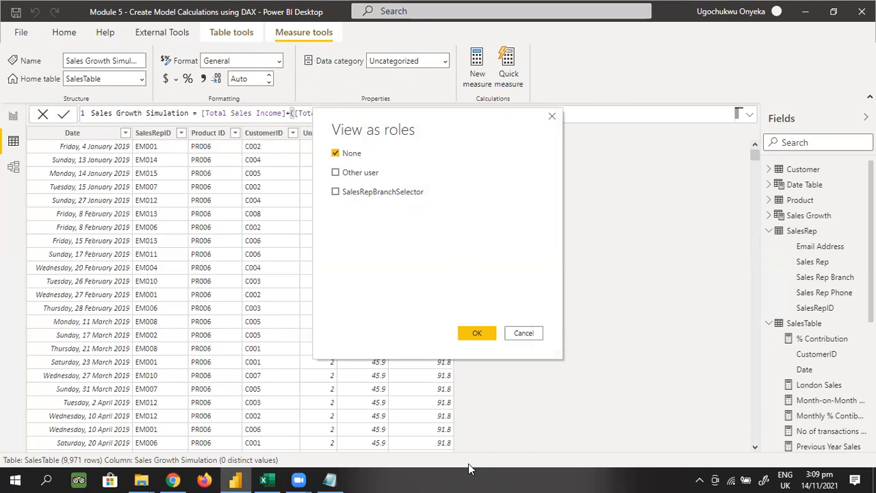
click(551, 115)
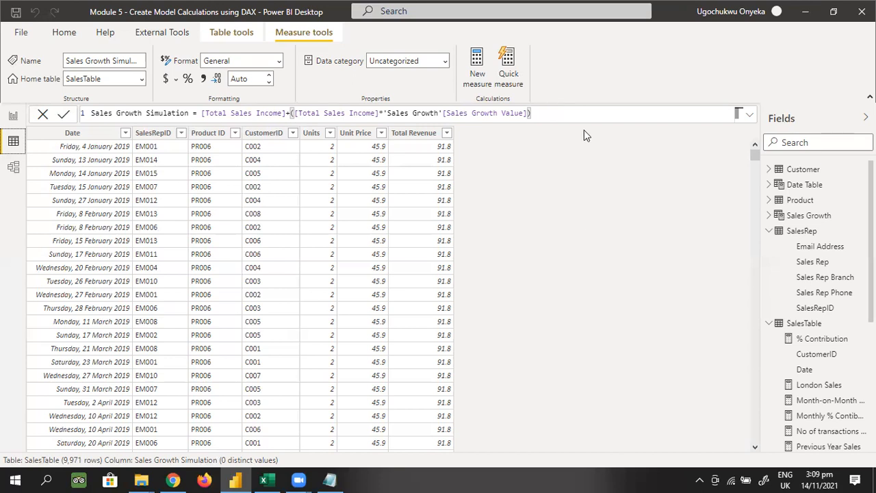
click(172, 479)
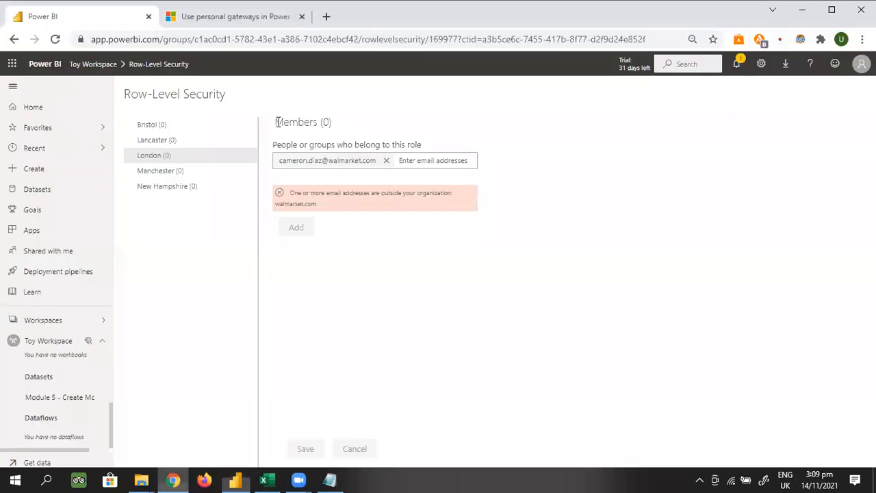
Step: Search Google for "power query m" in the gateway documentation tab and open Microsoft's Power Query M formula language reference
click(229, 19)
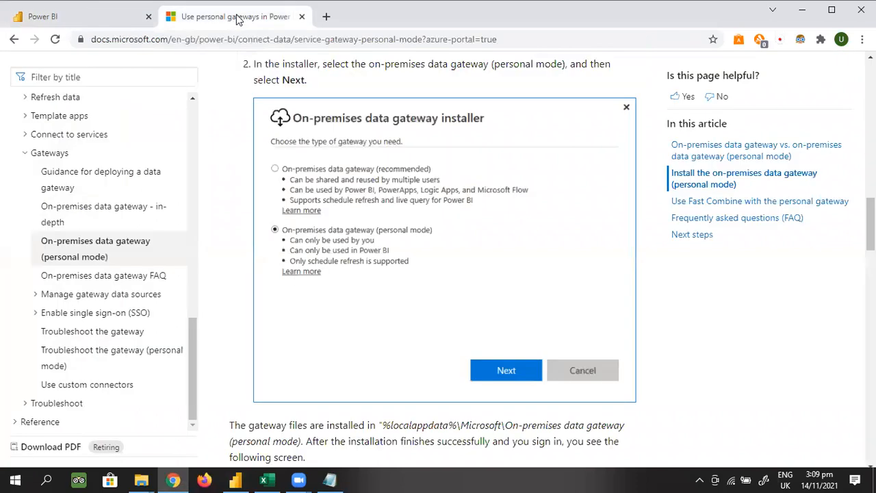
click(348, 43)
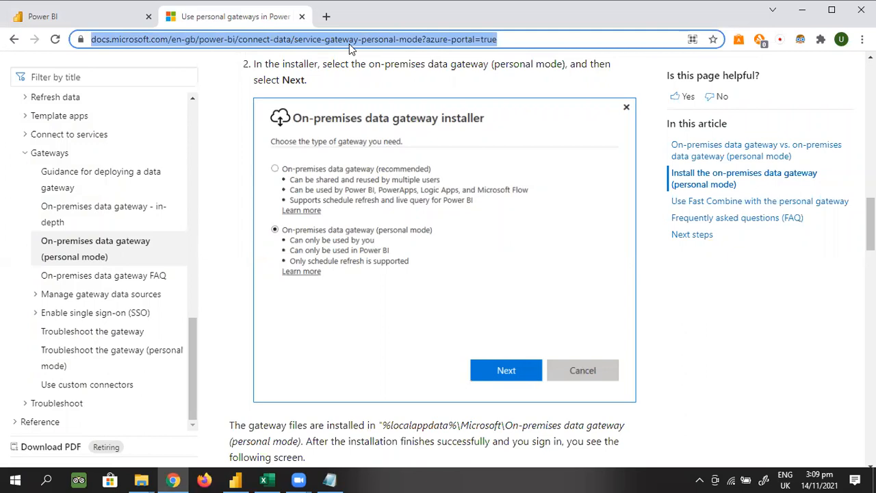
text(pow)
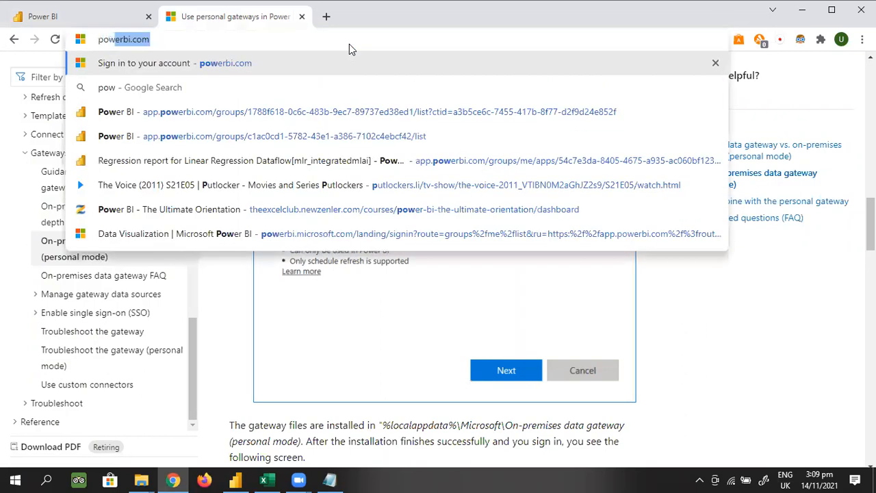
text(er query m)
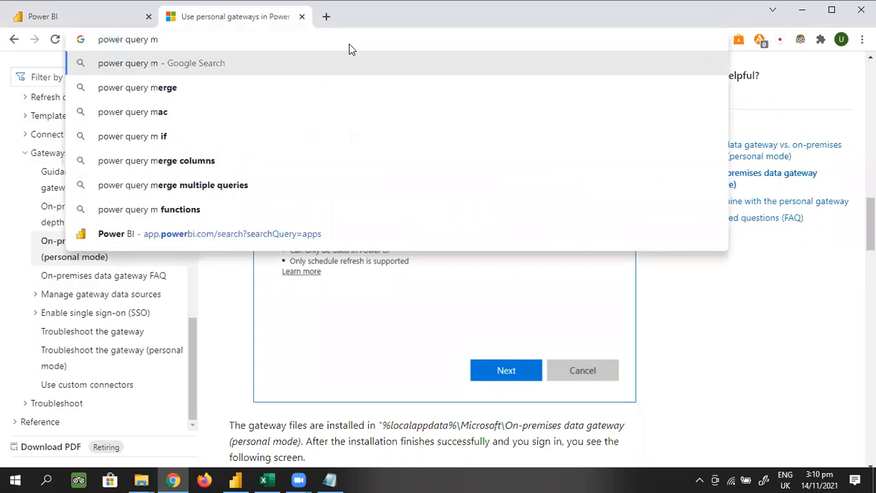
key(Return)
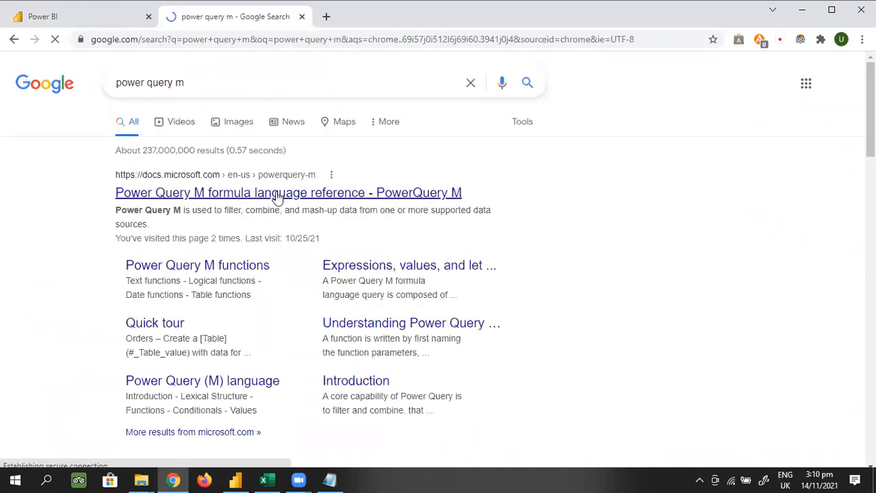
click(279, 194)
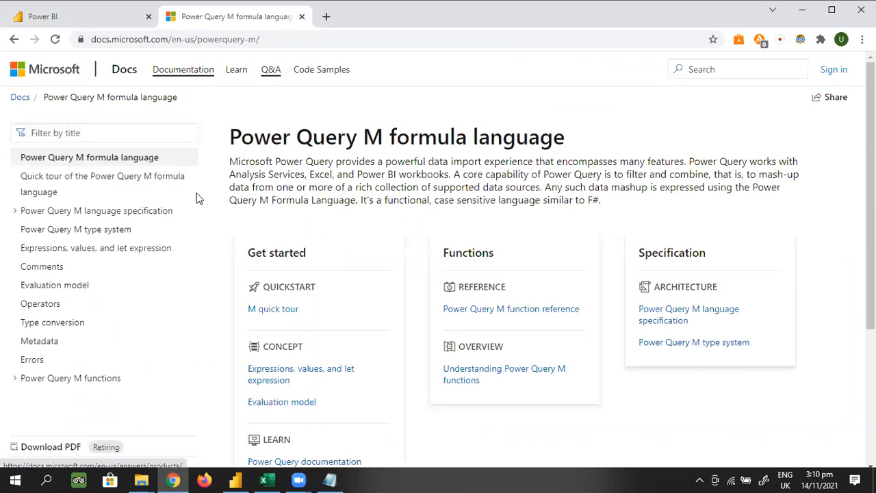
Step: Open the PDF version of the Power Query M reference and look through its contents pages
click(48, 452)
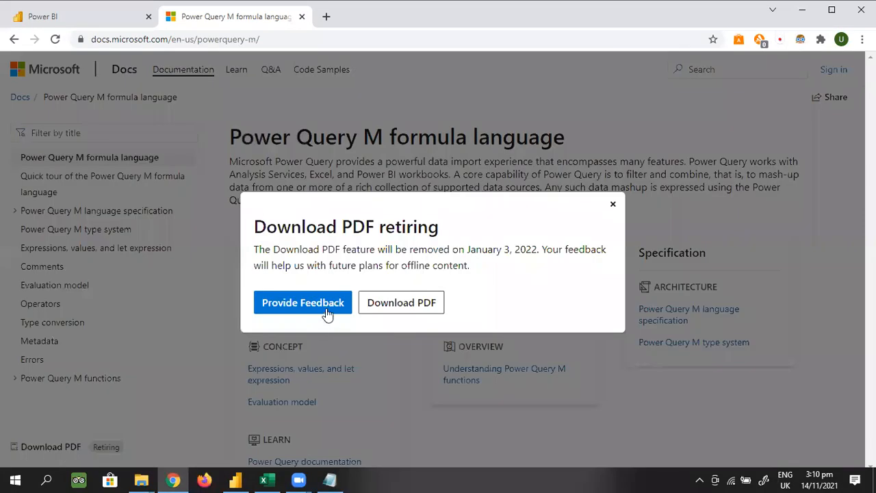
click(403, 304)
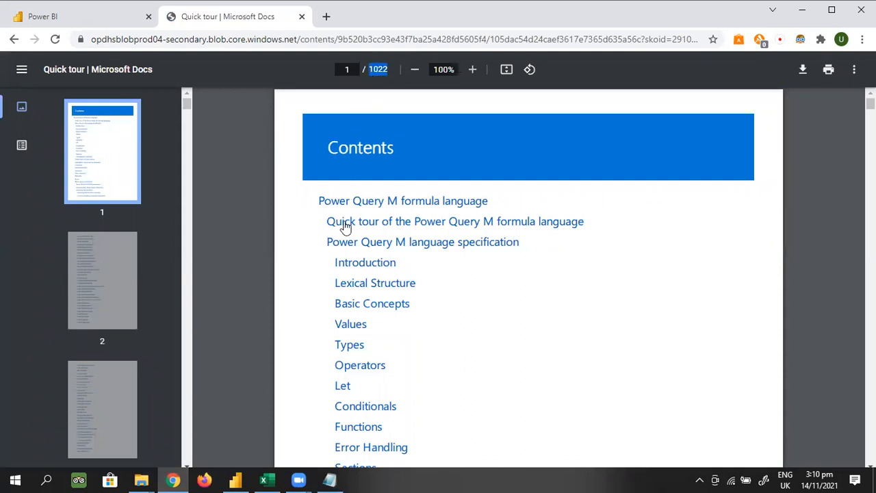
scroll(345, 227, down, 1)
scroll(345, 227, down, 7)
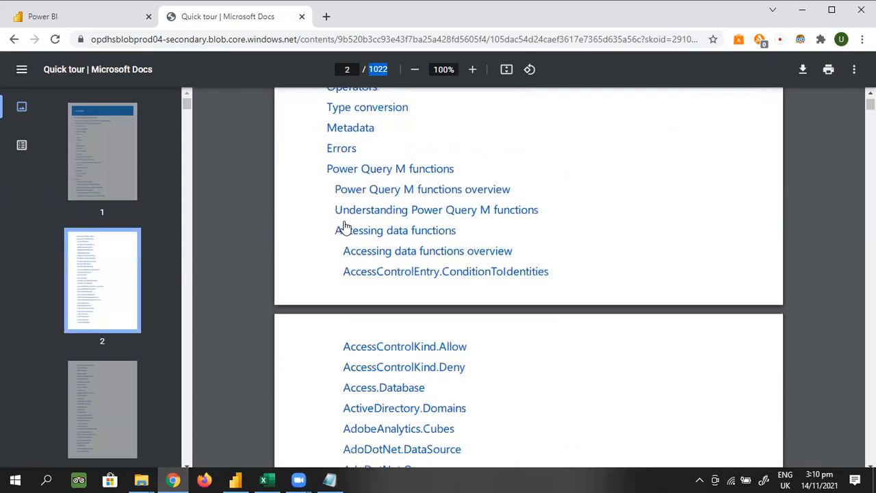
scroll(345, 227, down, 8)
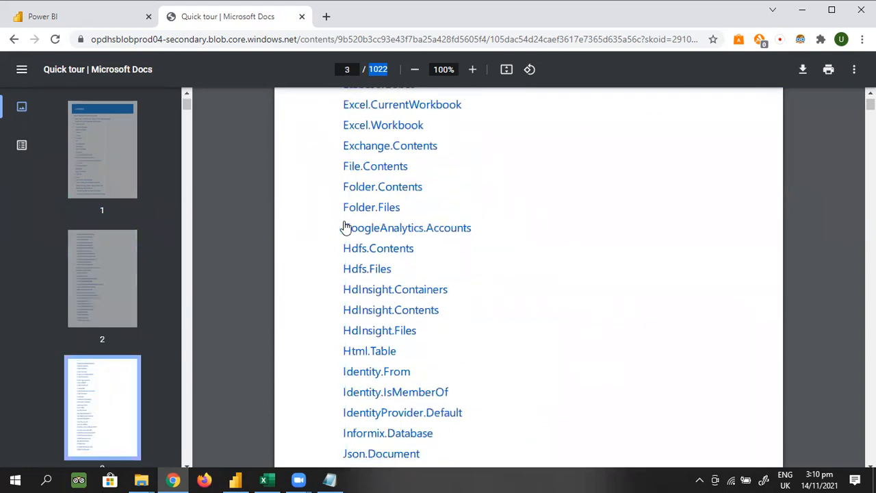
scroll(346, 227, down, 2)
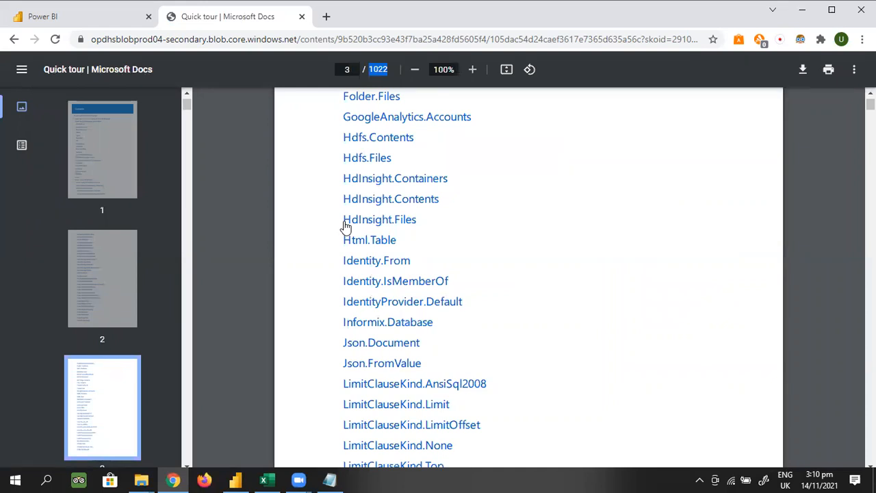
click(416, 469)
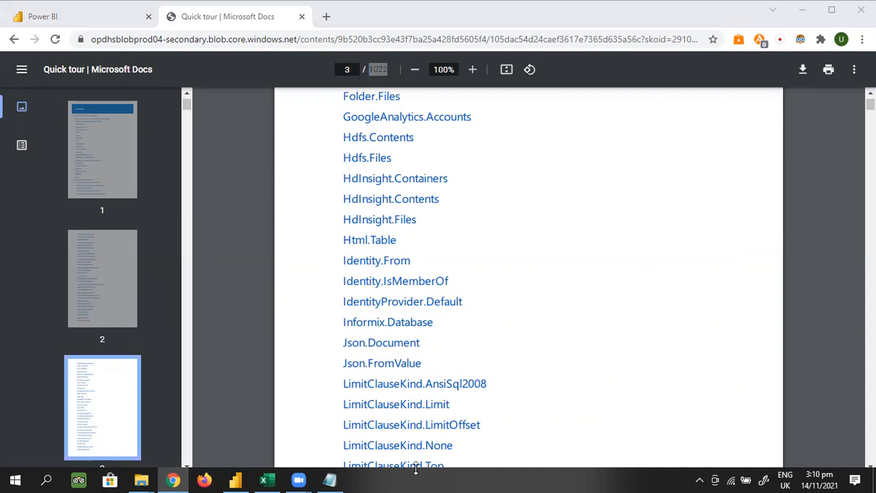
Step: Return from the PDF to the Google results, search for "DAX reference guide" and open Microsoft's DAX function reference
click(15, 41)
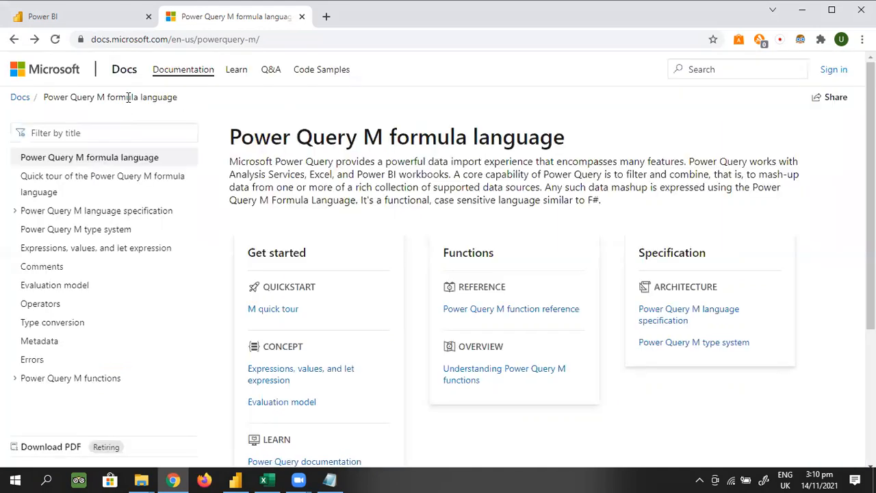
click(14, 41)
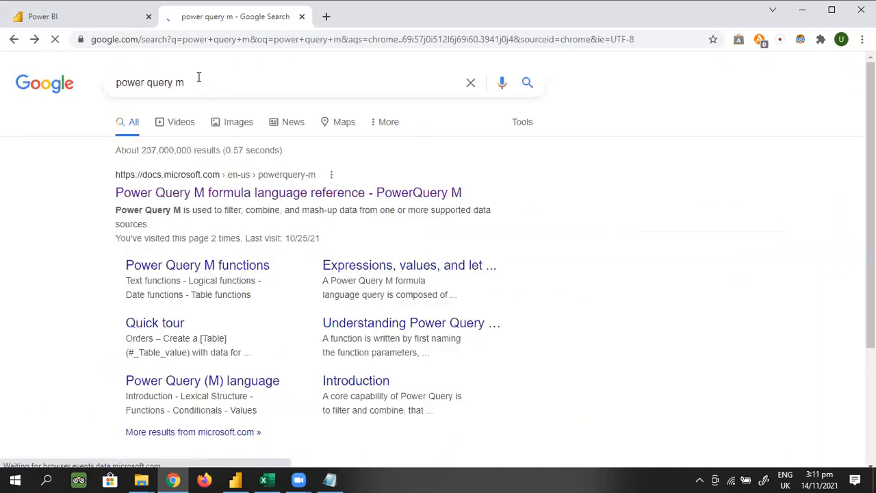
triple_click(120, 79)
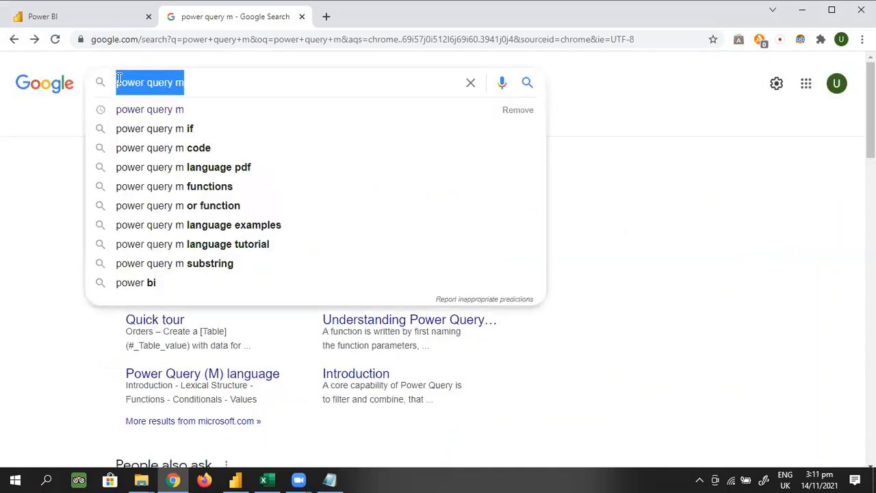
text(DAX re)
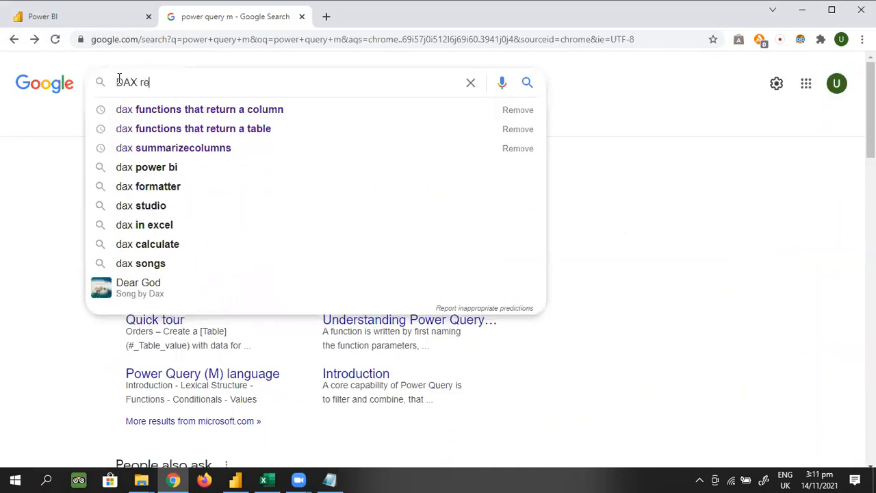
text(ference guide)
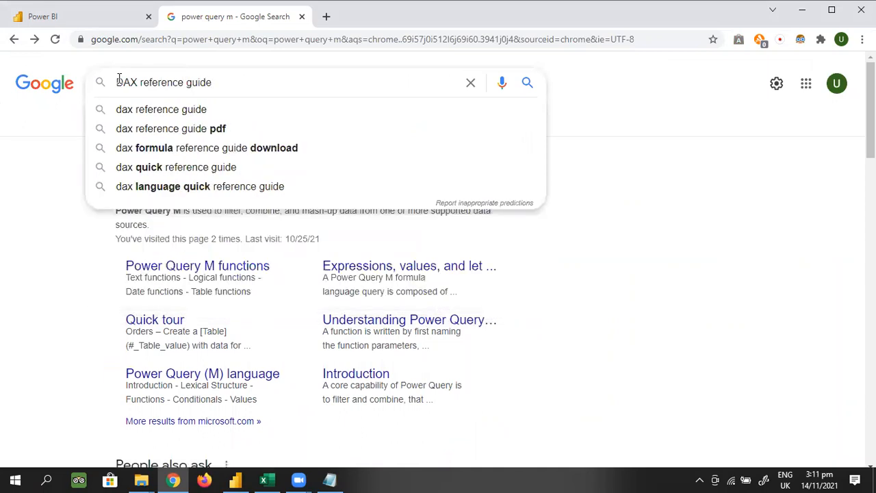
key(Return)
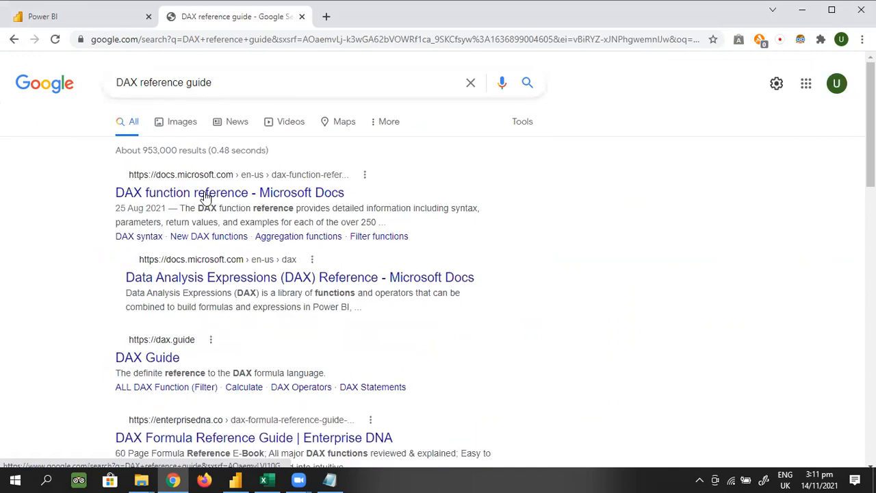
click(205, 195)
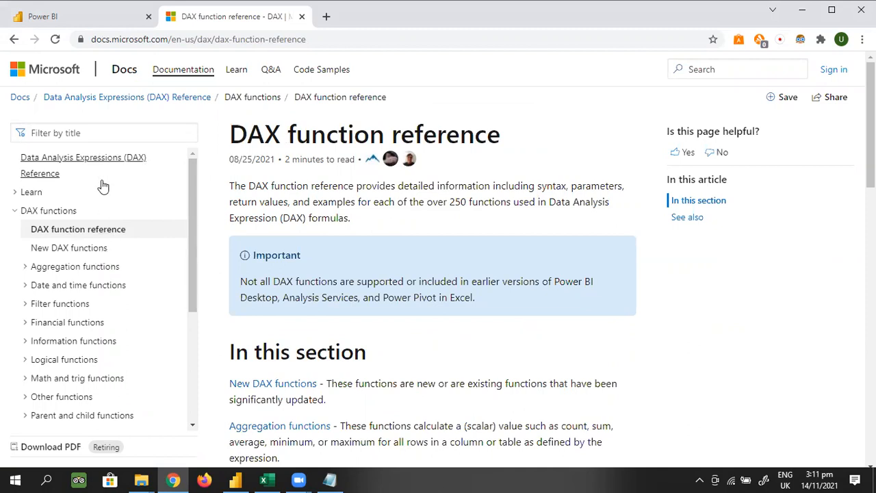
Step: Open the PDF version of the DAX reference from the documentation page
scroll(102, 186, down, 4)
click(70, 447)
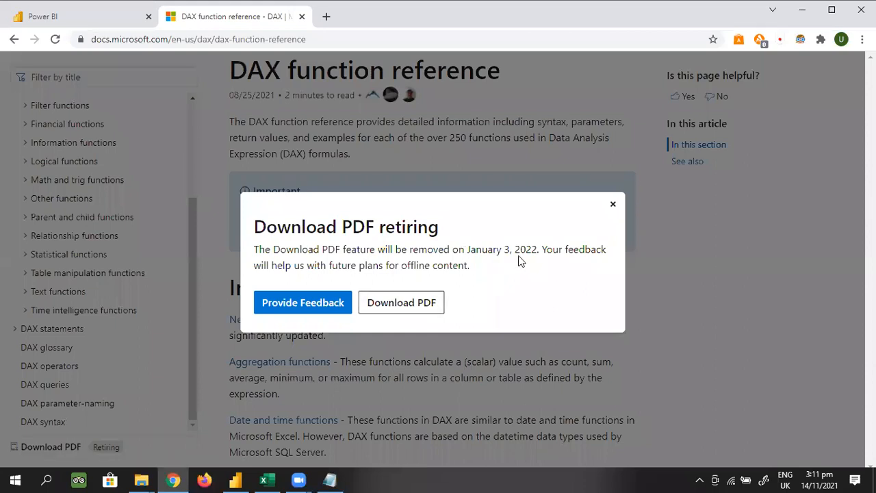
click(413, 304)
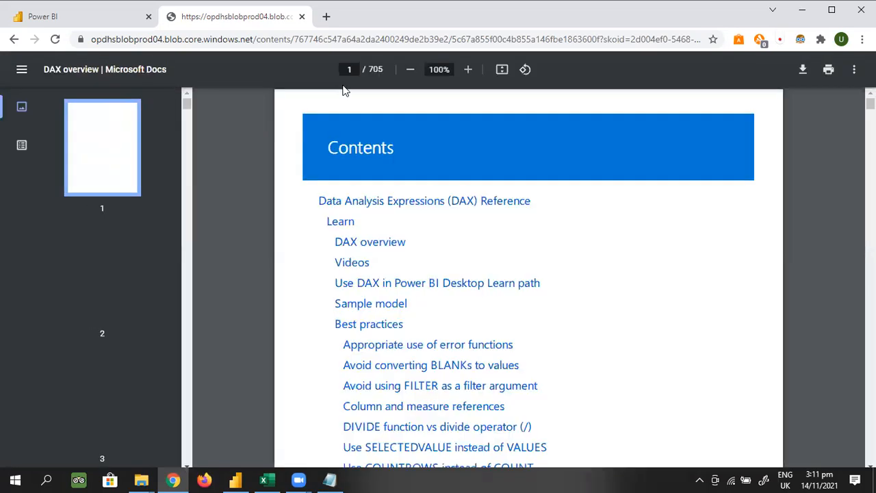
Step: Look through the function categories in the PDF's contents pages, and return to the DAX function reference web page
scroll(361, 301, down, 5)
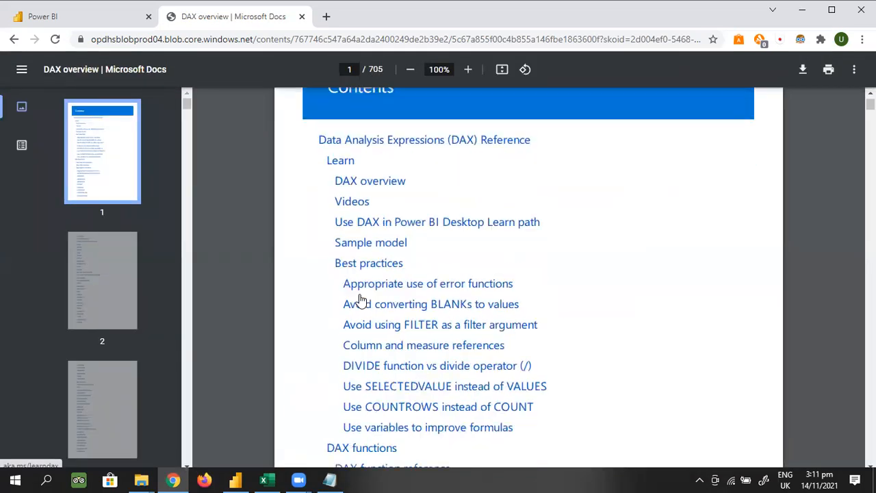
scroll(360, 301, down, 20)
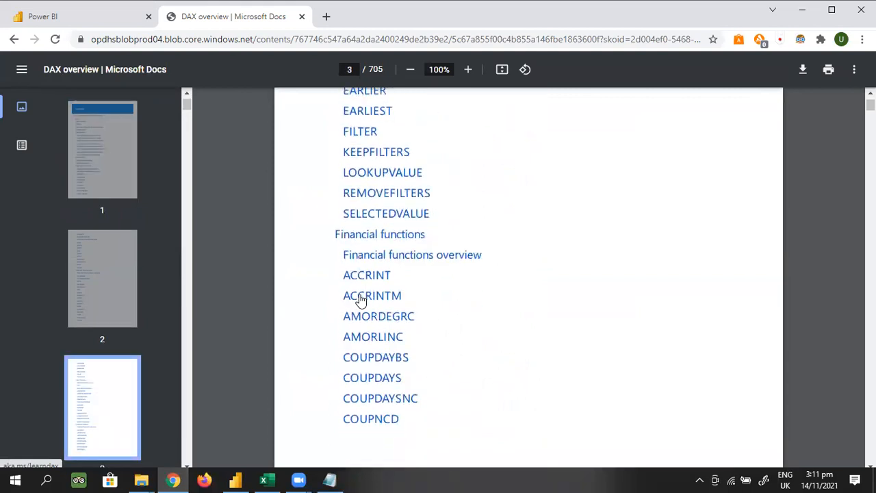
scroll(361, 301, down, 20)
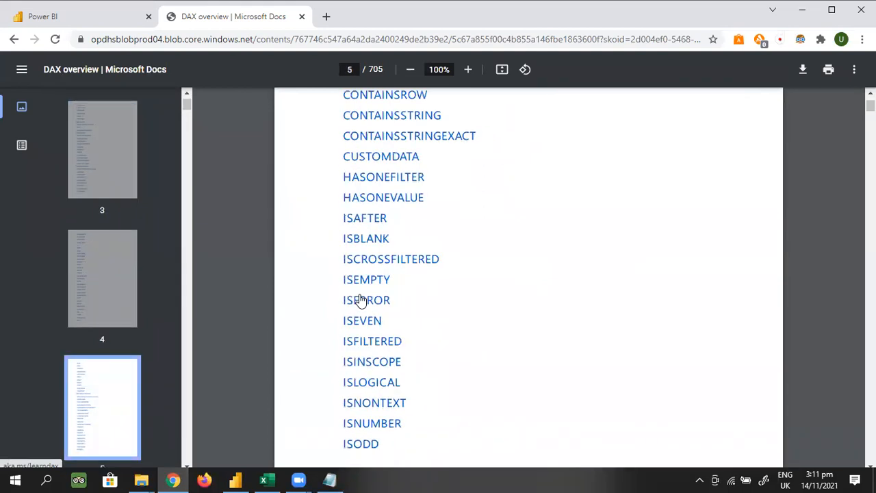
scroll(360, 301, down, 20)
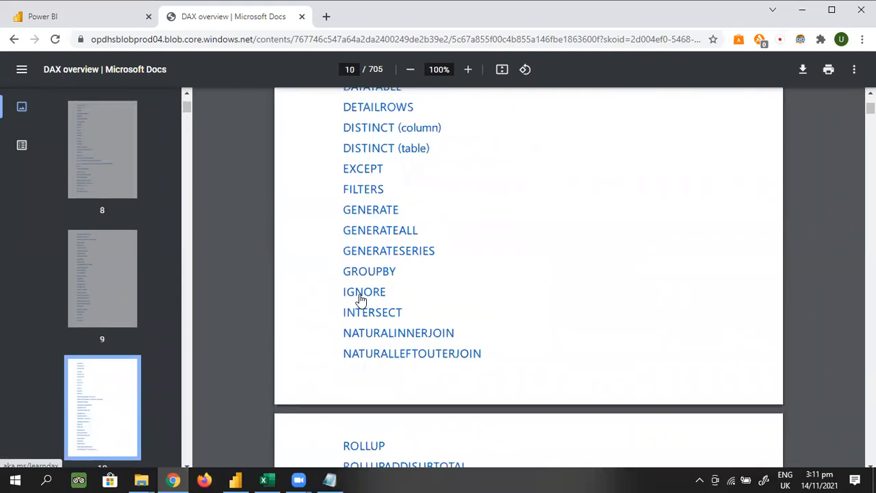
scroll(361, 301, down, 15)
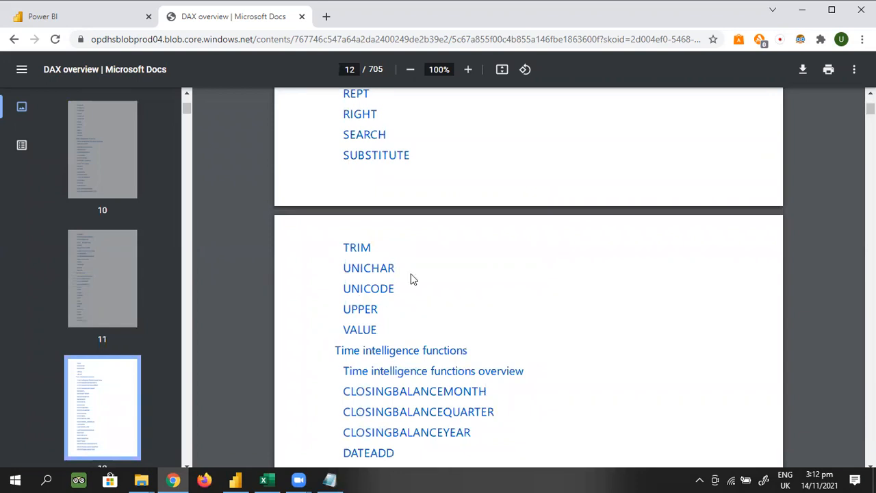
scroll(413, 280, up, 6)
scroll(413, 280, up, 4)
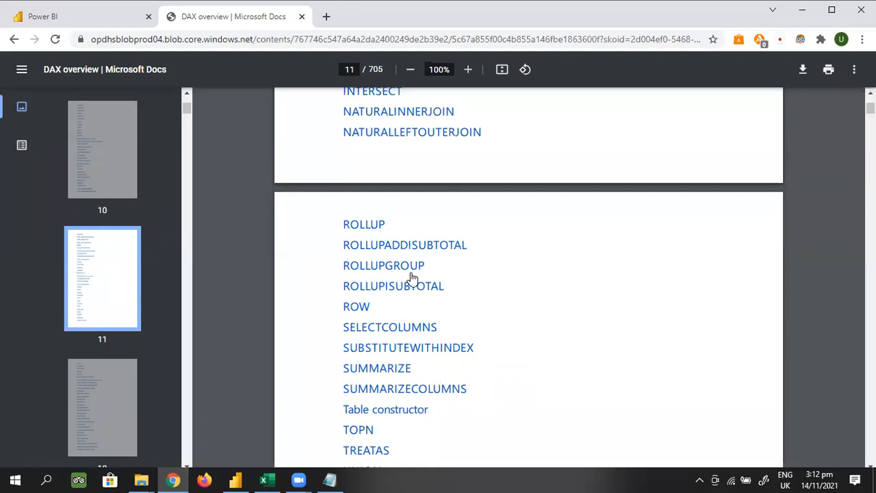
scroll(412, 279, up, 6)
scroll(412, 278, up, 3)
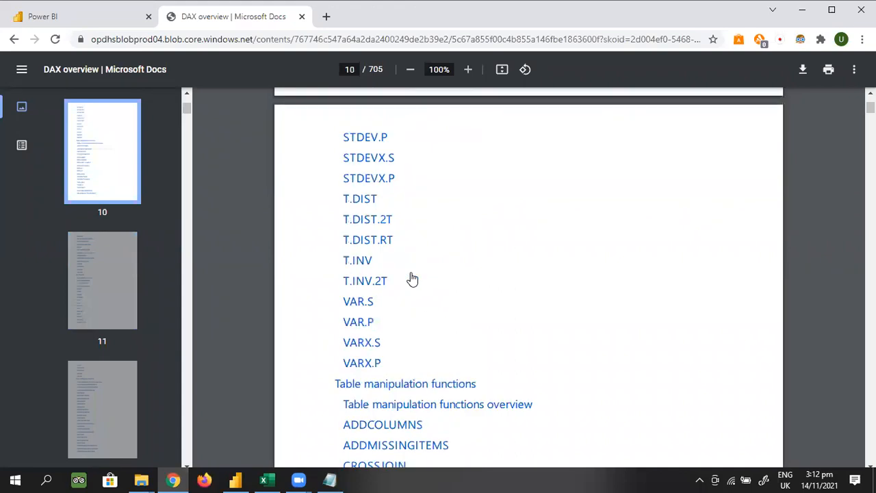
scroll(412, 279, up, 10)
scroll(412, 279, up, 10)
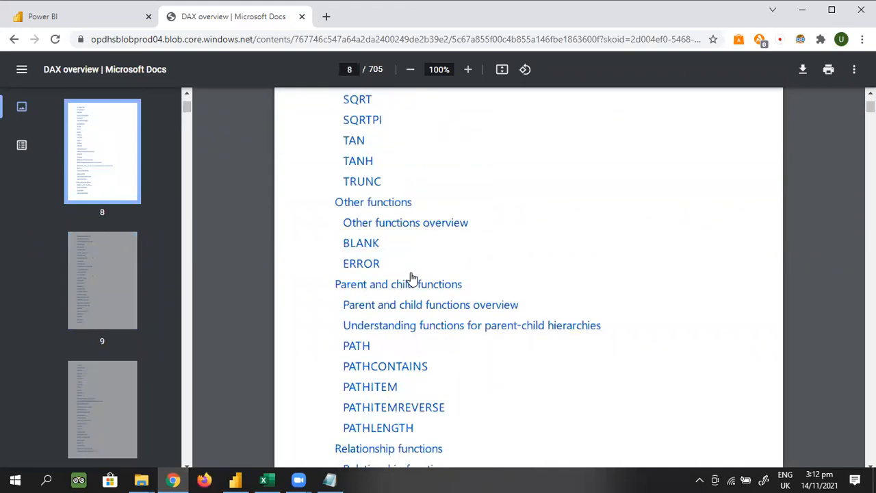
scroll(412, 279, up, 2)
click(14, 39)
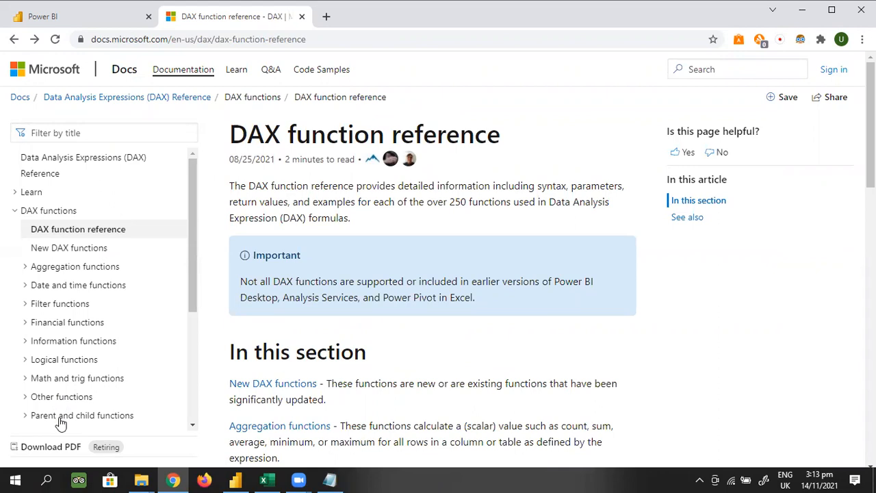
Step: Expand the Date and time functions group in the table of contents, view its functions and collapse it again
click(27, 286)
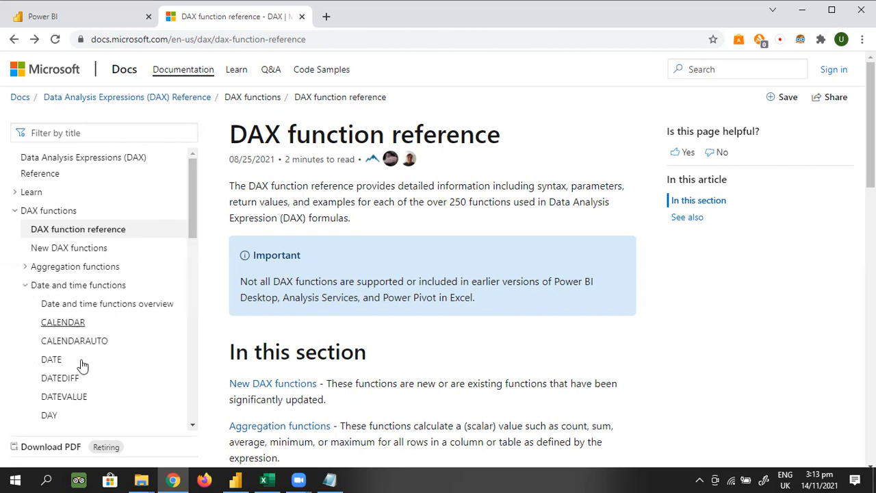
scroll(81, 390, down, 1)
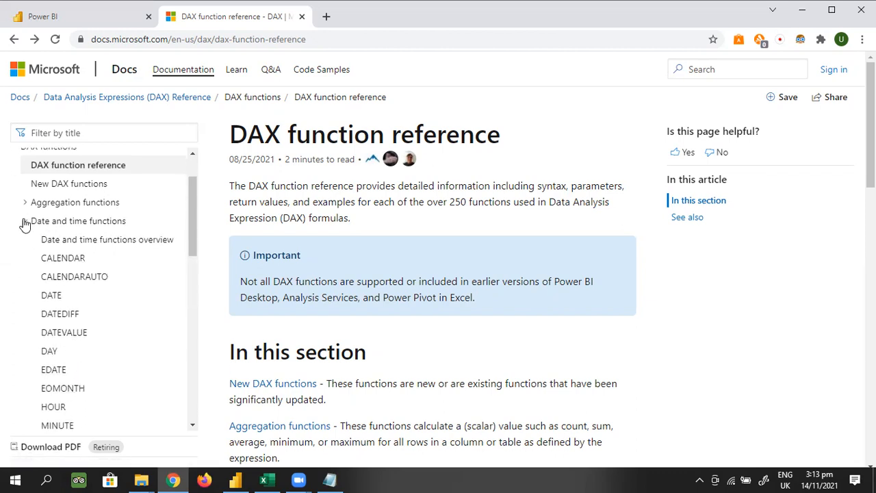
click(24, 221)
Step: Expand the Filter functions group, read through its functions from ALL to SELECTEDVALUE and collapse the group again
click(24, 240)
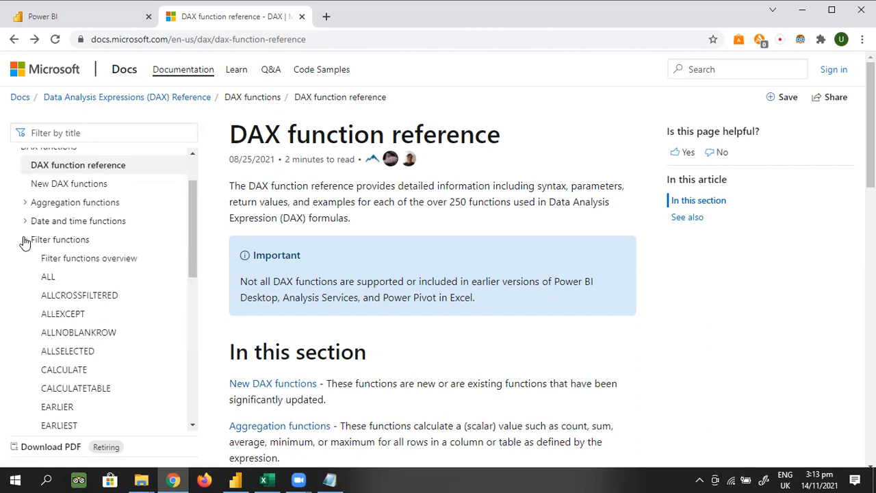
scroll(98, 330, down, 1)
scroll(98, 330, down, 2)
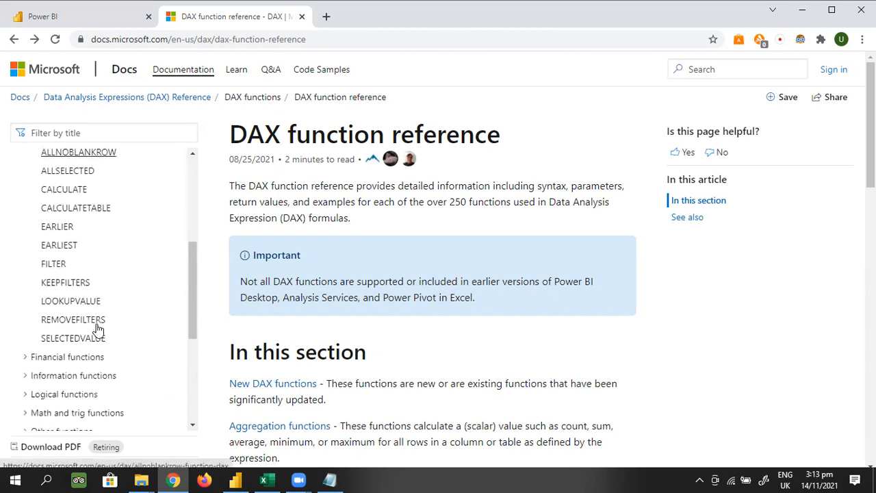
scroll(98, 330, down, 1)
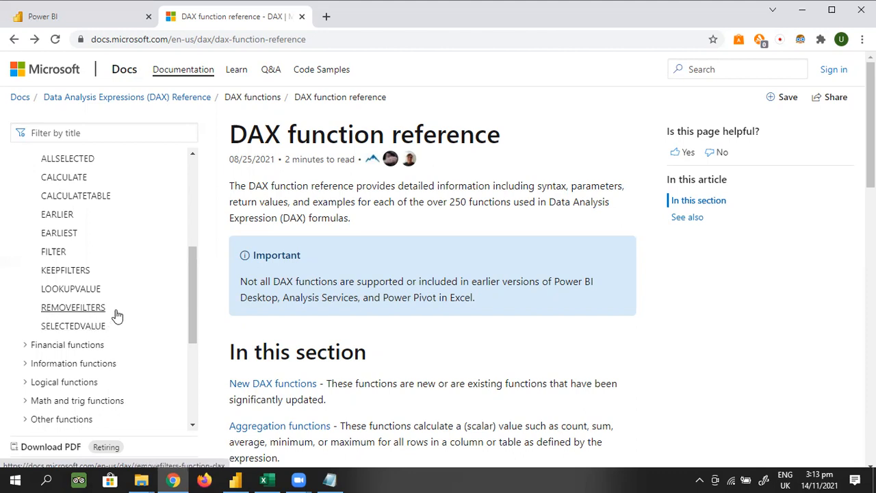
scroll(115, 314, up, 3)
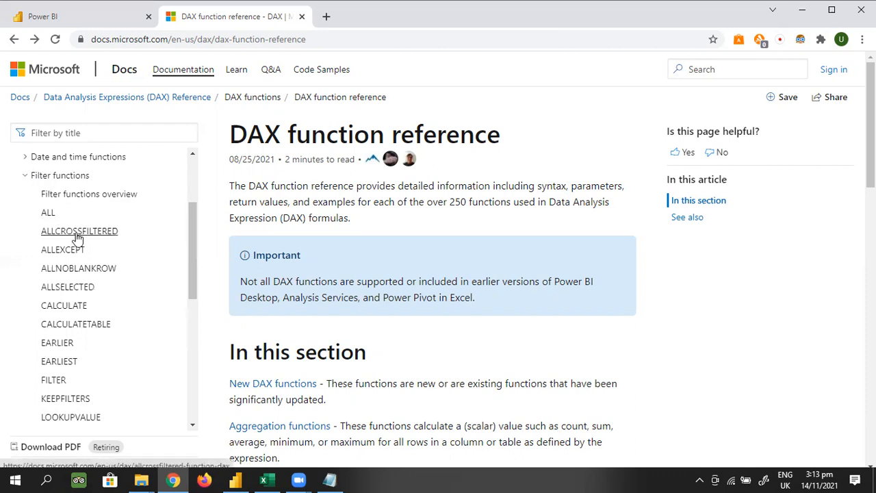
scroll(77, 238, down, 1)
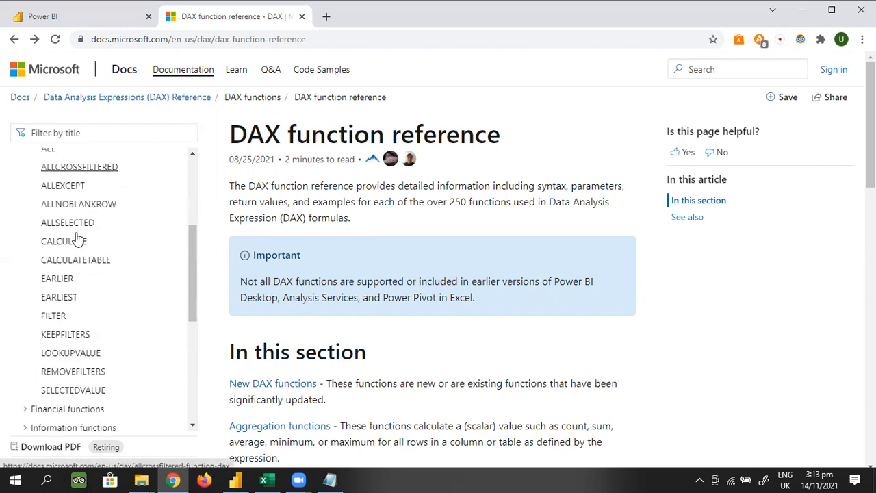
scroll(76, 238, up, 2)
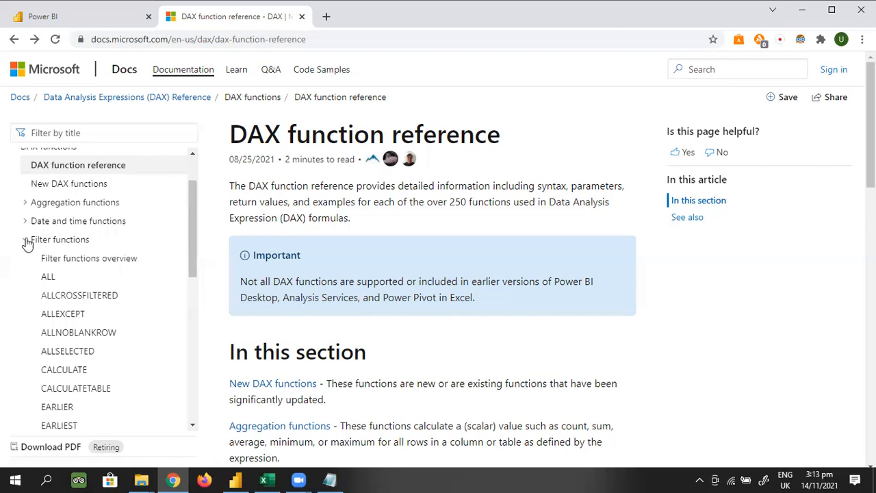
click(26, 241)
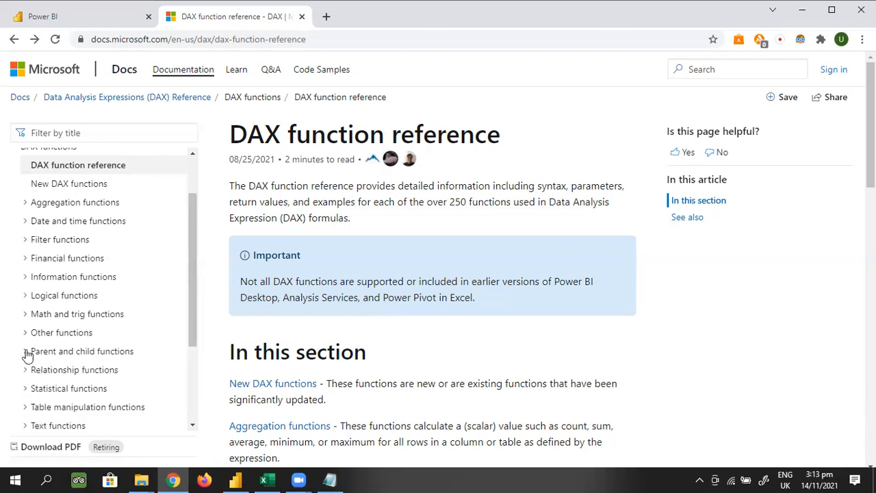
Step: Expand the Relationship functions group, and view the table relationships in Power BI Desktop's model before switching back to Chrome
scroll(27, 355, down, 2)
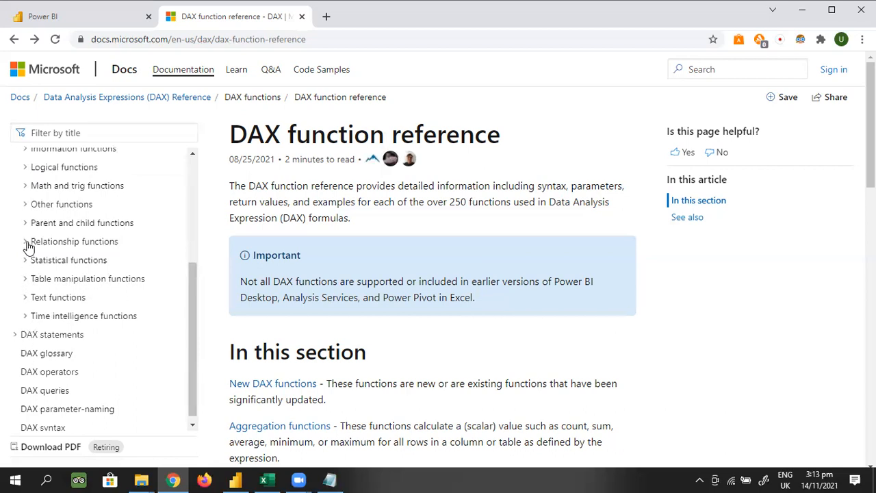
click(28, 243)
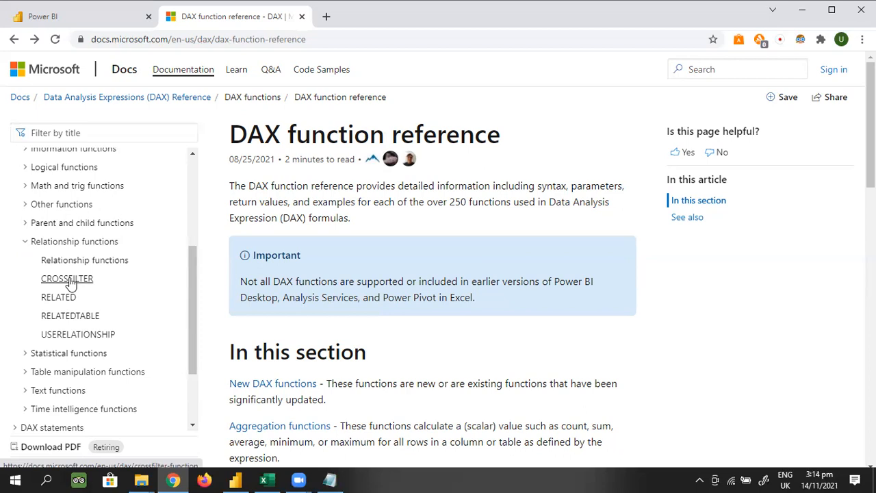
click(236, 480)
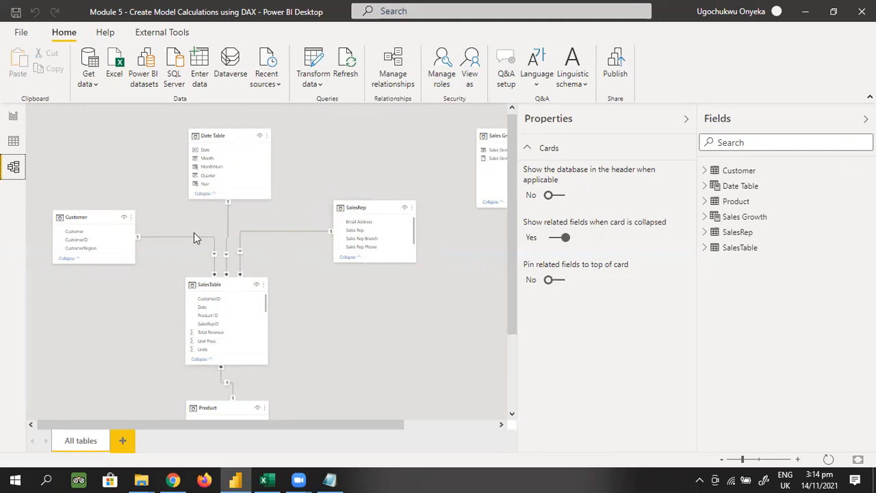
click(173, 480)
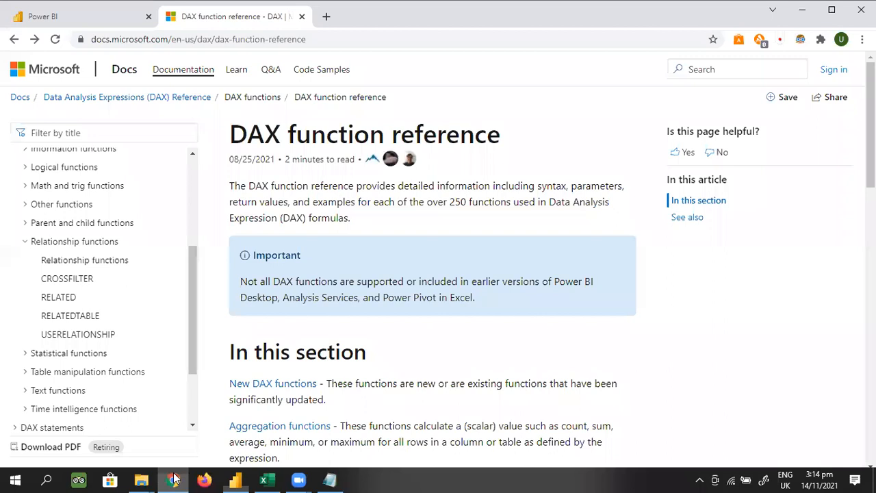